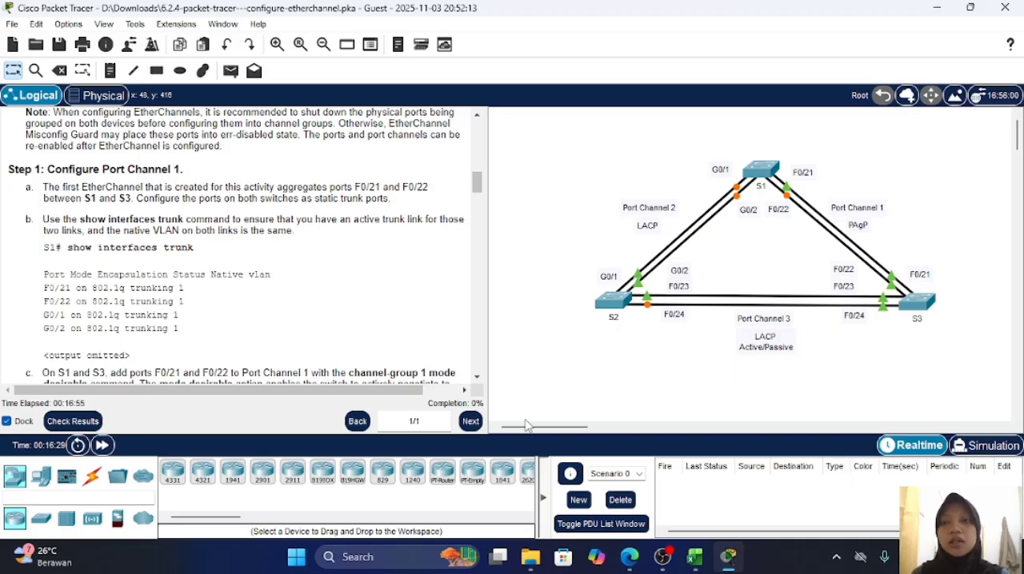
# Step: Review the lab's Part 1 instructions, then enter global configuration mode from the command line of switch S1
pyautogui.scroll(10, 352, 301)
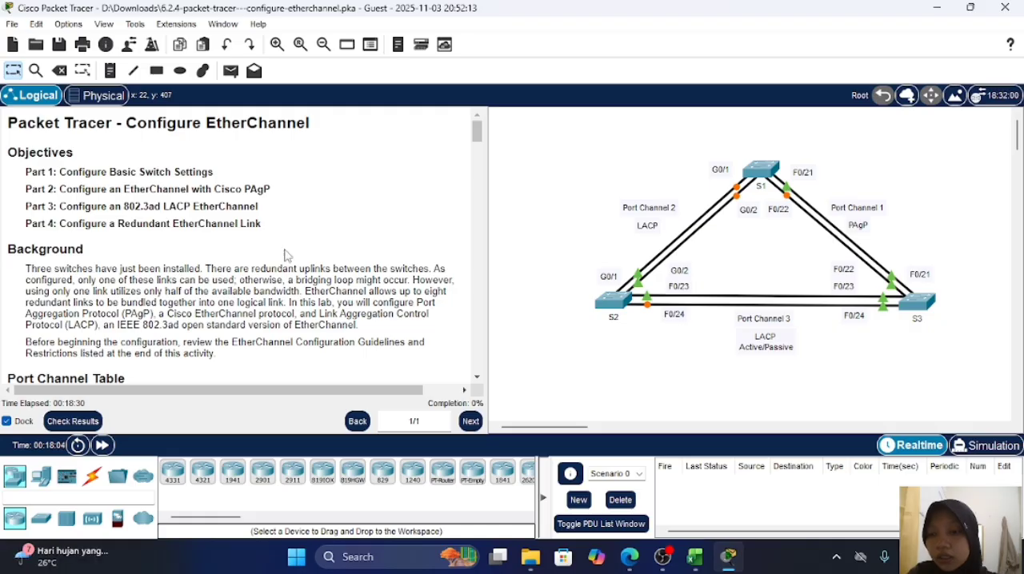
pyautogui.scroll(-1, 289, 256)
pyautogui.scroll(-5, 289, 256)
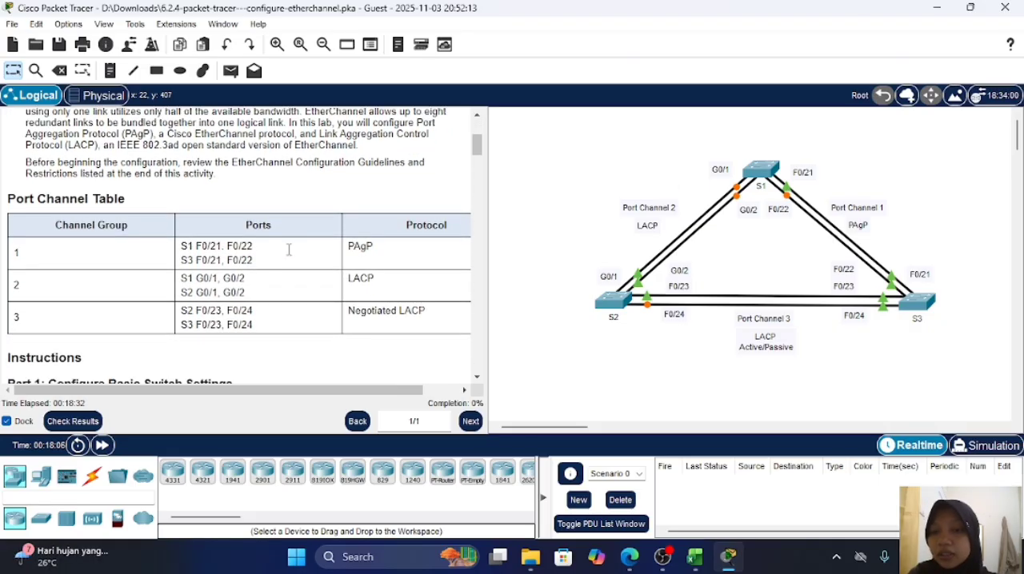
pyautogui.scroll(-6, 290, 256)
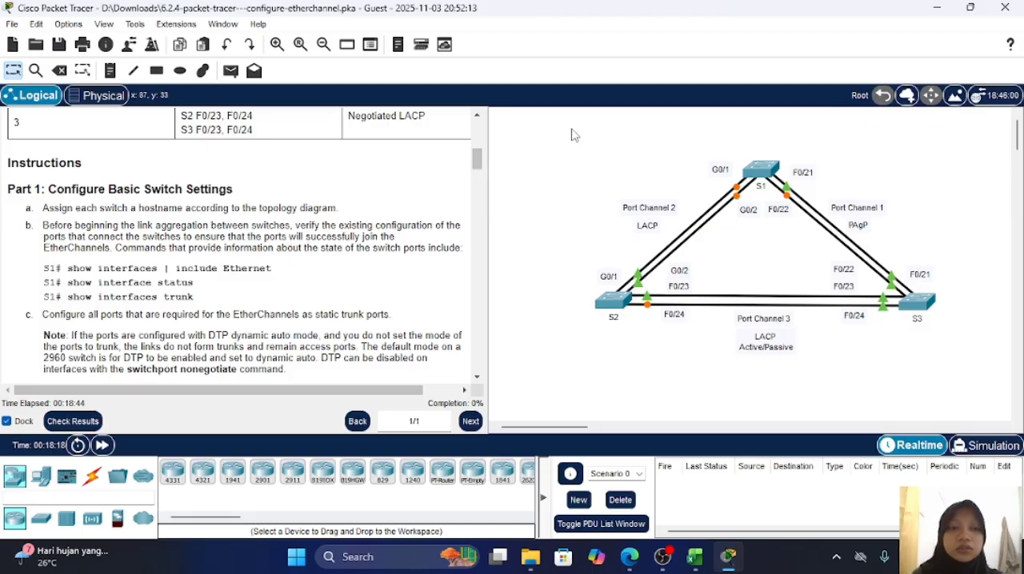
pyautogui.click(764, 169)
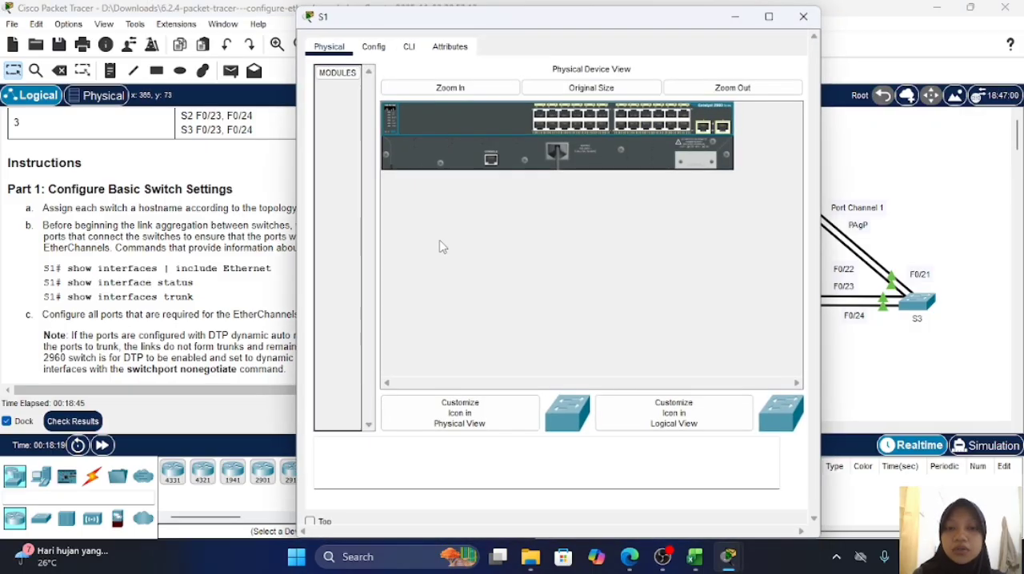
pyautogui.click(409, 46)
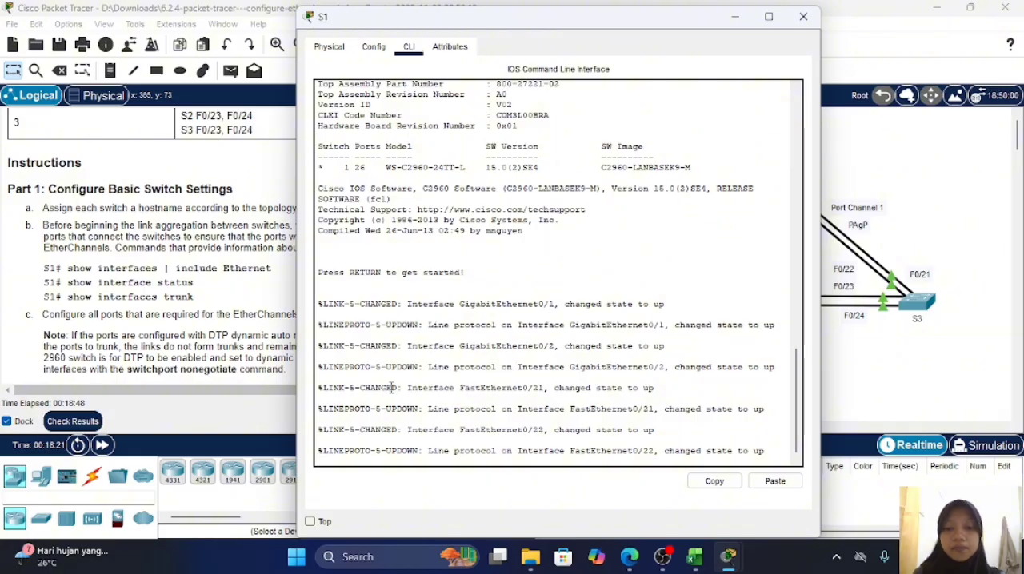
pyautogui.press('Return')
pyautogui.press('Return')
pyautogui.write('en')
pyautogui.press('Return')
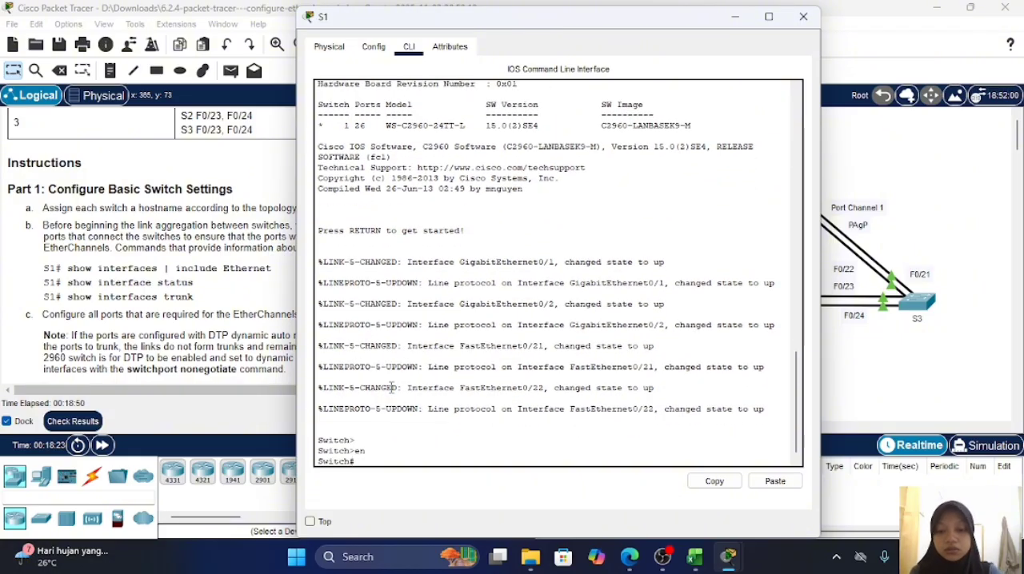
pyautogui.write('conf t')
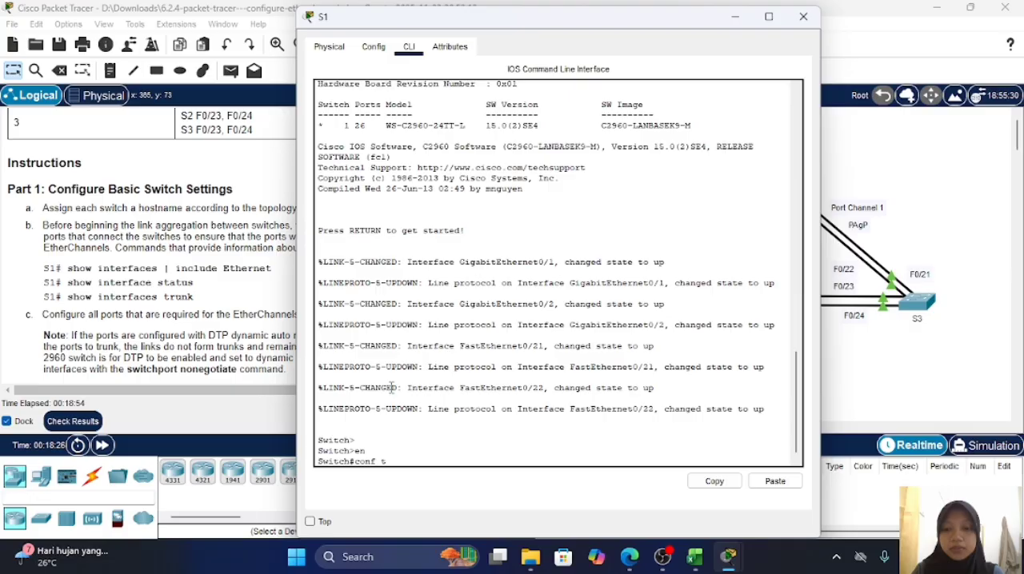
pyautogui.press('Return')
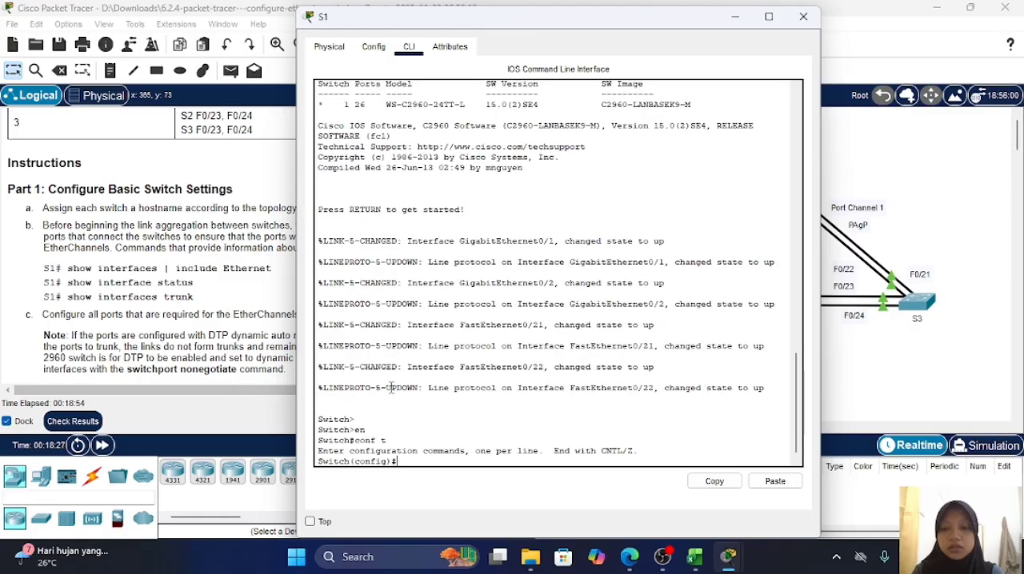
# Step: Set the hostname of the switch to S1 and return to the topology
pyautogui.write('hostnam')
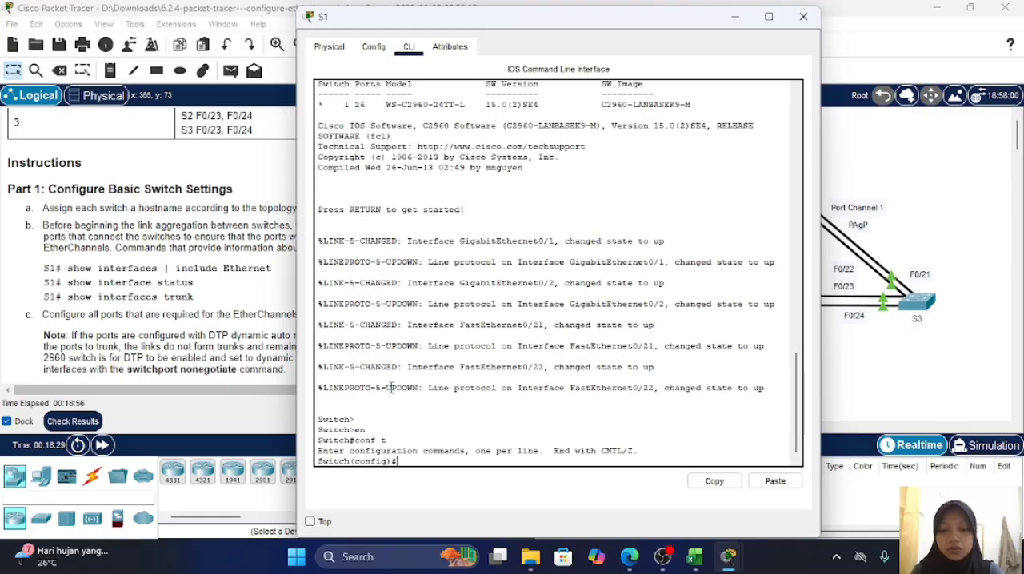
pyautogui.write('e ')
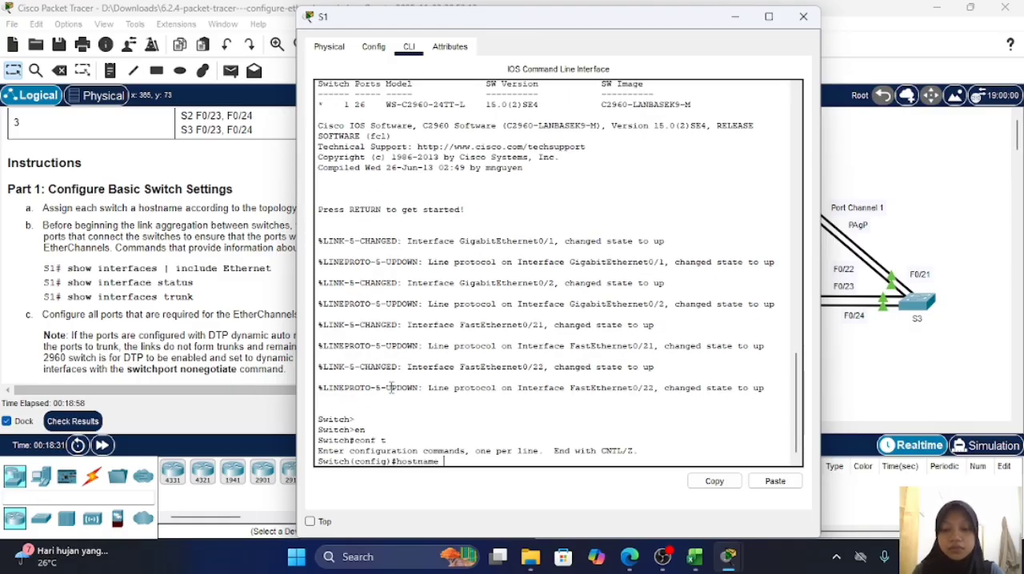
pyautogui.write('S1')
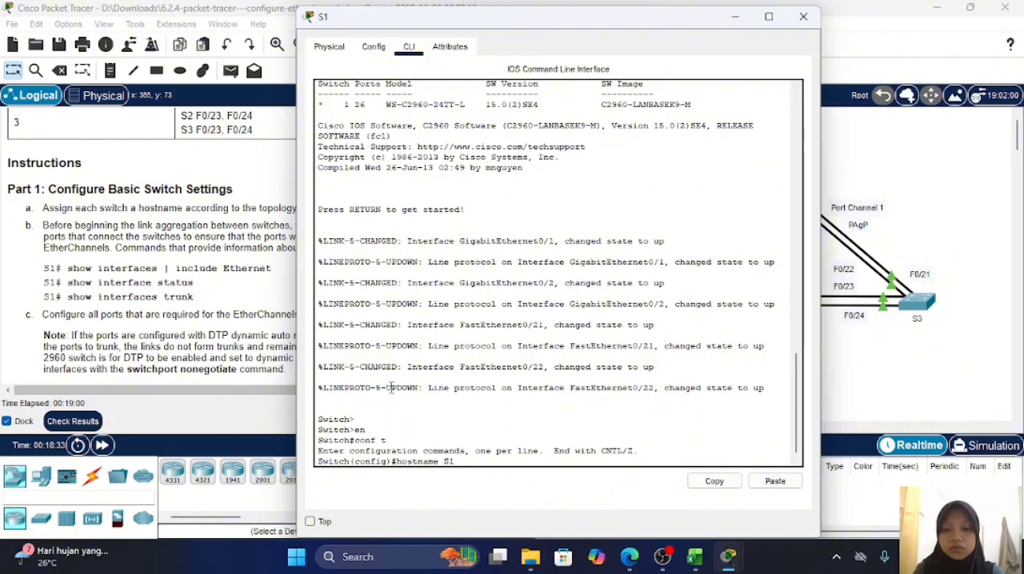
pyautogui.press('Return')
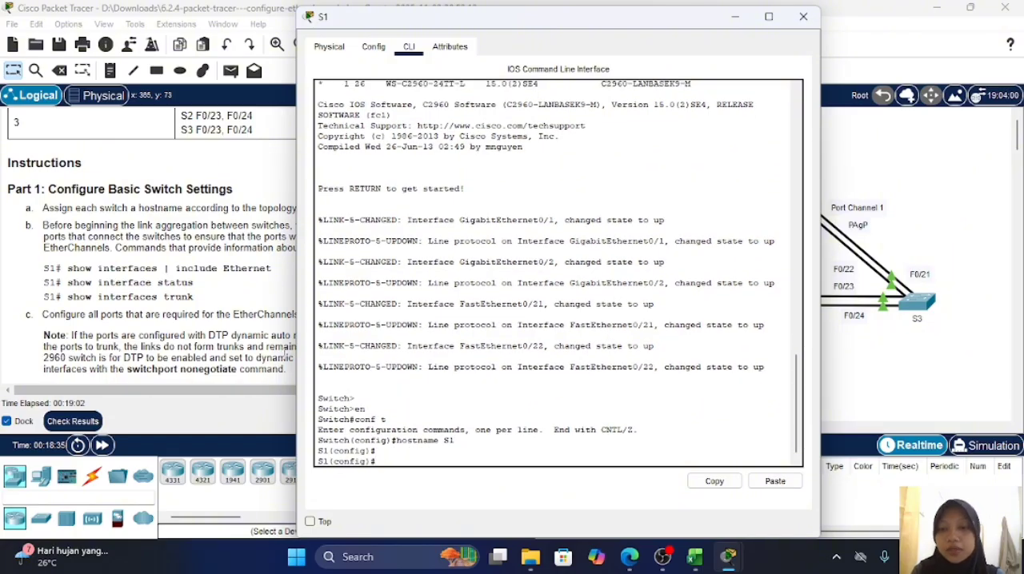
pyautogui.click(279, 354)
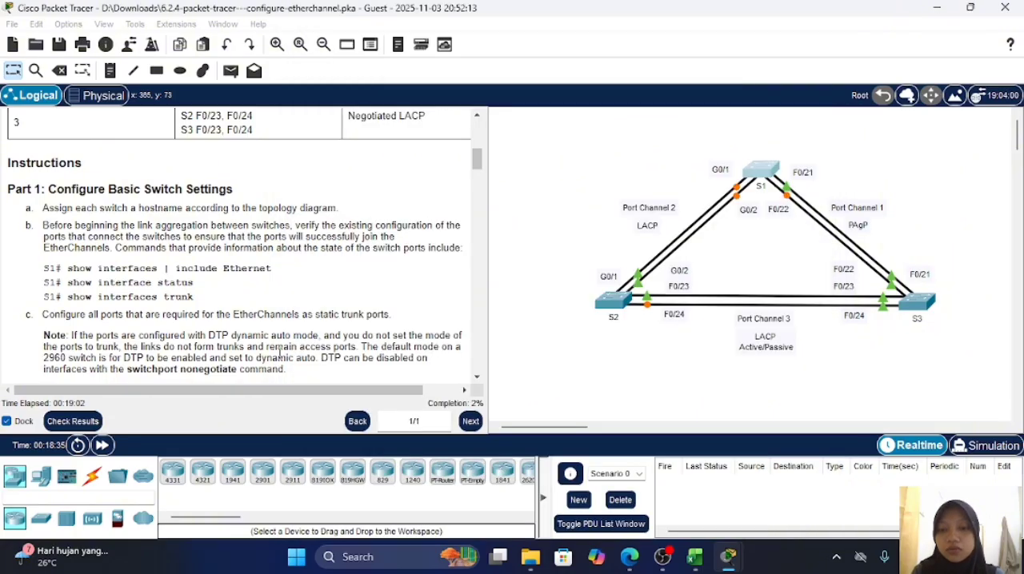
# Step: Open the command line of switch S2 and enter privileged mode and global configuration mode
pyautogui.click(617, 302)
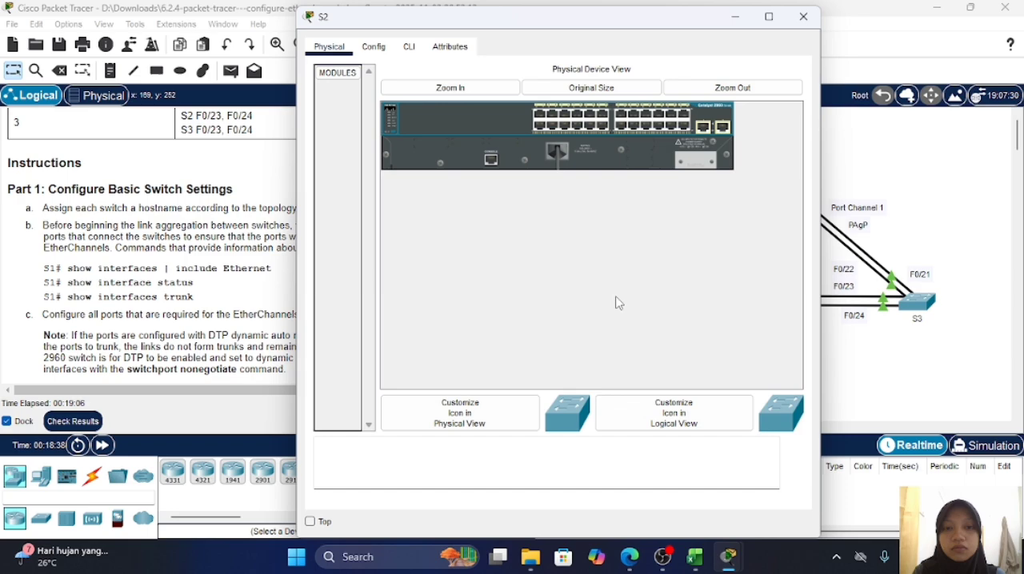
pyautogui.click(408, 49)
pyautogui.press('Return')
pyautogui.press('Return')
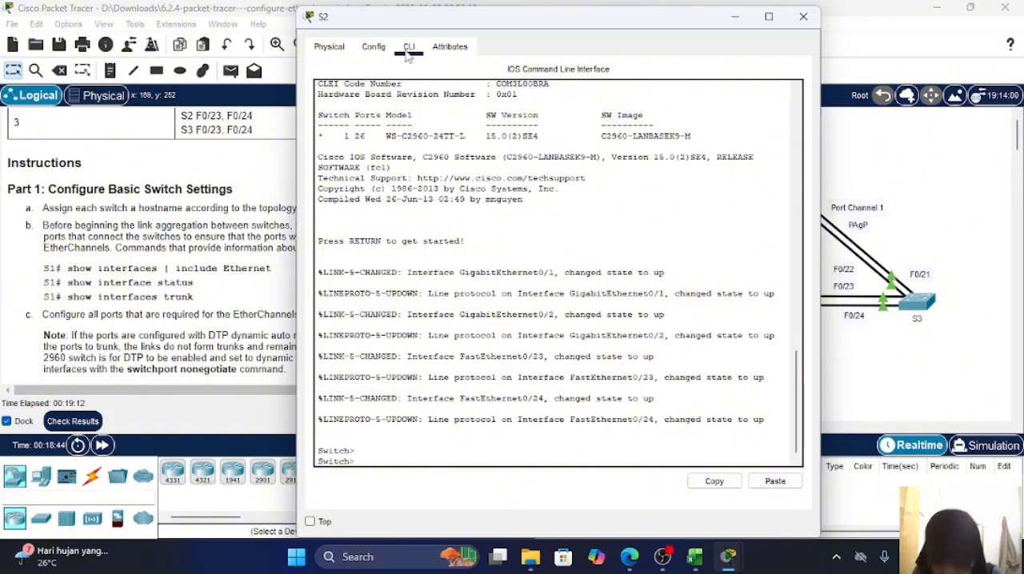
pyautogui.write('en')
pyautogui.press('Return')
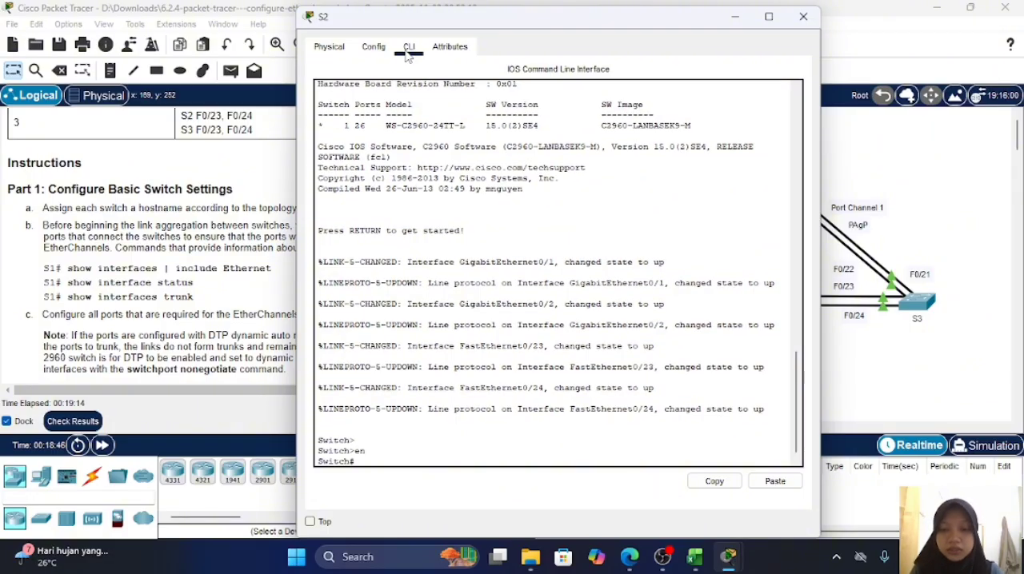
pyautogui.write('conf')
pyautogui.write(' t')
pyautogui.press('Return')
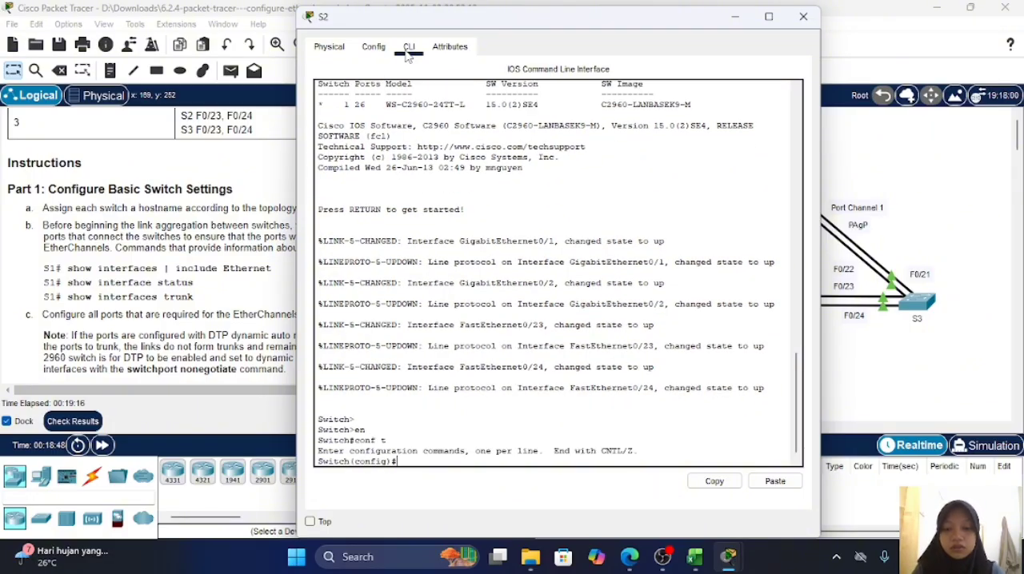
# Step: Set the hostname of the second switch to S2 and leave its device window
pyautogui.write('host')
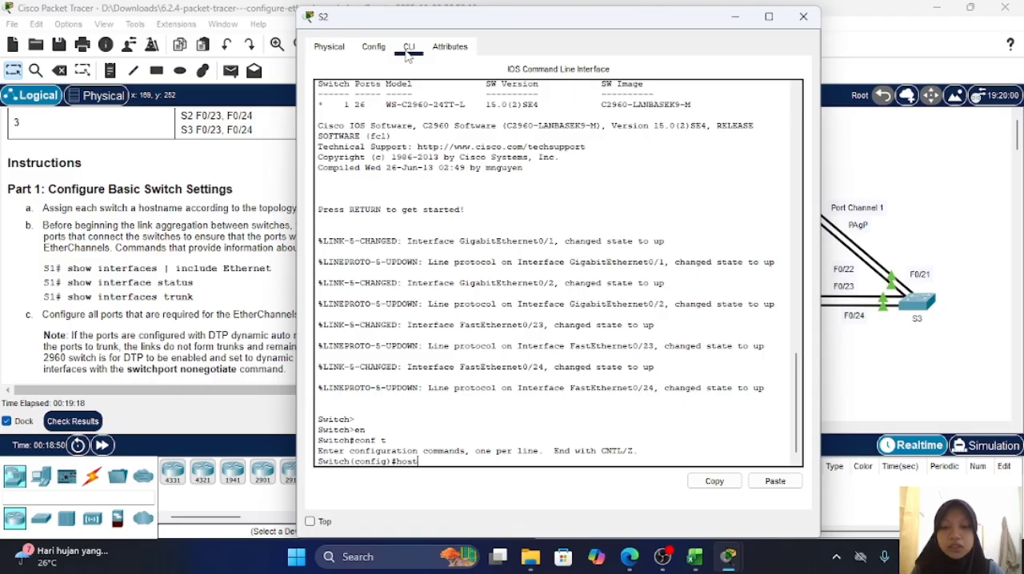
pyautogui.write('name S2')
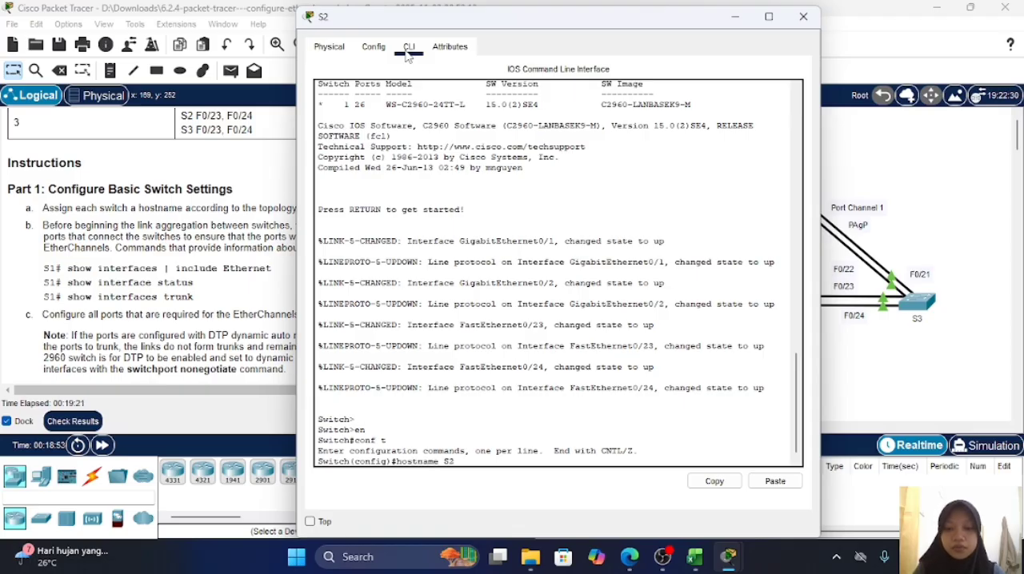
pyautogui.press('Return')
pyautogui.click(803, 16)
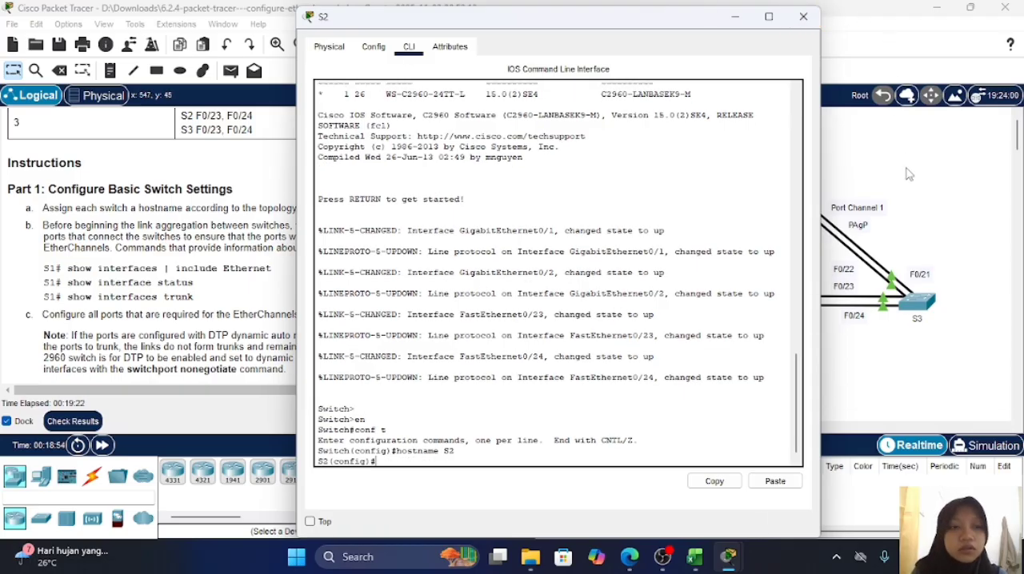
# Step: Open the command line of switch S3 and enter privileged mode and global configuration mode
pyautogui.click(916, 300)
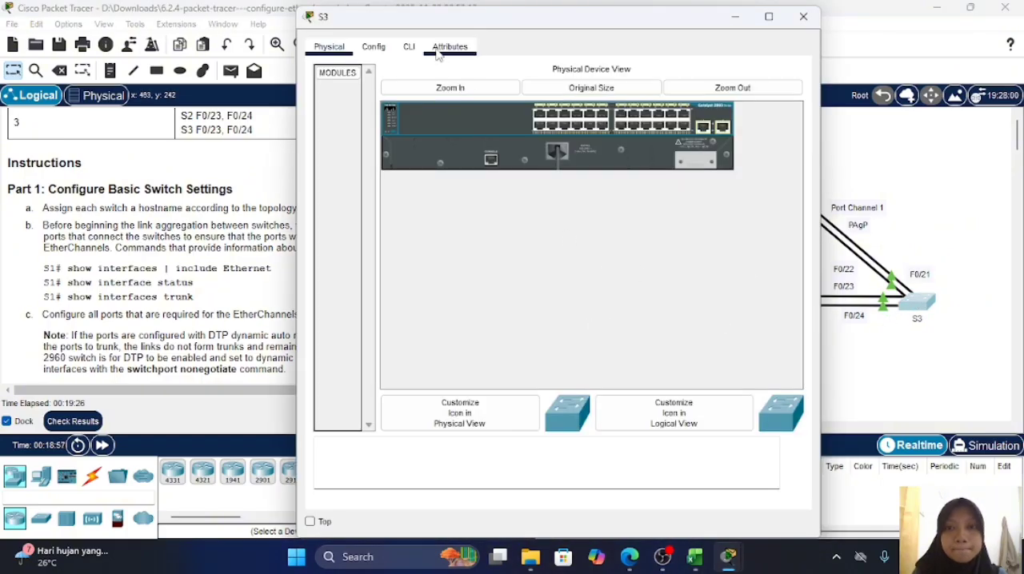
pyautogui.click(410, 48)
pyautogui.press('Return')
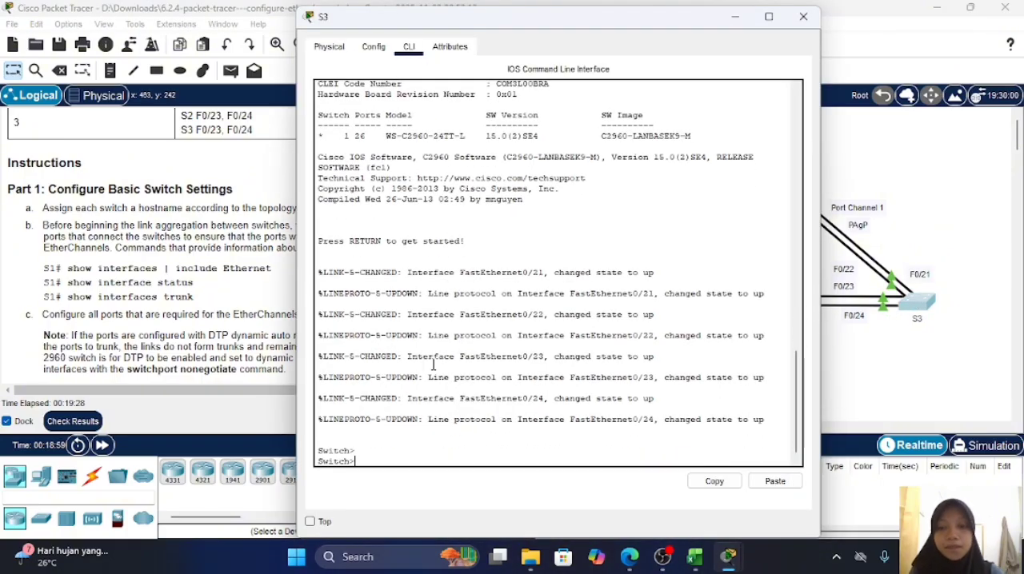
pyautogui.write('EN')
pyautogui.press('Return')
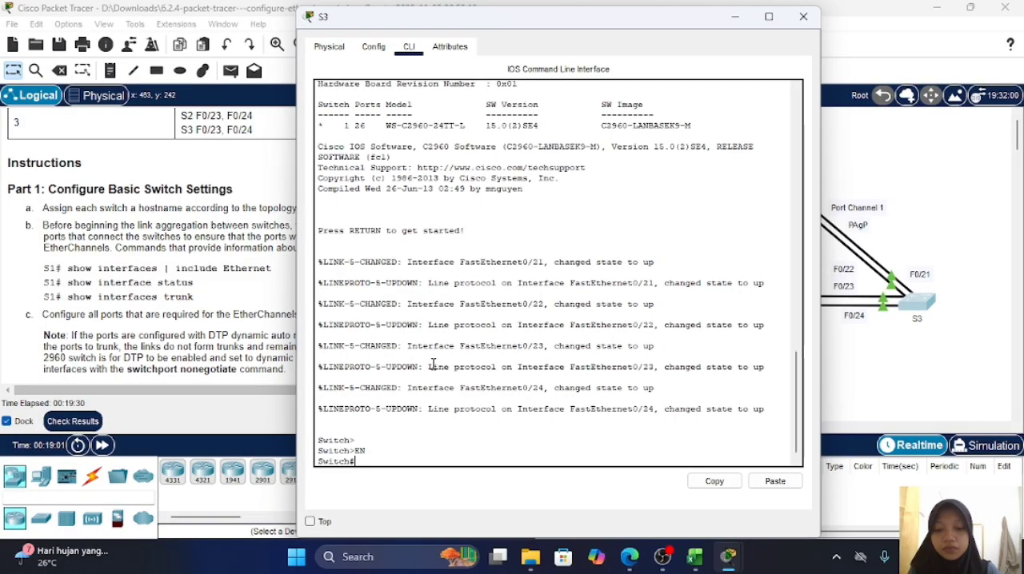
pyautogui.write('s')
pyautogui.press('BackSpace')
pyautogui.write('conf t')
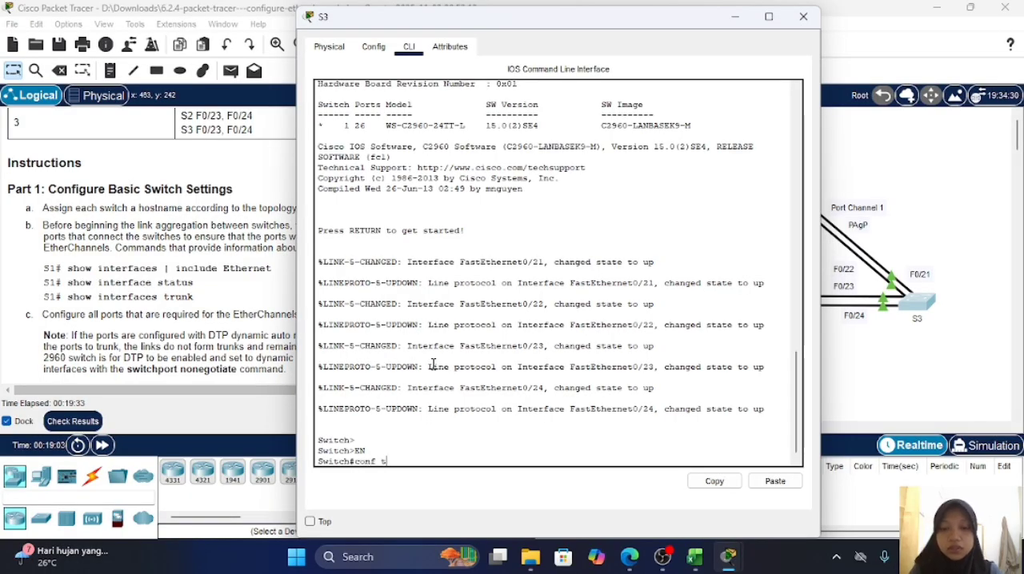
pyautogui.press('Return')
# Step: Set the hostname of the third switch to S3 and return to the topology
pyautogui.write('h(config)#ho')
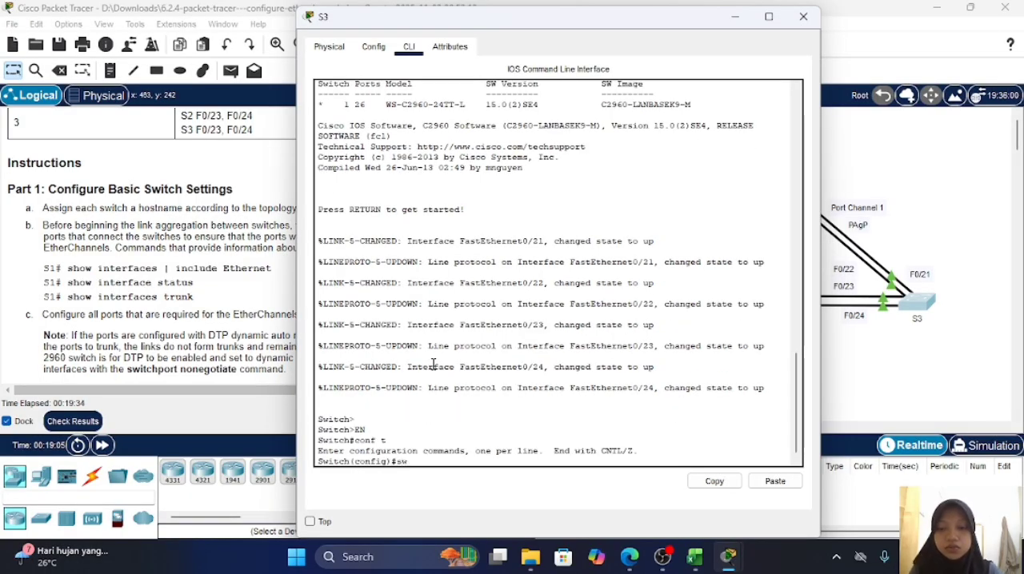
pyautogui.write('stn')
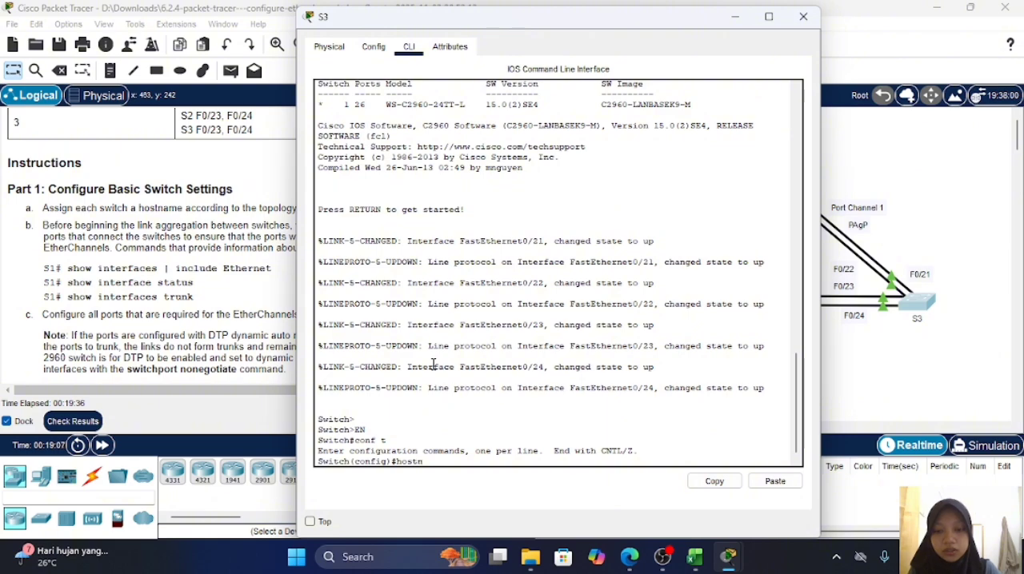
pyautogui.write('ame S3')
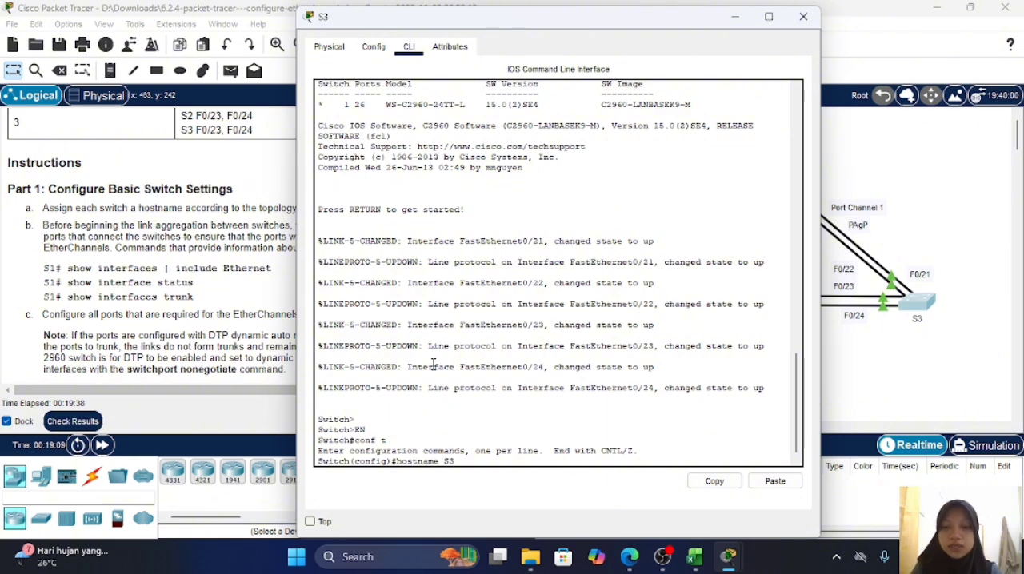
pyautogui.press('Return')
pyautogui.press('Return')
pyautogui.press('Return')
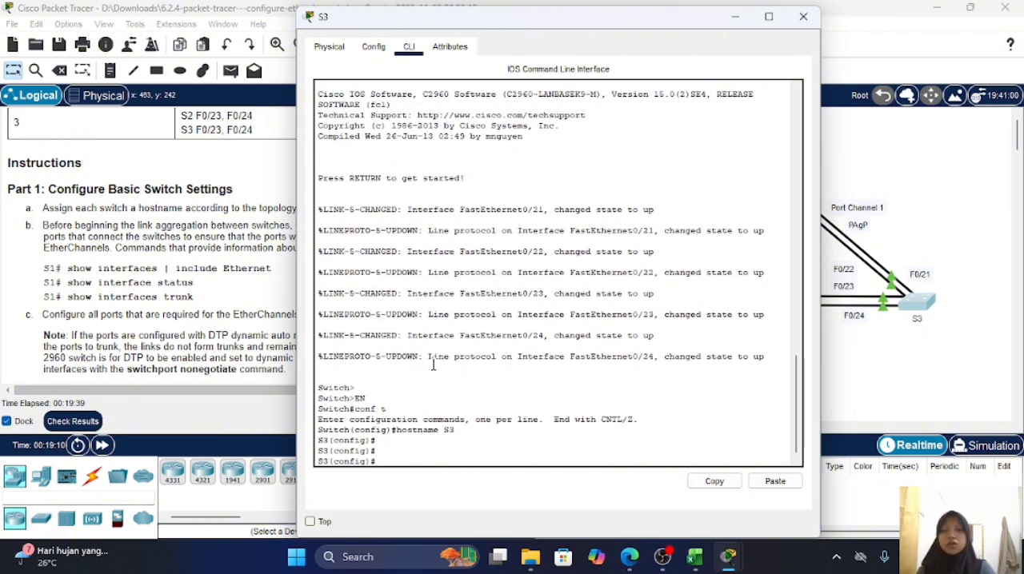
pyautogui.click(938, 382)
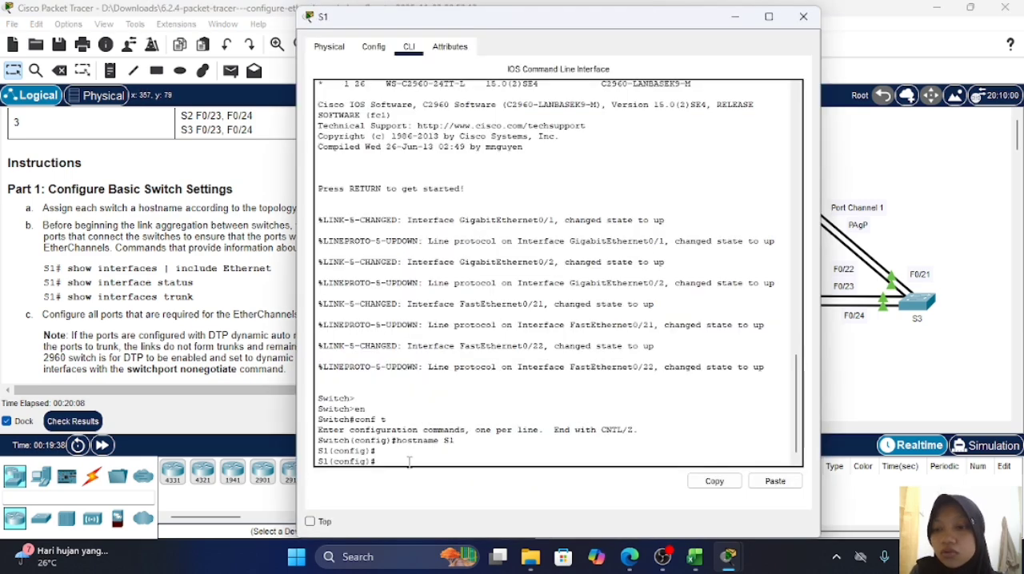
pyautogui.write('SHOW')
pyautogui.press('BackSpace')
pyautogui.press('BackSpace')
pyautogui.press('BackSpace')
pyautogui.press('BackSpace')
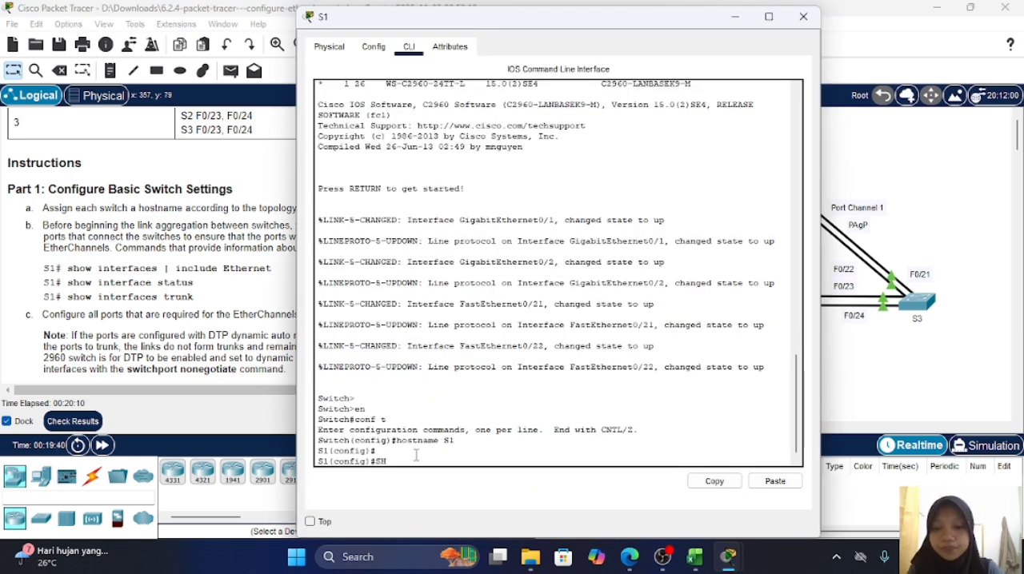
# Step: Exit configuration mode on switch S1 and list its Ethernet ports with show interface | include Ethernet
pyautogui.write('exit')
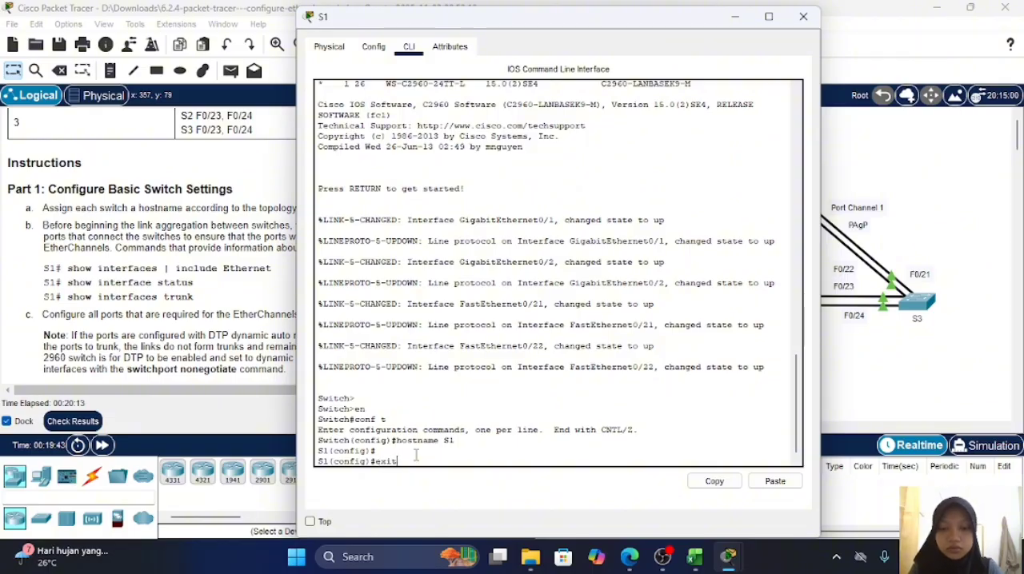
pyautogui.press('Return')
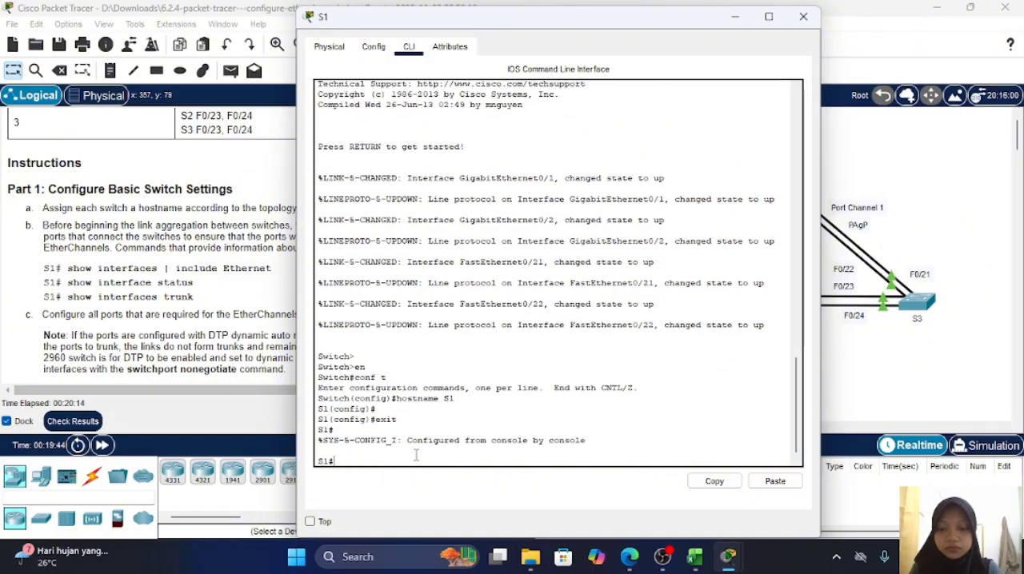
pyautogui.write('show')
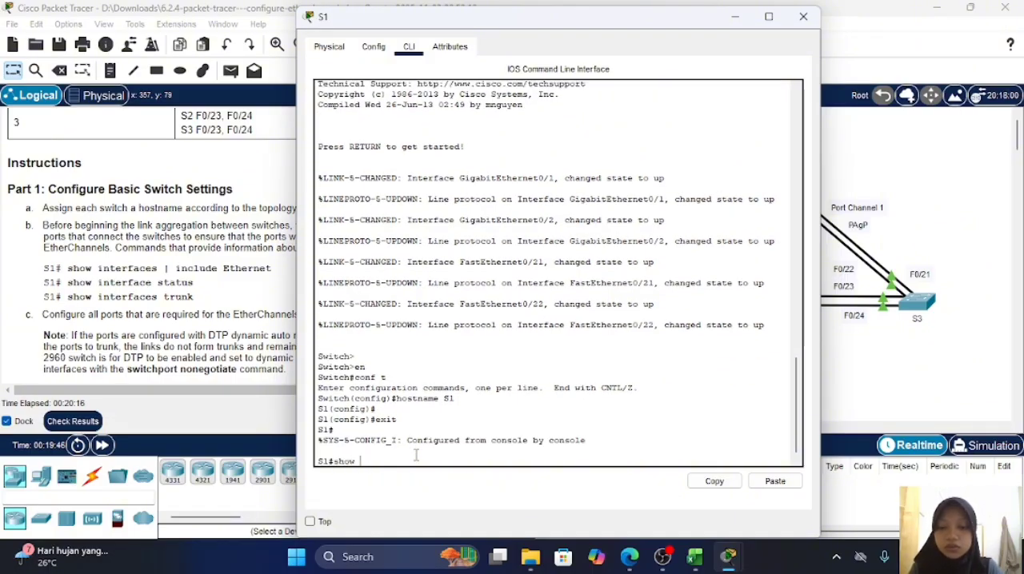
pyautogui.write('iinte')
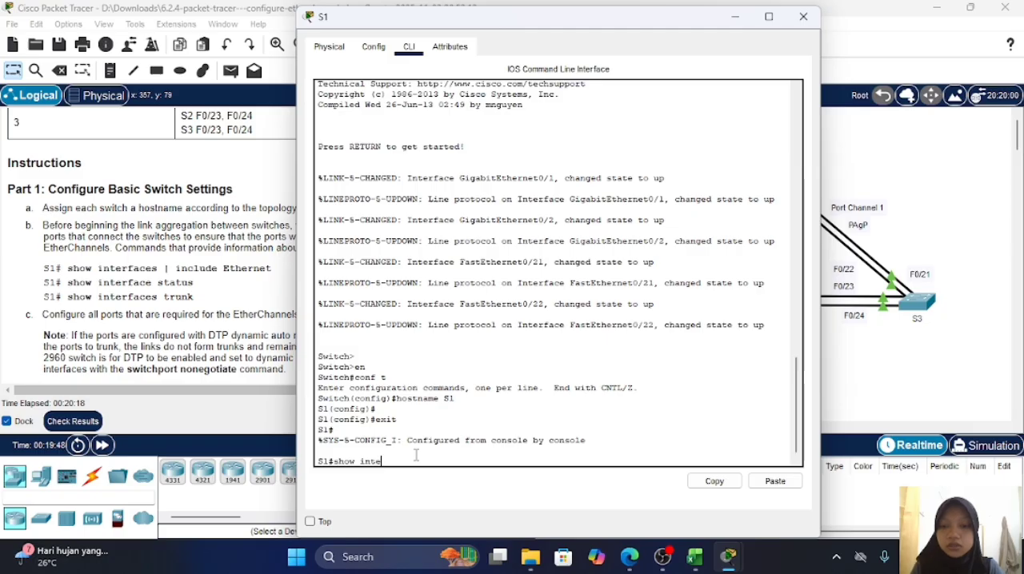
pyautogui.write('rface ')
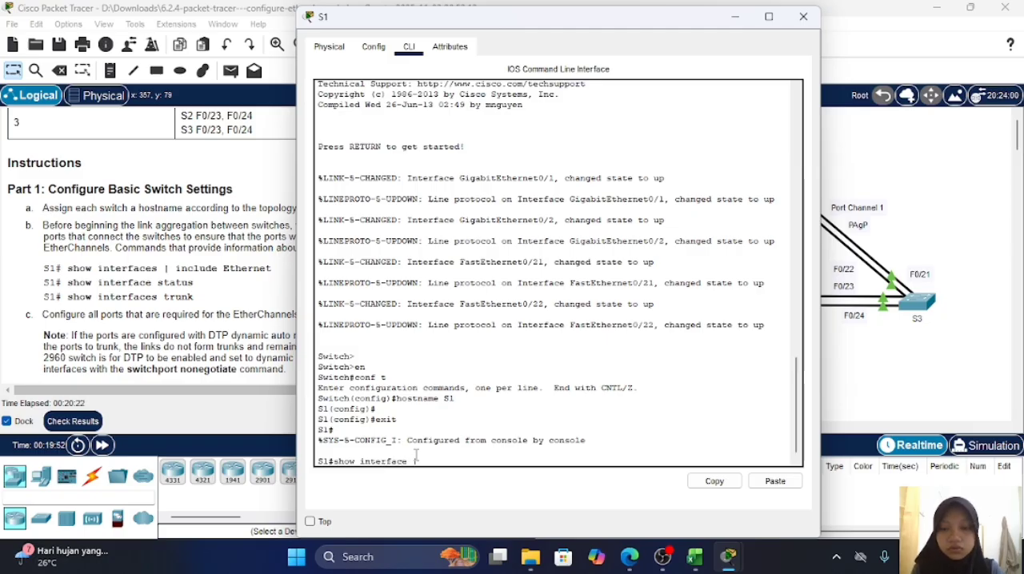
pyautogui.write('| in')
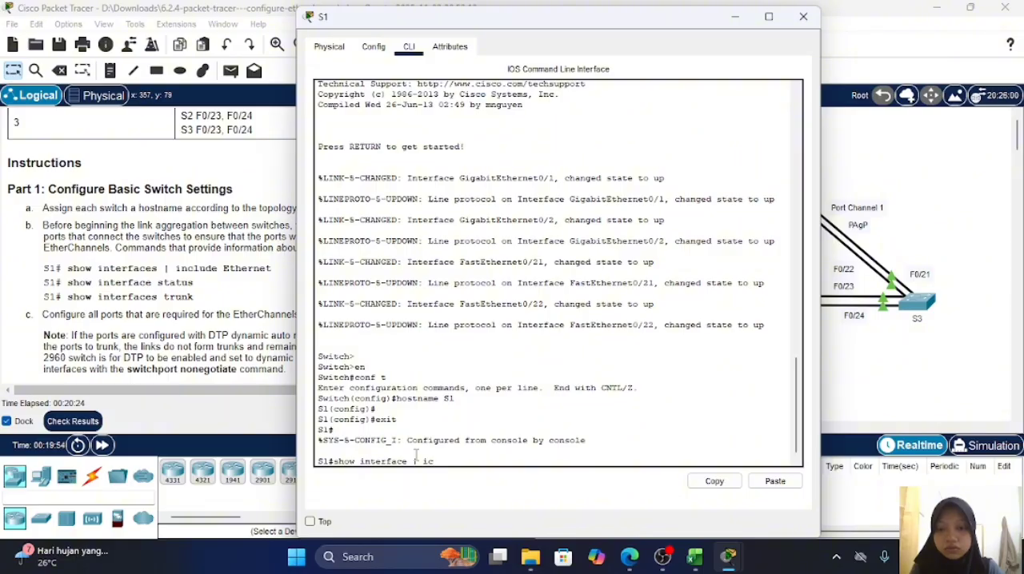
pyautogui.write('clude')
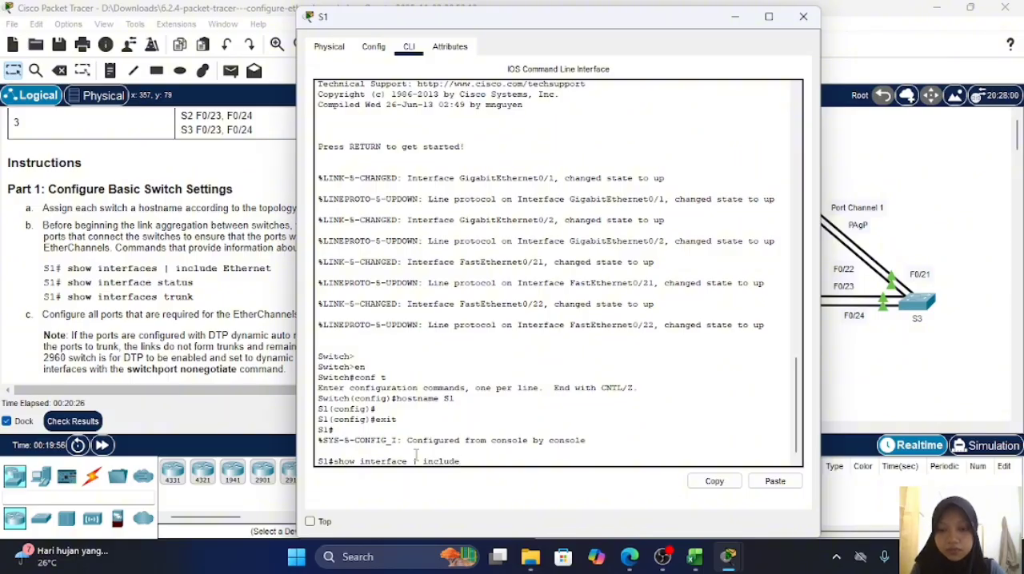
pyautogui.write(' Ether')
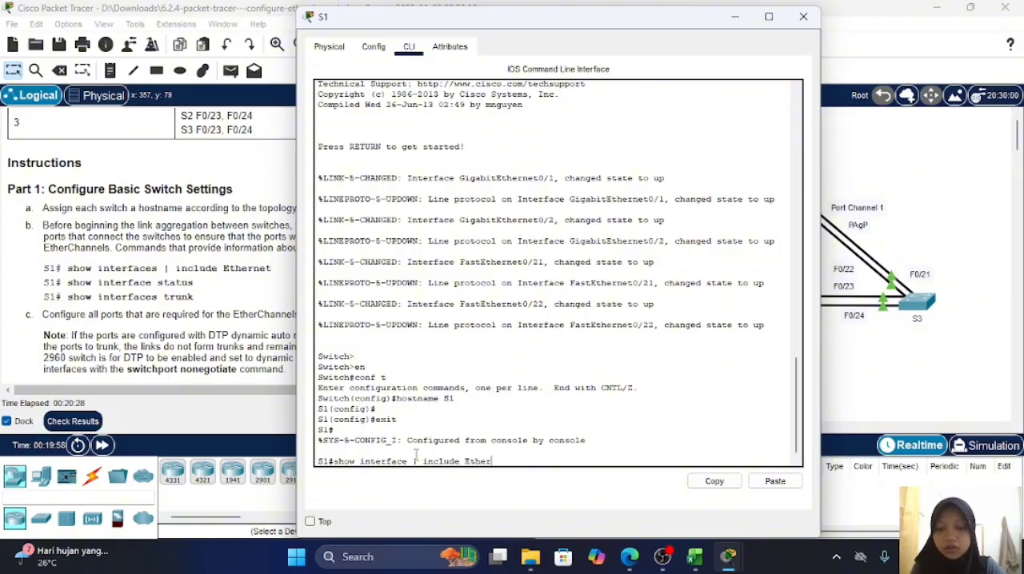
pyautogui.write('net')
pyautogui.press('Return')
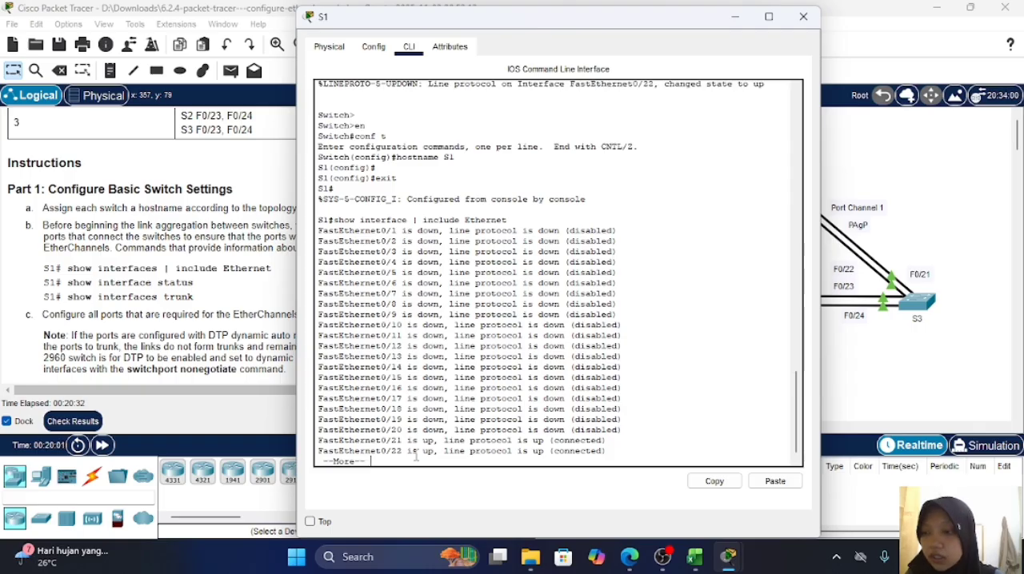
# Step: Page through the rest of the Ethernet interface listing until the S1 prompt returns
pyautogui.press('space')
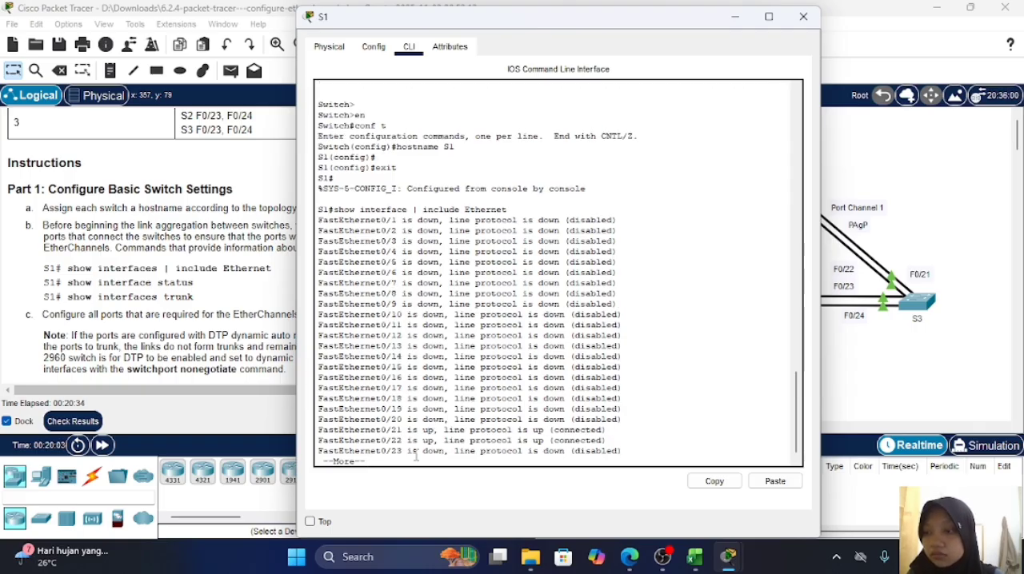
pyautogui.press('Return')
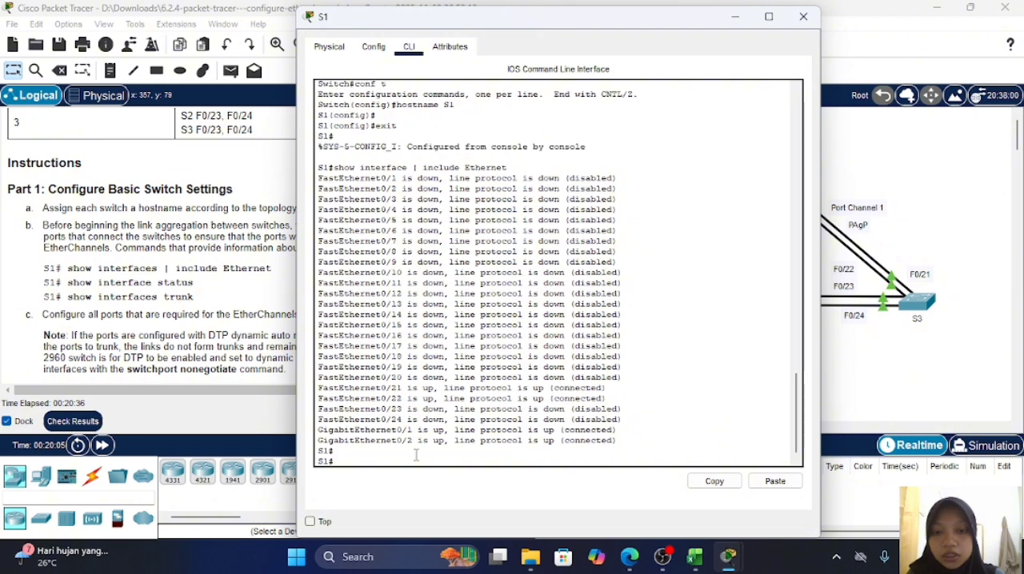
pyautogui.press('Return')
pyautogui.press('Return')
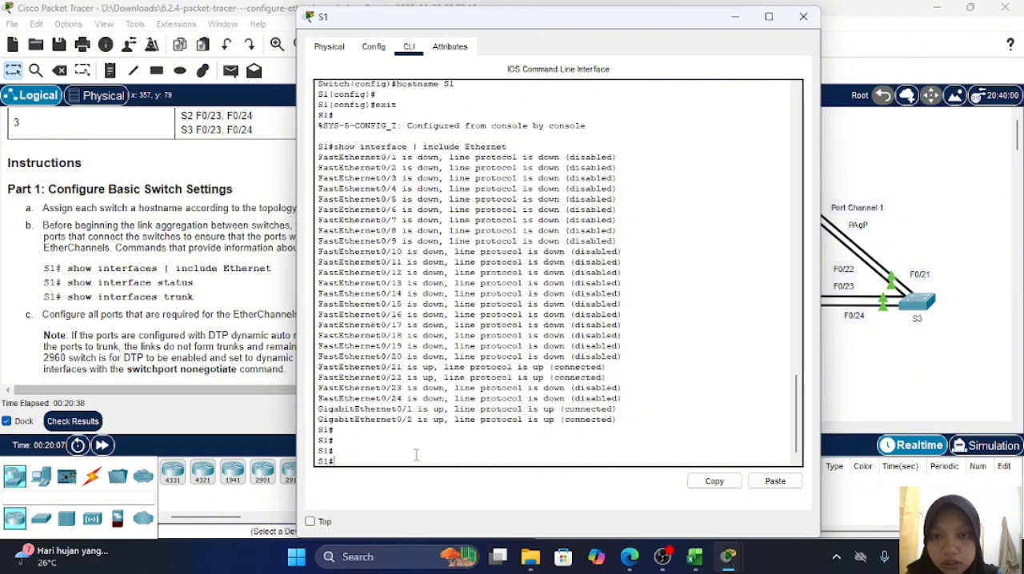
pyautogui.press('Return')
pyautogui.press('Return')
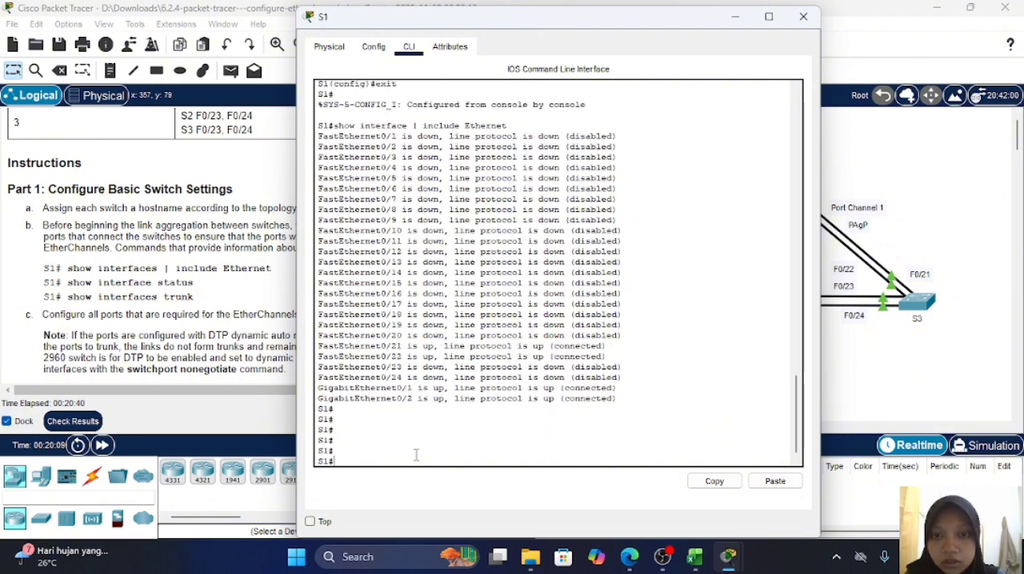
pyautogui.press('Return')
pyautogui.press('Return')
pyautogui.press('Return')
pyautogui.press('Return')
pyautogui.press('Return')
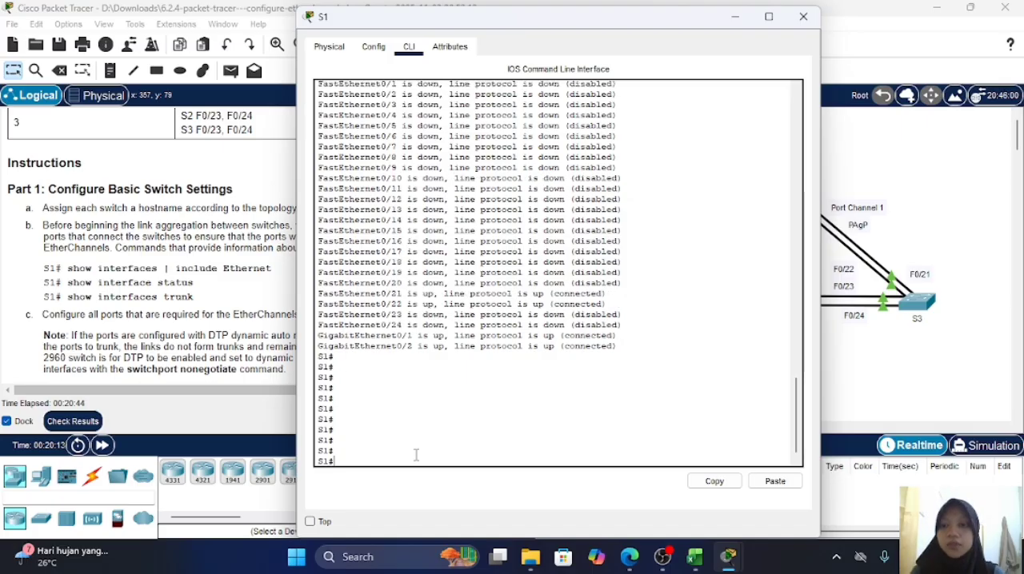
# Step: Display the port status table of switch S1 with show int status
pyautogui.write('show')
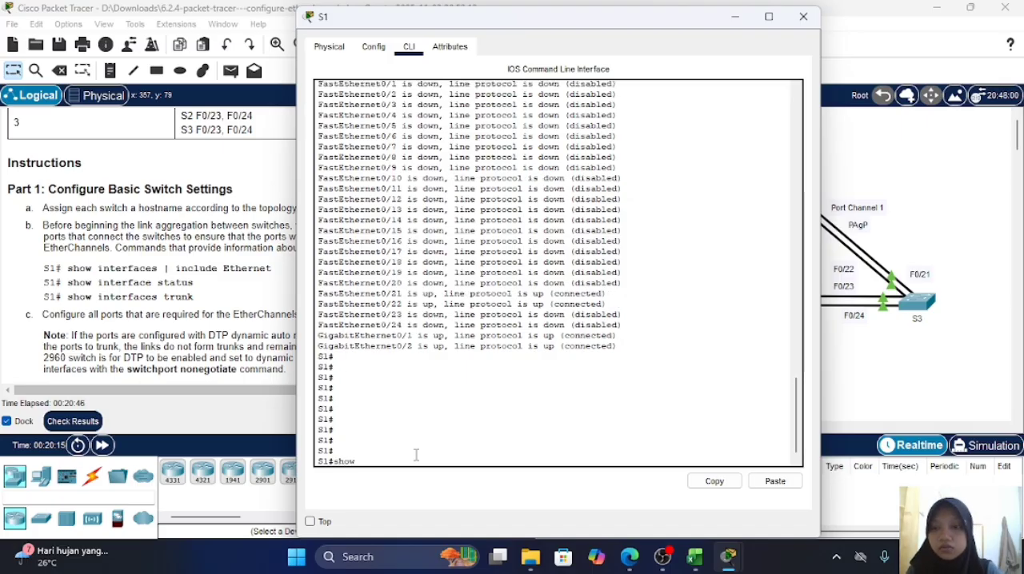
pyautogui.write(' int')
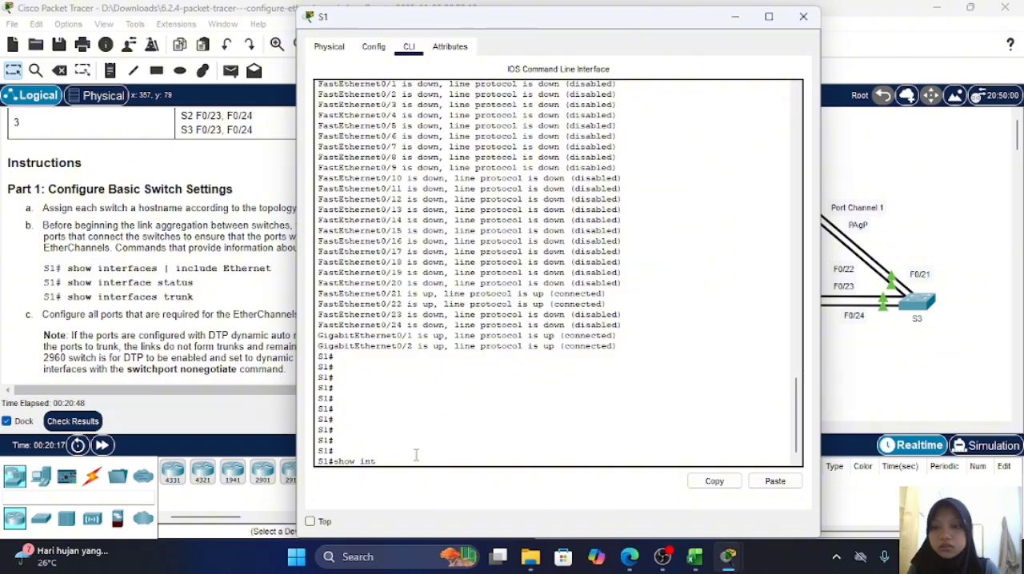
pyautogui.write(' status')
pyautogui.press('Return')
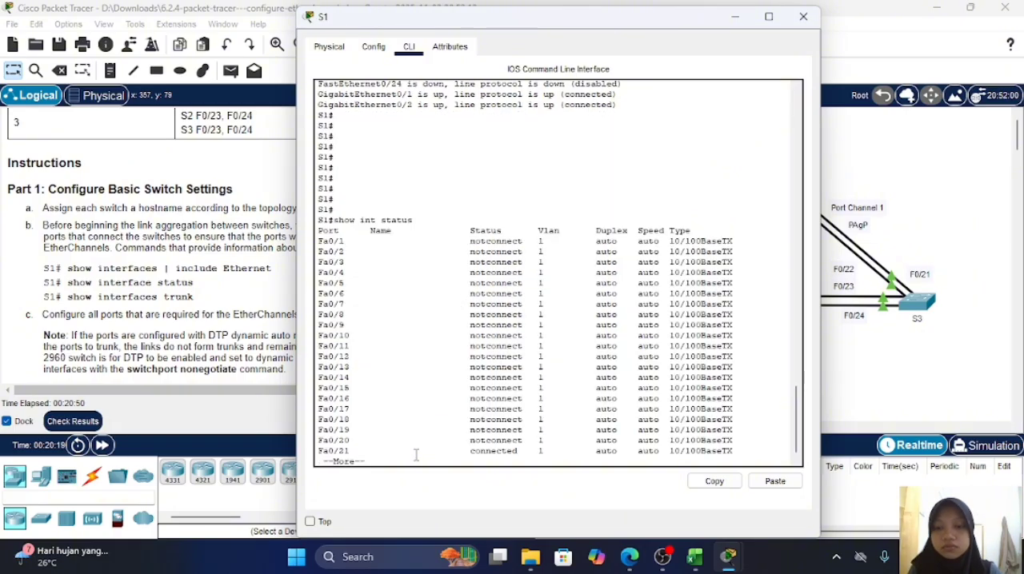
pyautogui.press('Return')
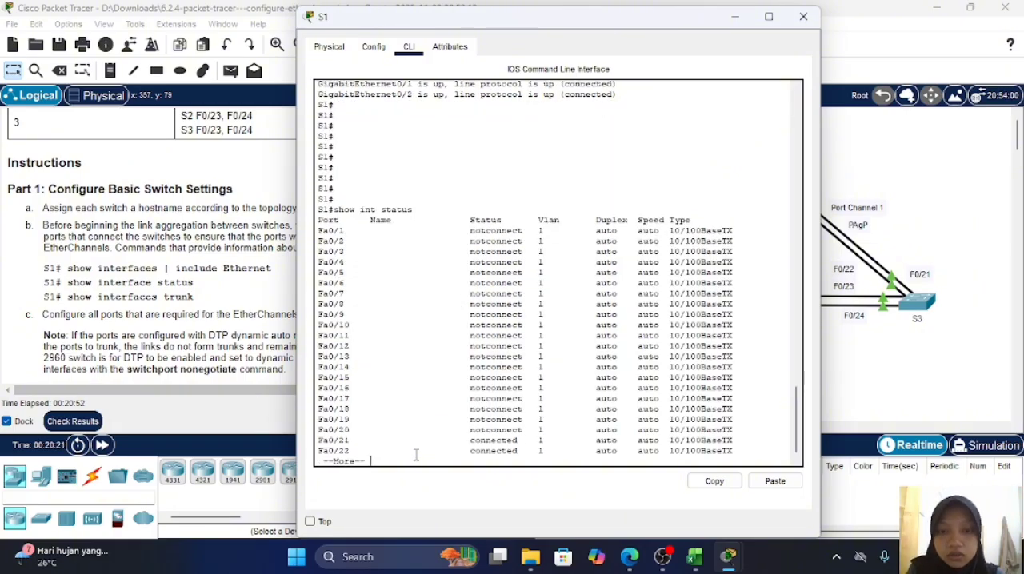
# Step: Look back at the earlier Ethernet listing and page through the status table to its last port
pyautogui.scroll(9, 511, 342)
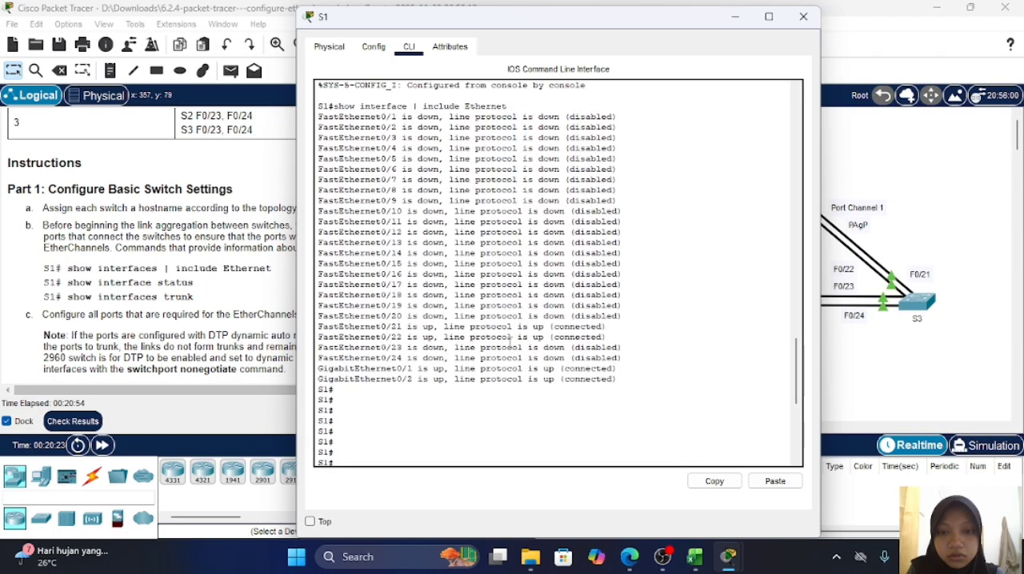
pyautogui.scroll(2, 510, 343)
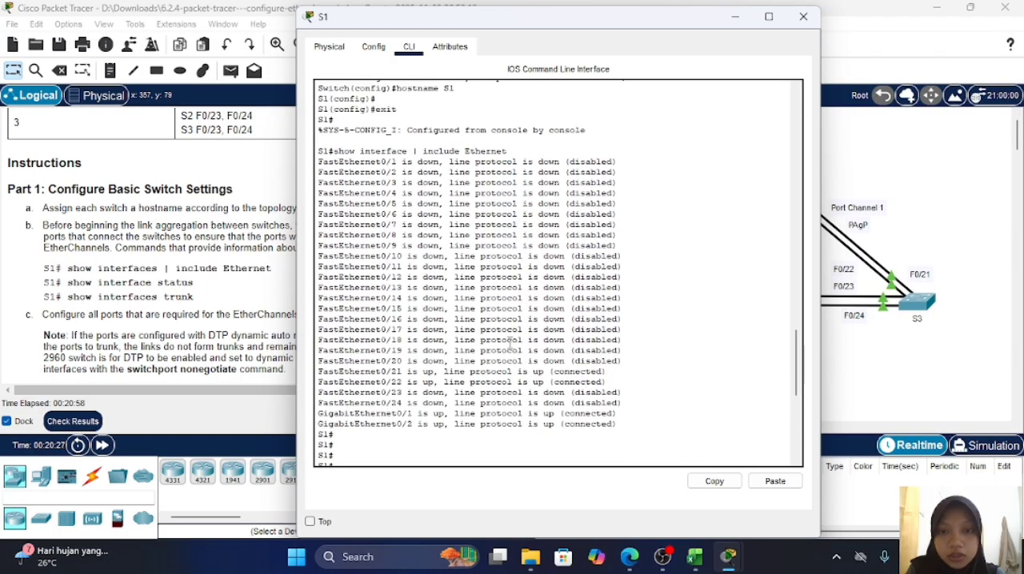
pyautogui.write('show int status')
pyautogui.press('Return')
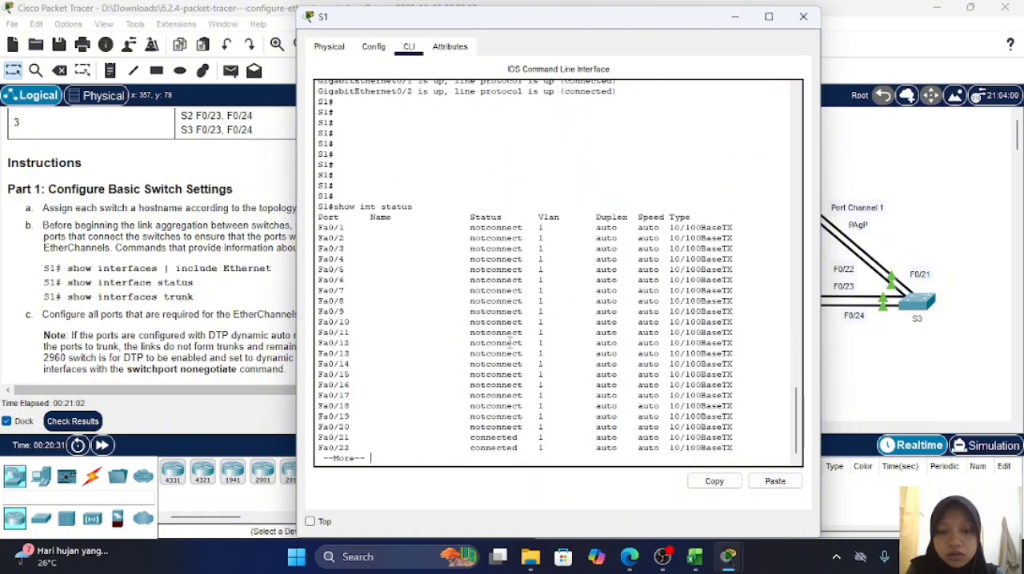
pyautogui.press('Return')
pyautogui.press('Return')
pyautogui.press('Return')
pyautogui.press('Return')
pyautogui.press('Return')
pyautogui.press('Return')
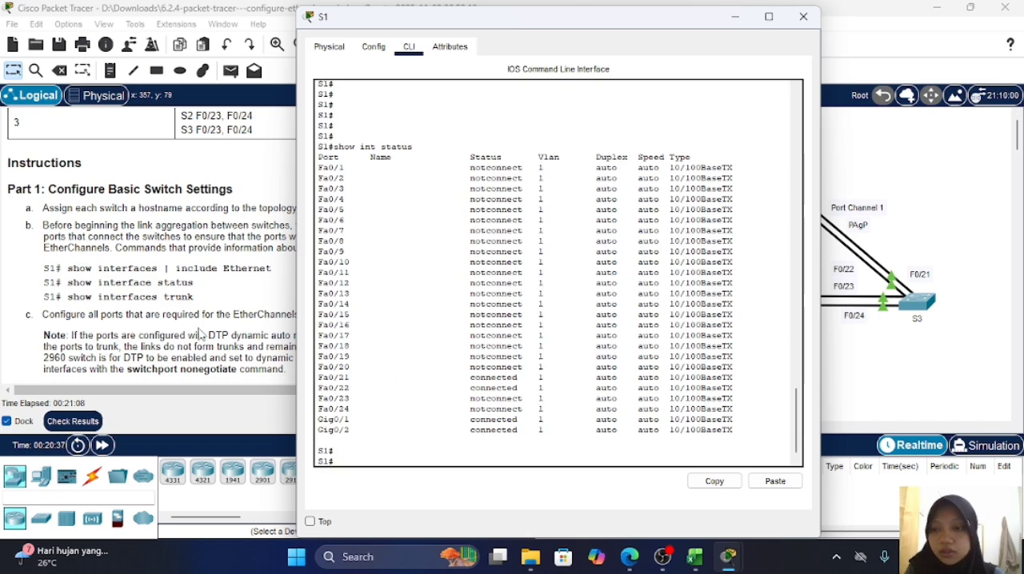
# Step: Check the trunk ports of switch S1 with show int trunk
pyautogui.write('show int')
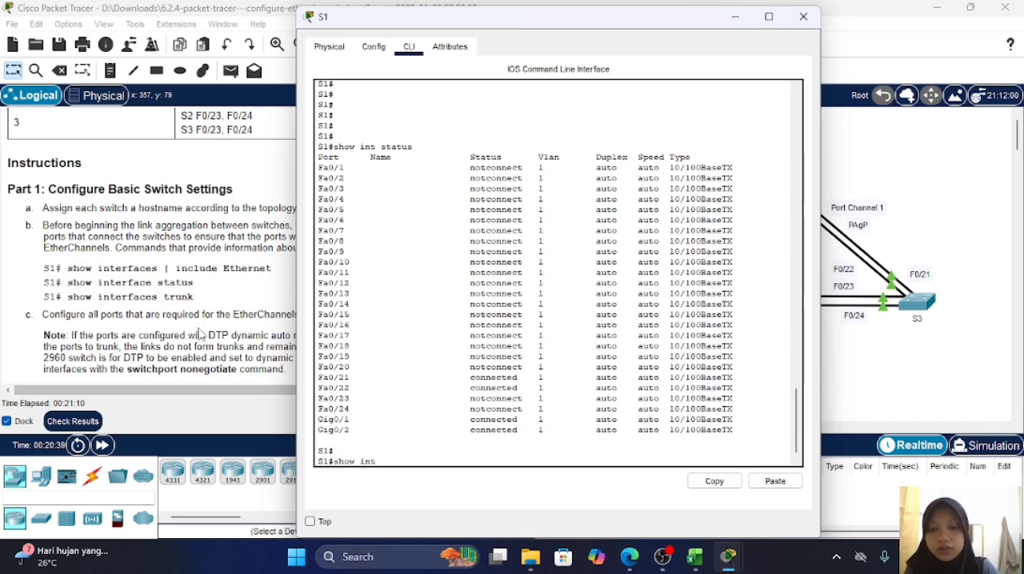
pyautogui.write(' tr')
pyautogui.press('Tab')
pyautogui.press('Return')
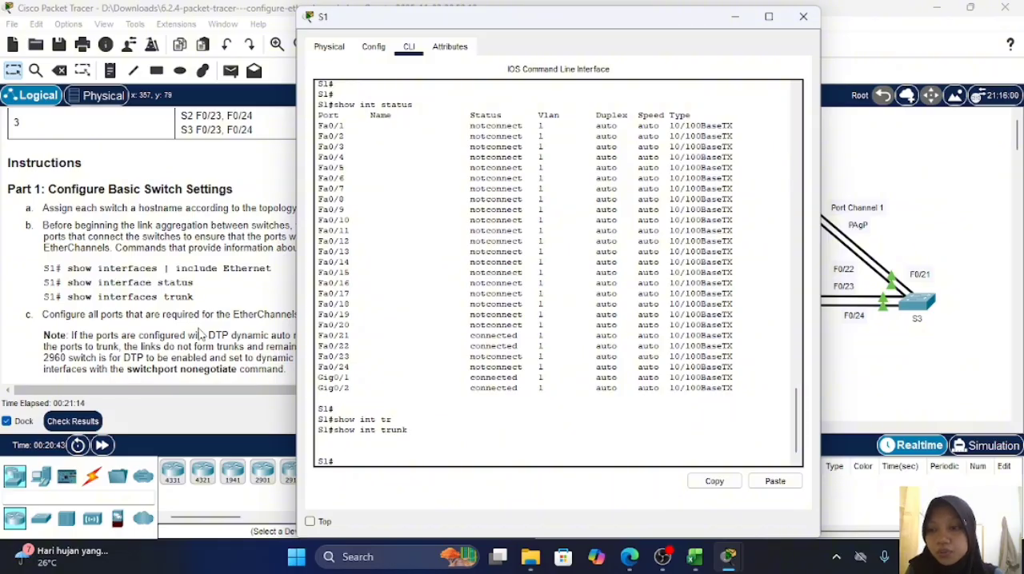
# Step: Consult the lab instructions on static trunk ports and Port Channel 1, and enter global configuration mode on switch S1
pyautogui.click(183, 315)
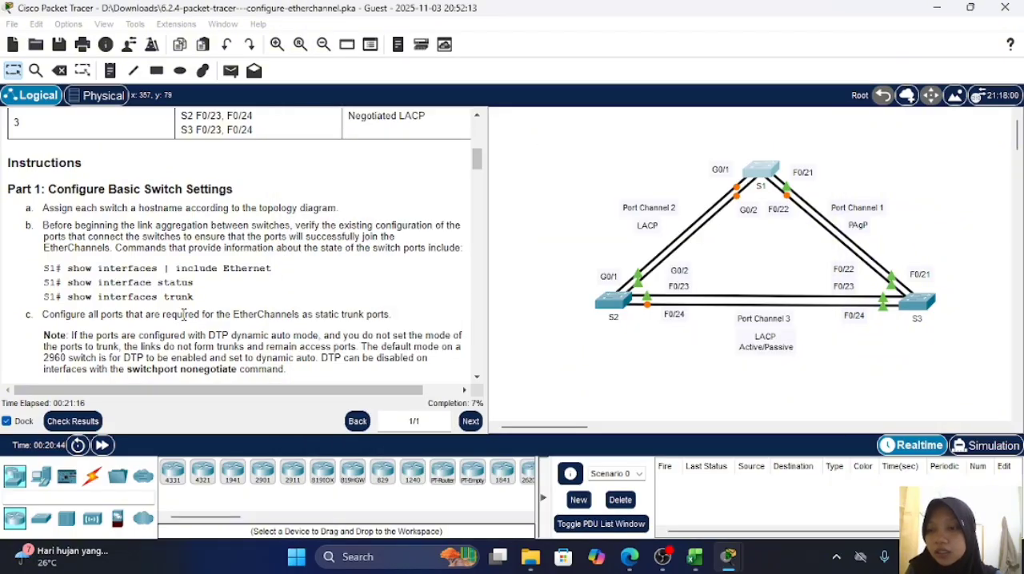
pyautogui.scroll(-3, 230, 332)
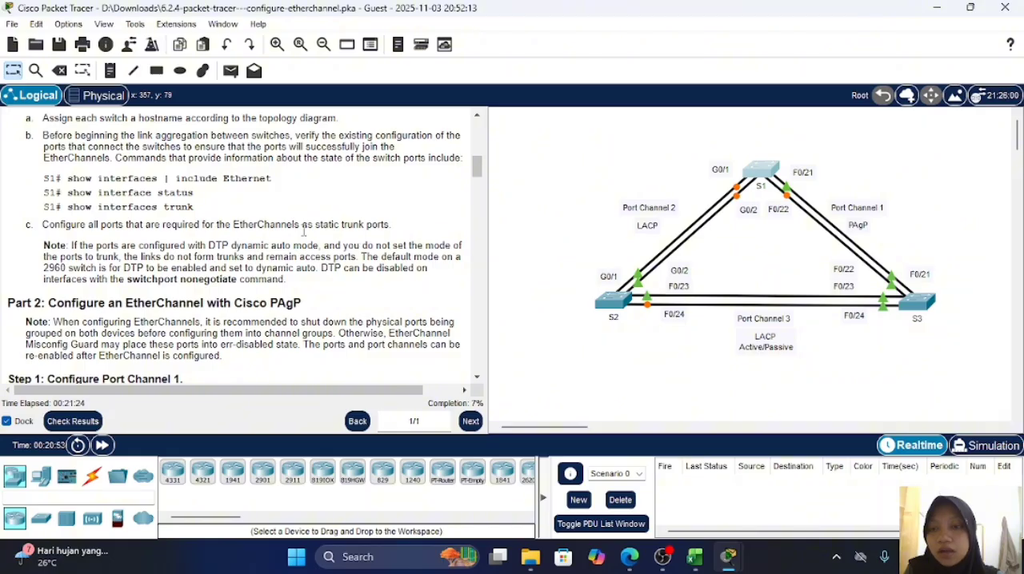
pyautogui.scroll(-2, 224, 226)
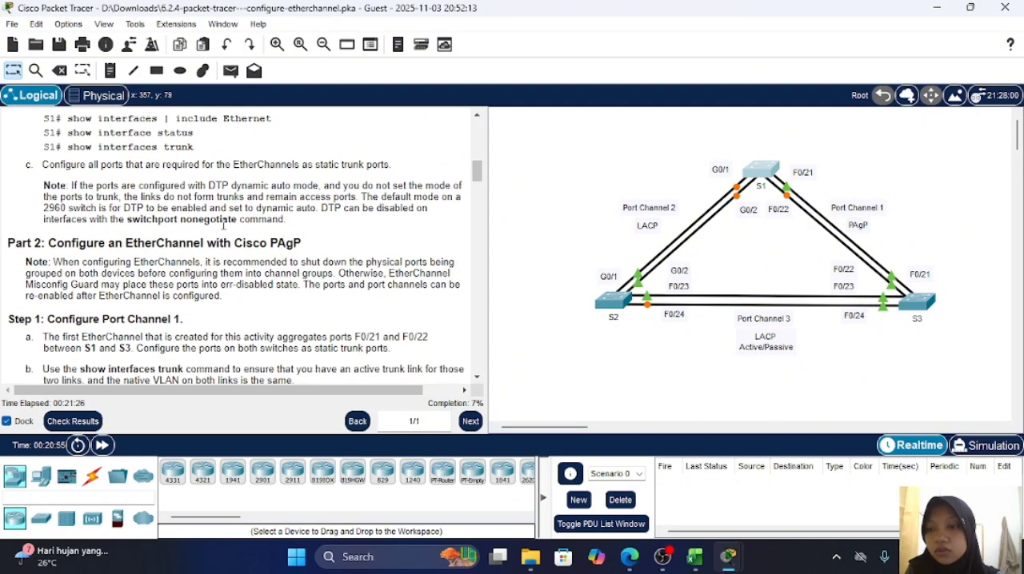
pyautogui.scroll(-3, 224, 227)
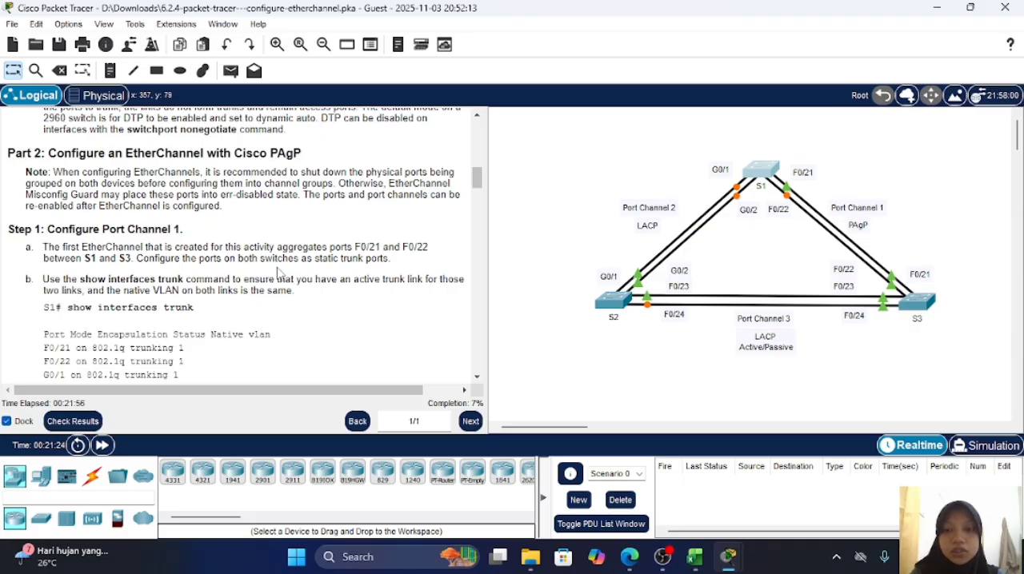
pyautogui.click(758, 168)
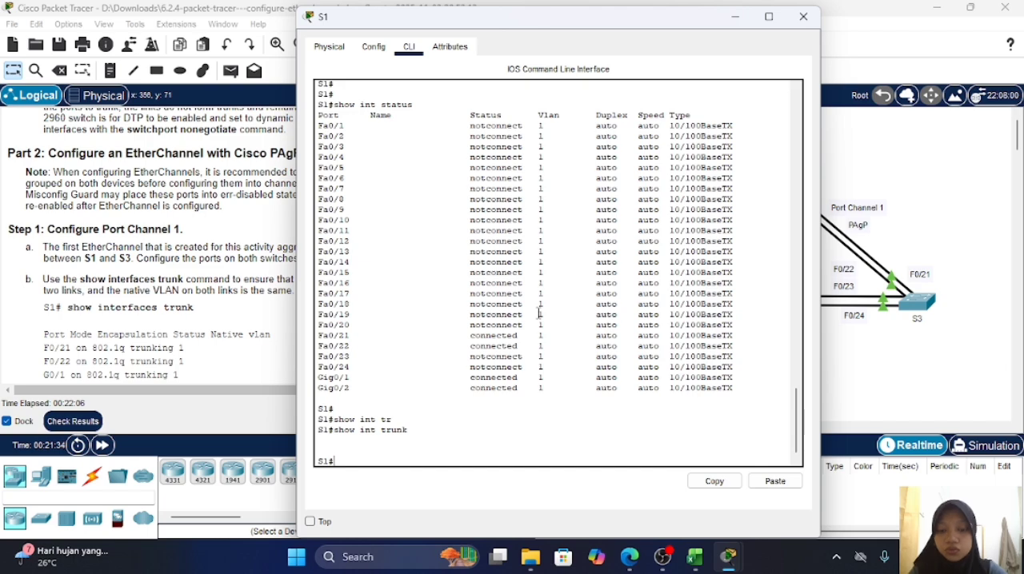
pyautogui.write('conf t')
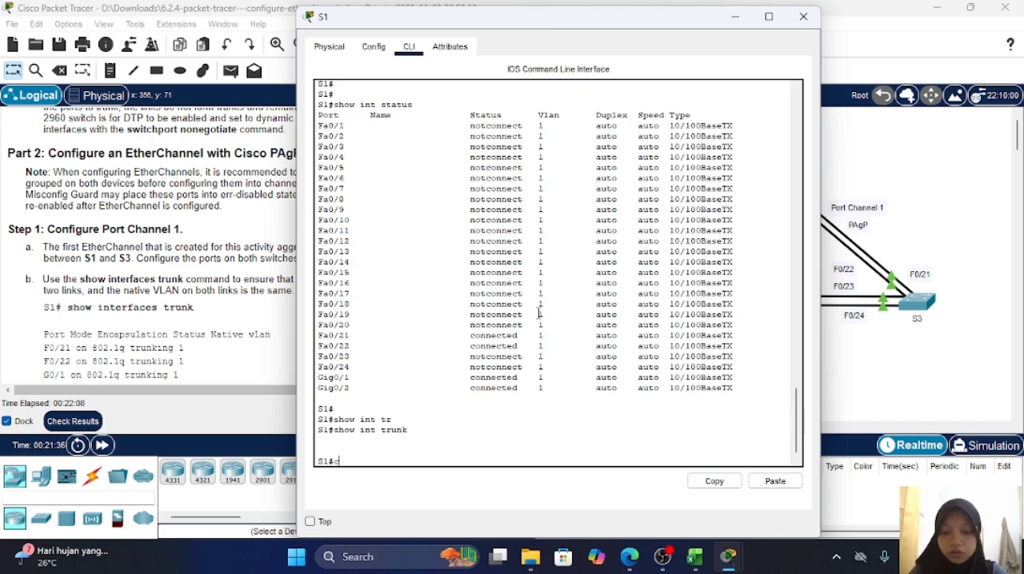
pyautogui.press('Return')
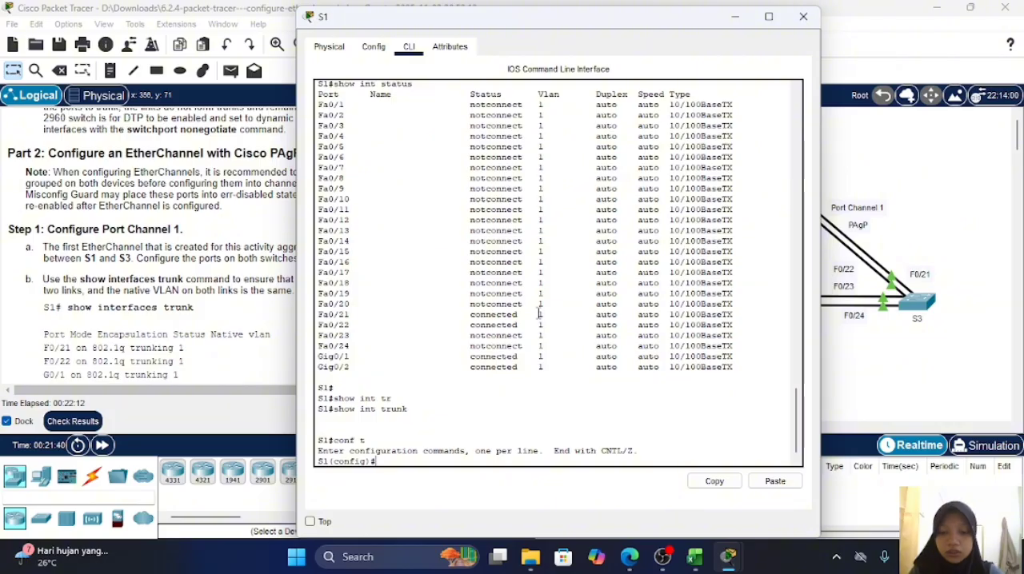
# Step: Enter interface range configuration for ports f0/21-22 on switch S1
pyautogui.write('int ra')
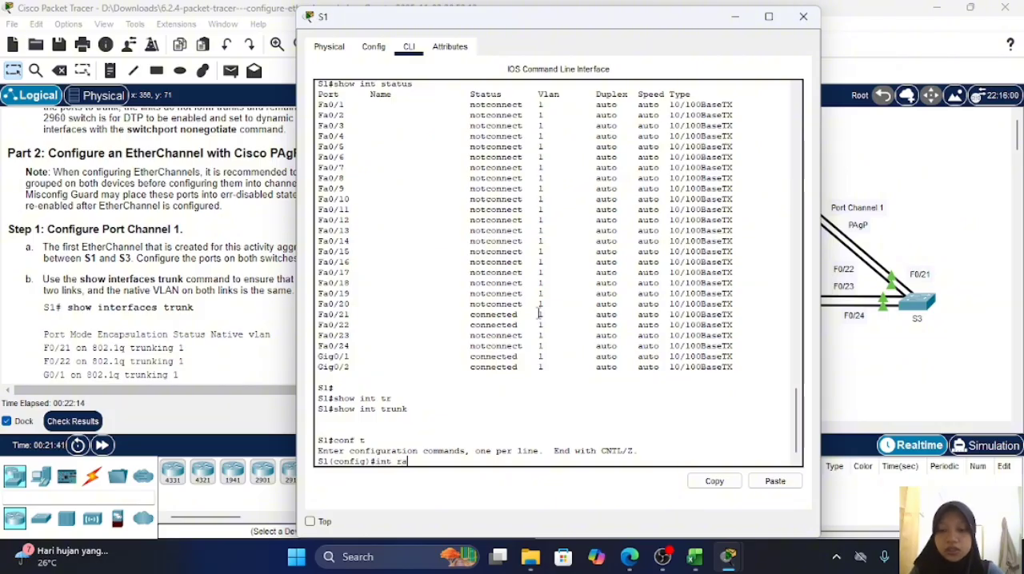
pyautogui.write('ng e')
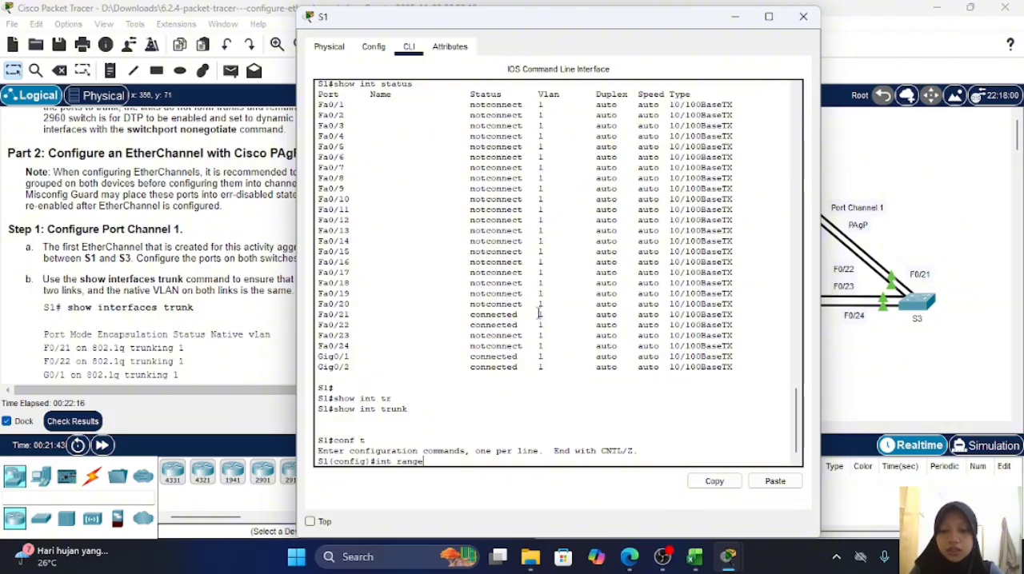
pyautogui.write(' f0')
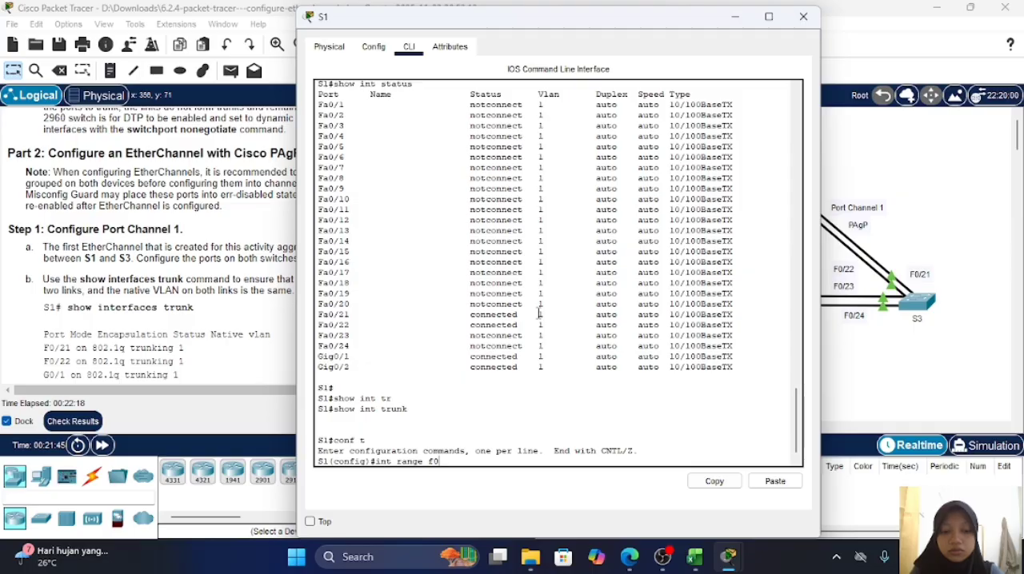
pyautogui.write('/21-22')
pyautogui.press('Return')
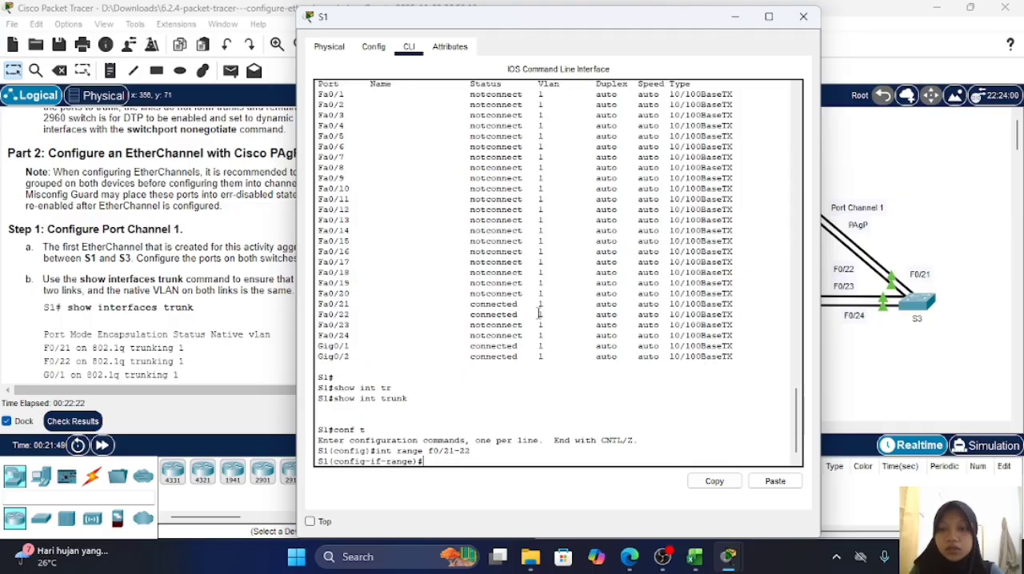
# Step: Set ports f0/21-22 on switch S1 to static trunking with switchport mode trunk
pyautogui.write('sw')
pyautogui.press('Tab')
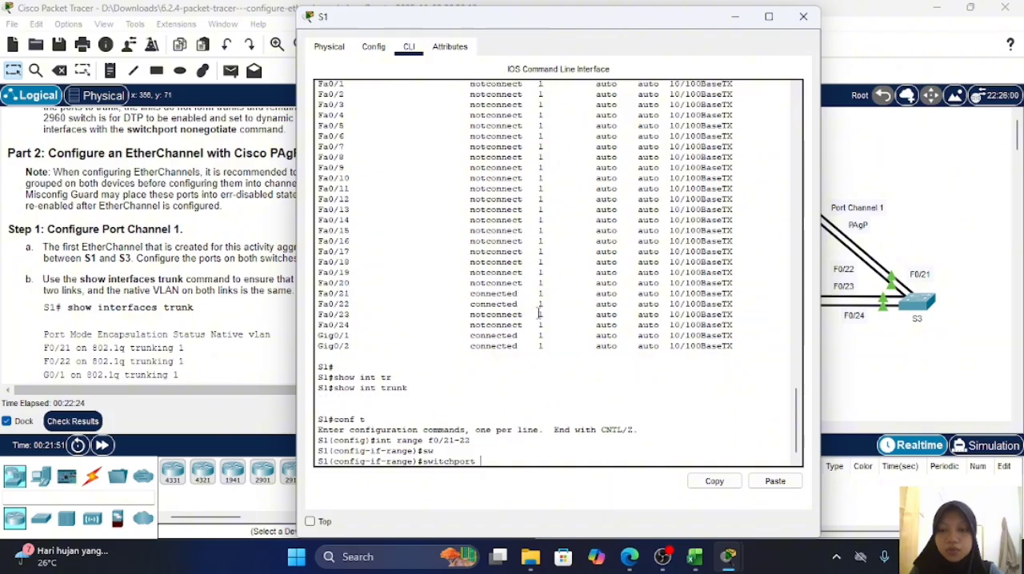
pyautogui.write('m')
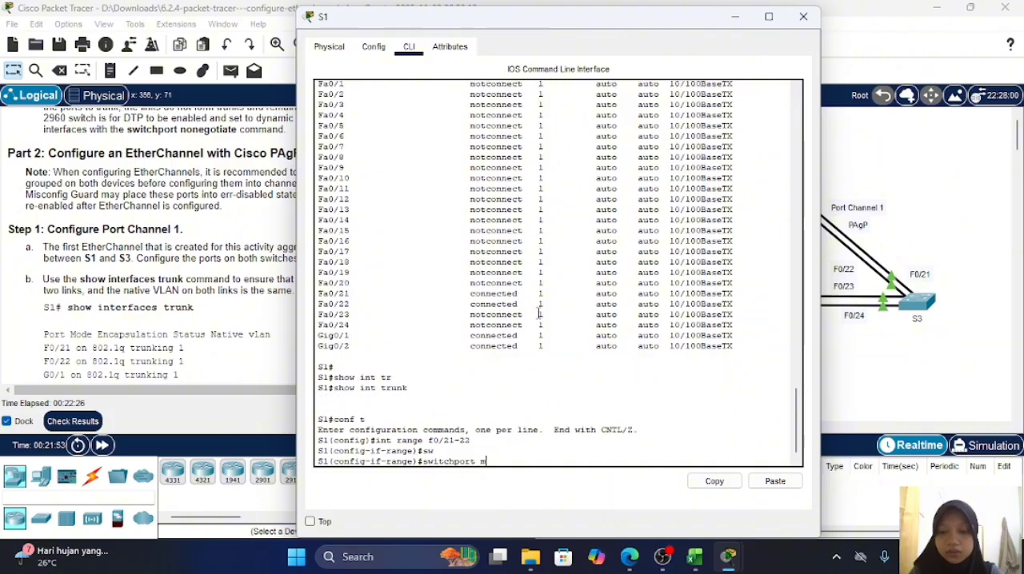
pyautogui.press('Tab')
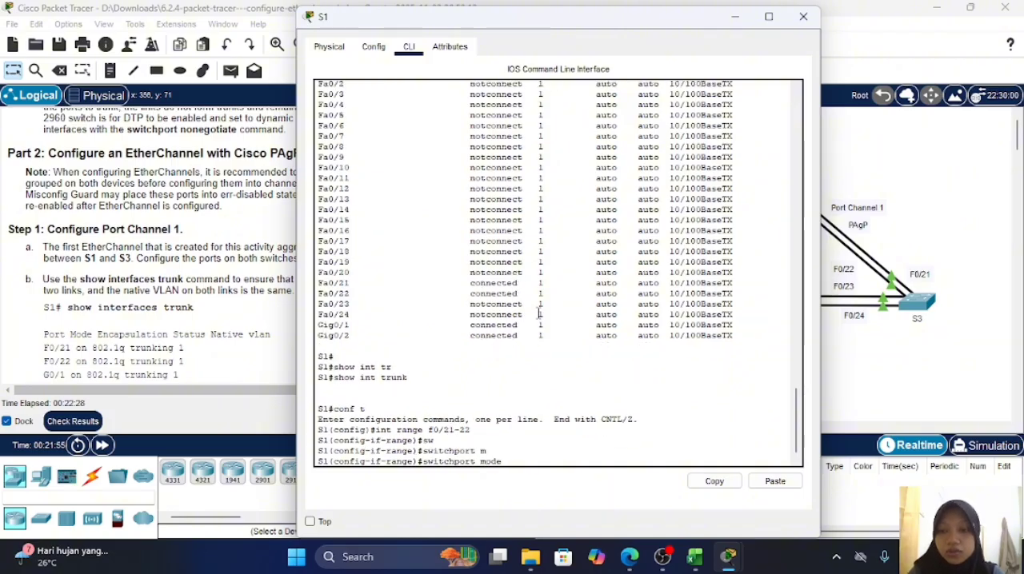
pyautogui.write('tr')
pyautogui.press('Tab')
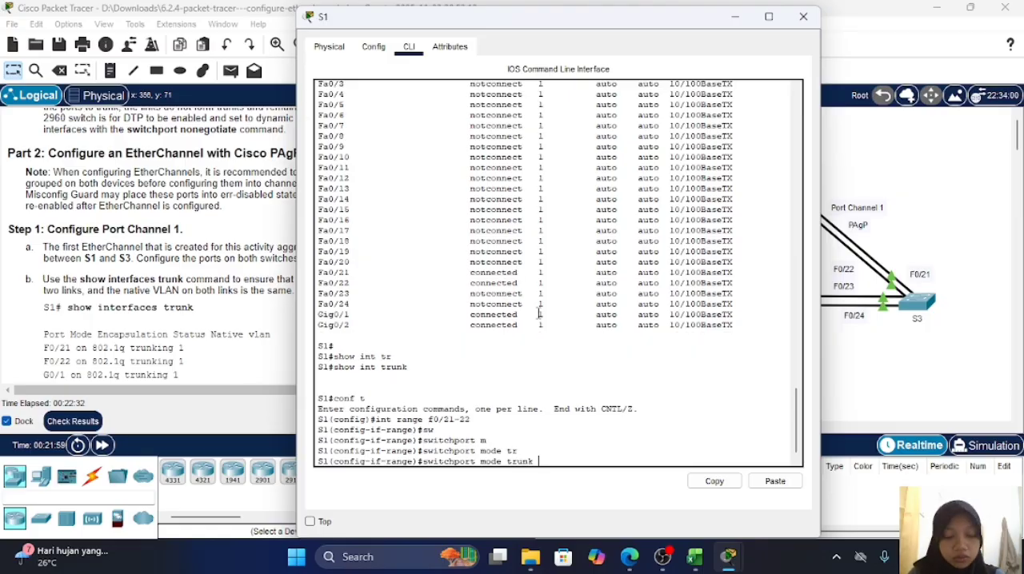
pyautogui.press('Return')
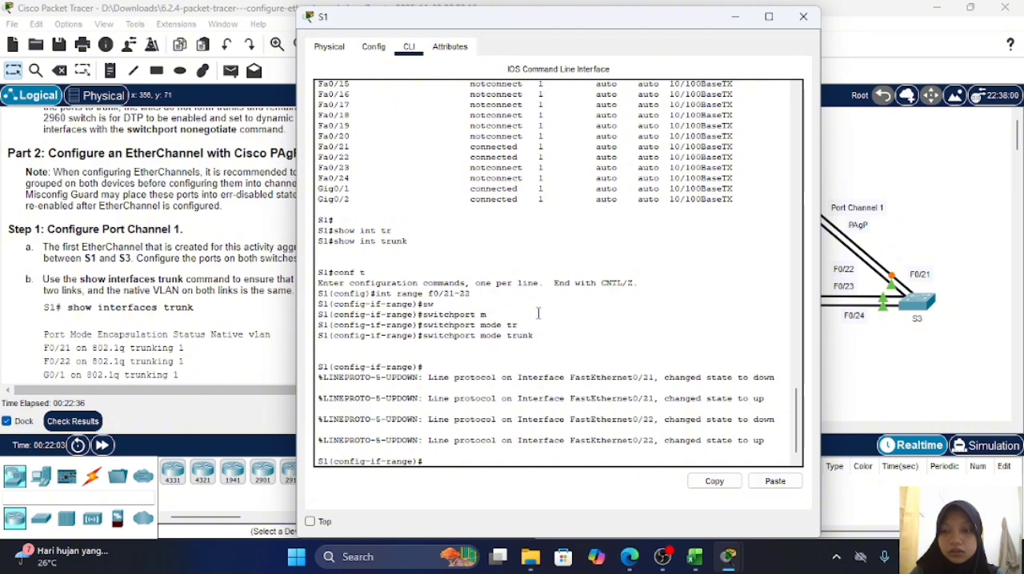
# Step: Switch to interface range configuration for ports g0/1-2 on switch S1
pyautogui.write('int')
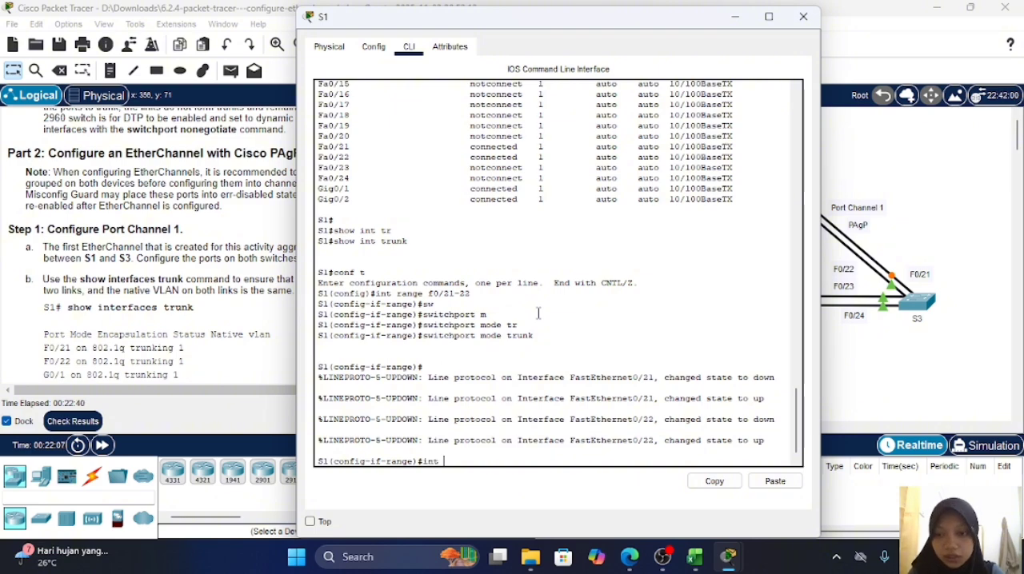
pyautogui.write(' rang')
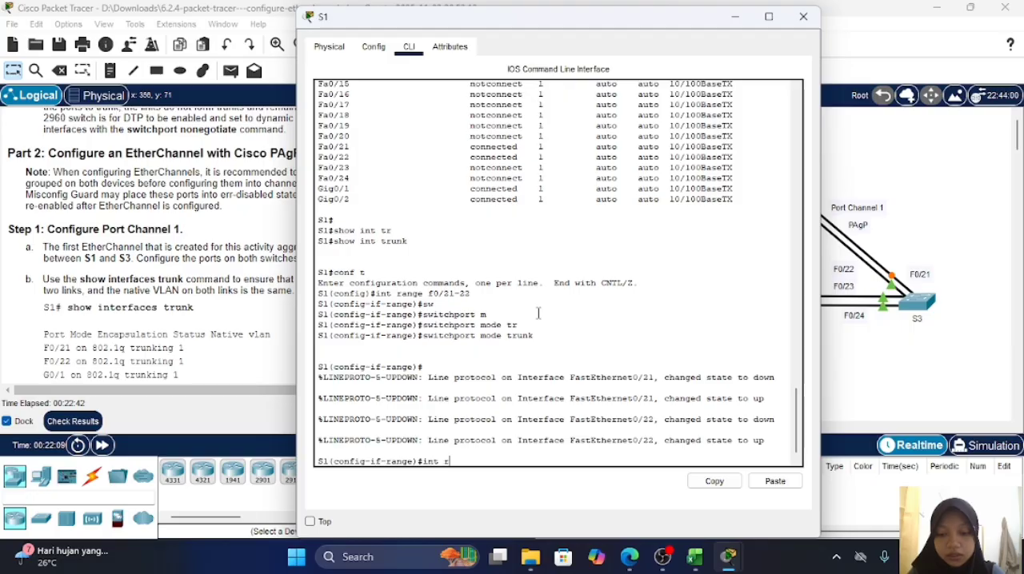
pyautogui.write('e g')
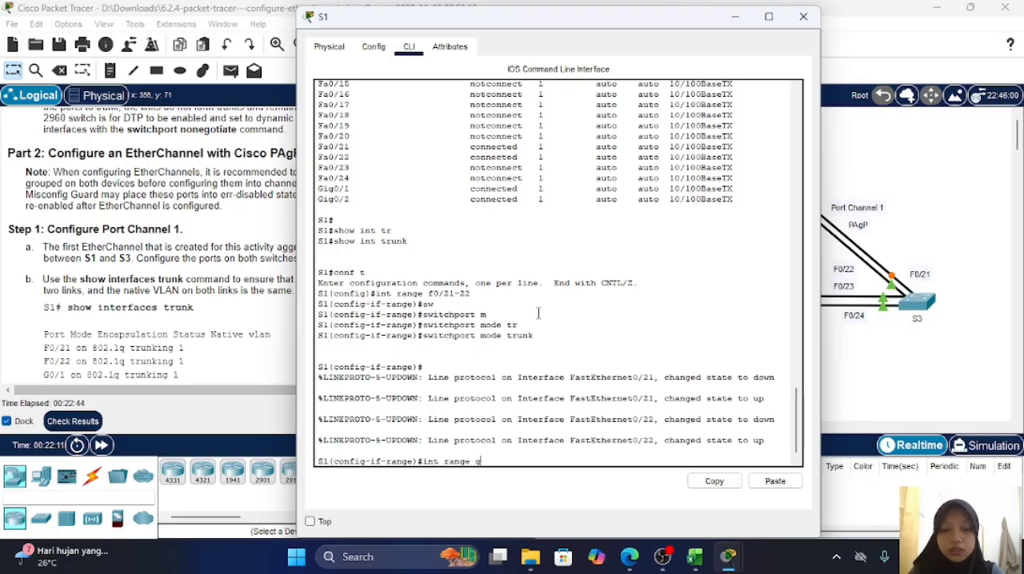
pyautogui.write('0/1')
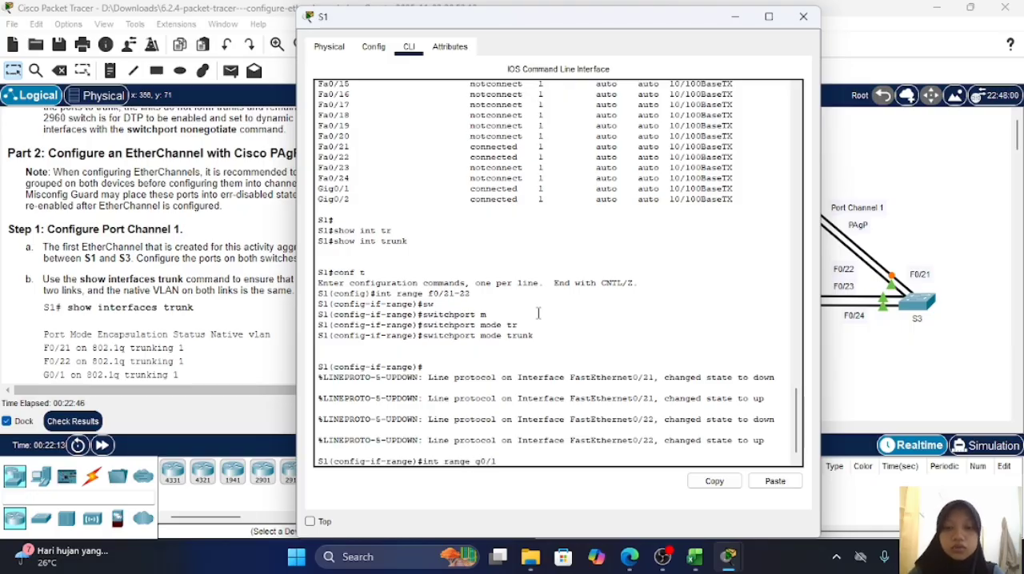
pyautogui.write('-')
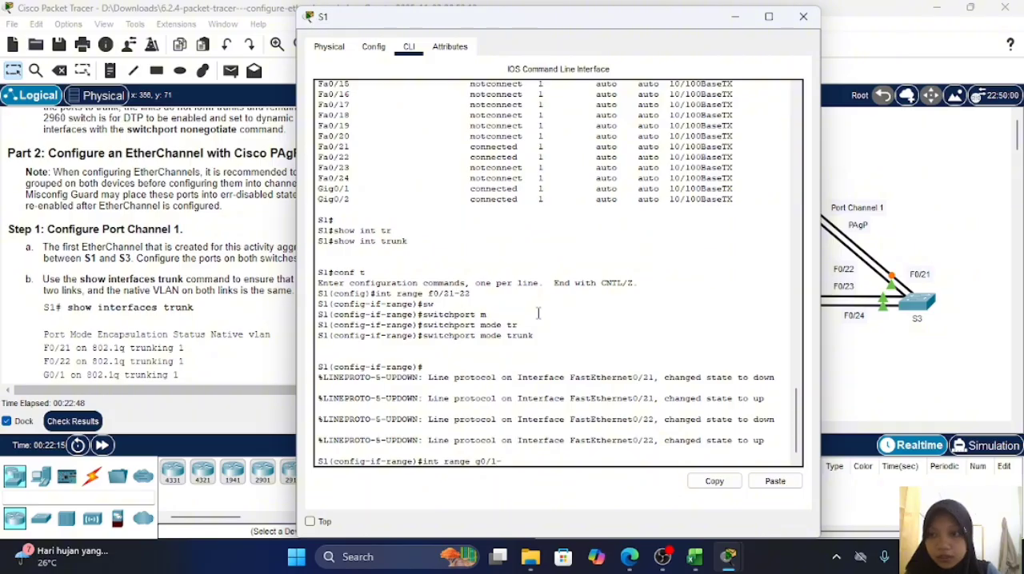
pyautogui.write('2')
pyautogui.press('Return')
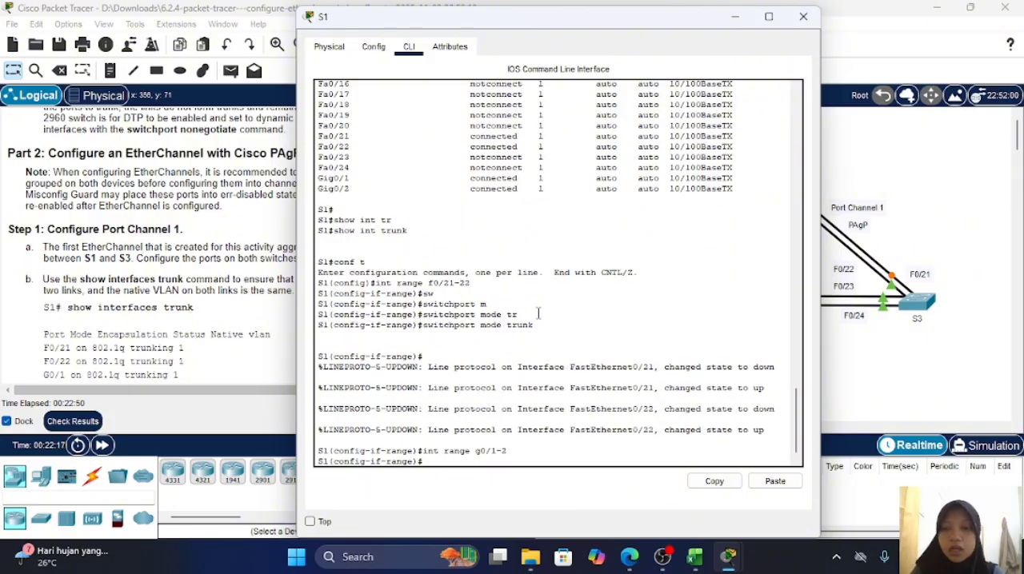
# Step: Set ports g0/1-2 on switch S1 to static trunking with switchport mode trunk
pyautogui.write('swit')
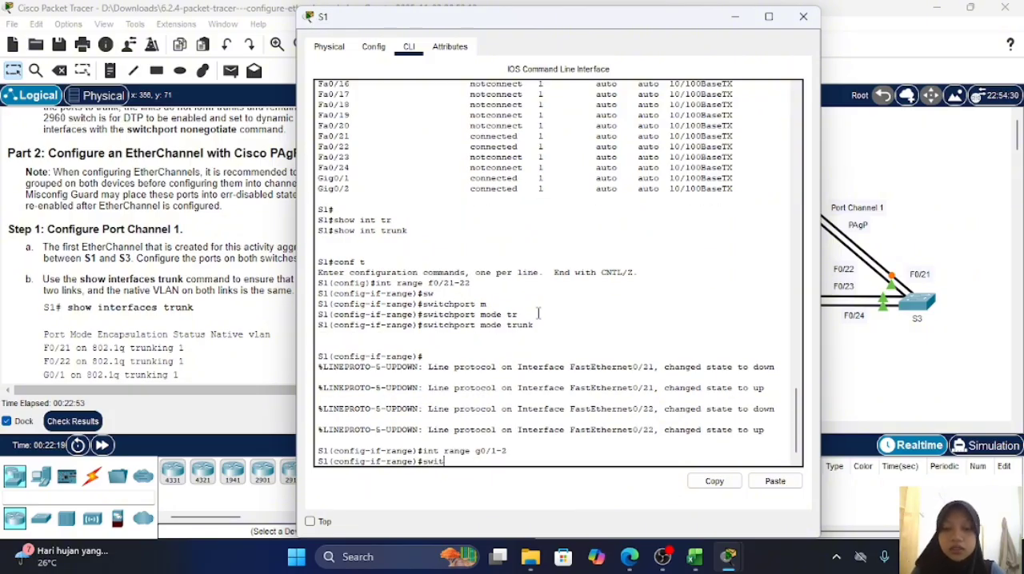
pyautogui.press('Tab')
pyautogui.write('m')
pyautogui.press('Tab')
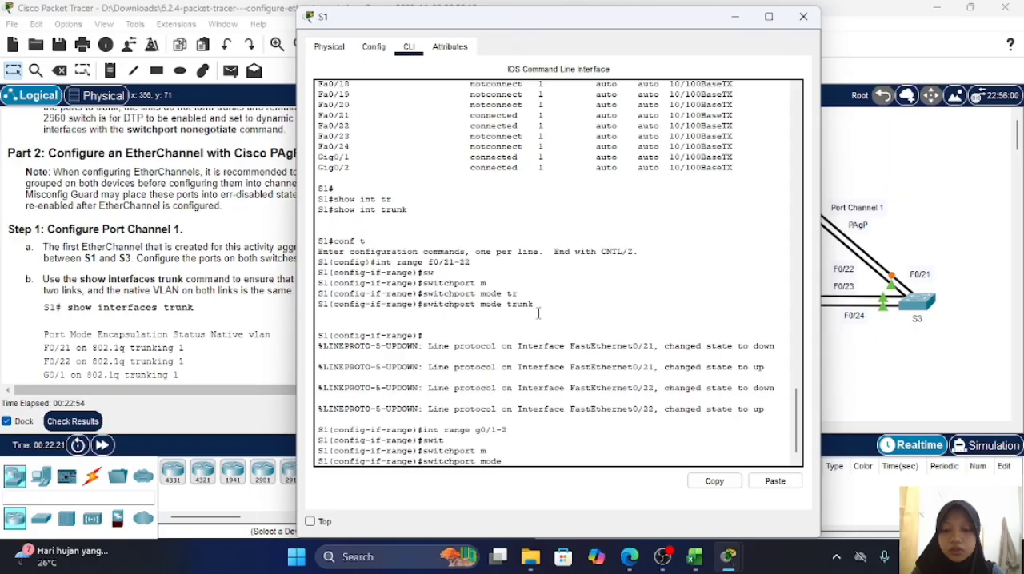
pyautogui.write('tr')
pyautogui.press('Tab')
pyautogui.press('Return')
pyautogui.press('Return')
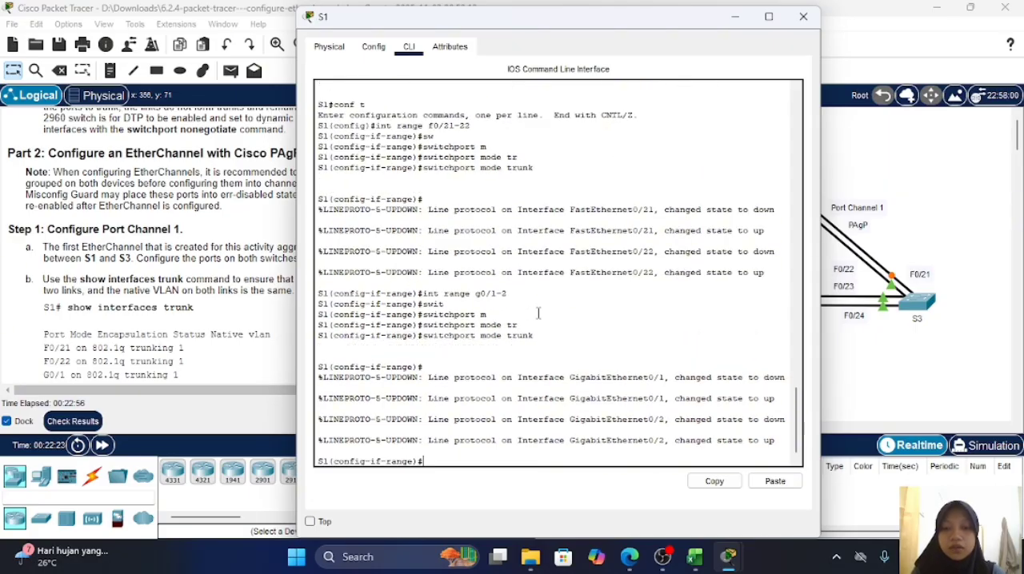
pyautogui.press('Return')
pyautogui.press('Return')
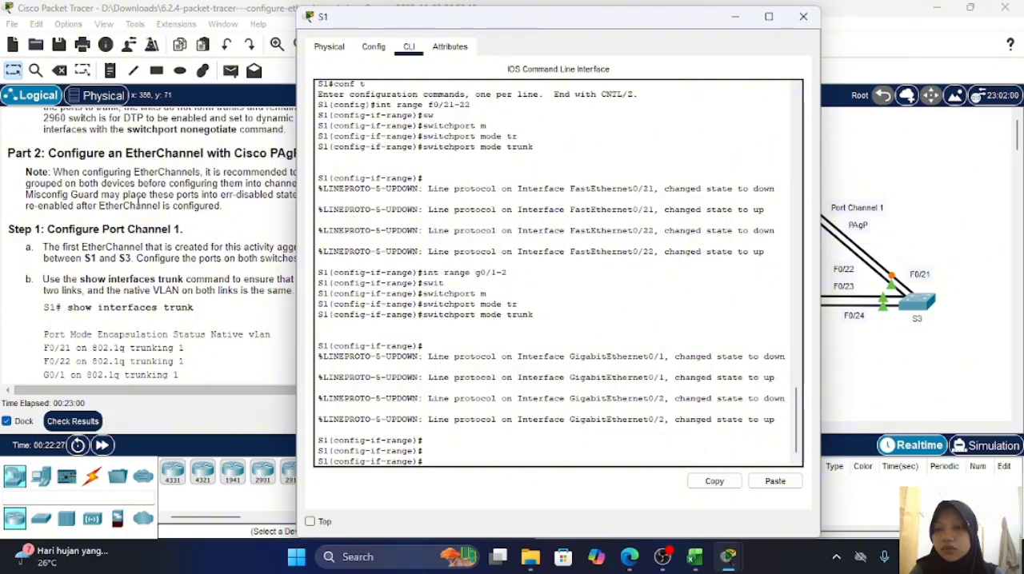
# Step: Consult the lab instructions on verifying the trunk links, and end configuration mode on switch S1
pyautogui.click(140, 205)
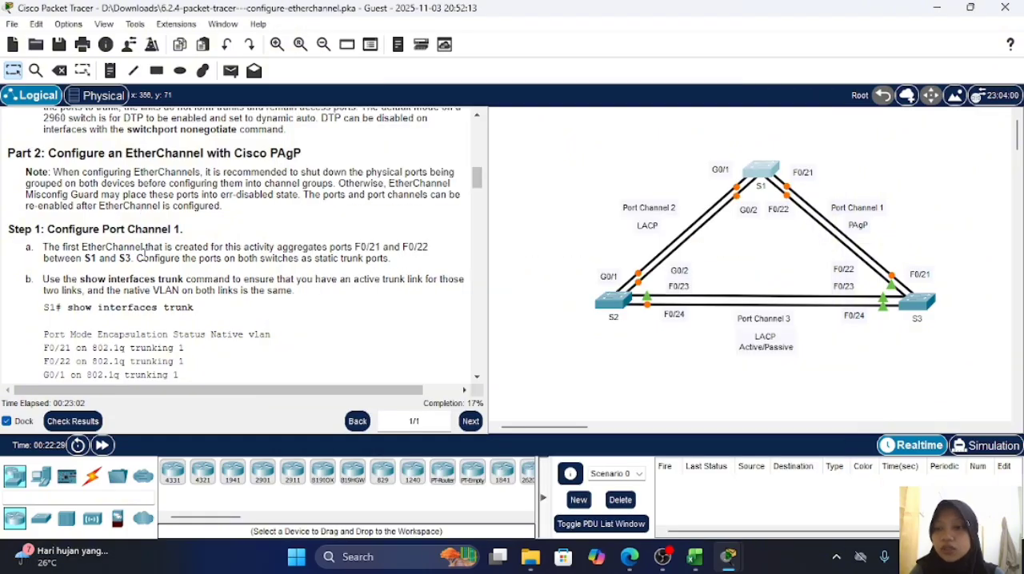
pyautogui.scroll(-1, 144, 250)
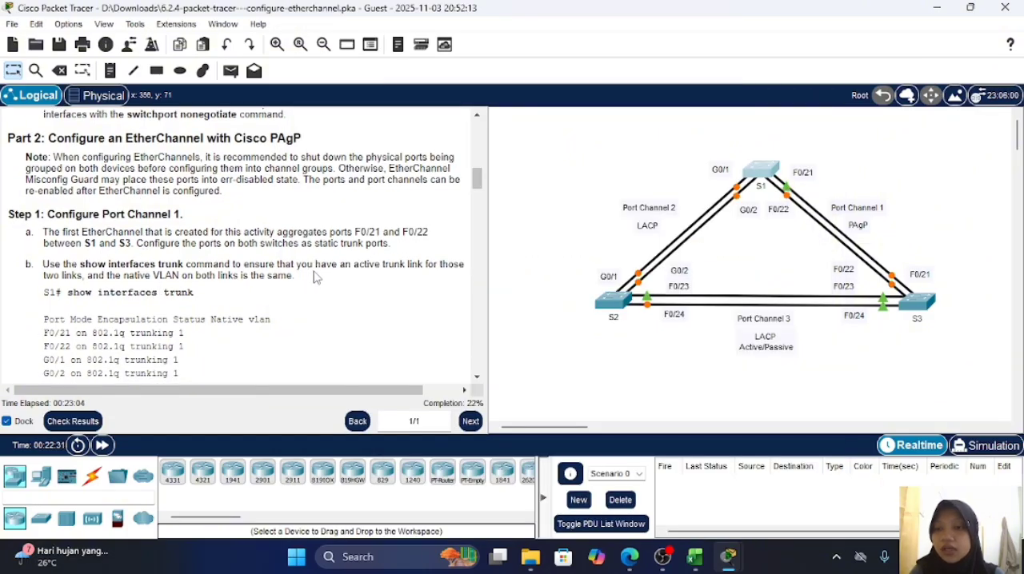
pyautogui.scroll(-3, 361, 267)
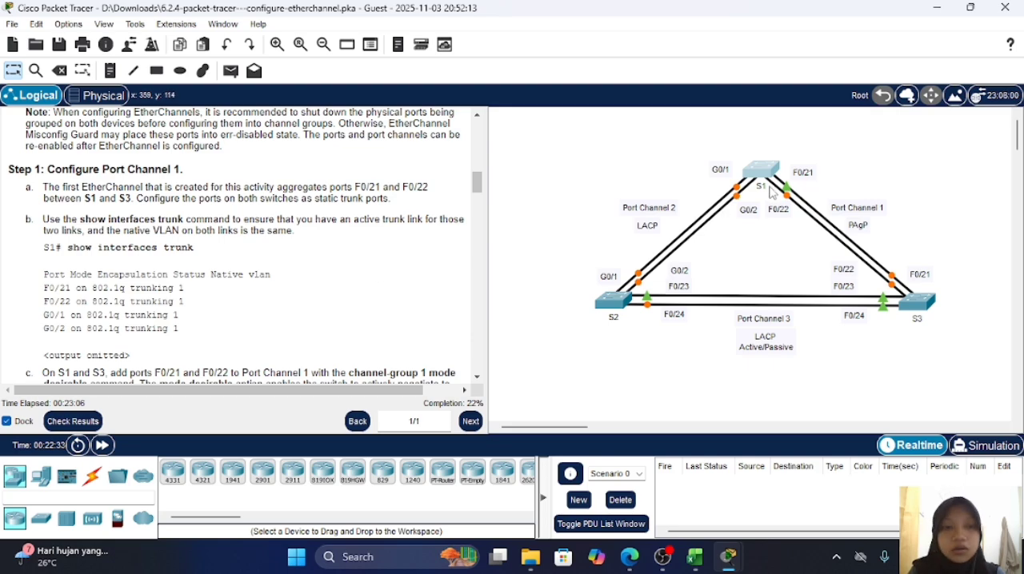
pyautogui.click(766, 175)
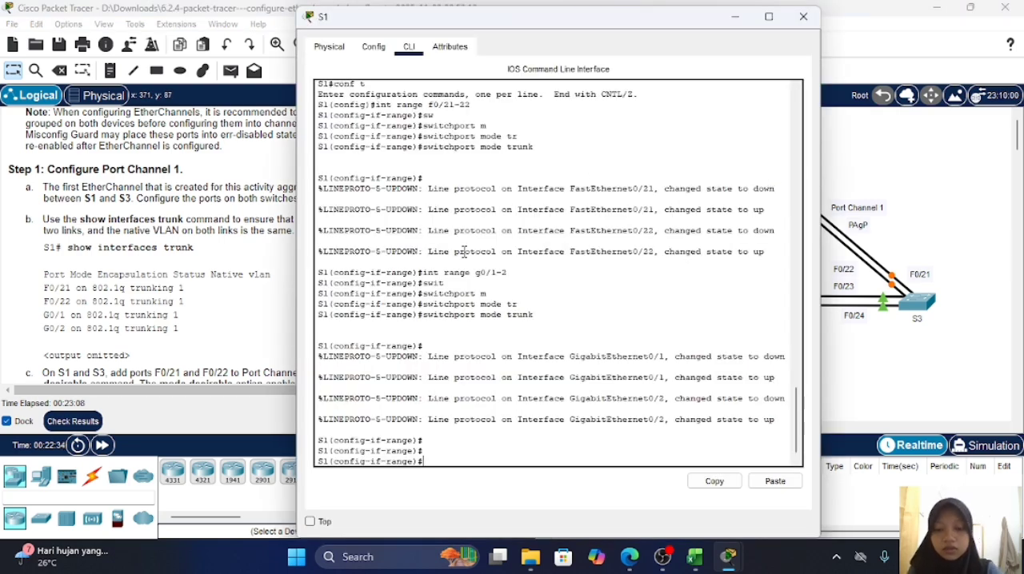
pyautogui.write('end')
pyautogui.press('Return')
pyautogui.press('Return')
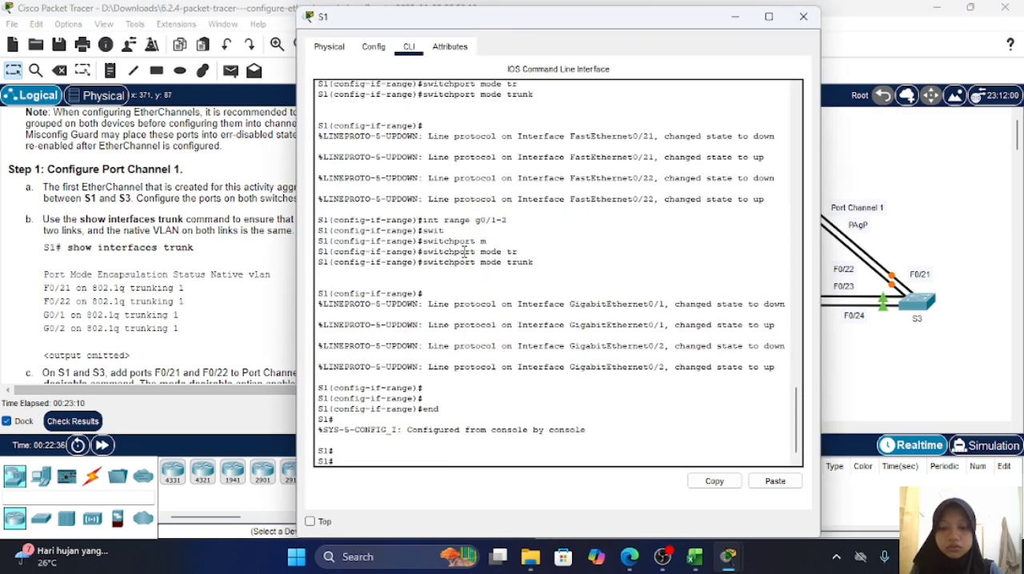
# Step: Check the trunk status of switch S1's ports with show int tr, paging through to the end of the output
pyautogui.write('show int tr')
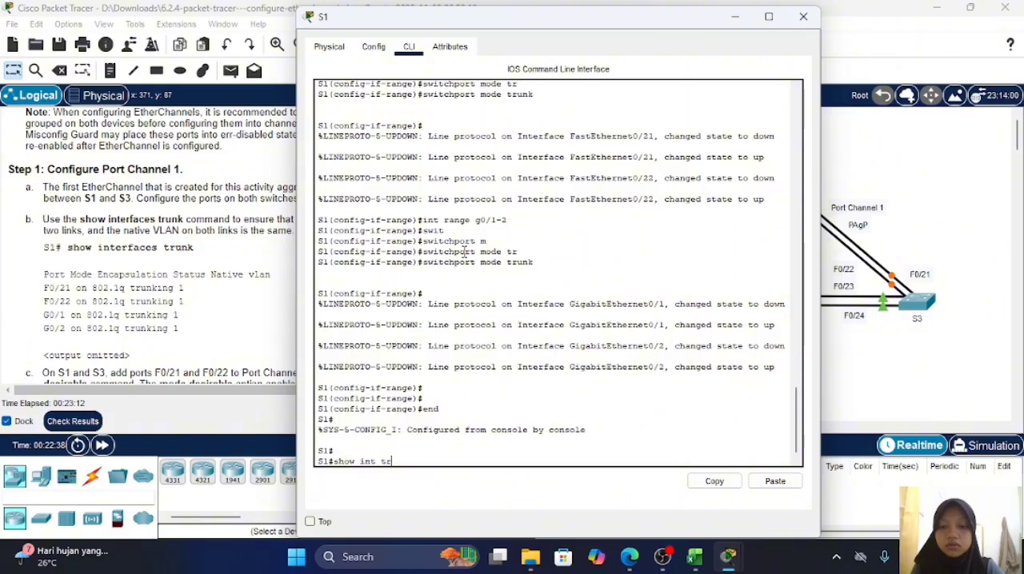
pyautogui.press('Return')
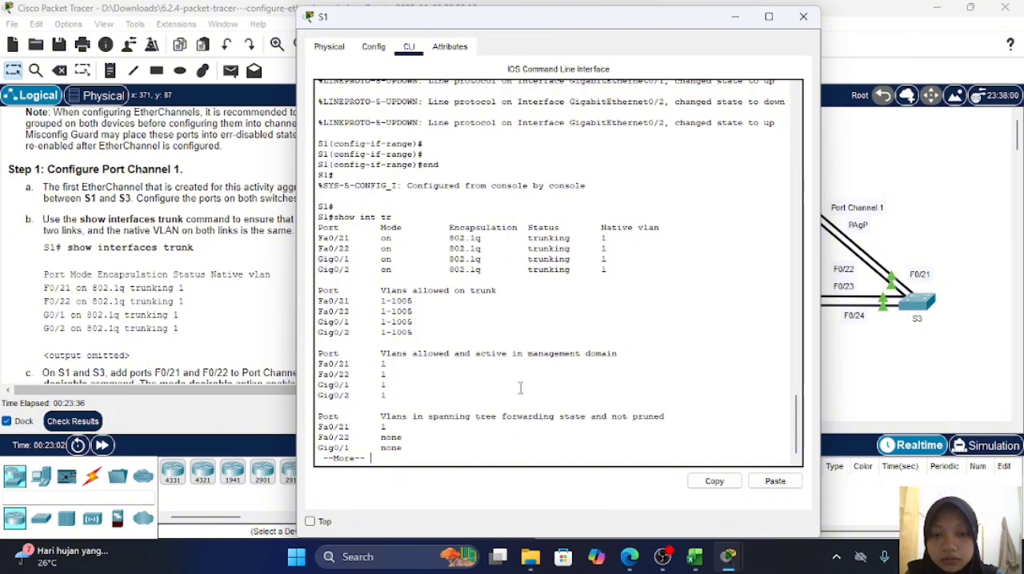
pyautogui.press('Return')
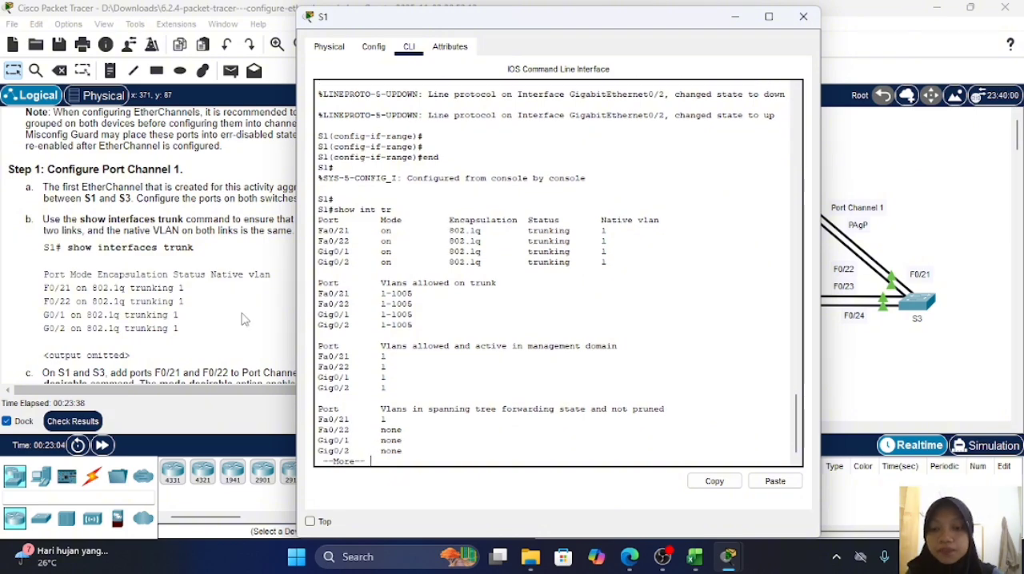
pyautogui.press('Return')
# Step: Consult the lab instructions on adding F0/21 and F0/22 to Port Channel 1, and enter global configuration mode on switch S1
pyautogui.scroll(-5, 244, 320)
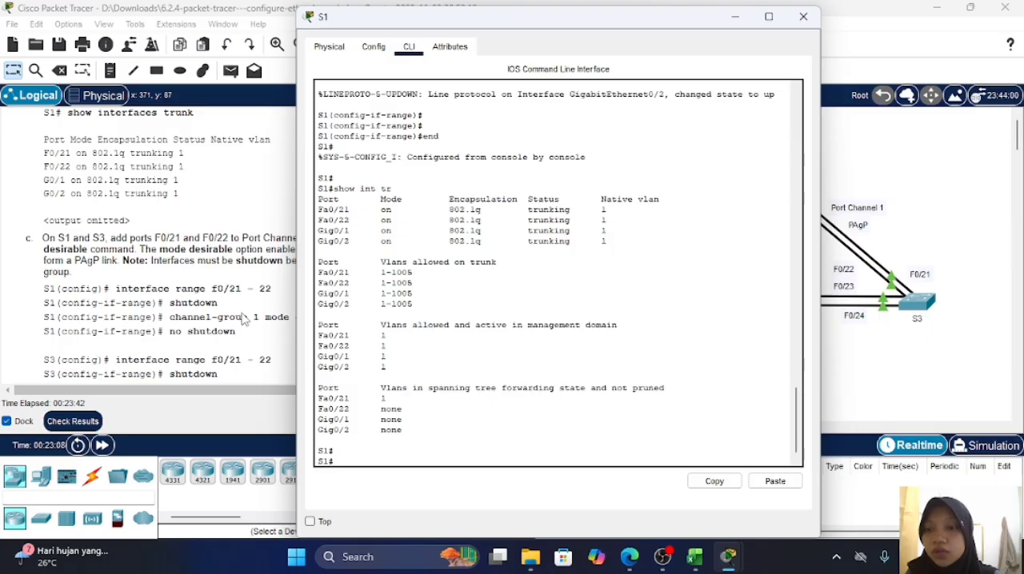
pyautogui.click(244, 314)
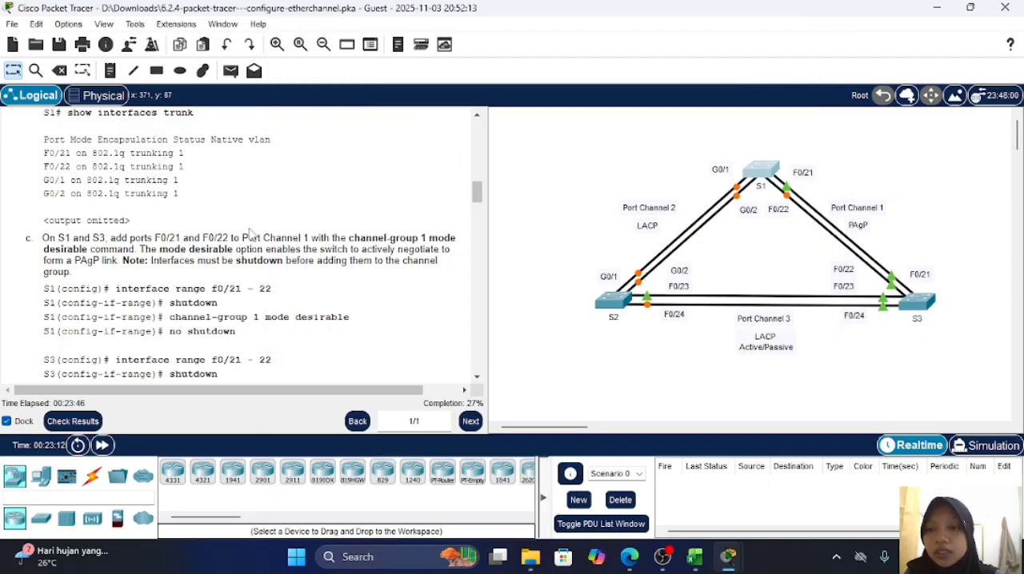
pyautogui.scroll(-1, 279, 238)
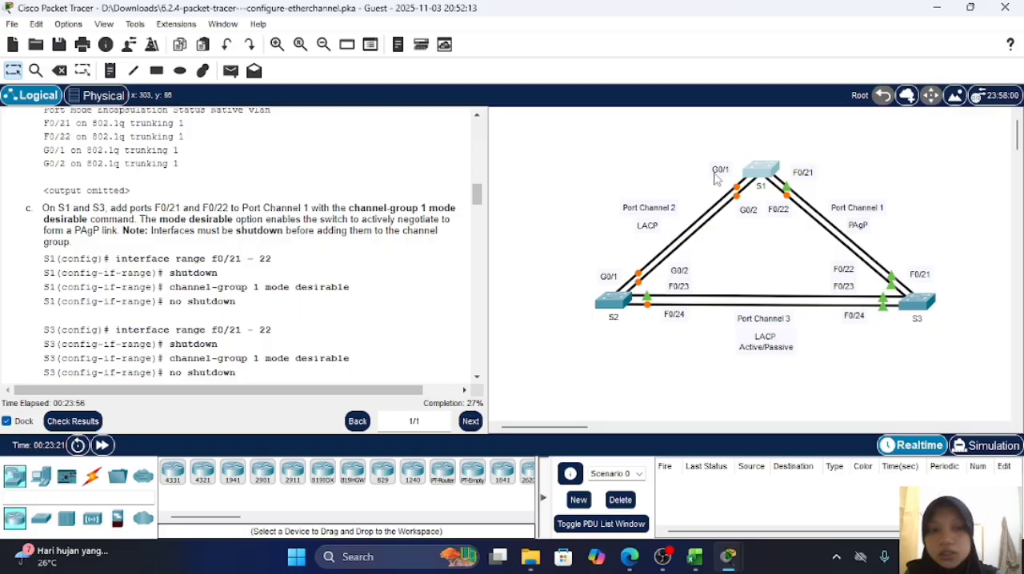
pyautogui.click(775, 168)
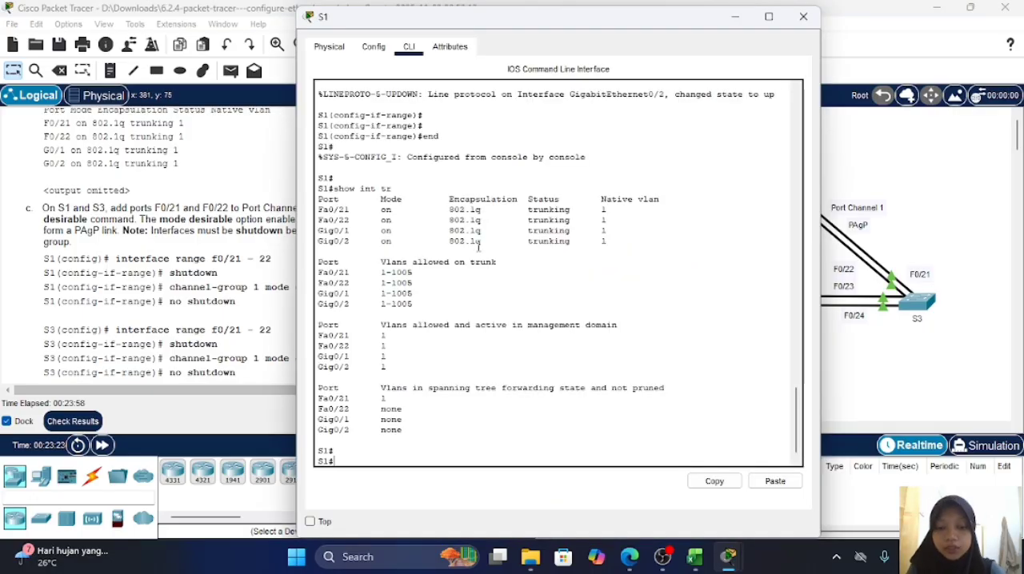
pyautogui.write('conf t')
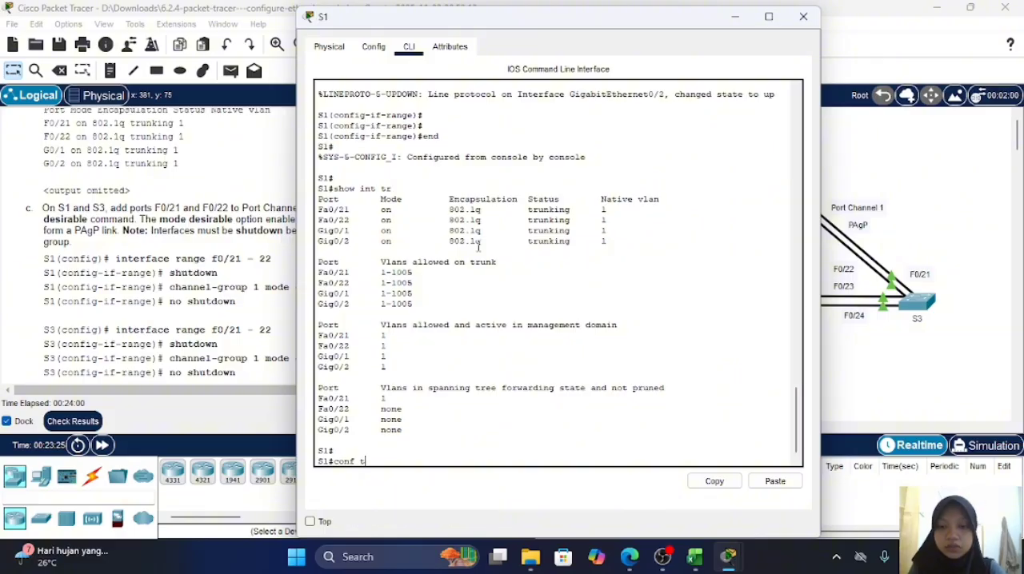
pyautogui.press('Return')
# Step: Select interface range f0/21-22 on switch S1 and shut both ports down
pyautogui.write('int')
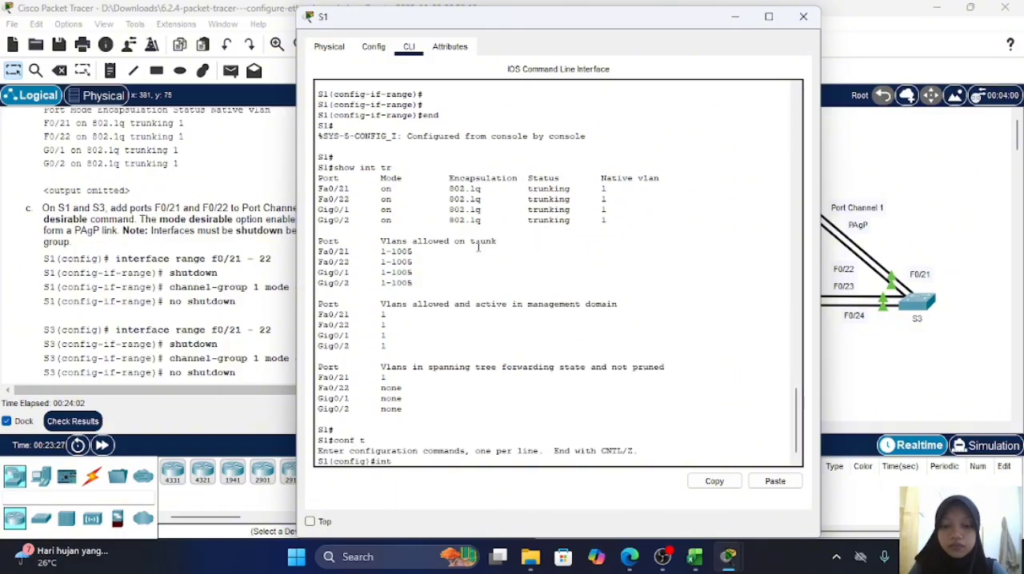
pyautogui.write(' range f')
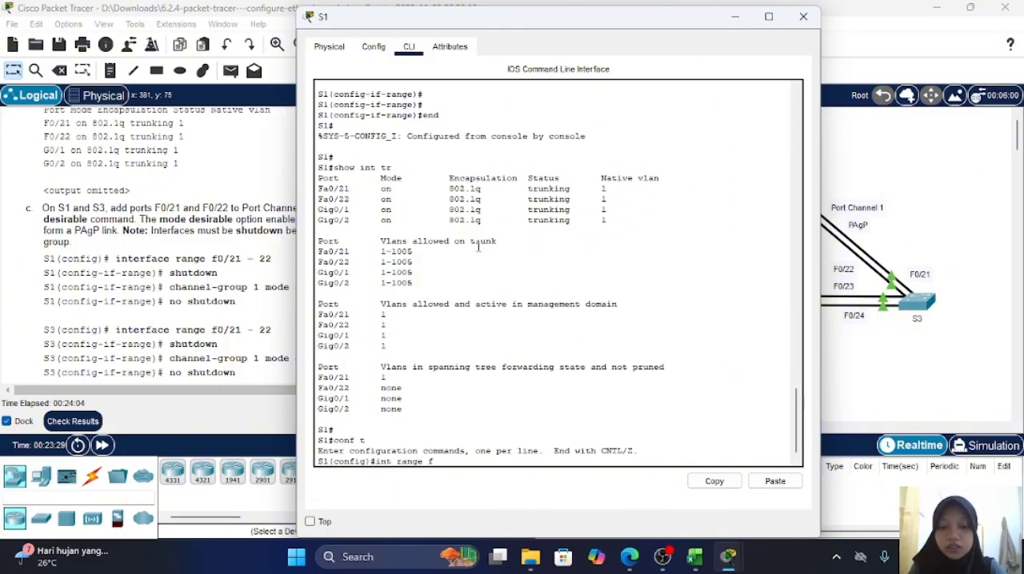
pyautogui.write('0/')
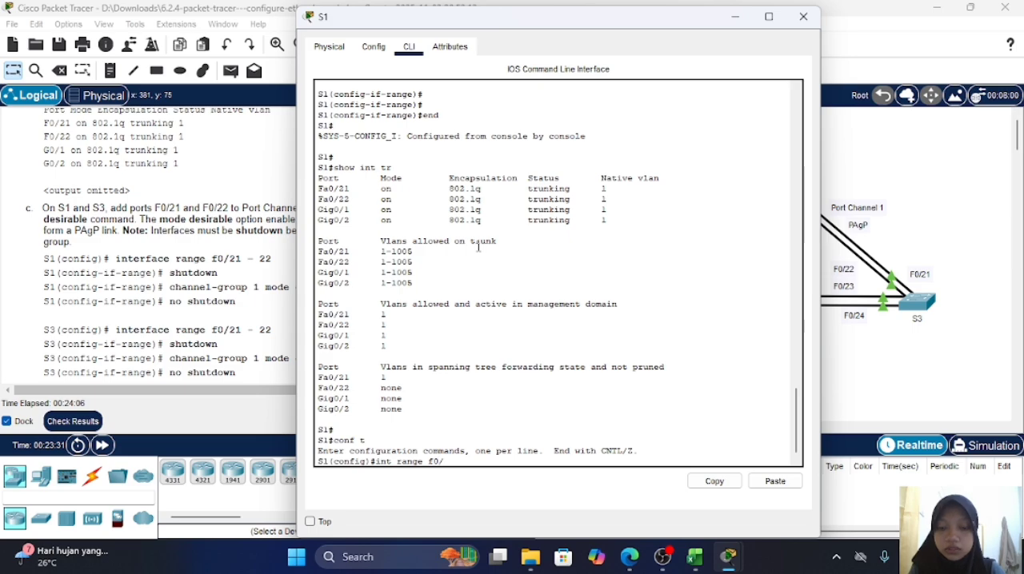
pyautogui.write('21-22')
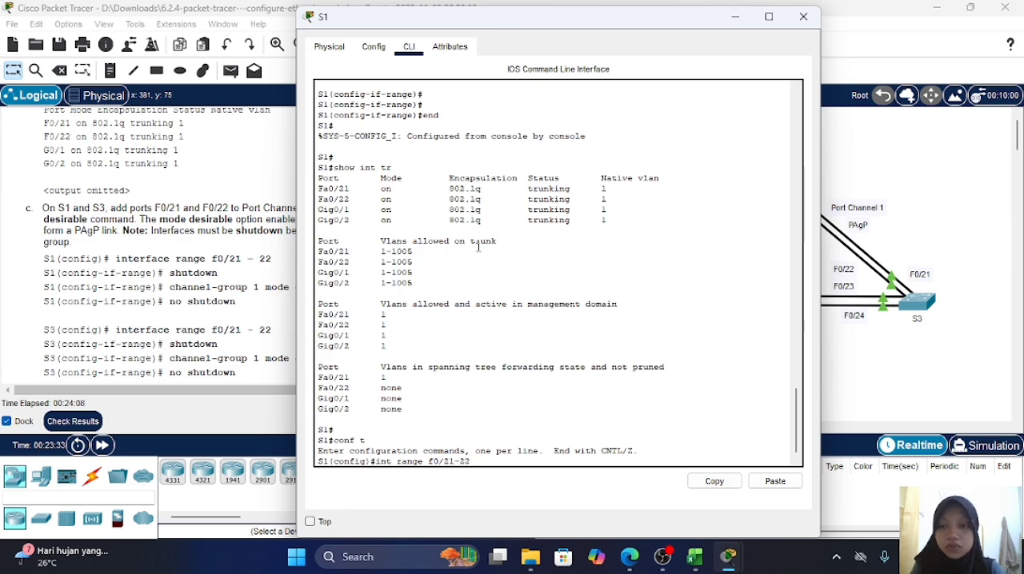
pyautogui.press('Return')
pyautogui.write('shu')
pyautogui.press('Return')
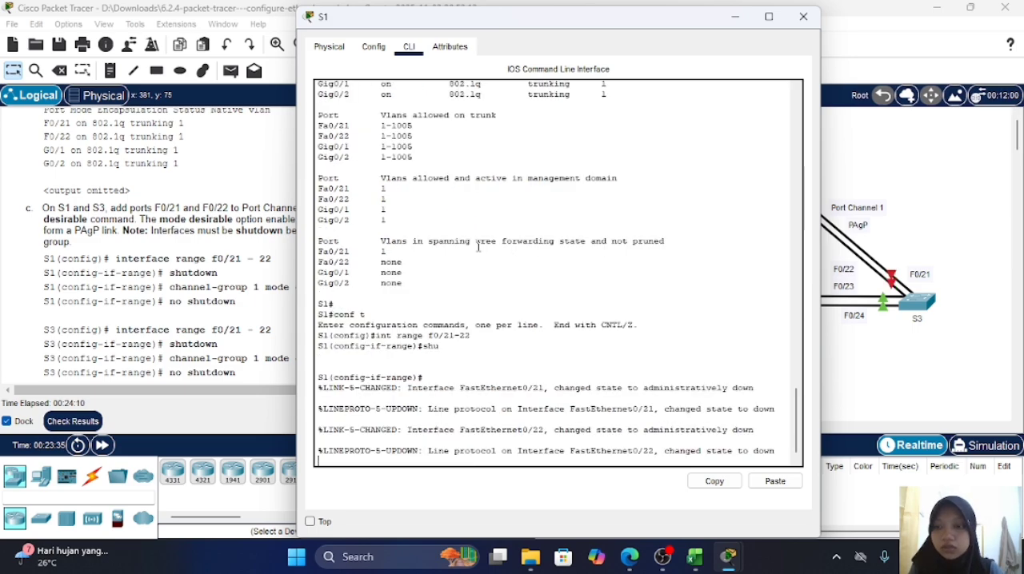
pyautogui.press('Return')
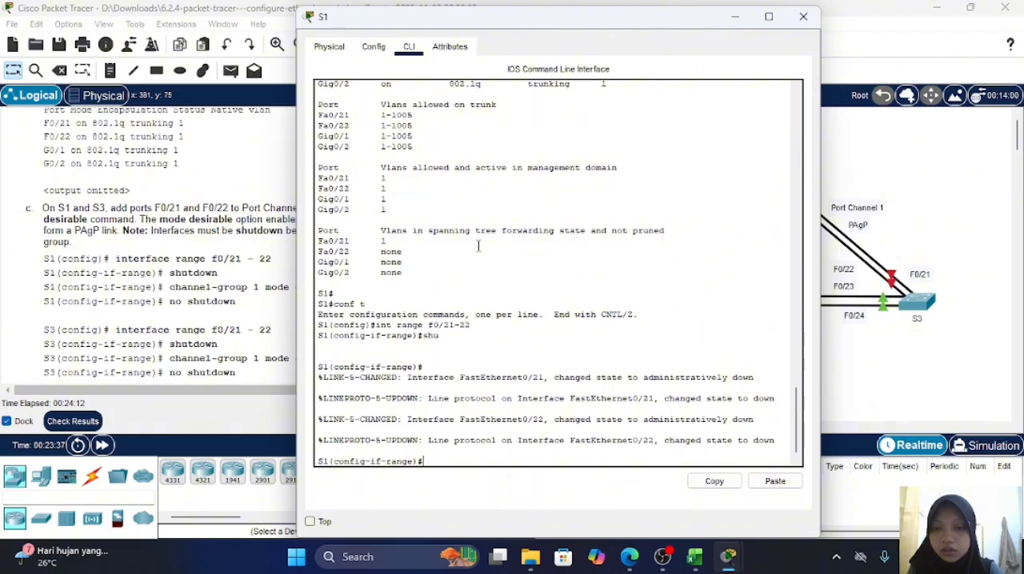
pyautogui.press('Return')
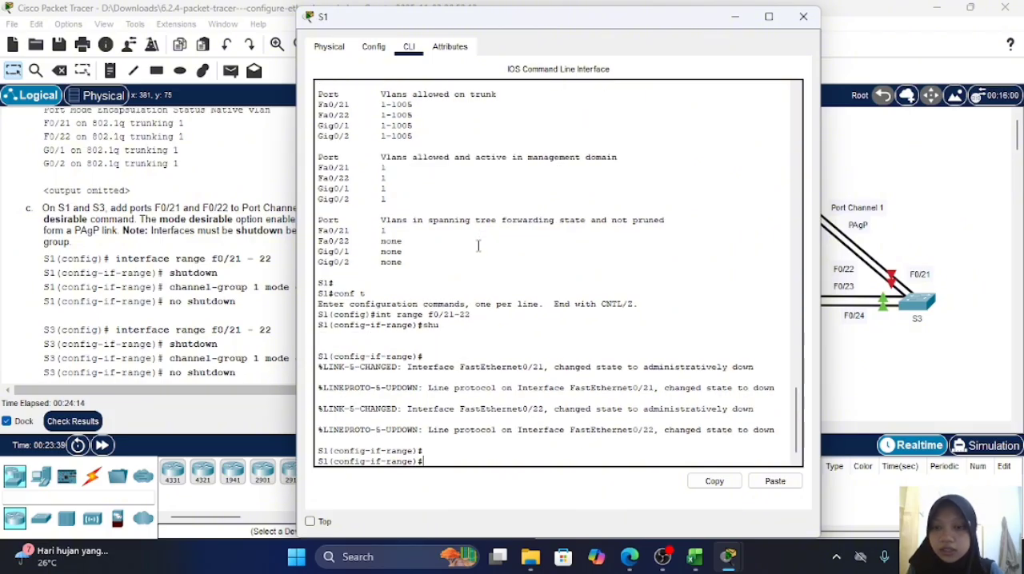
pyautogui.write('sch')
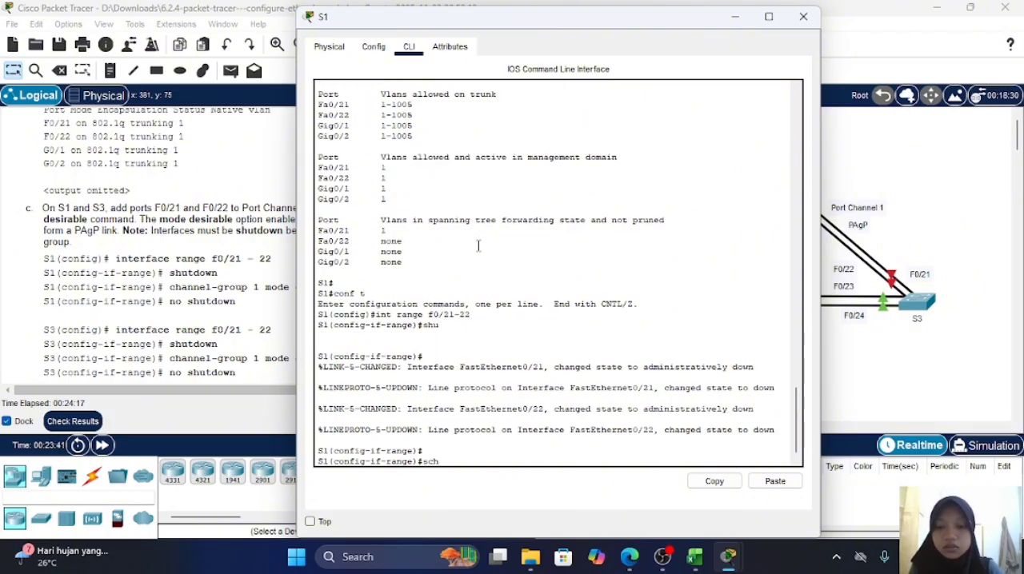
pyautogui.press('Tab')
pyautogui.write('a')
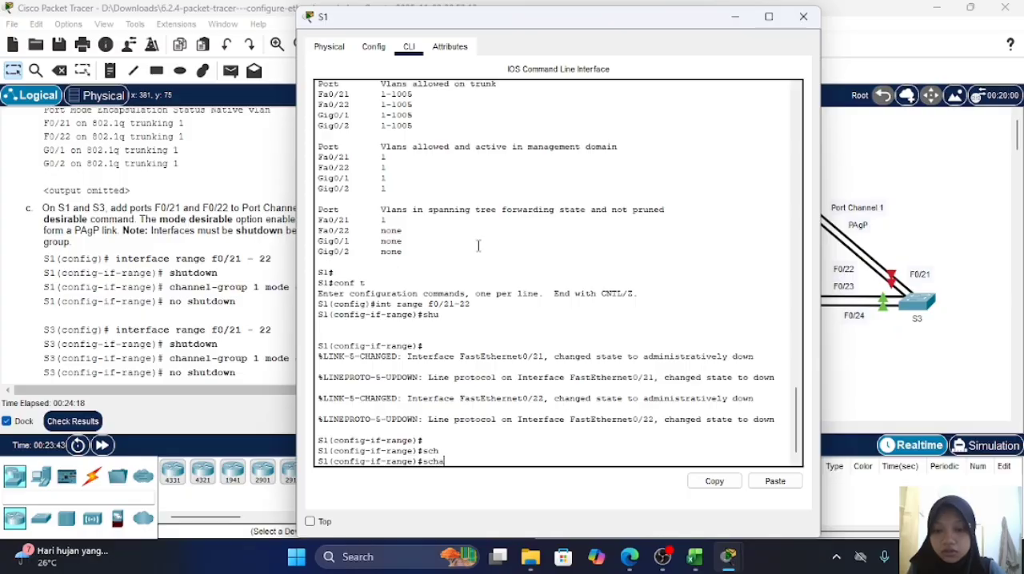
pyautogui.press('BackSpace')
pyautogui.press('BackSpace')
pyautogui.press('BackSpace')
pyautogui.press('BackSpace')
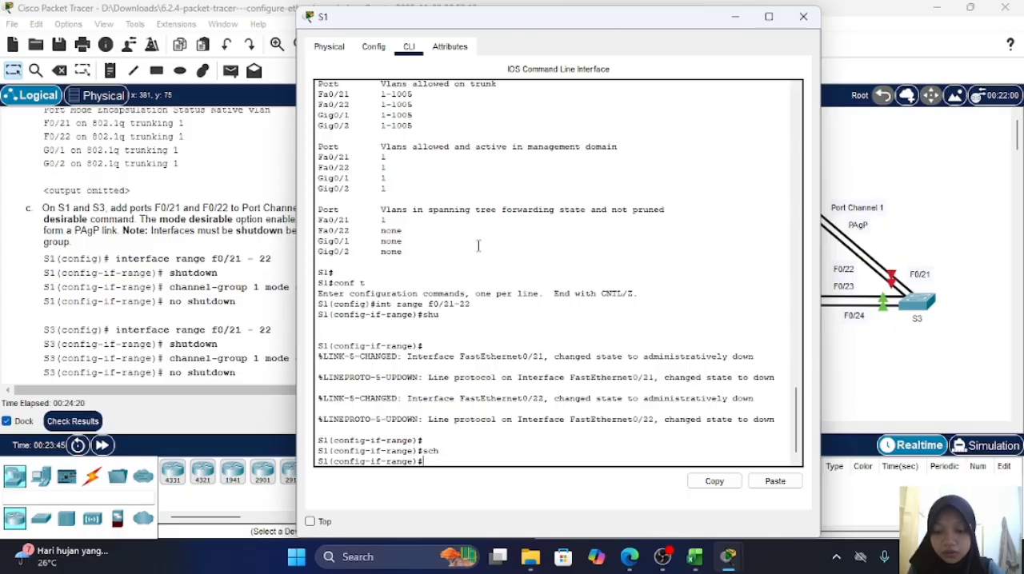
# Step: Add ports F0/21-22 on switch S1 to Port Channel 1 with channel-group 1 mode desirable
pyautogui.write('ch')
pyautogui.press('Tab')
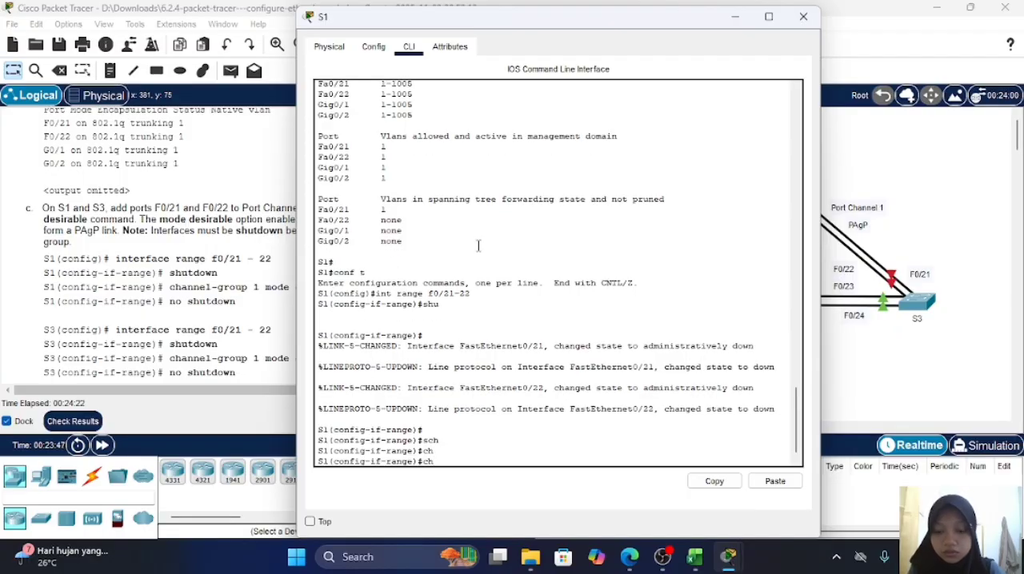
pyautogui.write('annel')
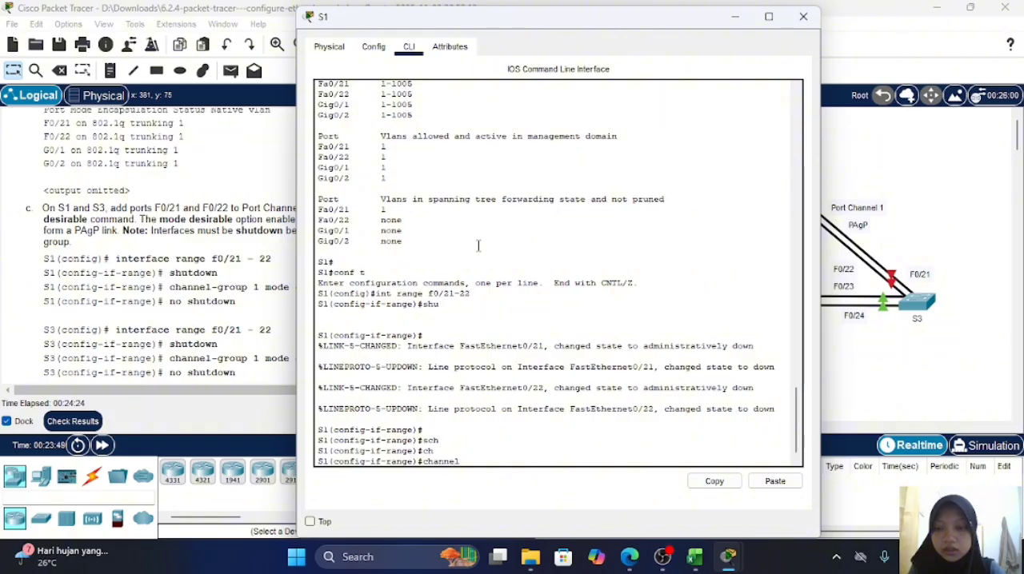
pyautogui.write('-gr')
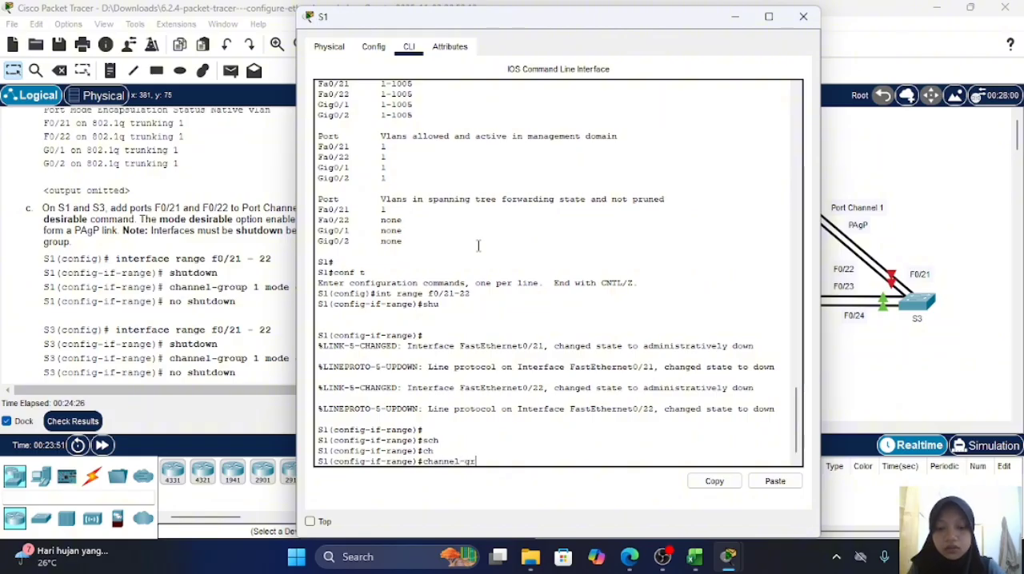
pyautogui.write('oup')
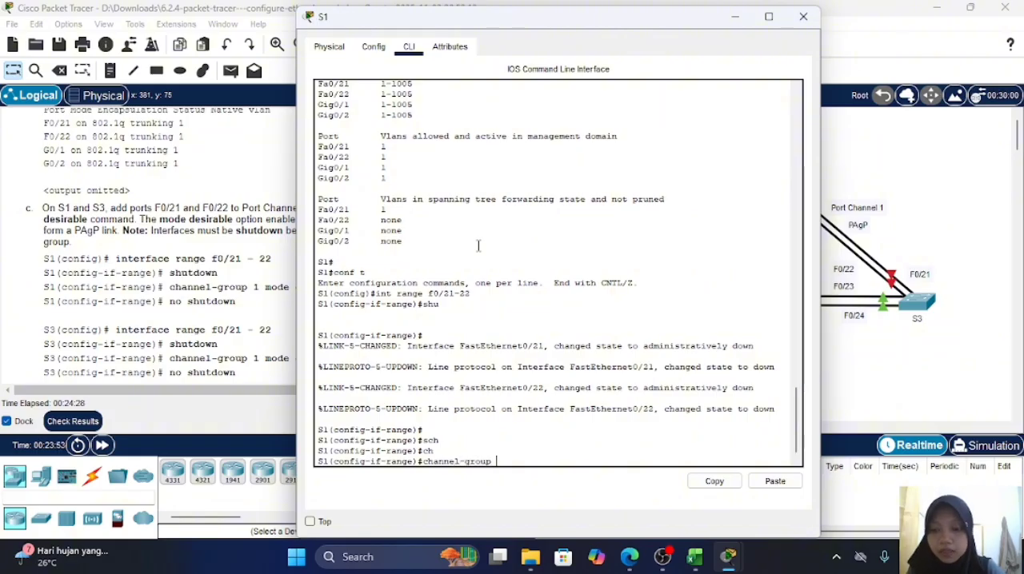
pyautogui.write(' 1 mode')
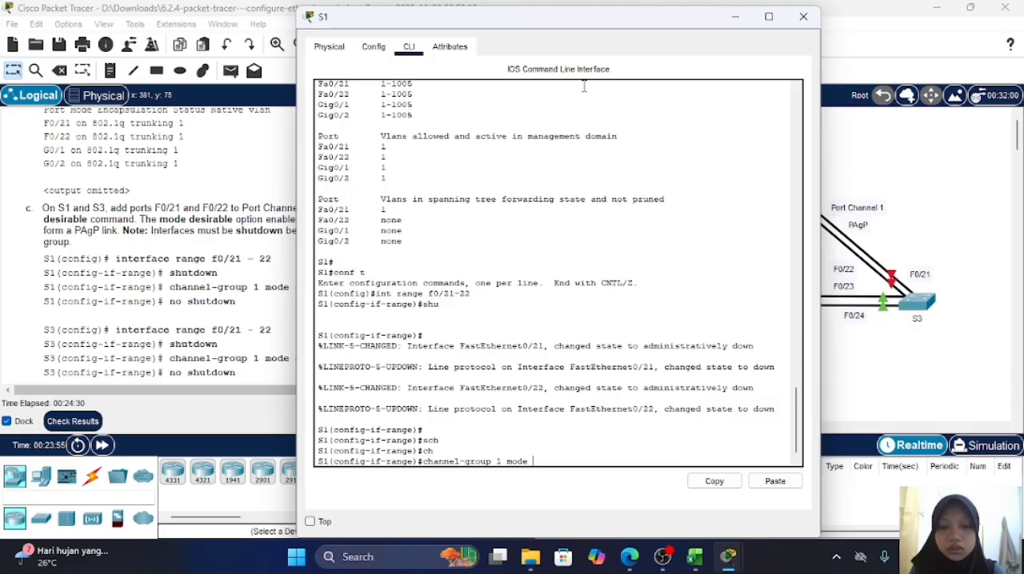
pyautogui.moveTo(606, 28); pyautogui.dragTo(728, 34)
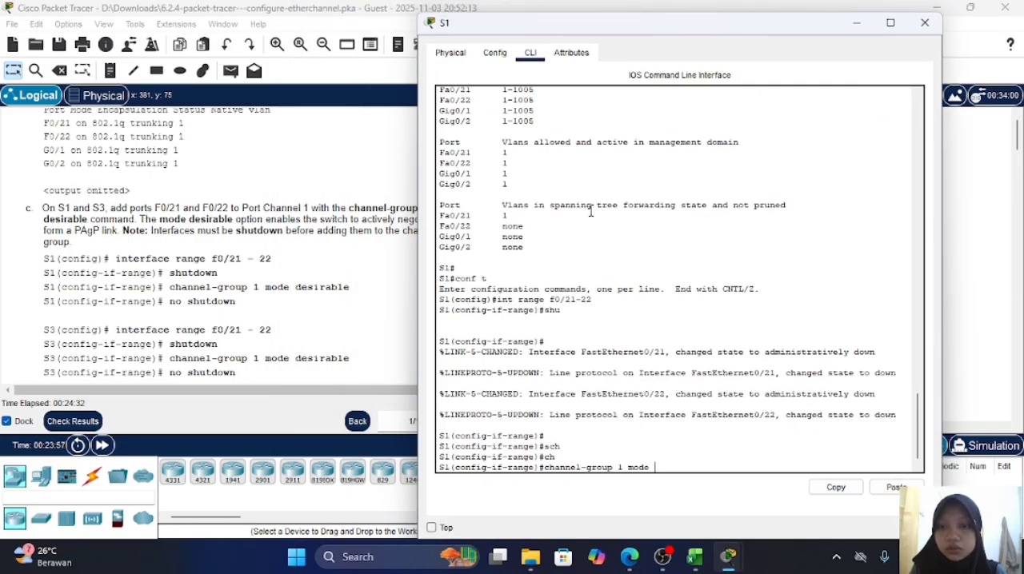
pyautogui.write('de')
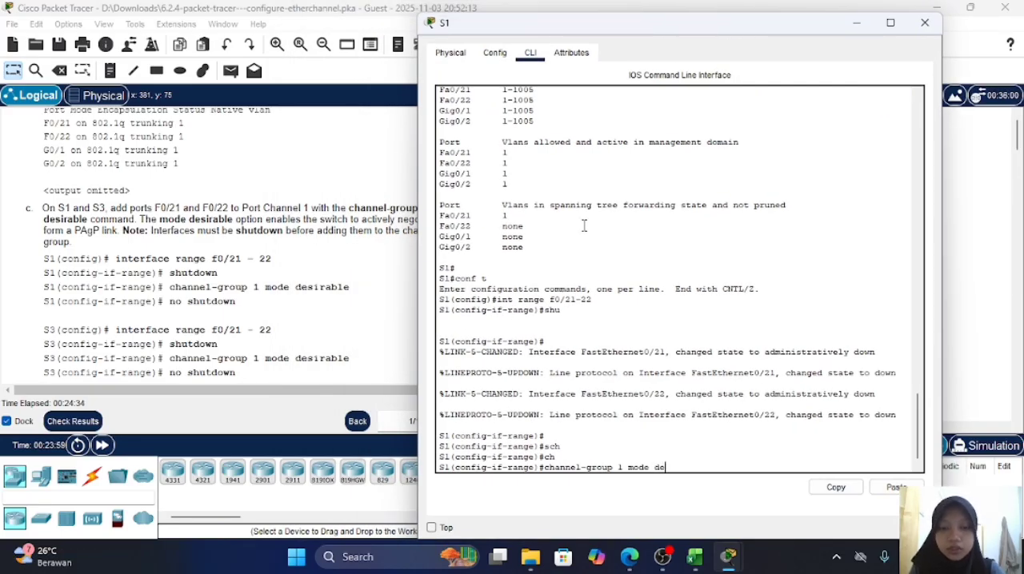
pyautogui.write('sira')
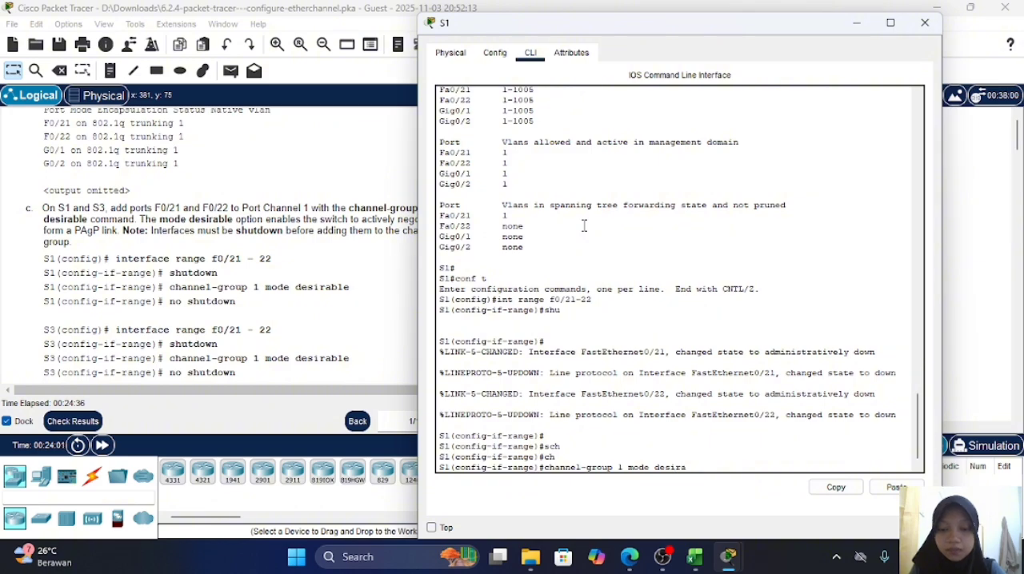
pyautogui.write('ble')
pyautogui.press('Return')
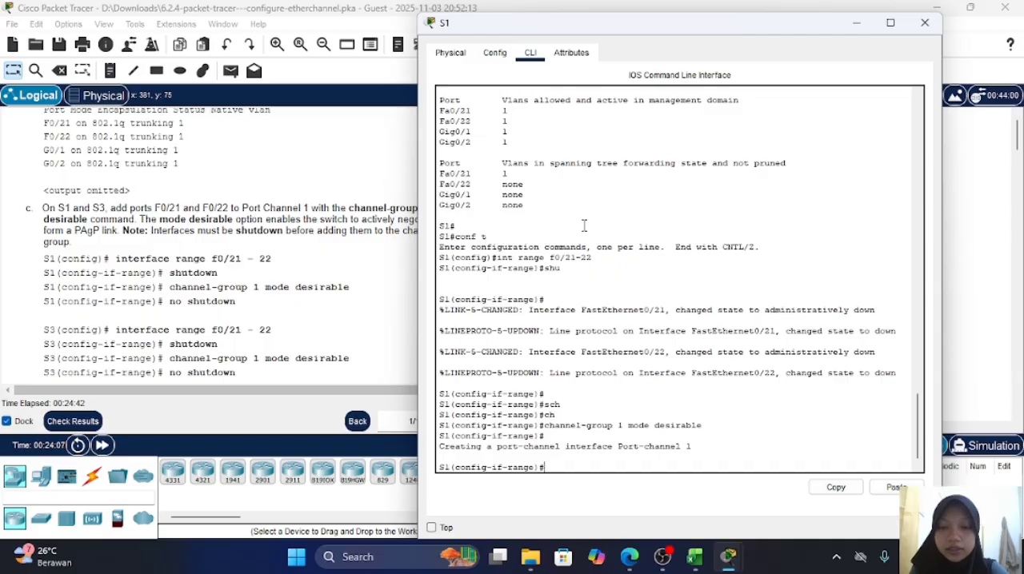
# Step: Bring ports F0/21-22 on switch S1 back up with no sh, and consult the lab instructions for the S3 commands
pyautogui.write('no sh')
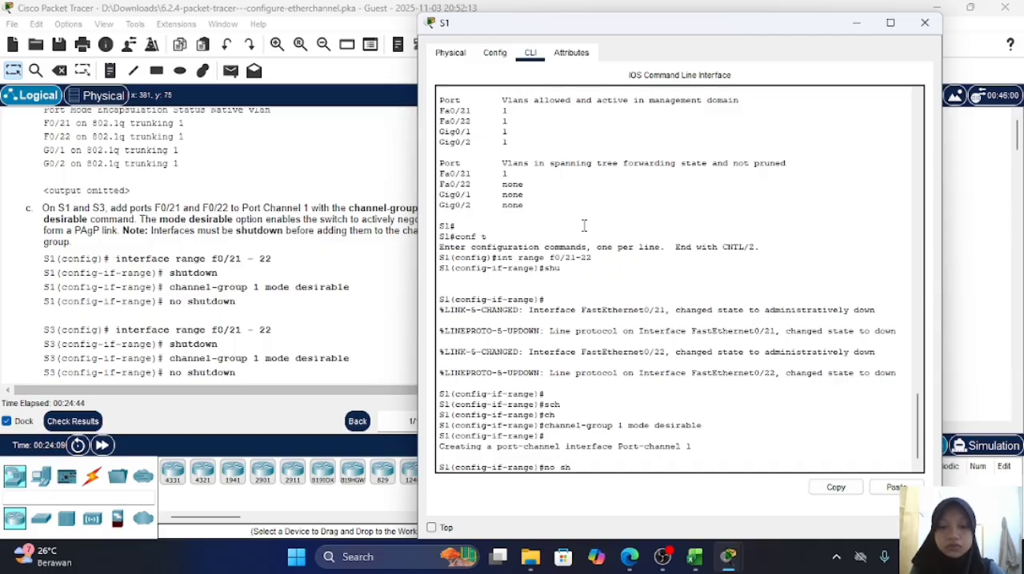
pyautogui.press('Return')
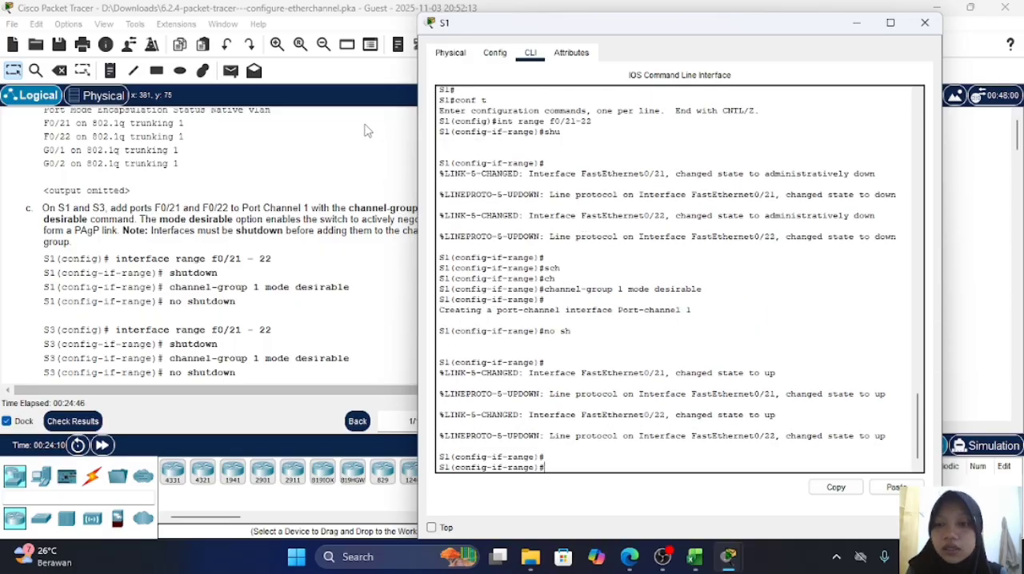
pyautogui.click(320, 169)
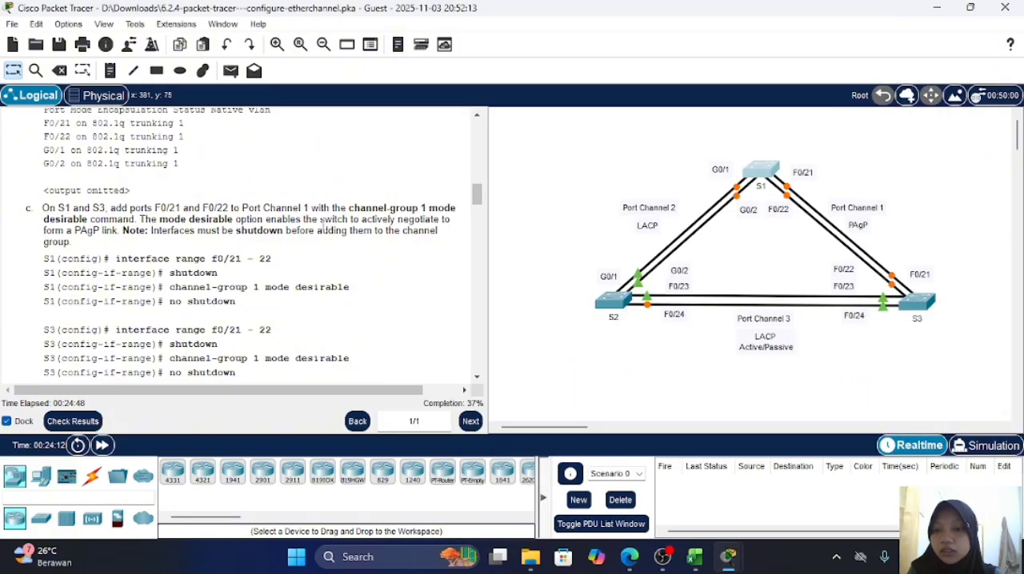
pyautogui.scroll(-1, 322, 222)
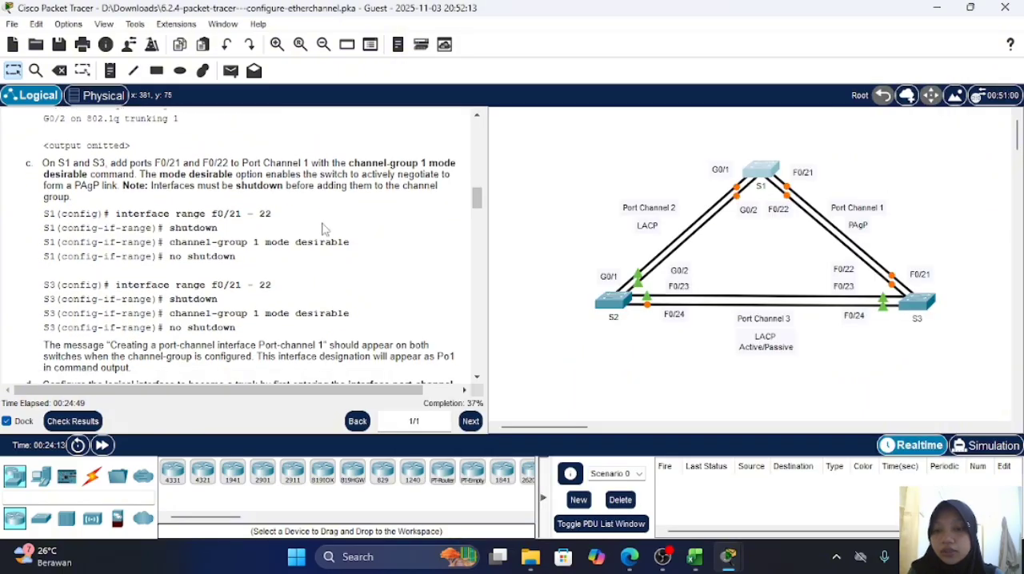
# Step: Open switch S3's command line, select interface range f0/21-22 and shut both ports down
pyautogui.click(919, 302)
pyautogui.click(543, 458)
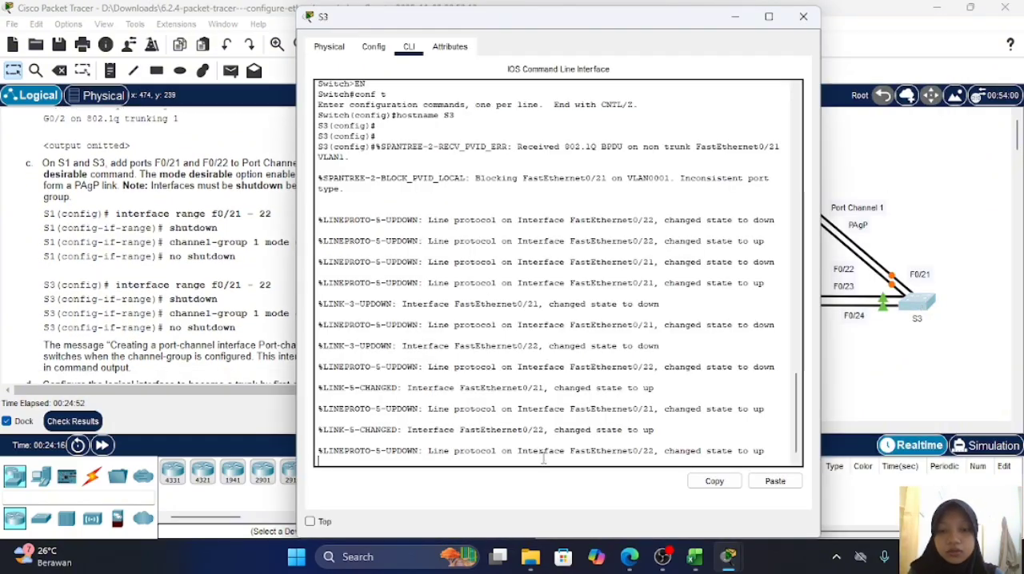
pyautogui.press('Return')
pyautogui.press('Return')
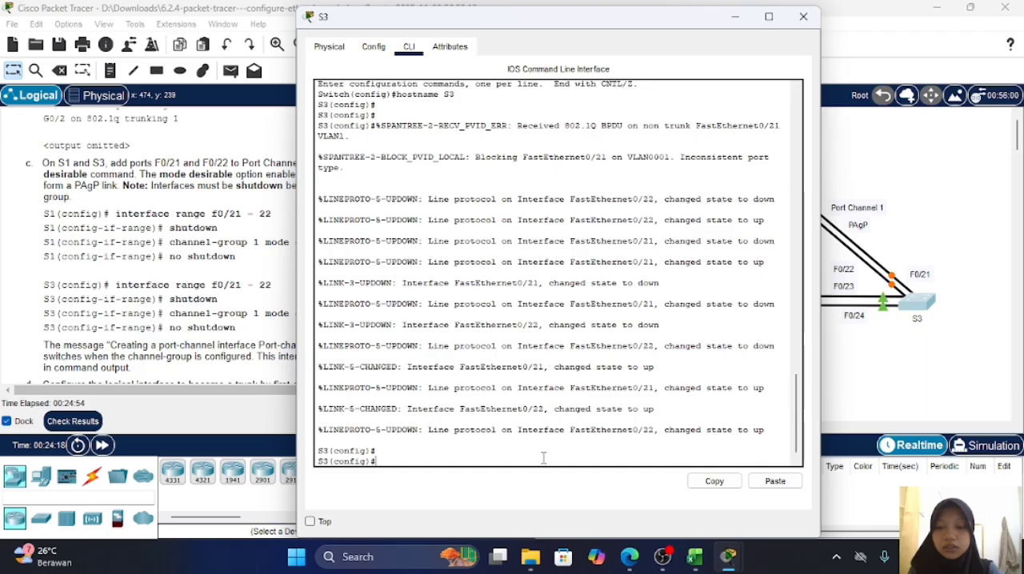
pyautogui.write('int ran')
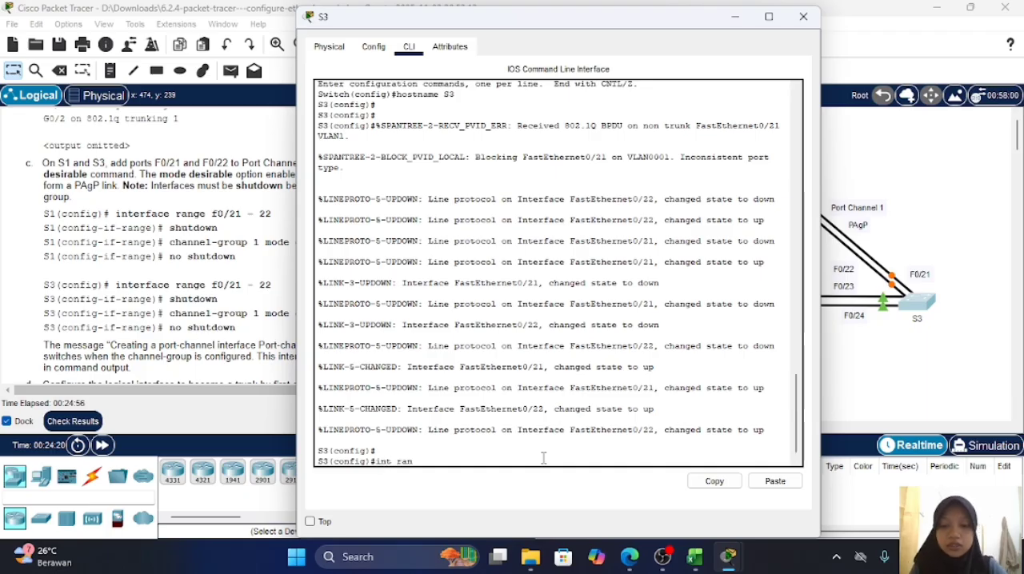
pyautogui.write('ge f')
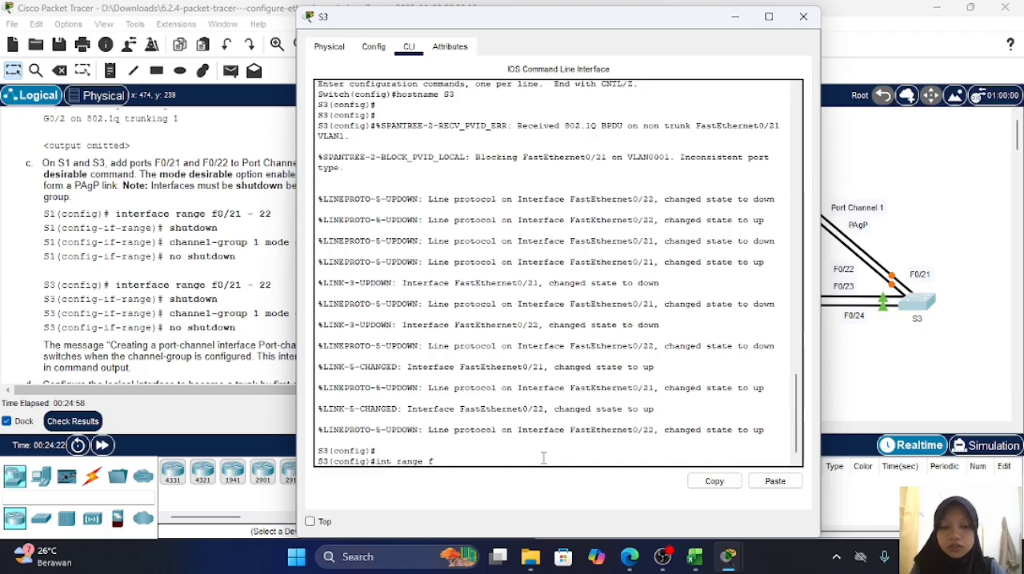
pyautogui.write('0/21-22')
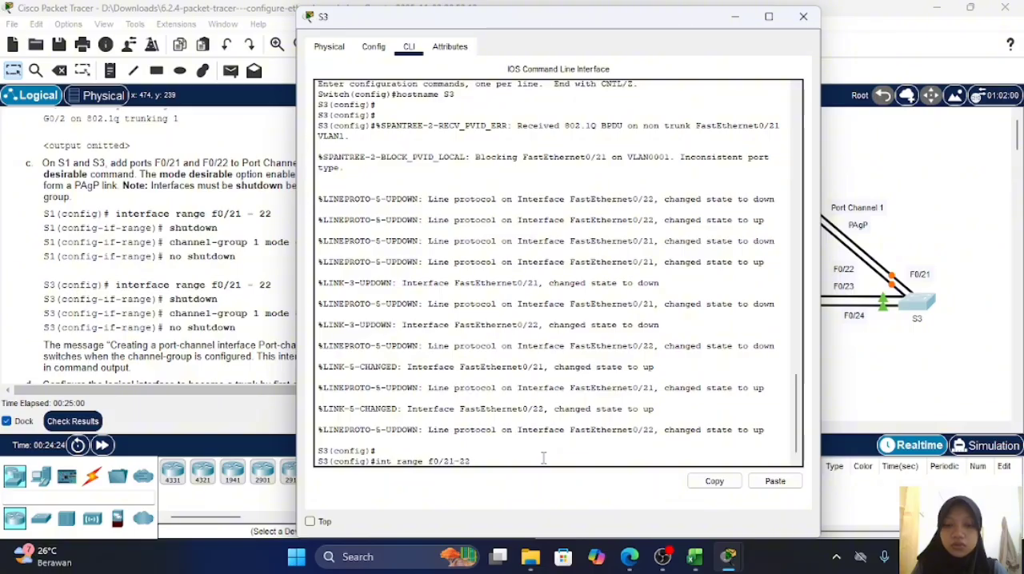
pyautogui.press('Return')
pyautogui.write('sh')
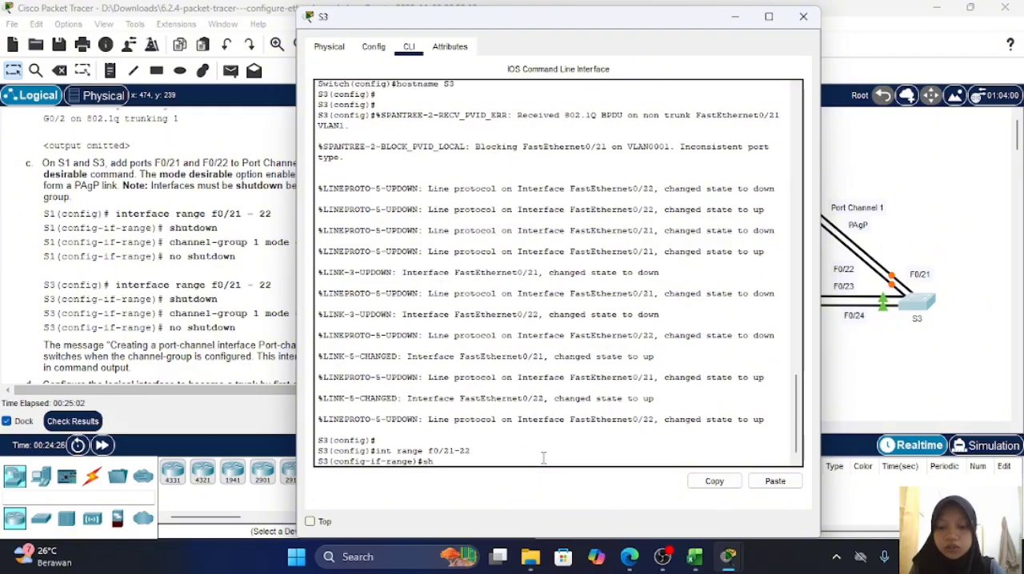
pyautogui.write('ut')
pyautogui.press('Return')
pyautogui.press('Return')
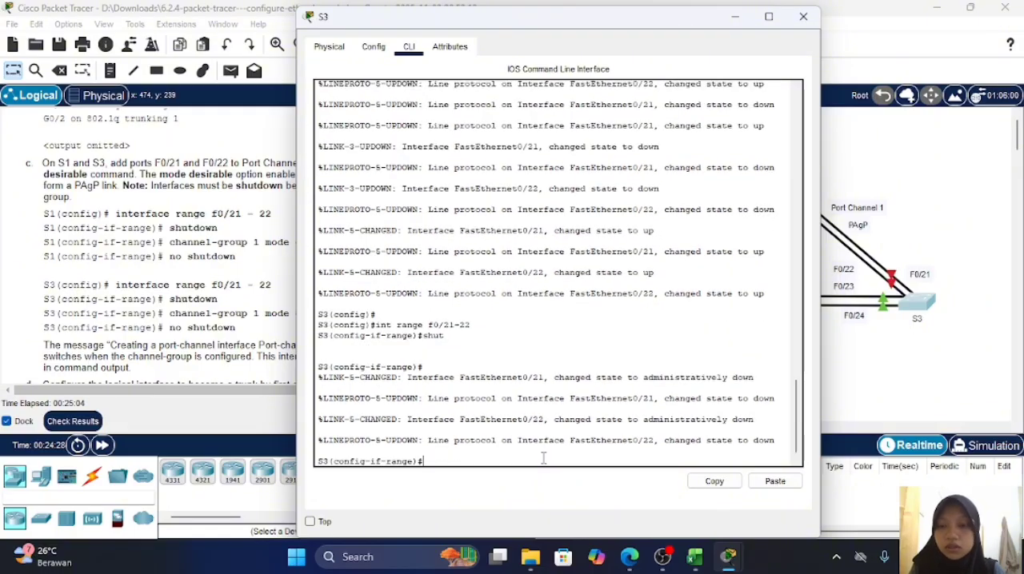
# Step: Add ports F0/21-22 on switch S3 to Port Channel 1 with channel-group 1 mode desirable
pyautogui.write('chanen')
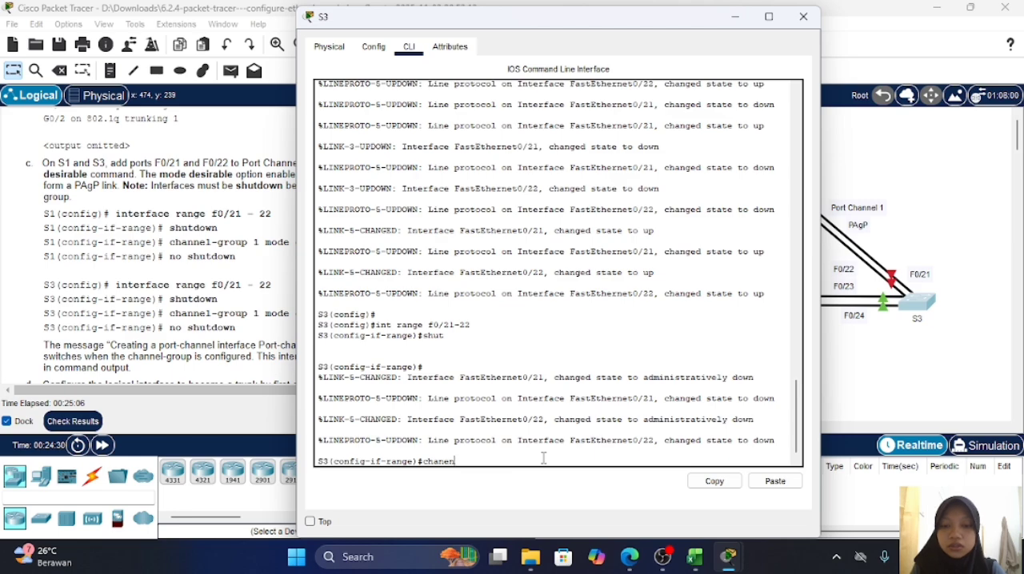
pyautogui.press('BackSpace')
pyautogui.press('BackSpace')
pyautogui.write('nel-gr')
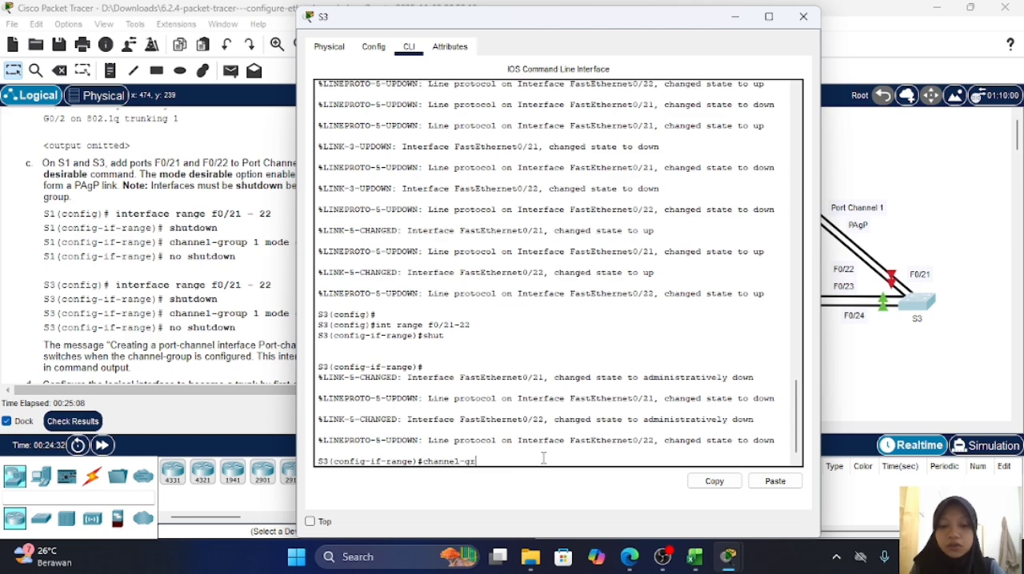
pyautogui.write('oup ')
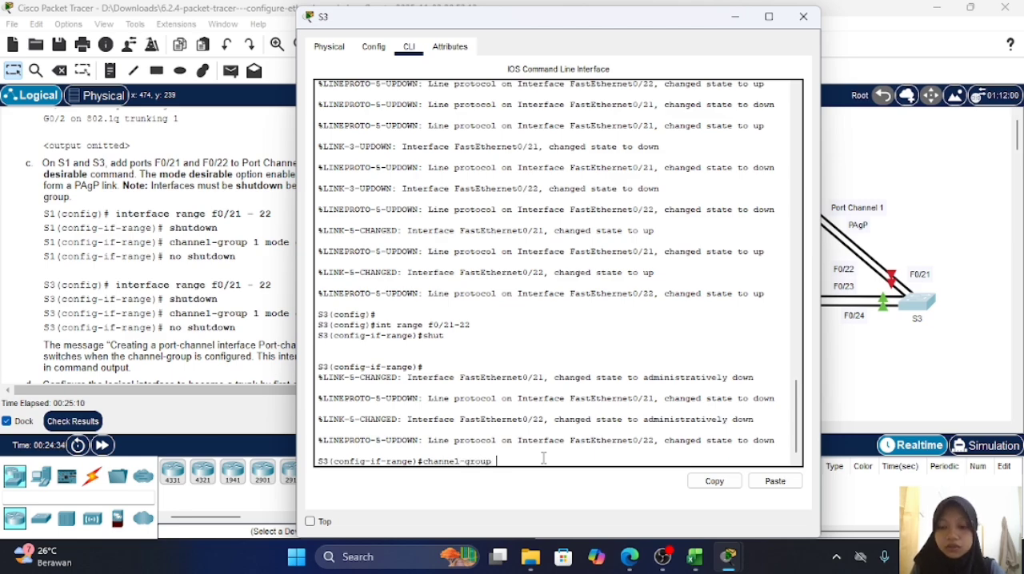
pyautogui.write('1 mode ')
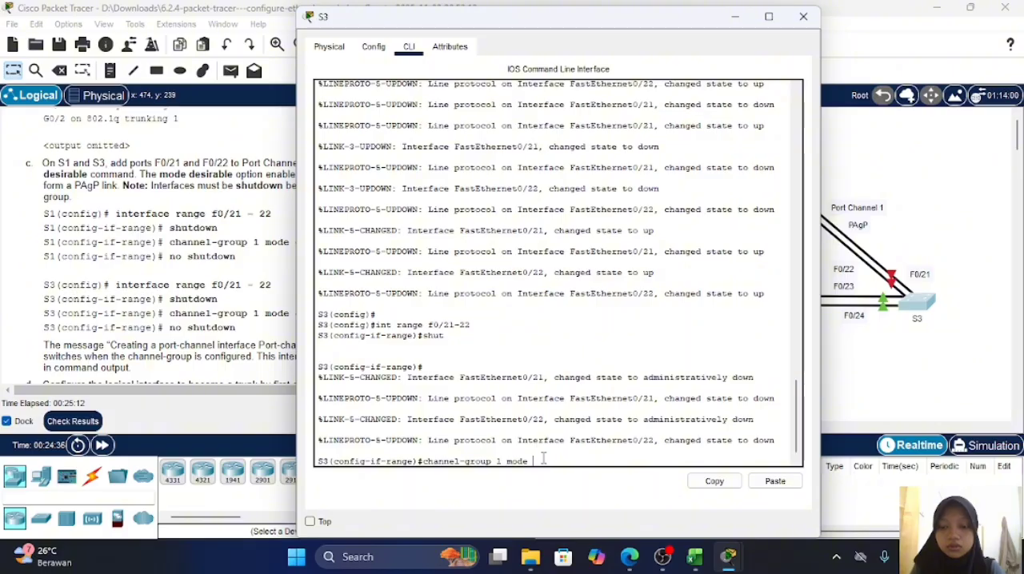
pyautogui.write('desirable')
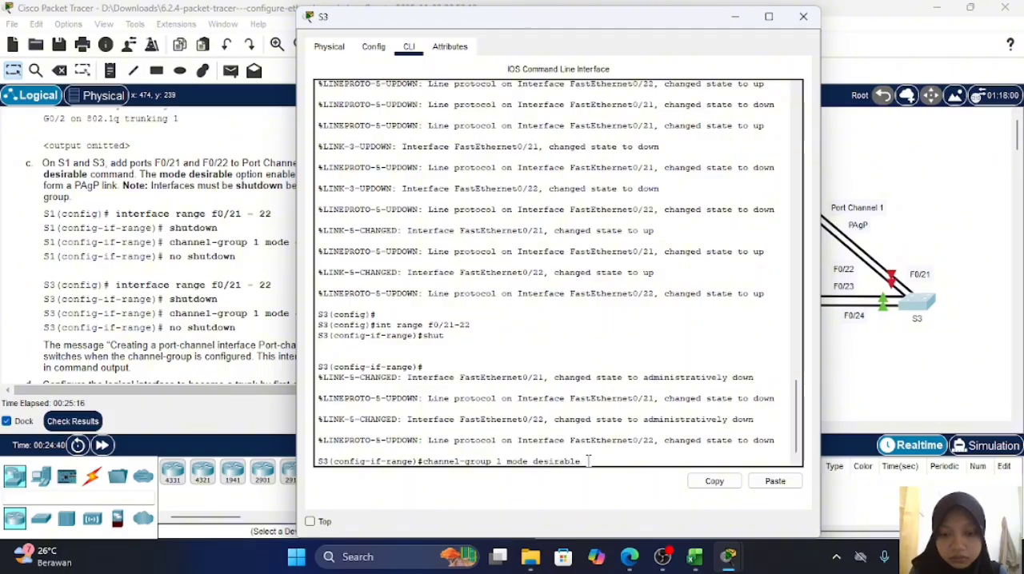
pyautogui.press('Return')
pyautogui.press('Return')
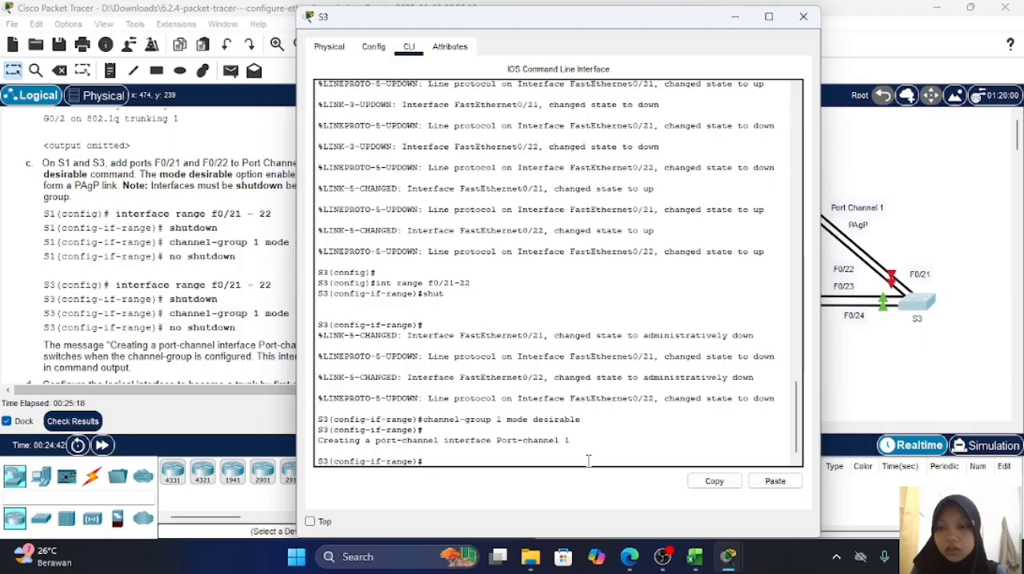
# Step: Bring ports F0/21-22 on switch S3 back up with no sh, and return to the topology
pyautogui.write('no sh')
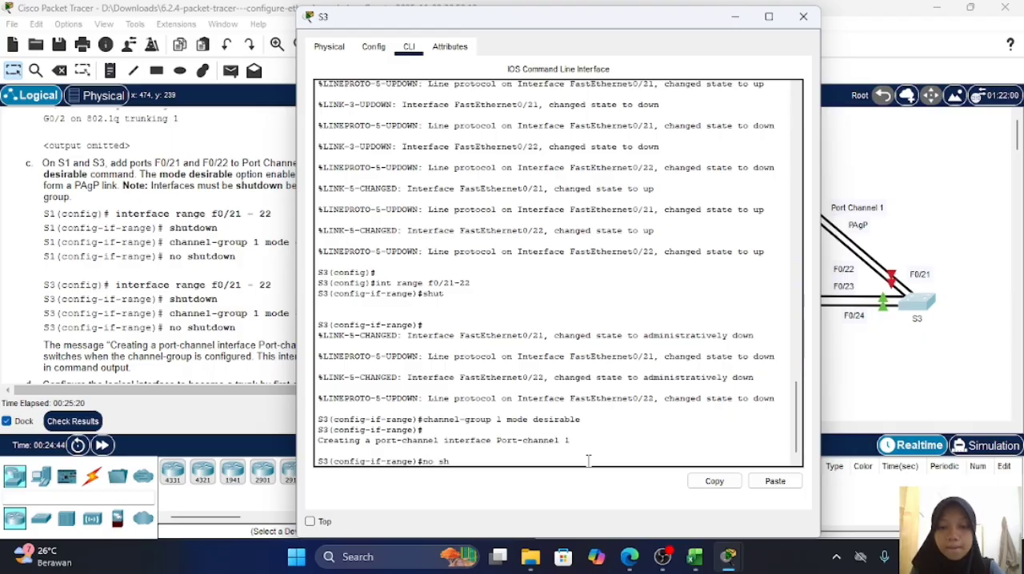
pyautogui.press('Return')
pyautogui.press('Return')
pyautogui.press('Return')
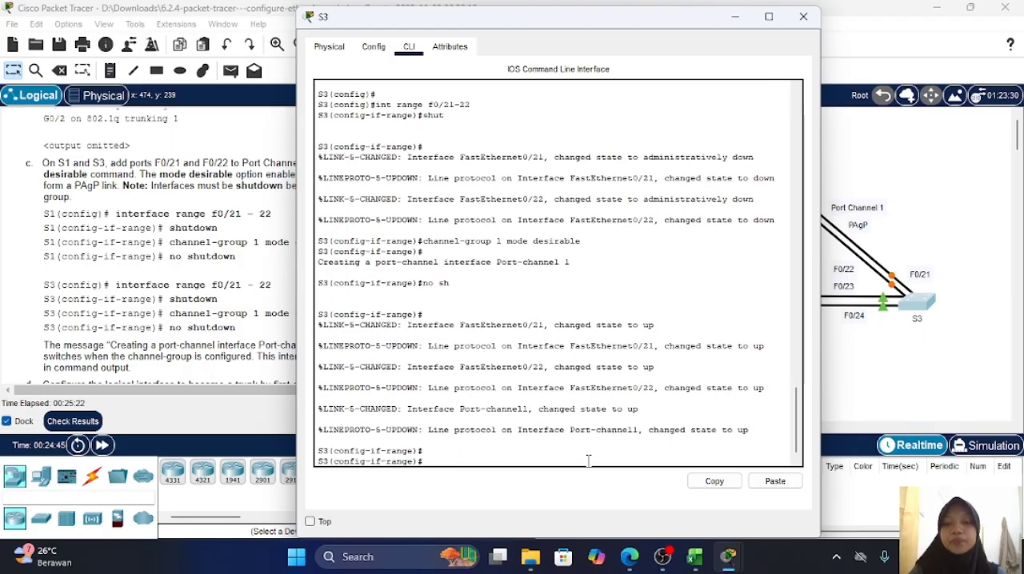
pyautogui.click(919, 264)
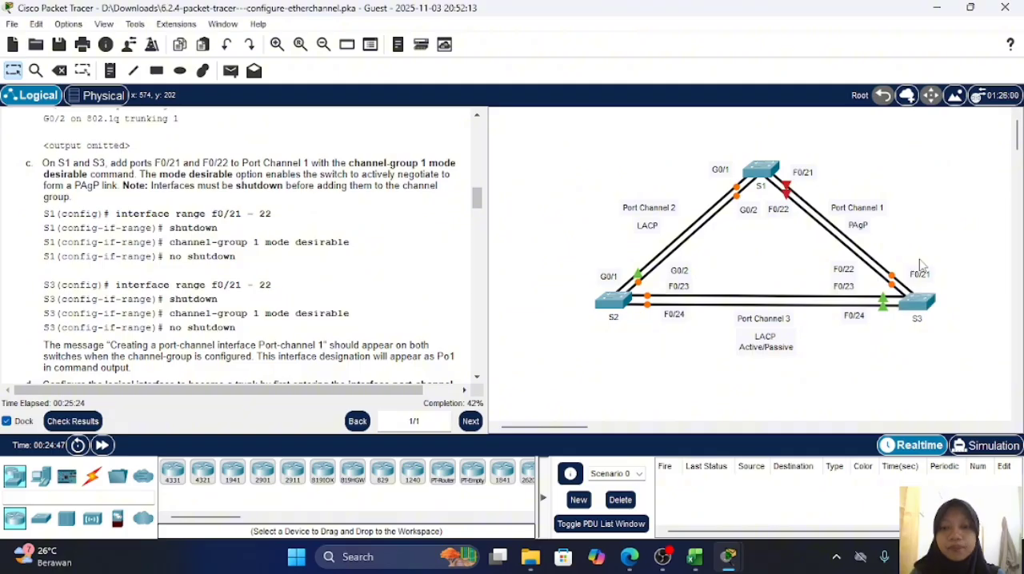
# Step: Check switch S3's command line output, and read the lab instructions for making the port-channel interface a trunk
pyautogui.scroll(-2, 371, 289)
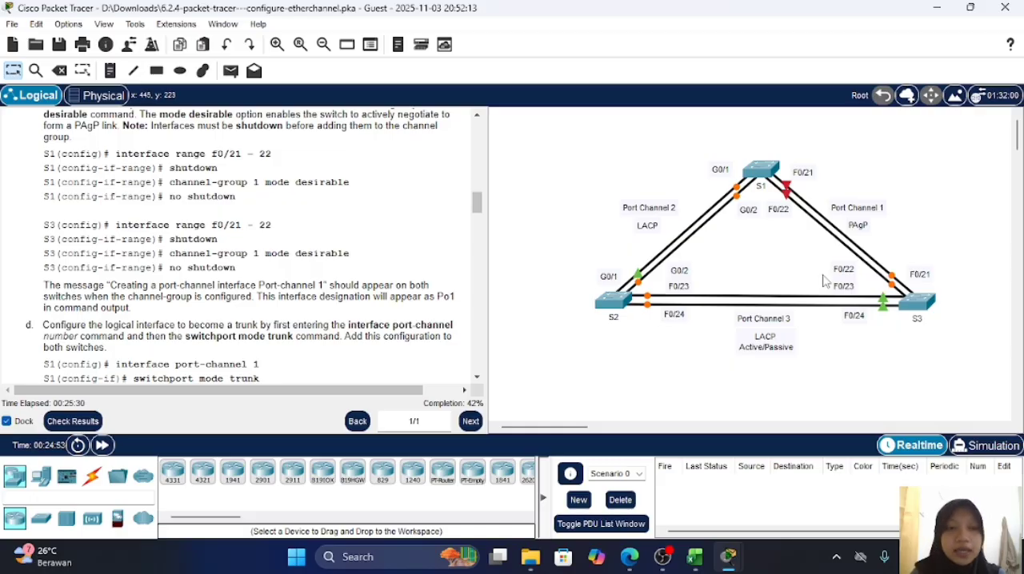
pyautogui.click(918, 303)
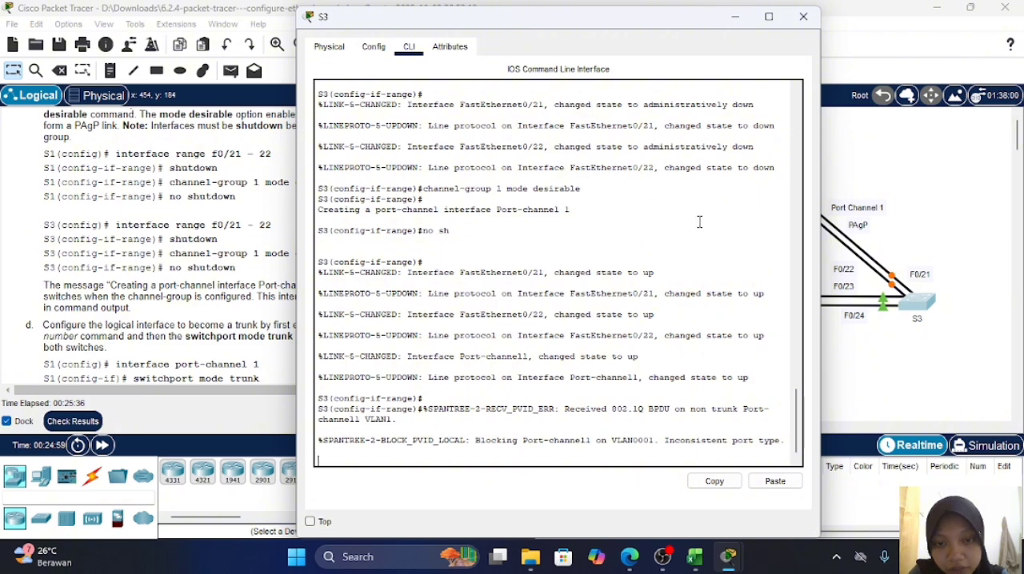
pyautogui.press('Return')
pyautogui.press('Return')
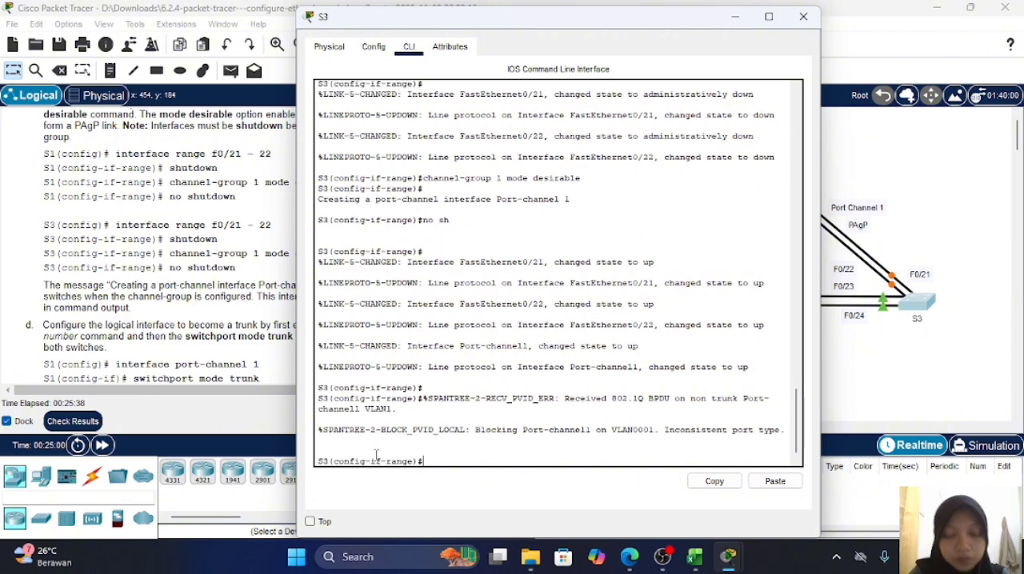
pyautogui.click(944, 236)
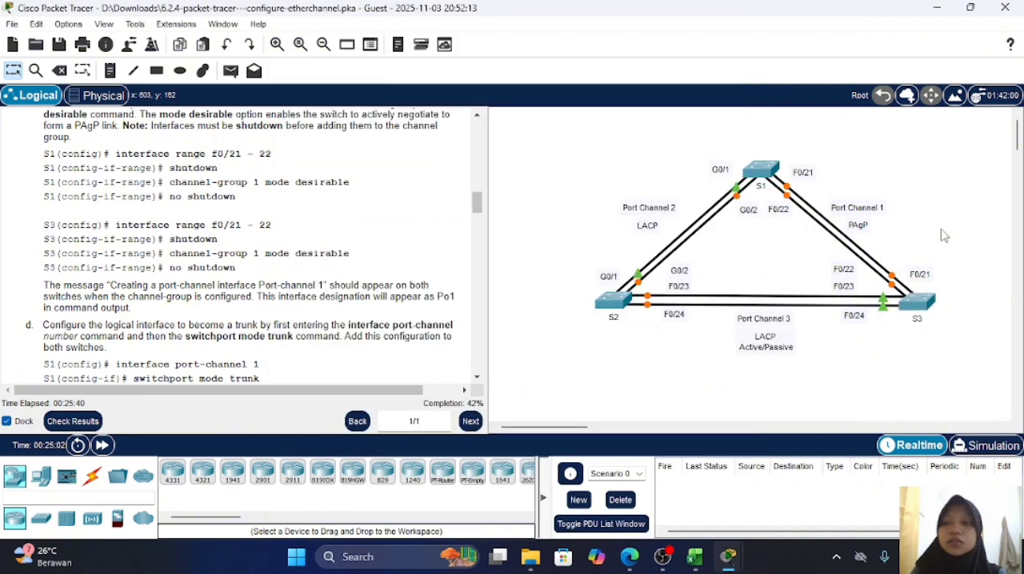
pyautogui.scroll(-2, 318, 231)
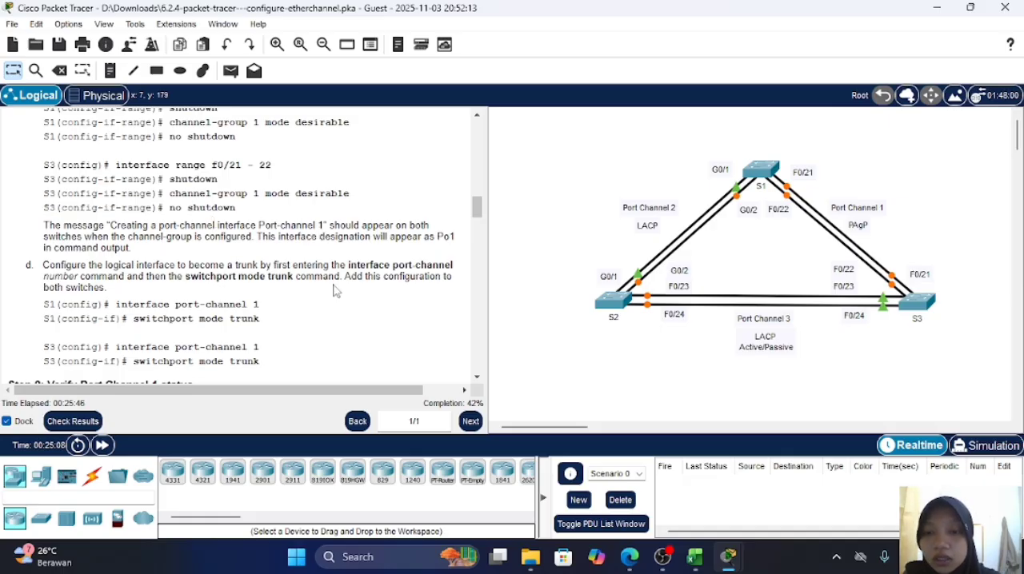
pyautogui.scroll(-2, 336, 292)
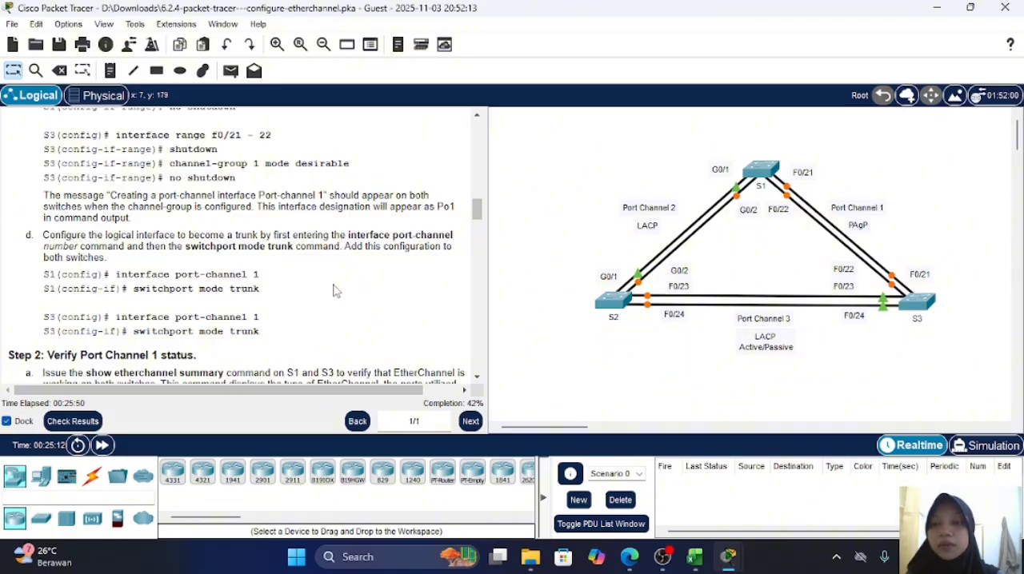
# Step: Open switch S1's command line and exit interface range configuration mode
pyautogui.click(760, 169)
pyautogui.press('Return')
pyautogui.press('Return')
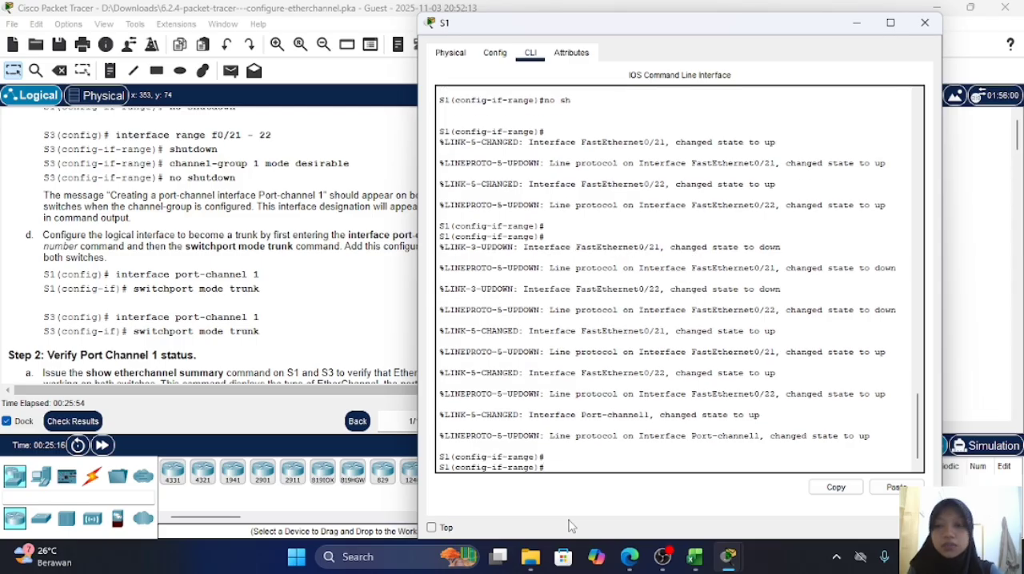
pyautogui.write('int')
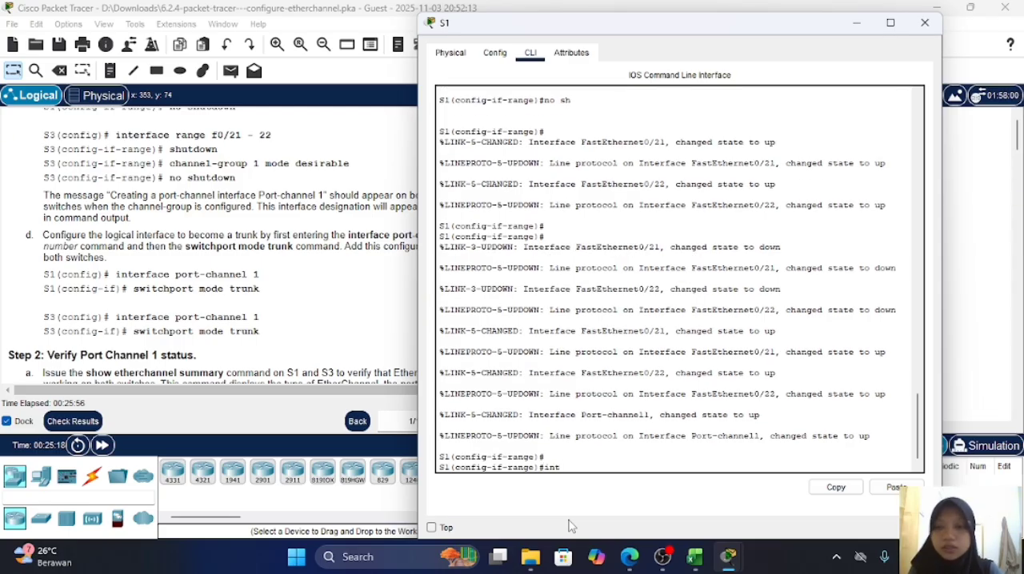
pyautogui.press('BackSpace')
pyautogui.press('BackSpace')
pyautogui.press('BackSpace')
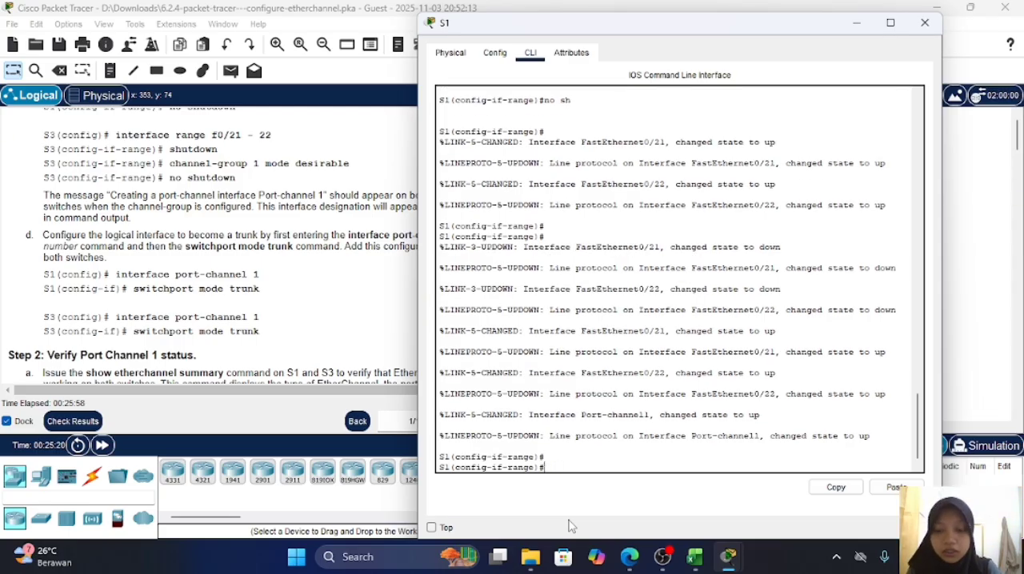
pyautogui.write('exit')
pyautogui.press('Return')
# Step: Enter configuration of interface port-channel 1 on switch S1
pyautogui.write('in')
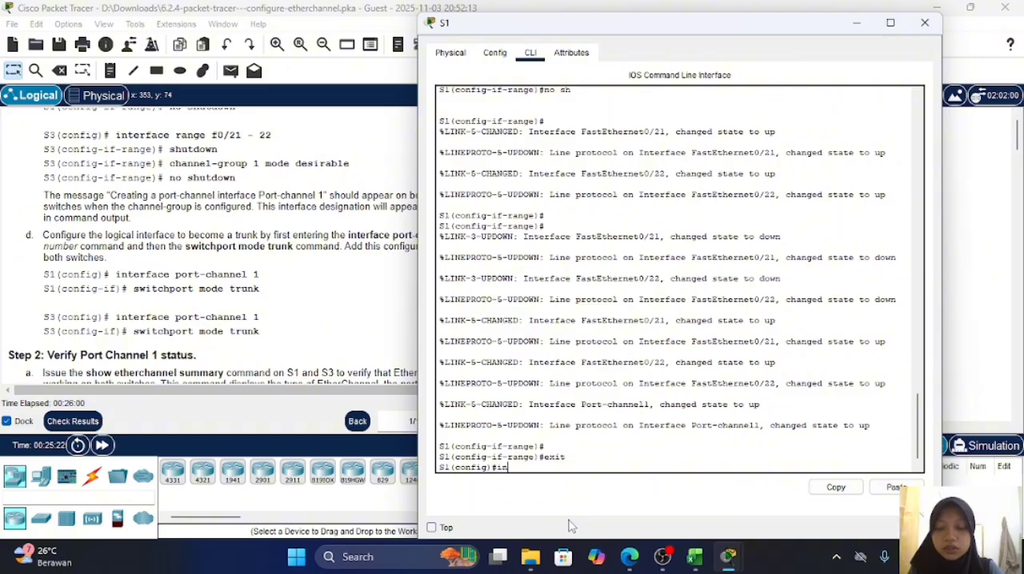
pyautogui.write(' port')
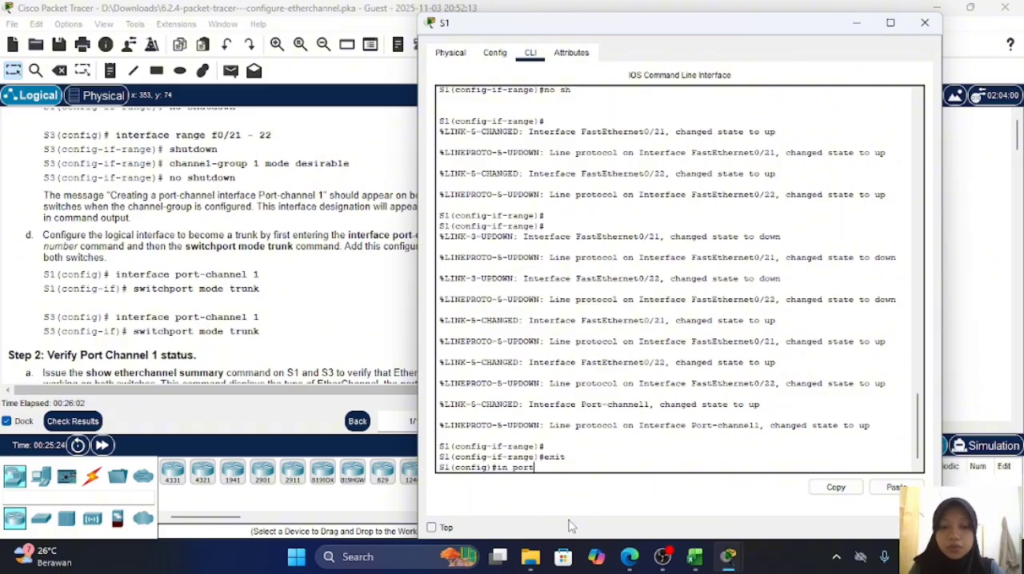
pyautogui.press('BackSpace')
pyautogui.press('BackSpace')
pyautogui.press('BackSpace')
pyautogui.press('BackSpace')
pyautogui.press('BackSpace')
pyautogui.press('BackSpace')
pyautogui.press('BackSpace')
pyautogui.write('i')
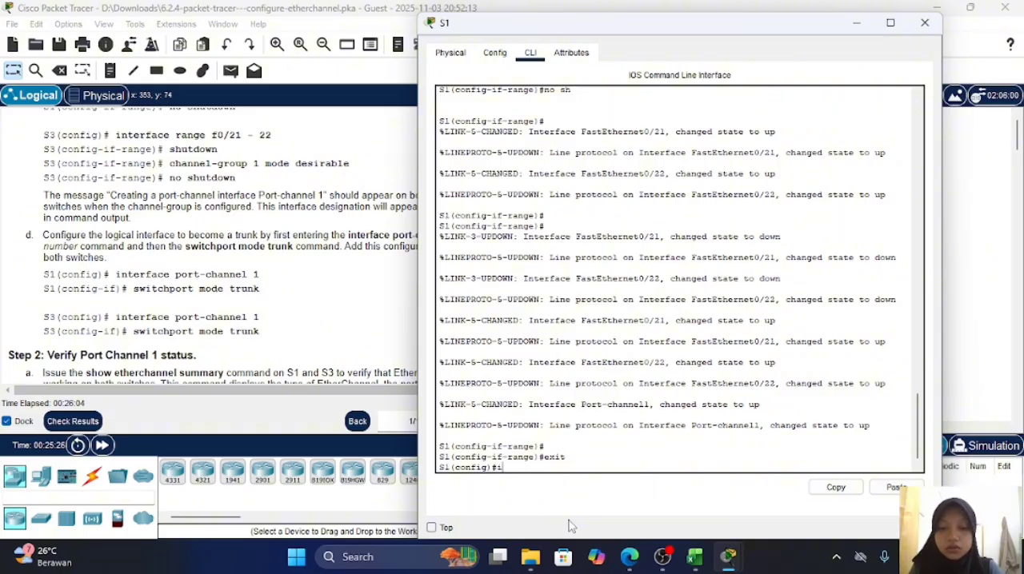
pyautogui.write('nt')
pyautogui.press('Tab')
pyautogui.write('po')
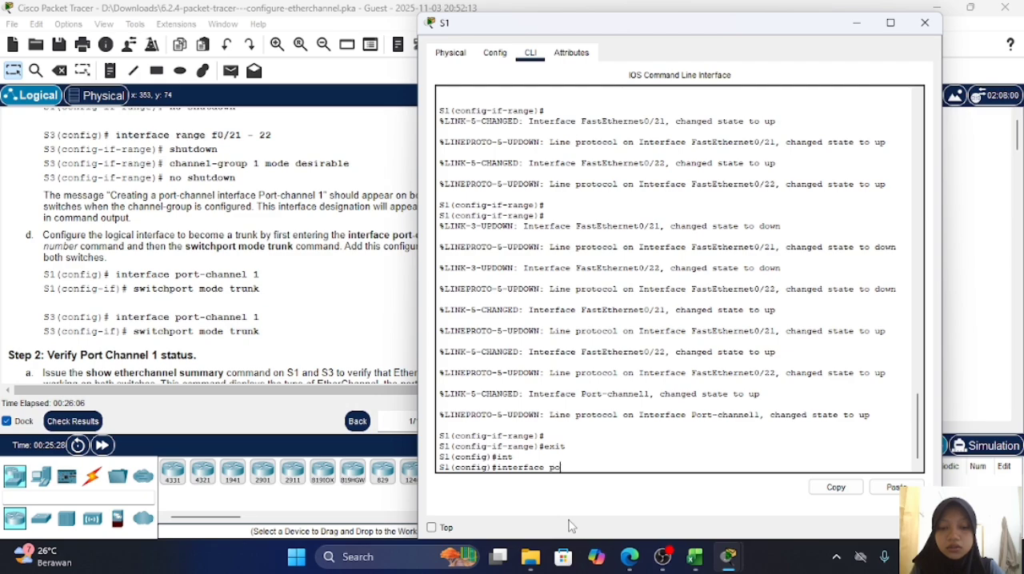
pyautogui.press('Tab')
pyautogui.write('1')
pyautogui.press('Return')
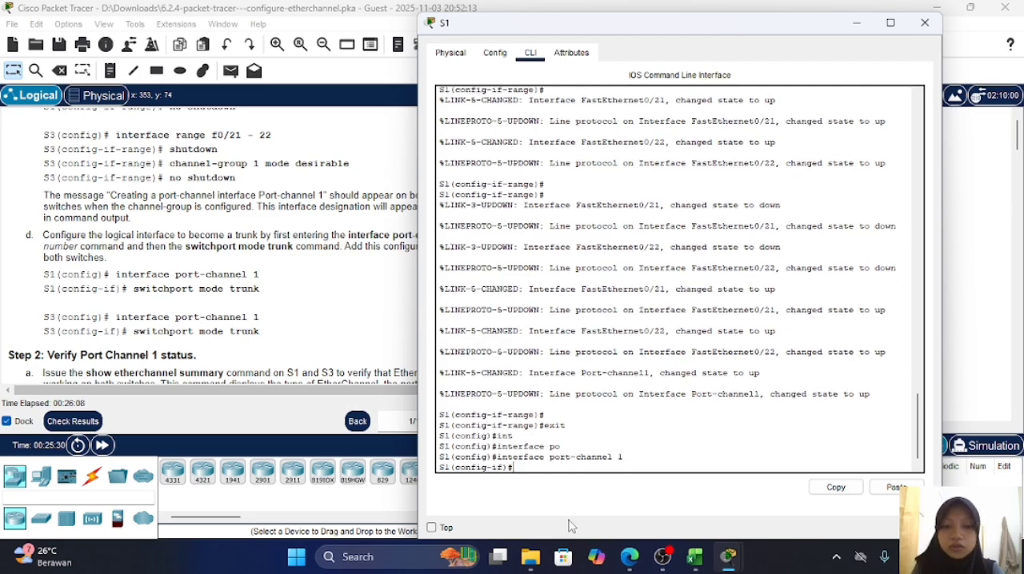
# Step: Make port-channel 1 on switch S1 a trunk with switchport mode trunk, and return to the topology
pyautogui.write('swi')
pyautogui.press('Tab')
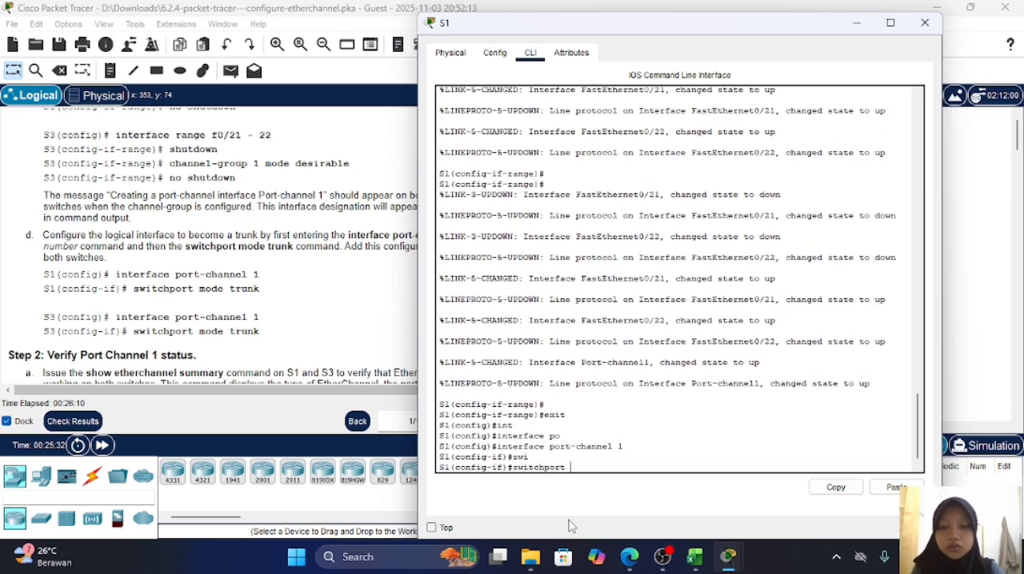
pyautogui.write('m')
pyautogui.press('Tab')
pyautogui.write('tr')
pyautogui.press('Tab')
pyautogui.press('Return')
pyautogui.press('Return')
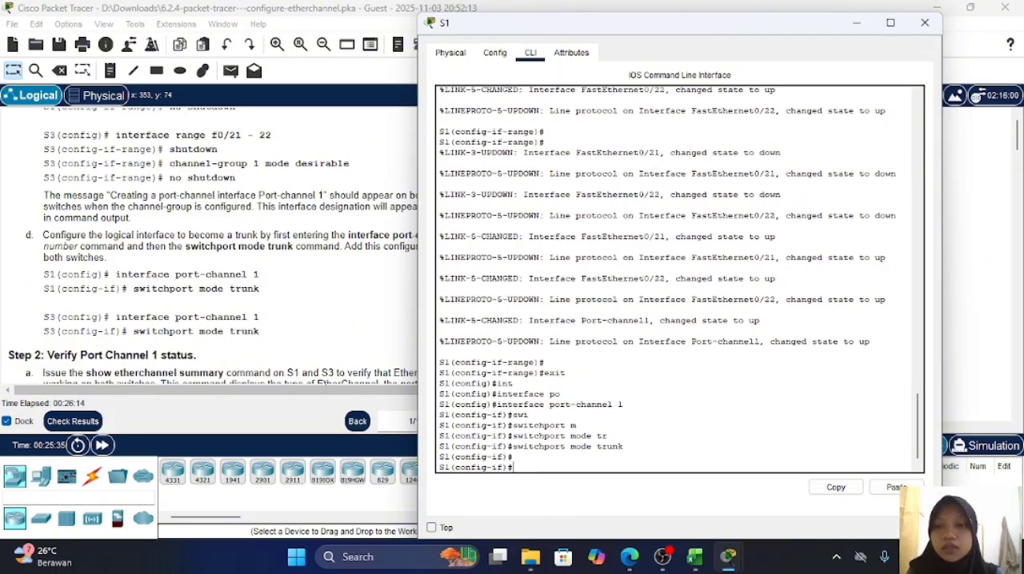
pyautogui.click(342, 362)
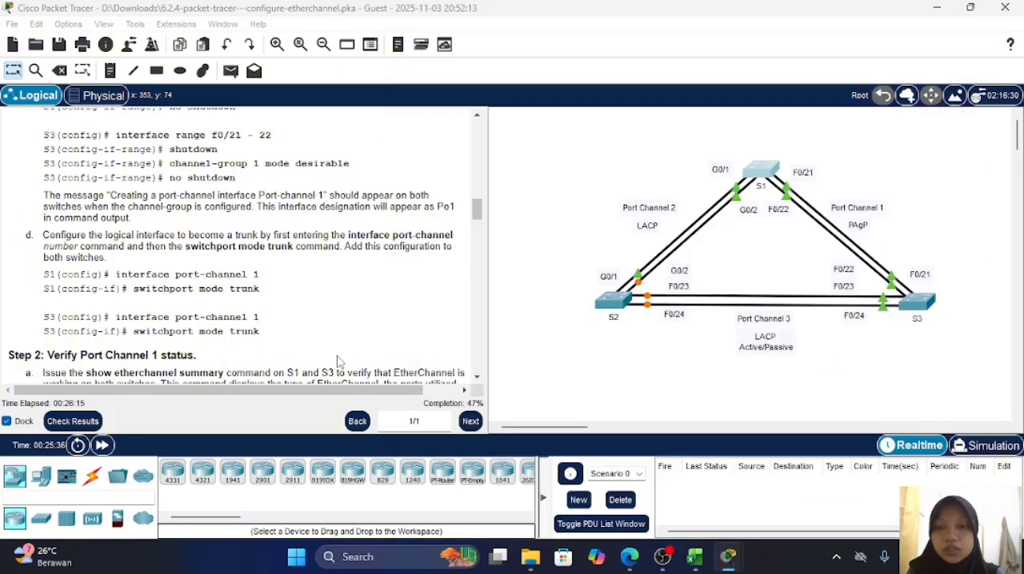
# Step: Open switch S3's command line, exit the interface range and enter configuration of interface port-channel 1
pyautogui.click(920, 302)
pyautogui.press('Return')
pyautogui.press('Return')
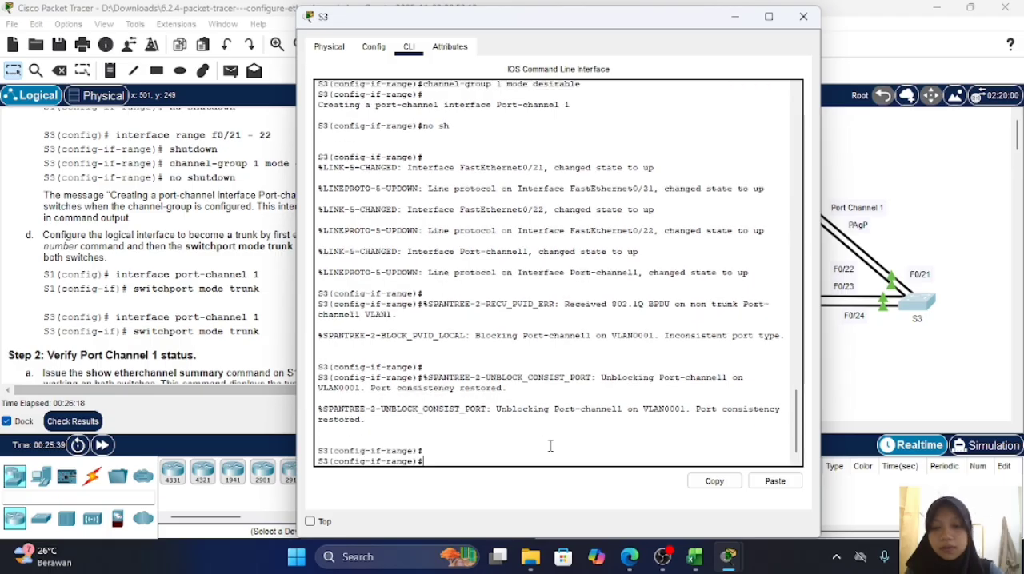
pyautogui.write('exit')
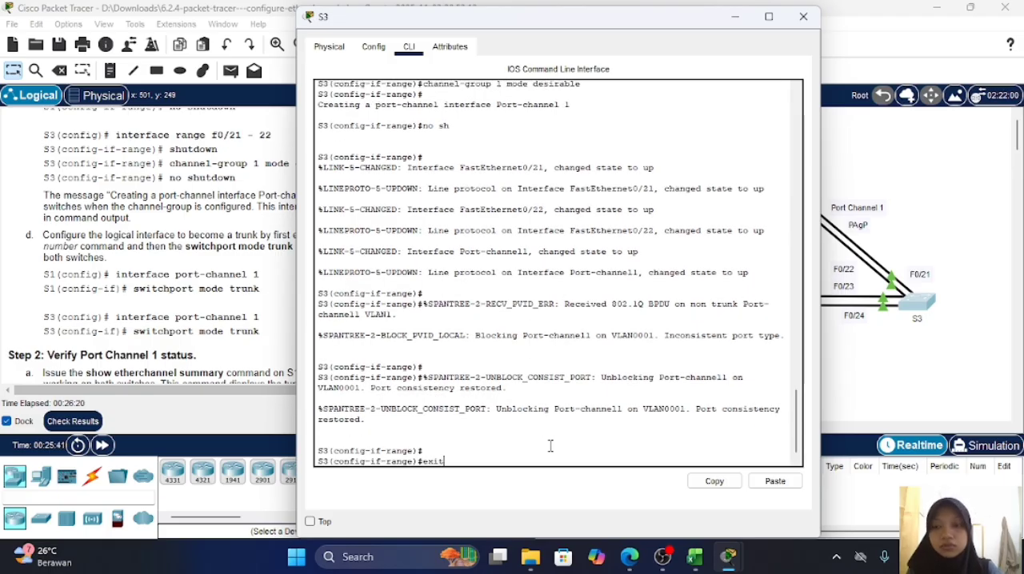
pyautogui.press('Return')
pyautogui.write('int')
pyautogui.press('Tab')
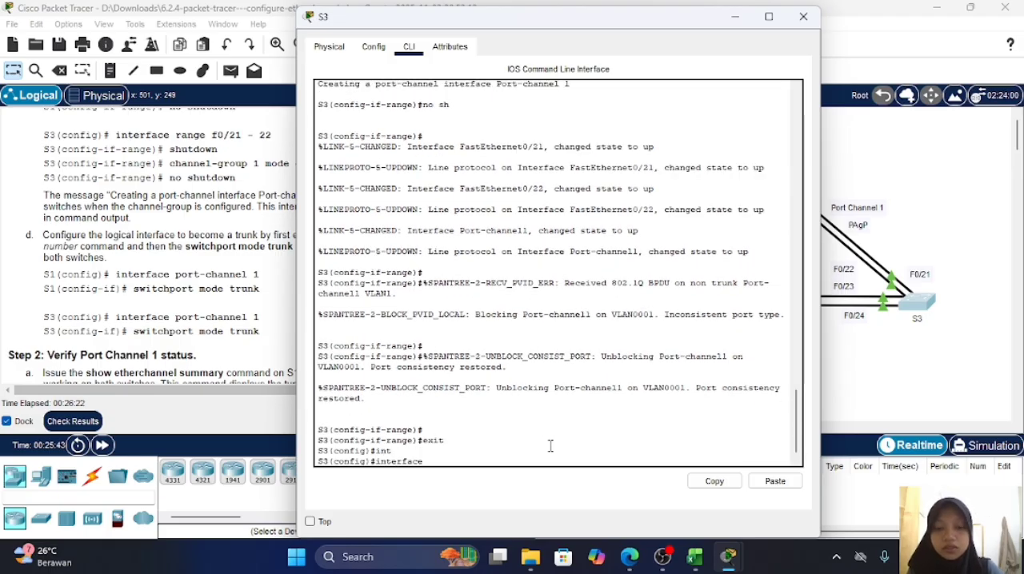
pyautogui.write('p')
pyautogui.press('Tab')
pyautogui.write('1')
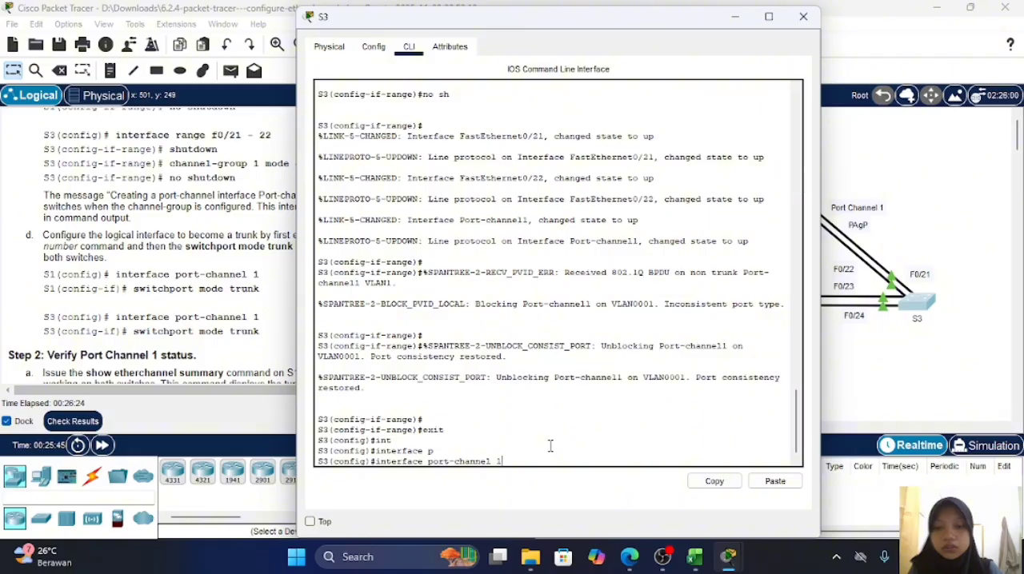
pyautogui.press('Return')
# Step: Make port-channel 1 on switch S3 a trunk with switchport mode trunk, and return to the lab instructions
pyautogui.write('sw')
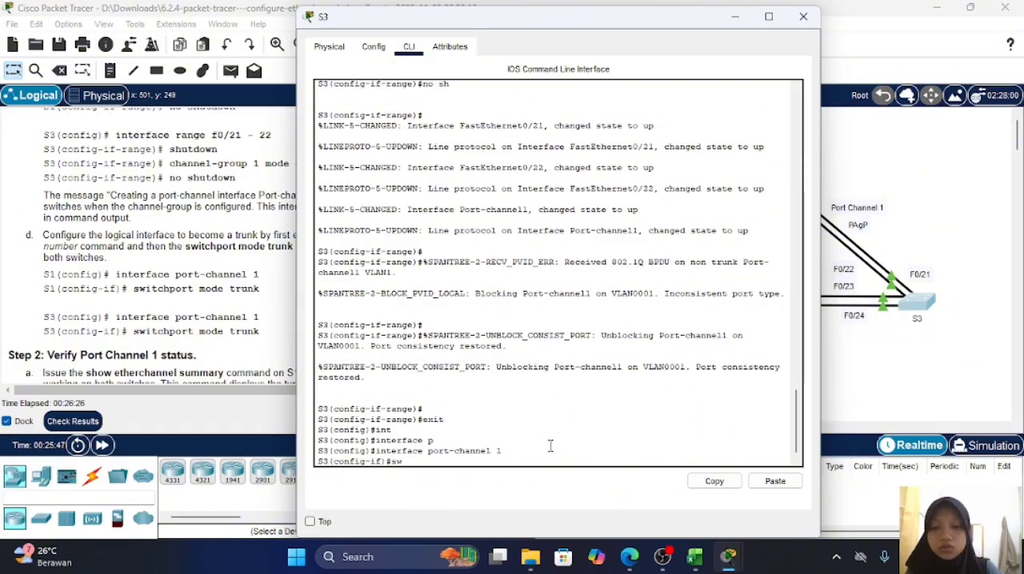
pyautogui.press('Return')
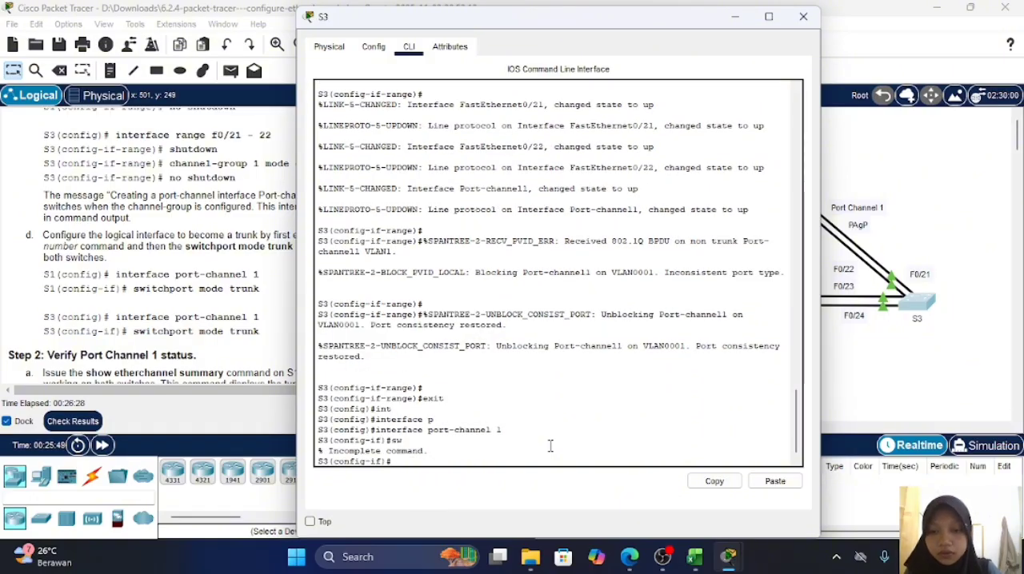
pyautogui.write('switch')
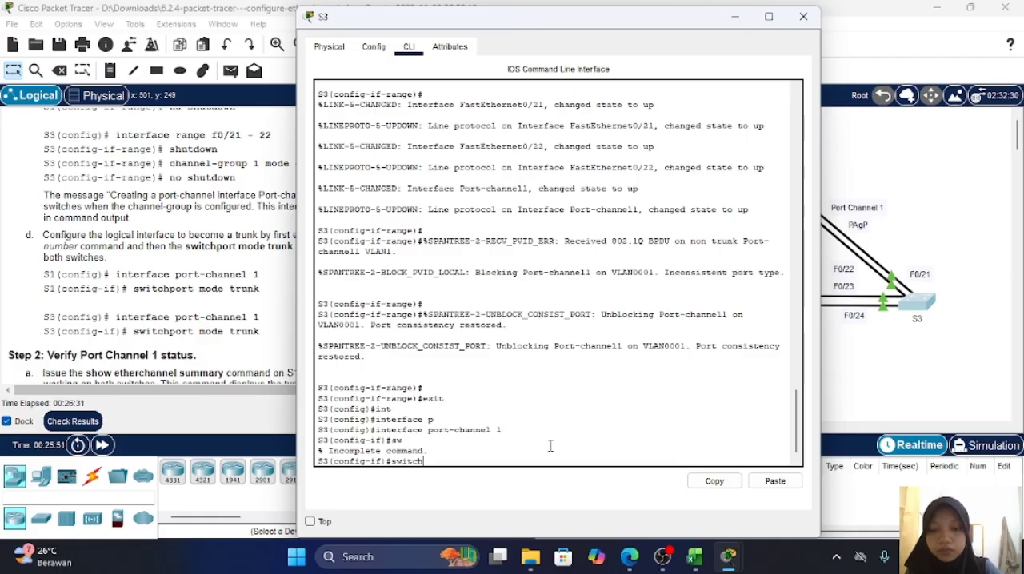
pyautogui.press('Tab')
pyautogui.write('m')
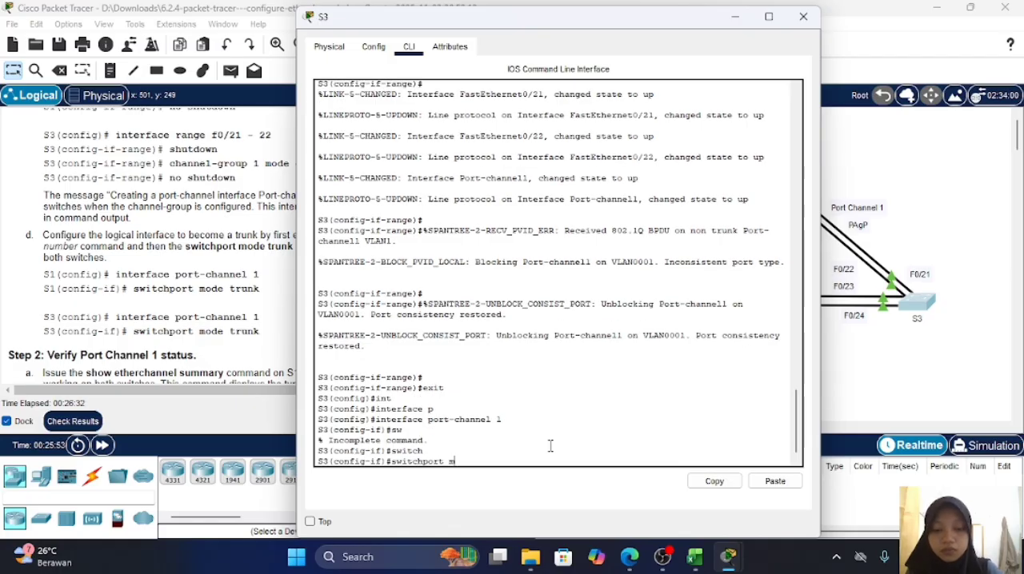
pyautogui.press('Tab')
pyautogui.write('tr')
pyautogui.press('Tab')
pyautogui.press('Return')
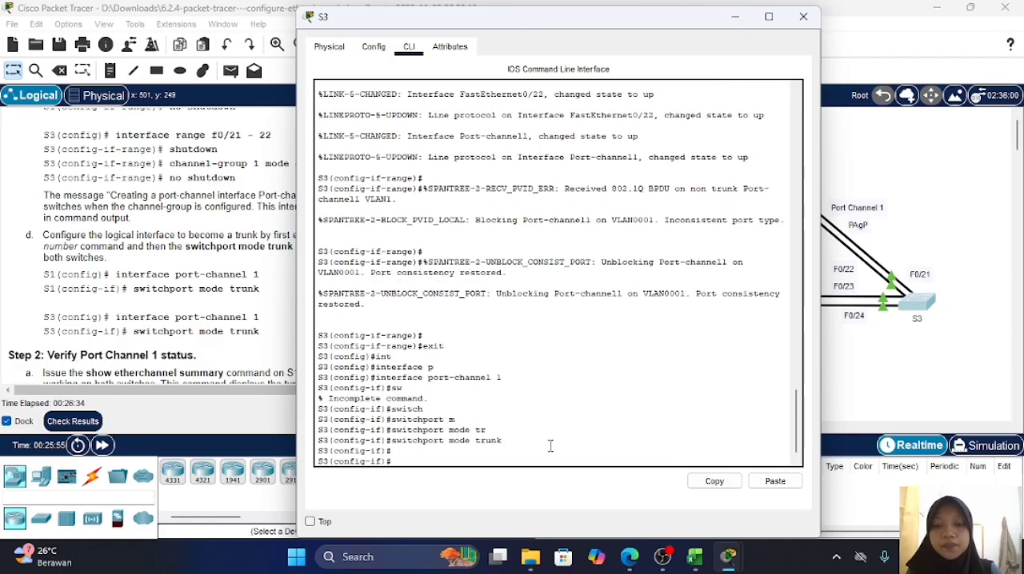
pyautogui.click(258, 276)
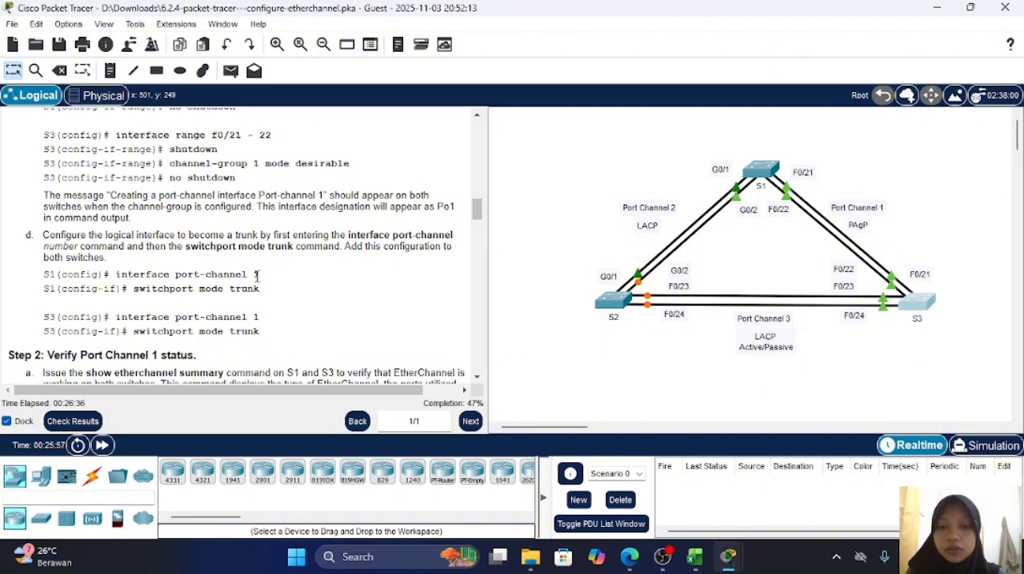
# Step: Consult the Step 2 verification instructions, and return switch S1 to privileged EXEC mode with end
pyautogui.scroll(-4, 257, 277)
pyautogui.scroll(-2, 256, 279)
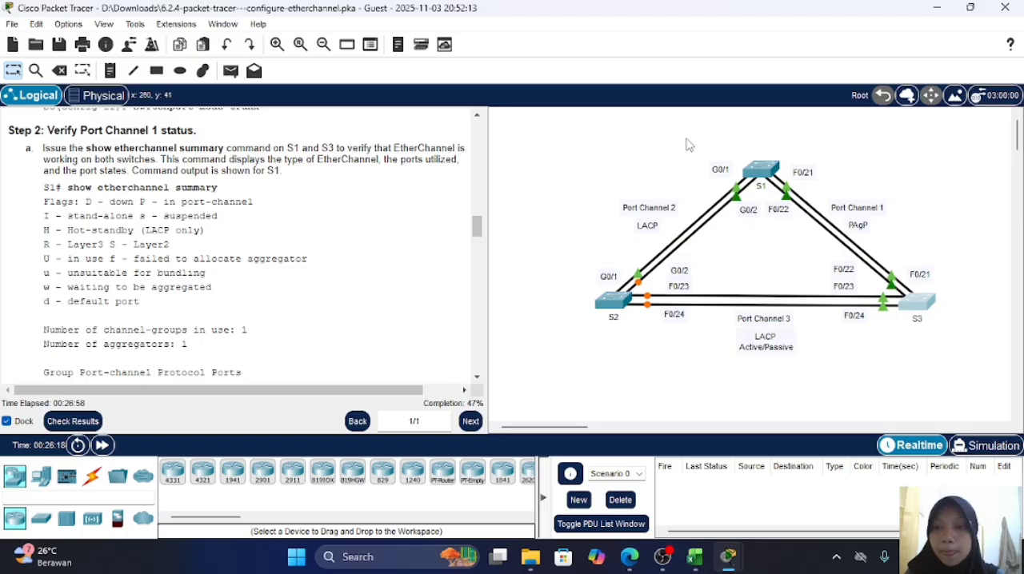
pyautogui.click(760, 168)
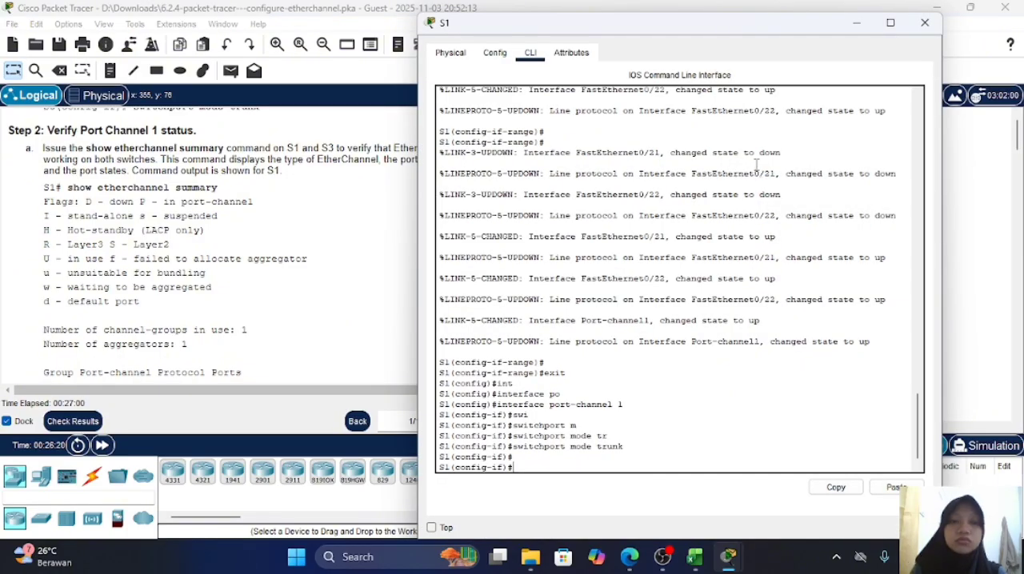
pyautogui.write('end')
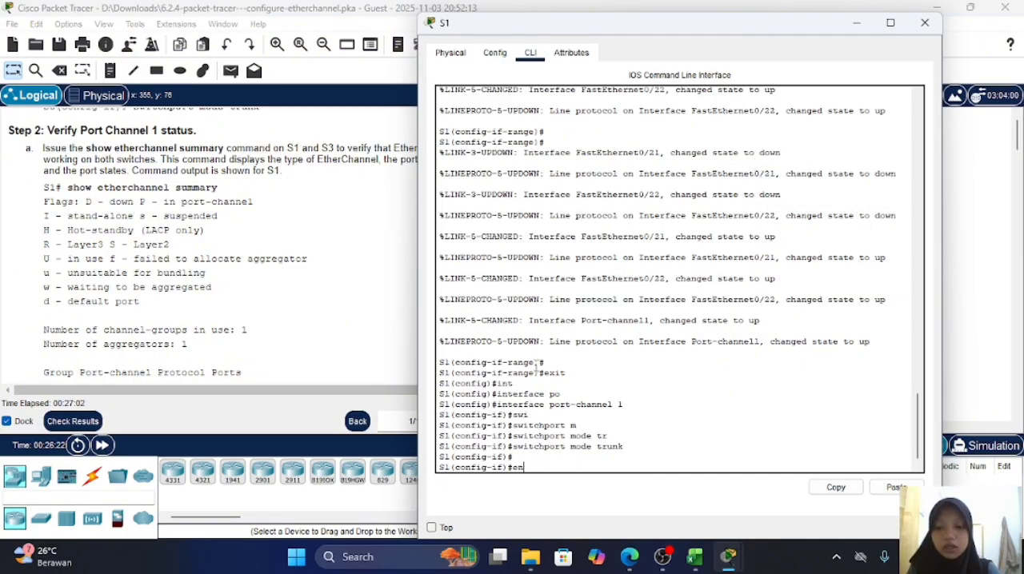
pyautogui.press('Return')
pyautogui.press('Return')
pyautogui.press('Return')
# Step: Run show etherchannel summary on switch S1 and compare its output with the sample in the lab instructions
pyautogui.write('show')
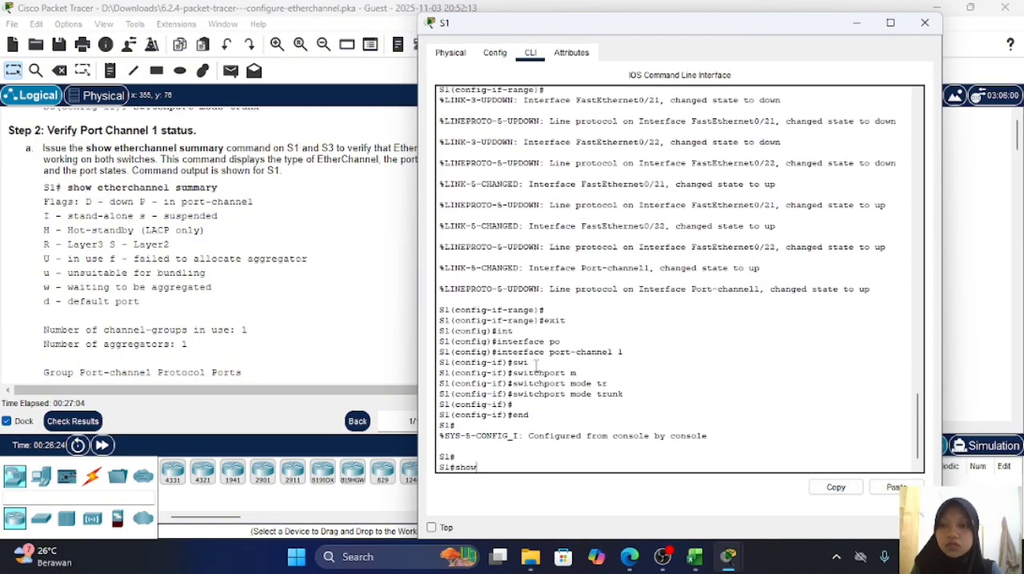
pyautogui.write(' eth')
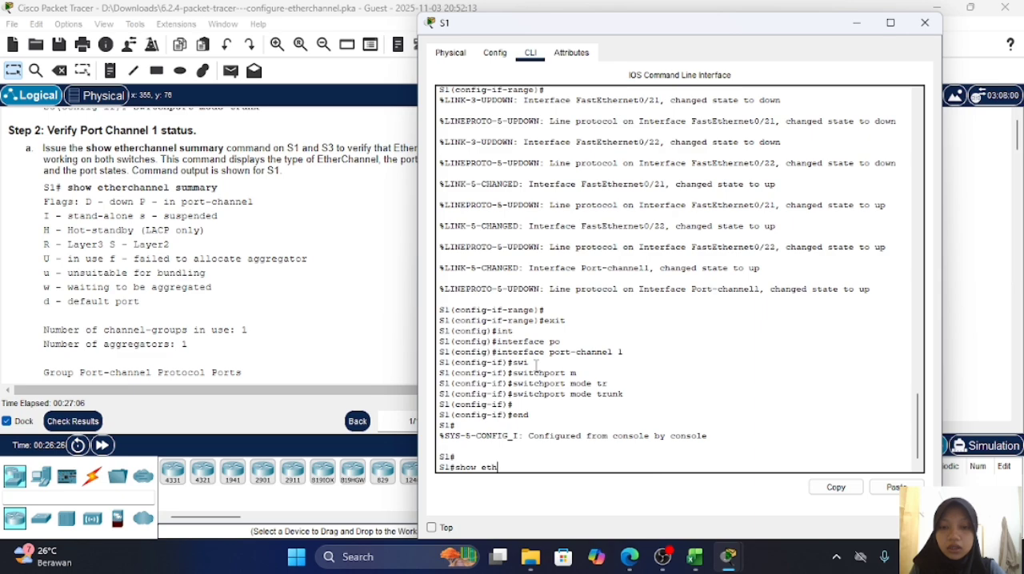
pyautogui.press('Tab')
pyautogui.write('s')
pyautogui.press('Tab')
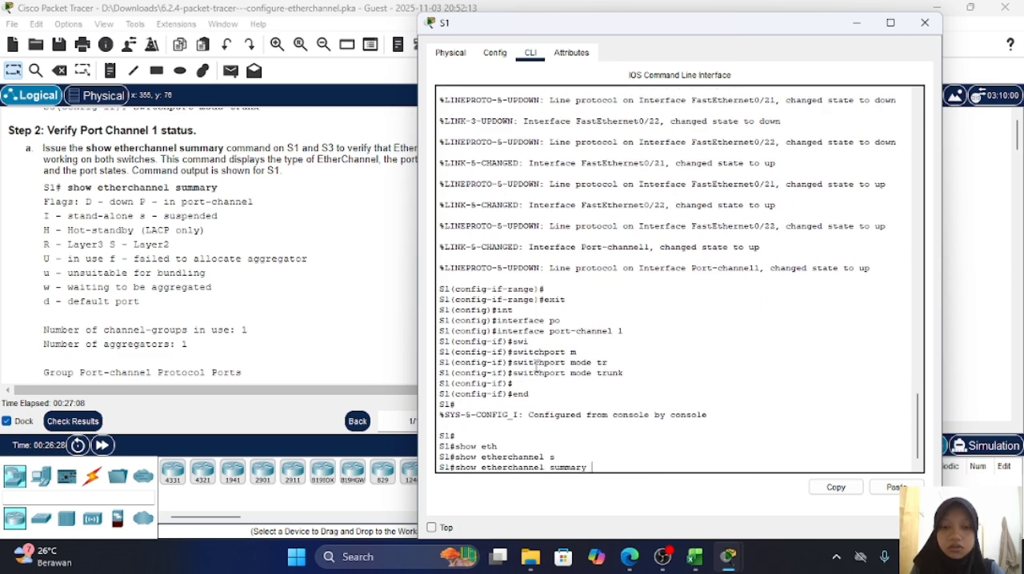
pyautogui.press('Return')
pyautogui.press('Return')
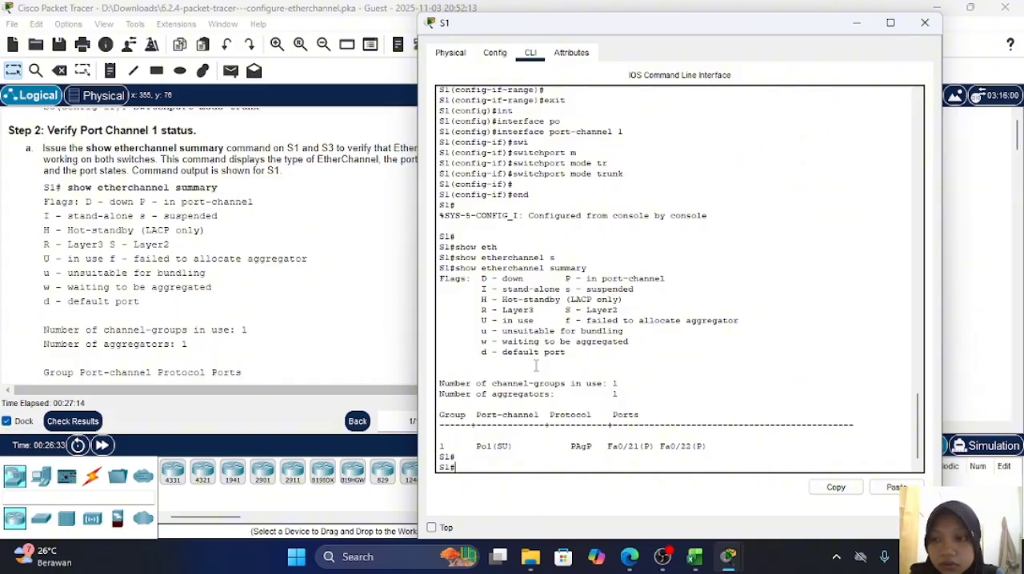
pyautogui.scroll(-3, 355, 207)
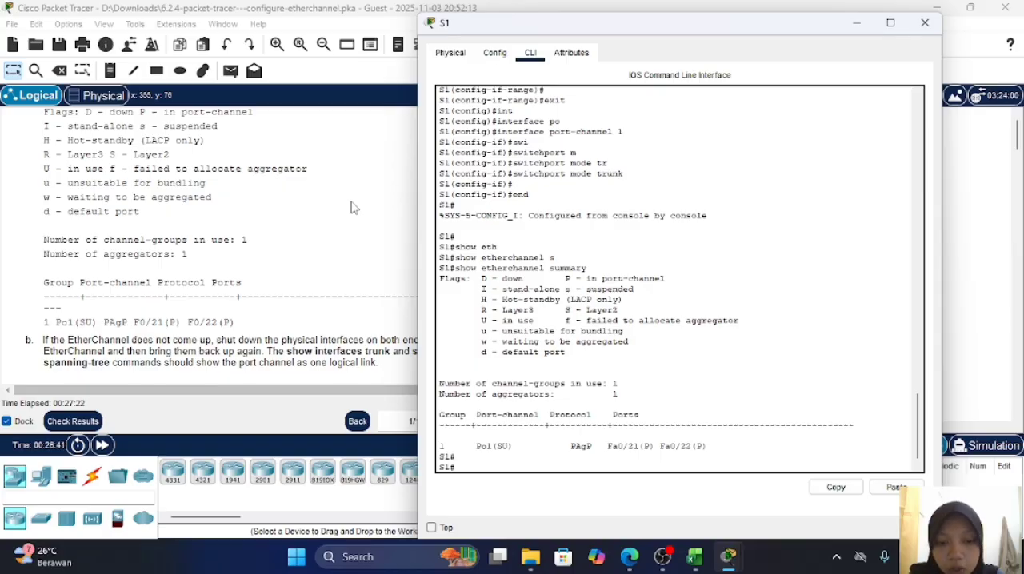
# Step: Open switch S3's command line and return it to privileged EXEC mode with end
pyautogui.click(354, 208)
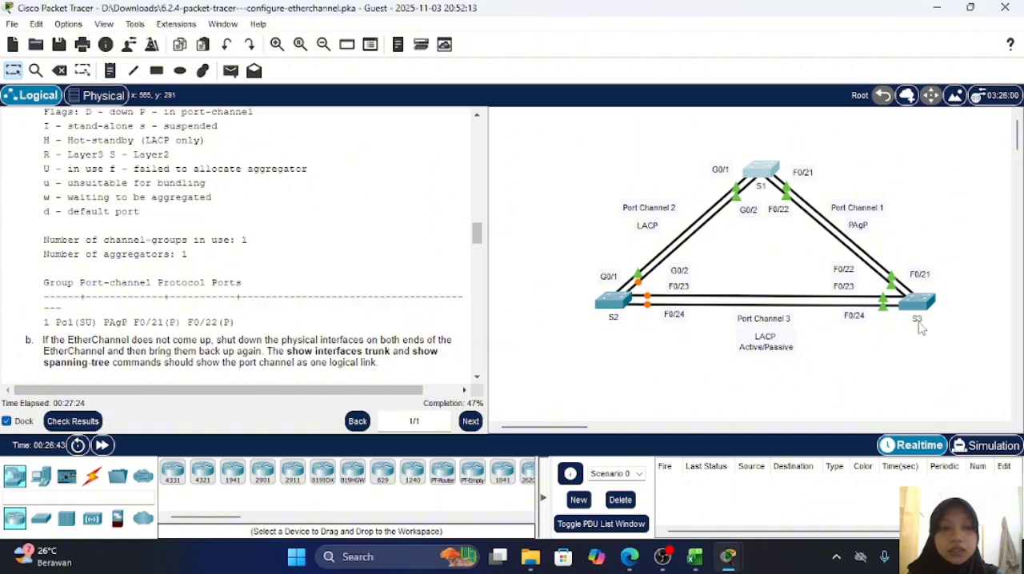
pyautogui.click(924, 308)
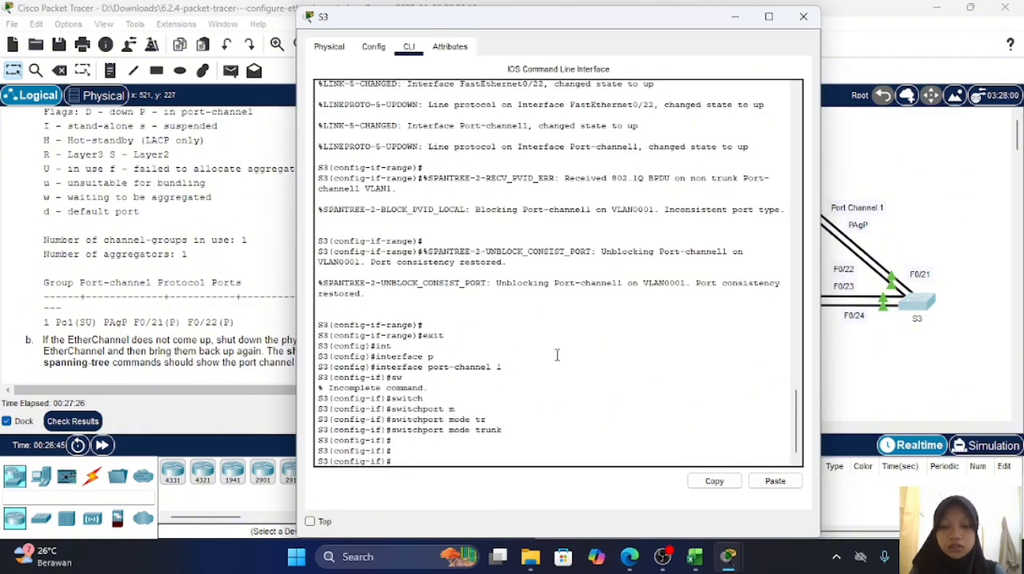
pyautogui.write('end')
pyautogui.press('Return')
pyautogui.press('Return')
pyautogui.press('Return')
# Step: Run show etherchannel summary on switch S3, checking the command against the lab instructions
pyautogui.write('sh')
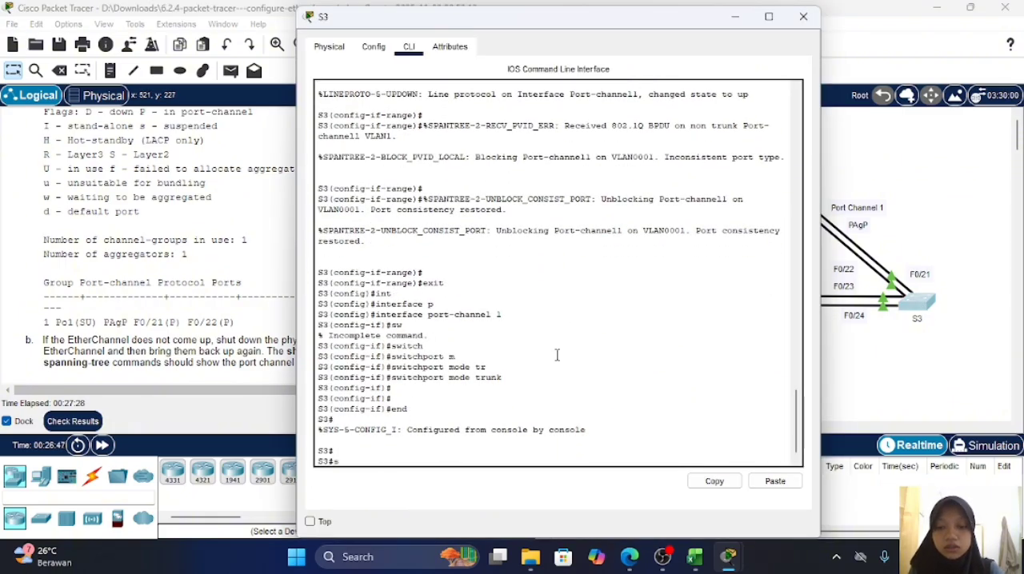
pyautogui.press('Tab')
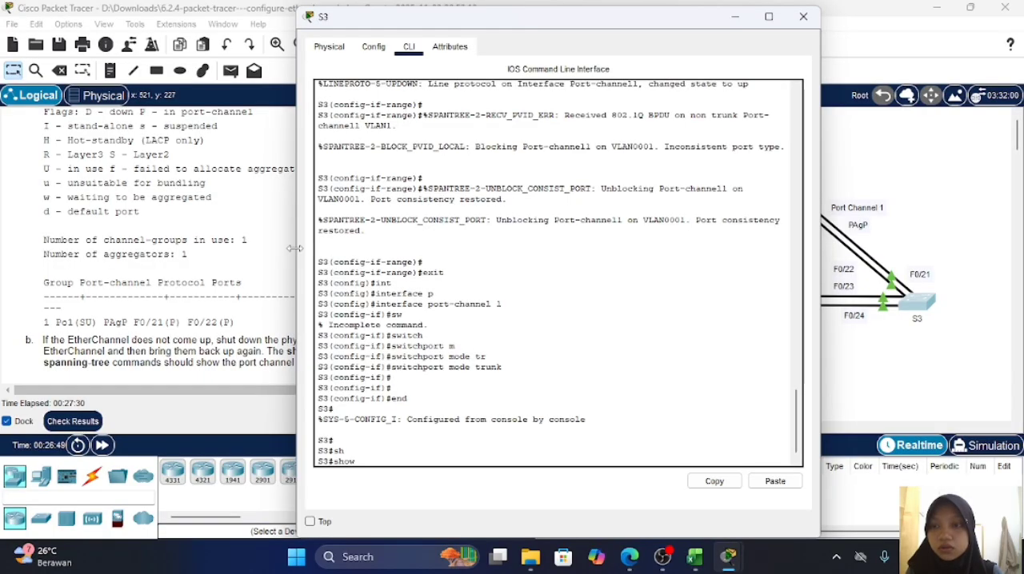
pyautogui.scroll(2, 227, 240)
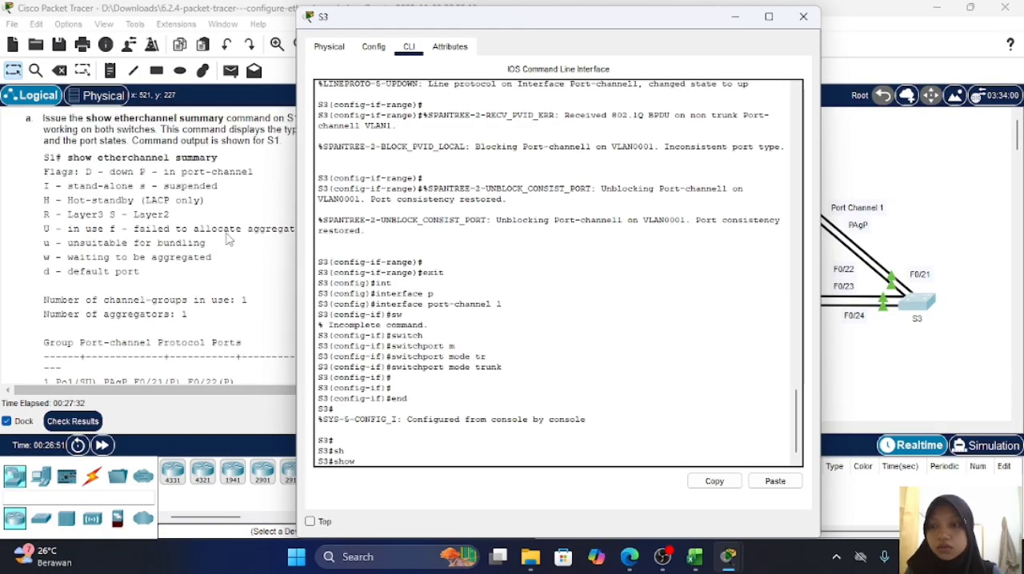
pyautogui.write('tt')
pyautogui.press('Tab')
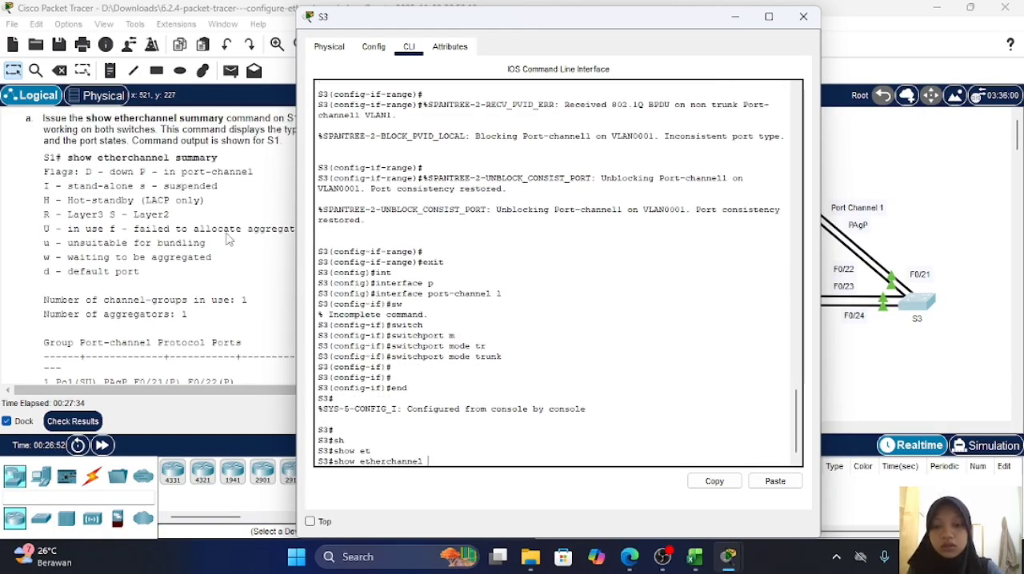
pyautogui.write('s')
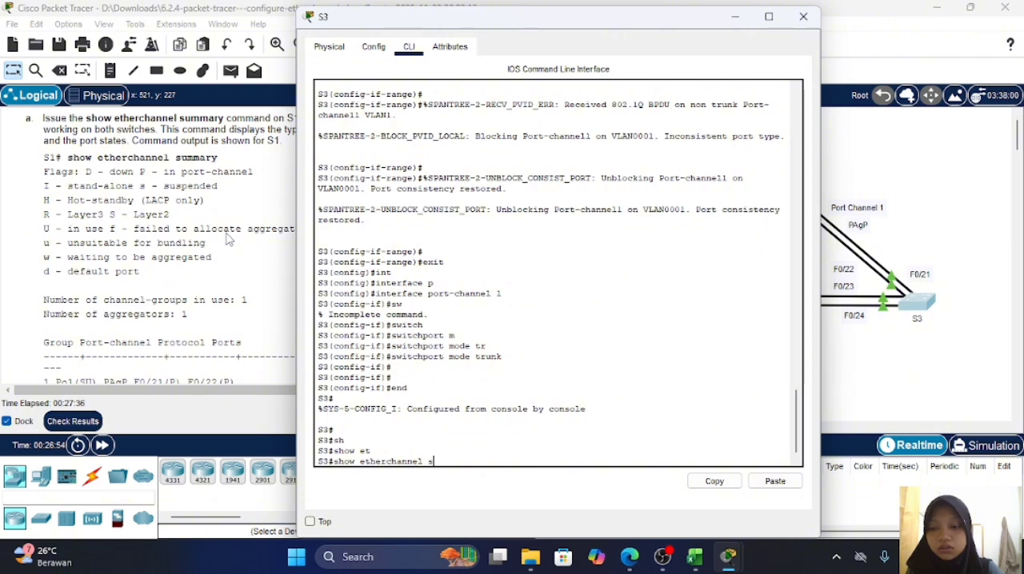
pyautogui.press('Tab')
pyautogui.press('Return')
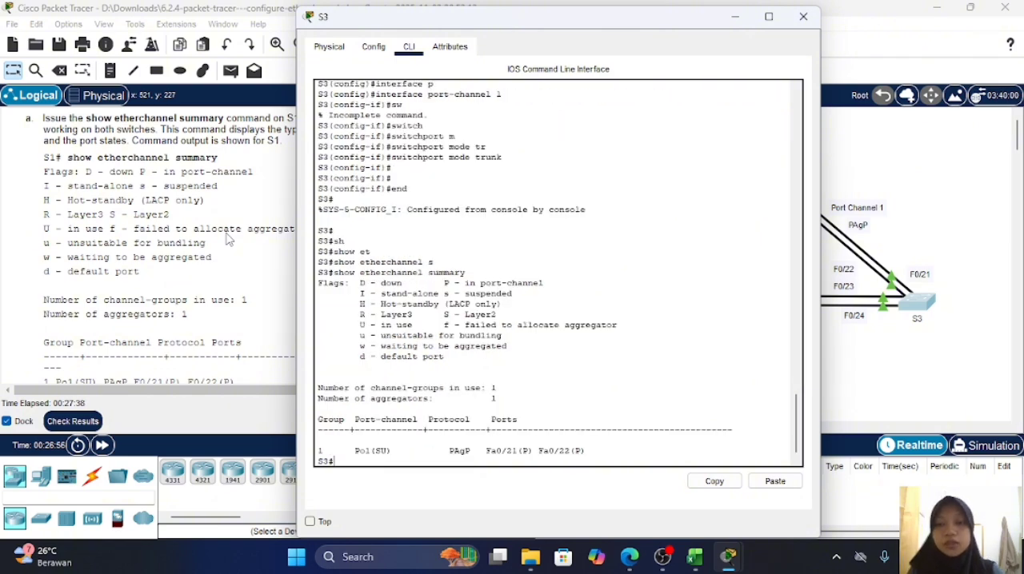
pyautogui.press('Return')
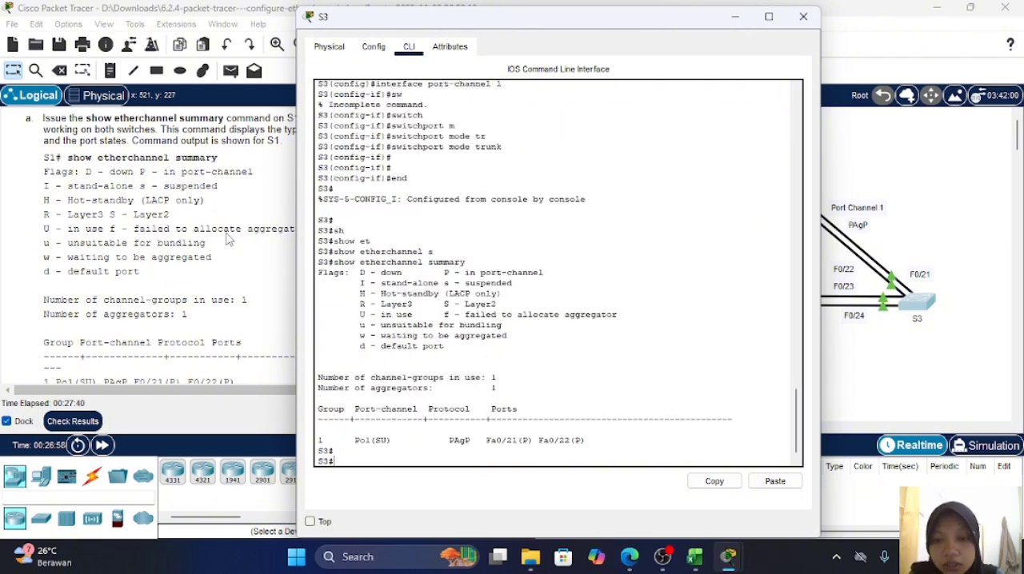
# Step: Read the Part 3 Step 1 instructions for configuring Port Channel 2 as an LACP EtherChannel
pyautogui.scroll(-3, 228, 239)
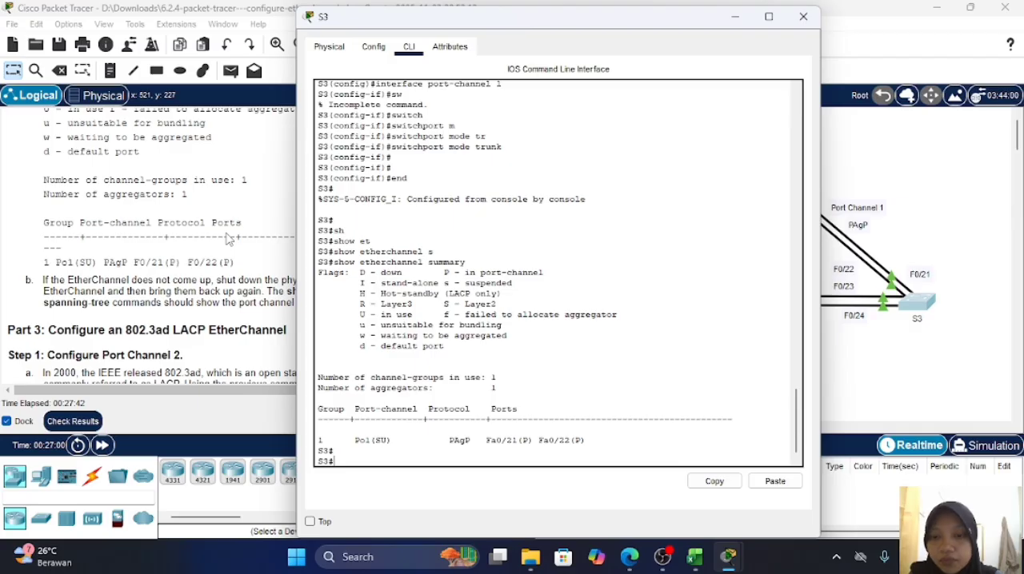
pyautogui.scroll(-4, 244, 265)
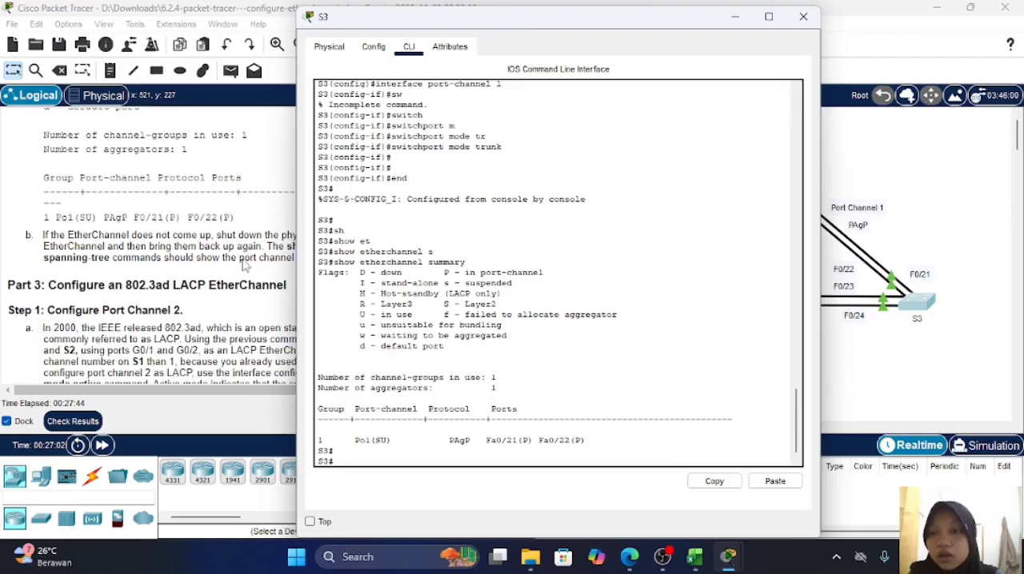
pyautogui.click(244, 259)
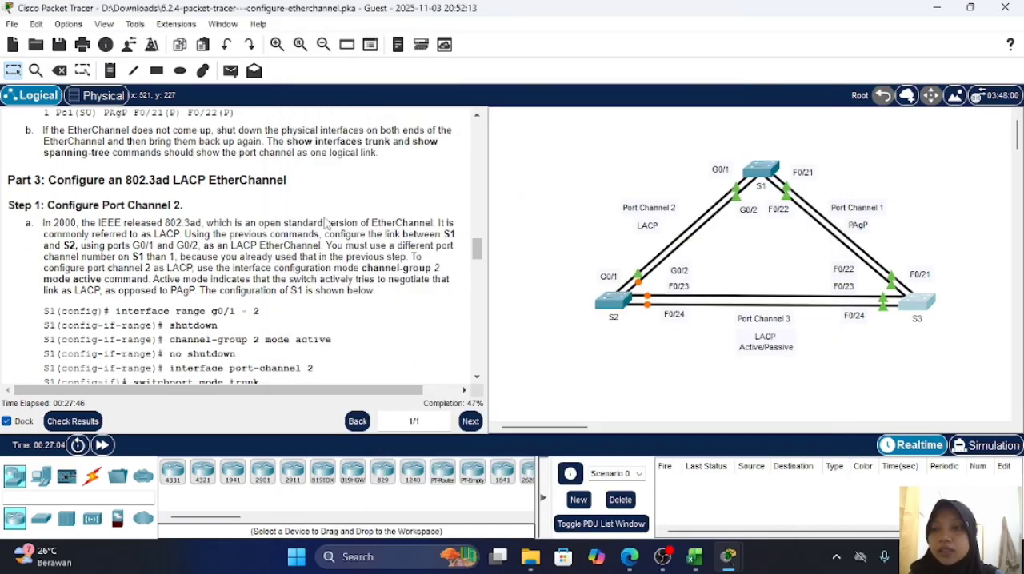
pyautogui.scroll(-1, 326, 224)
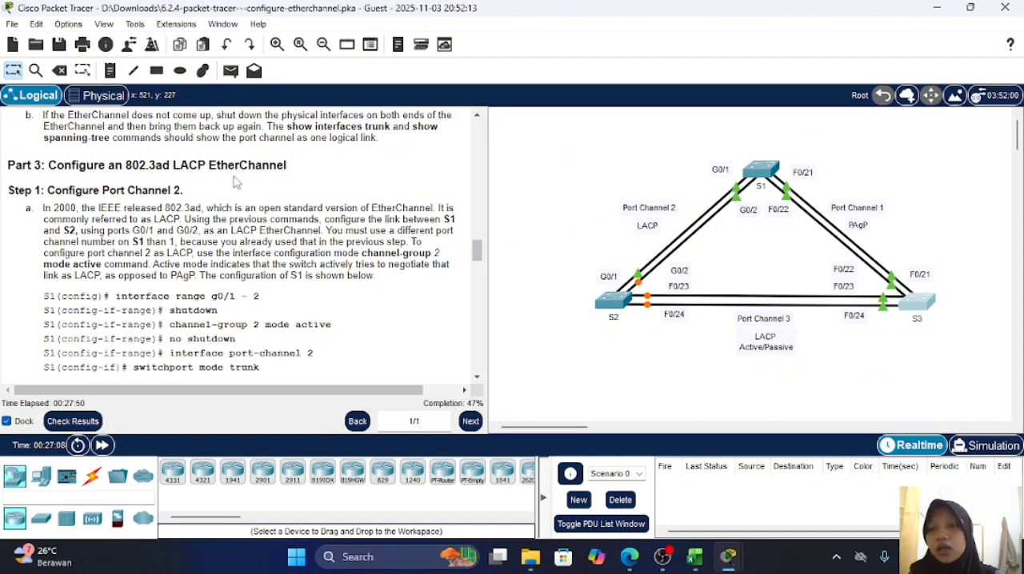
pyautogui.scroll(-1, 200, 179)
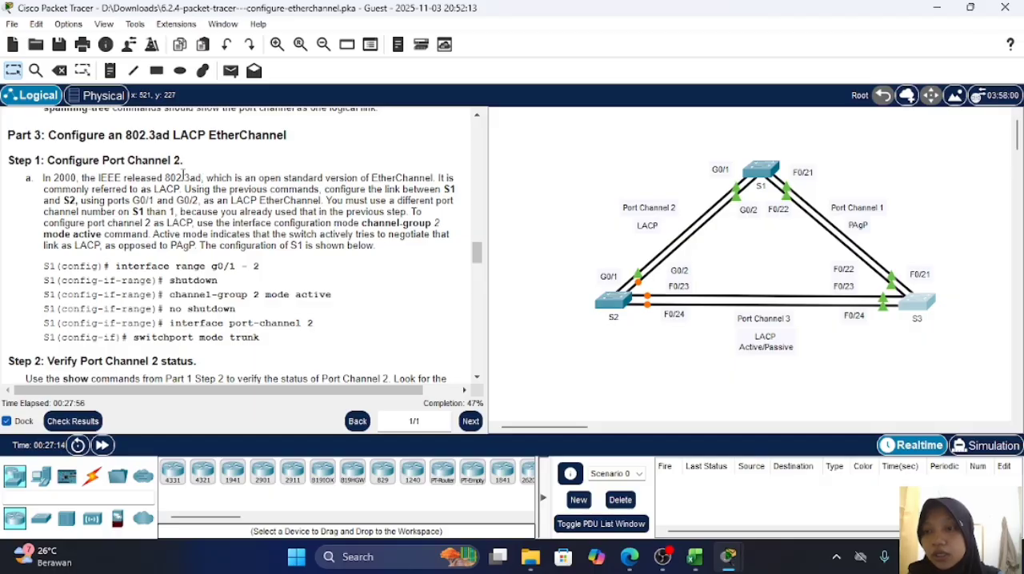
pyautogui.scroll(-1, 182, 176)
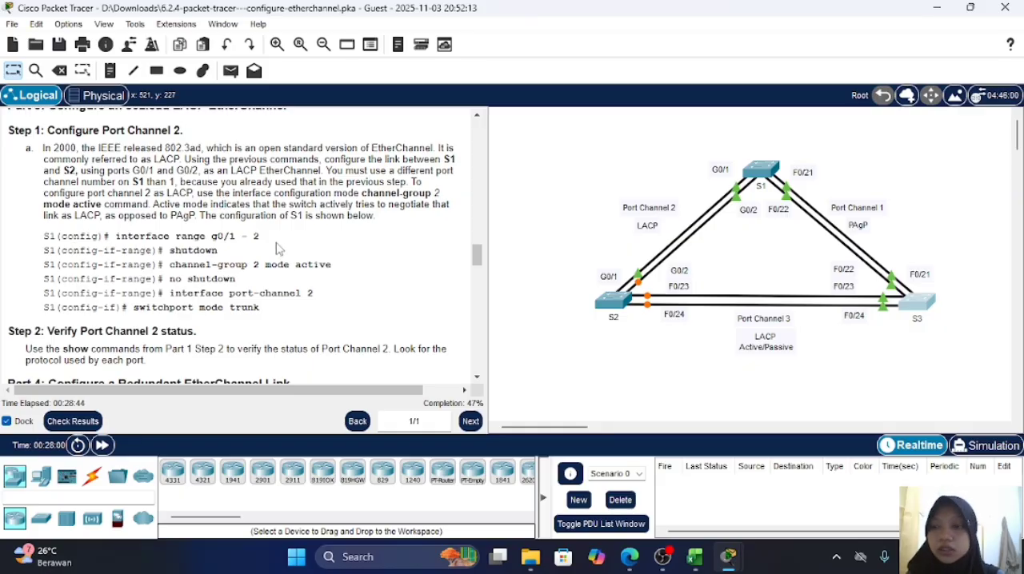
# Step: Enter global configuration mode on switch S1 and shut down interface range g0/1-2
pyautogui.click(753, 170)
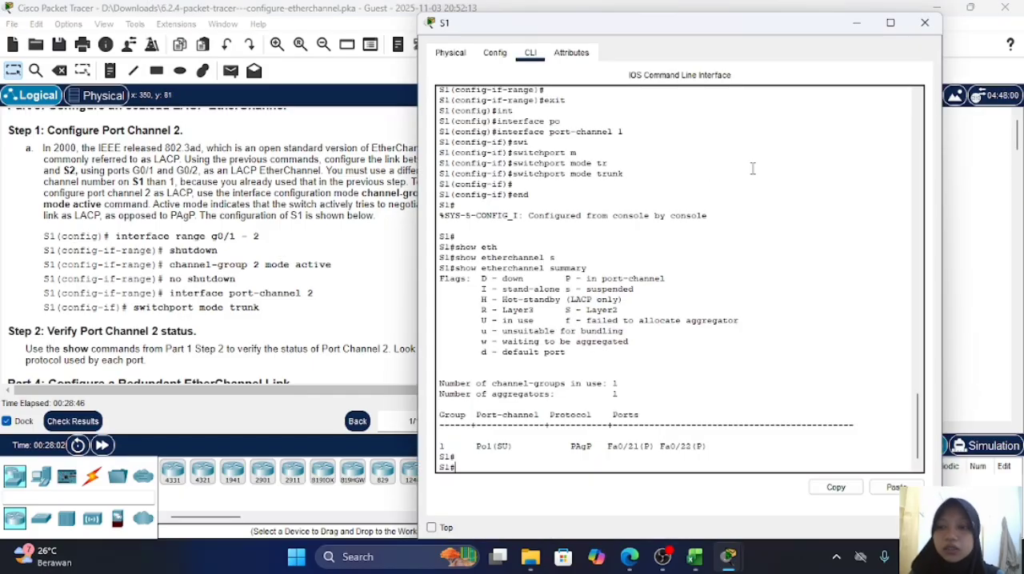
pyautogui.write('conf t')
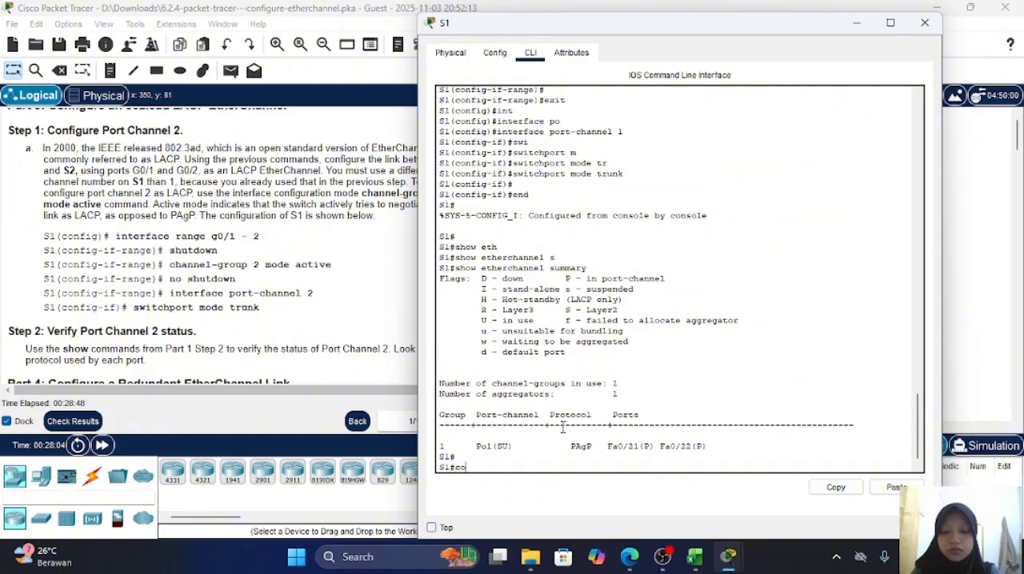
pyautogui.press('Return')
pyautogui.write('ig)#i')
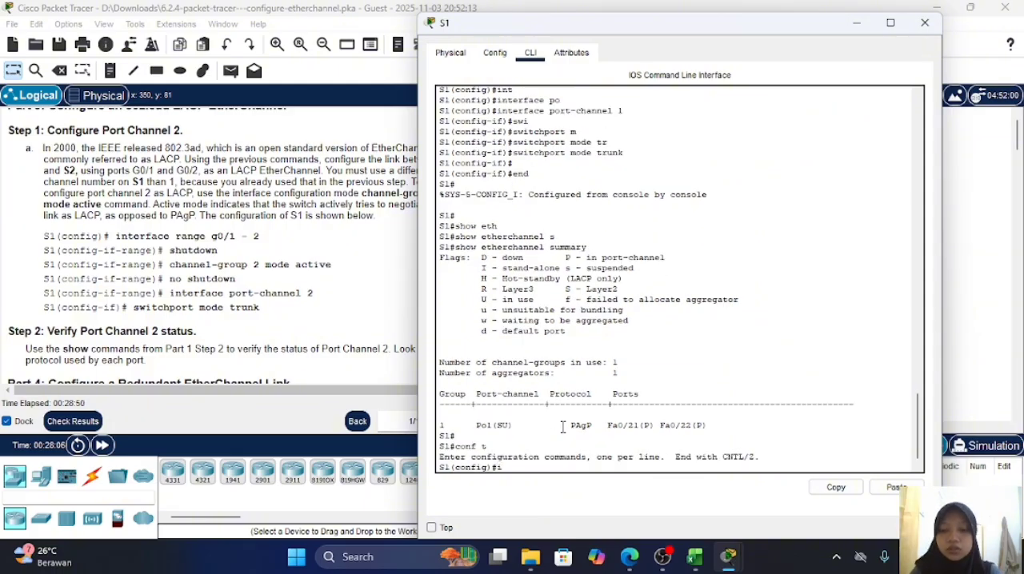
pyautogui.write('nt range')
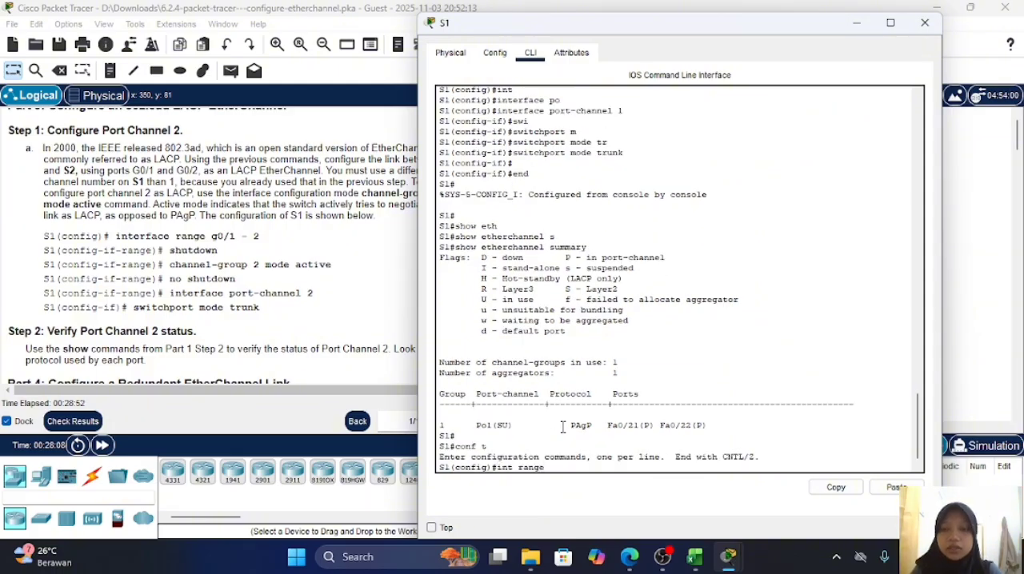
pyautogui.write(' g0')
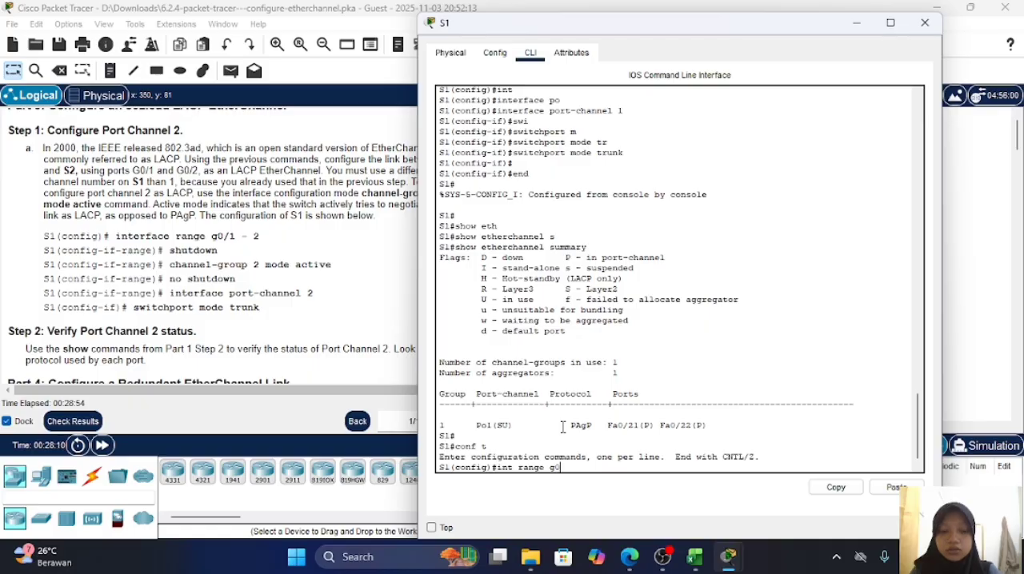
pyautogui.write('/1-2')
pyautogui.press('Return')
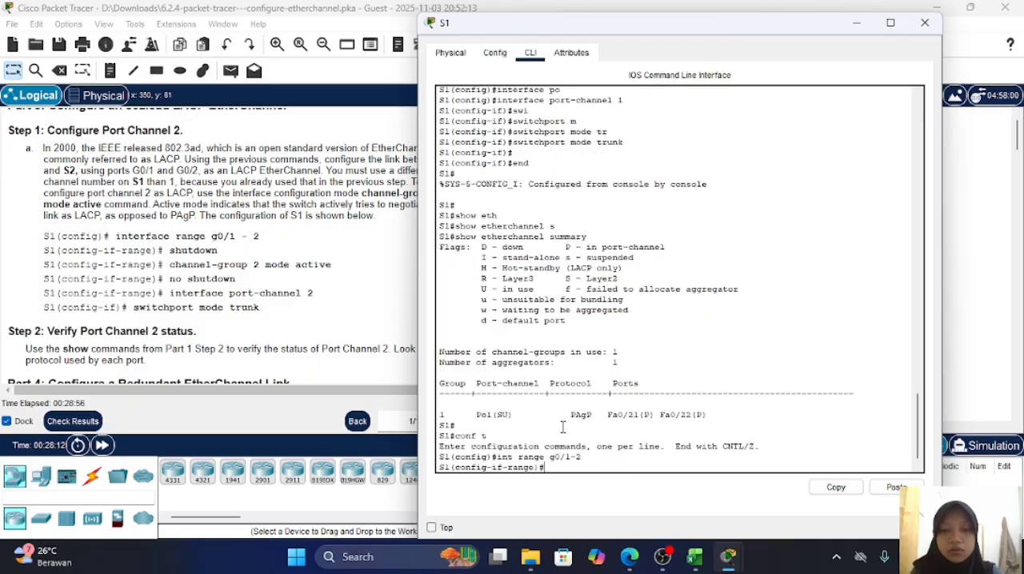
pyautogui.write('sh')
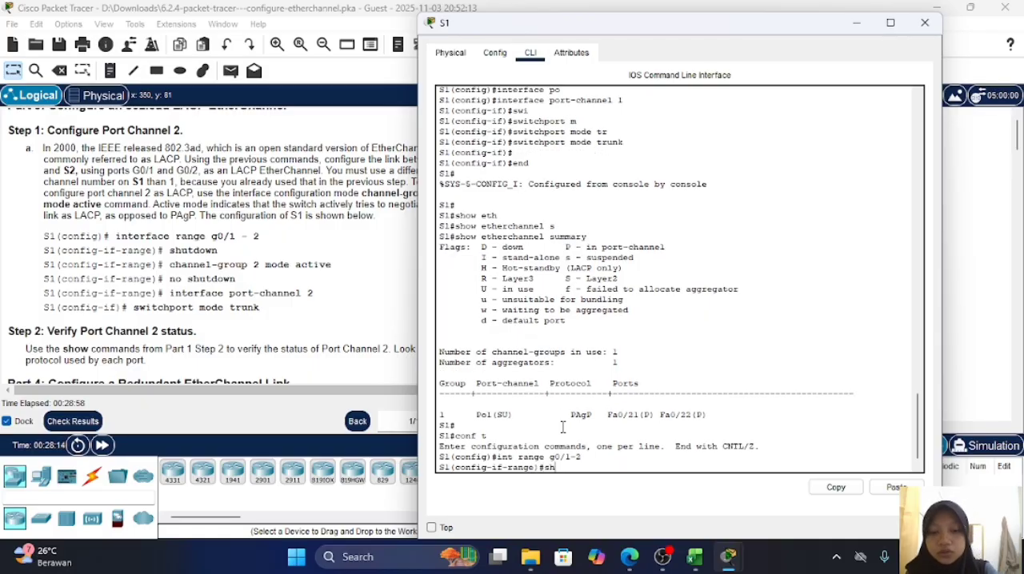
pyautogui.press('Return')
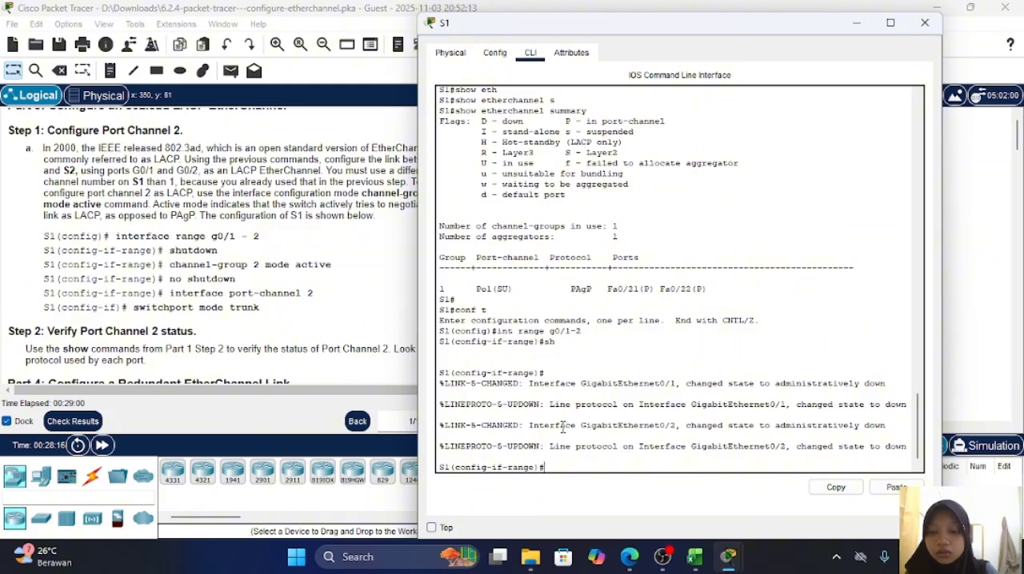
# Step: Assign S1's g0/1-2 range to EtherChannel with channel-group 2 mode active, and bring the ports back up with no shutdown
pyautogui.write('c')
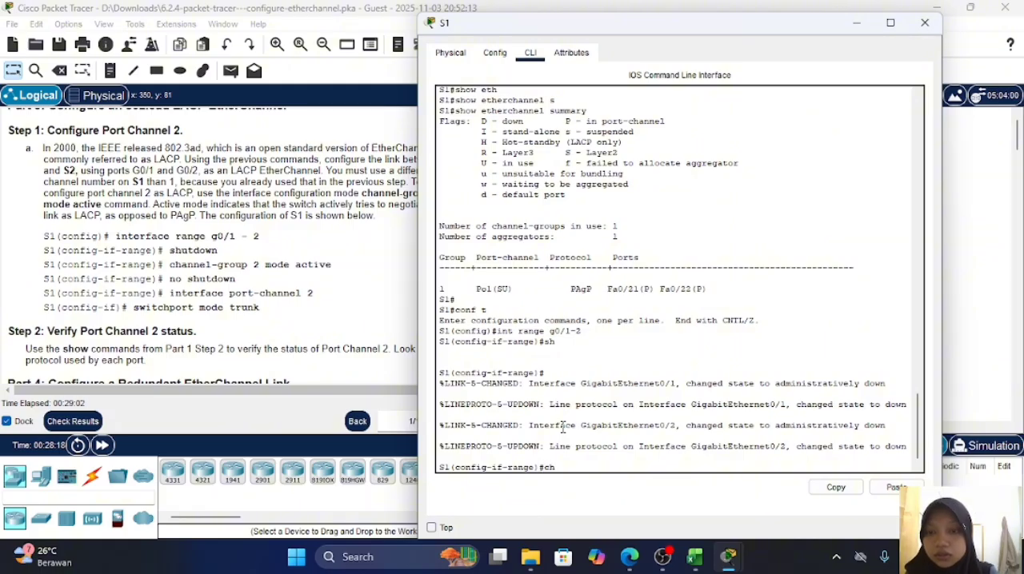
pyautogui.write('h')
pyautogui.press('Tab')
pyautogui.write('a')
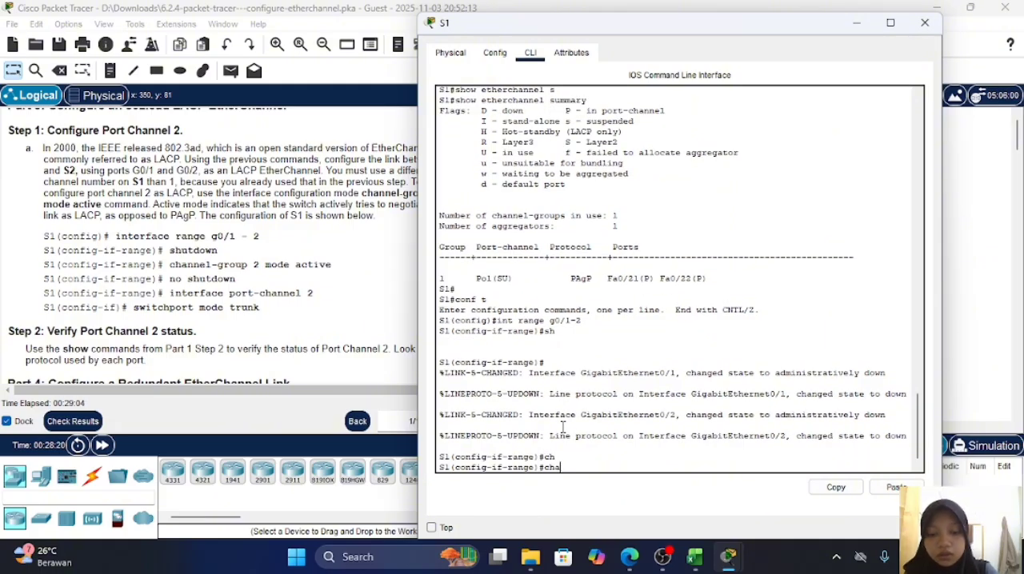
pyautogui.write('nne')
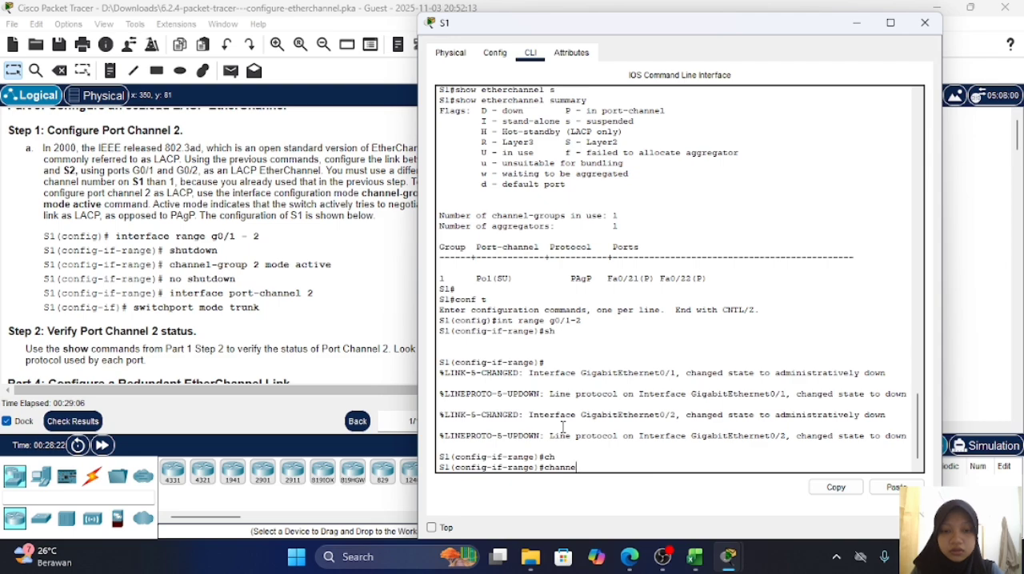
pyautogui.write('l-grou')
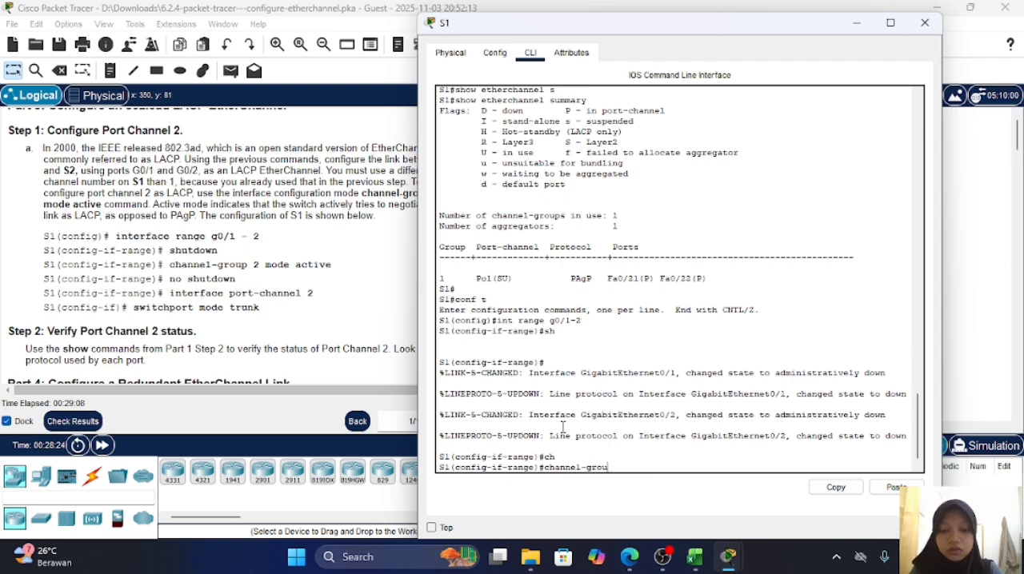
pyautogui.write('p 2 m')
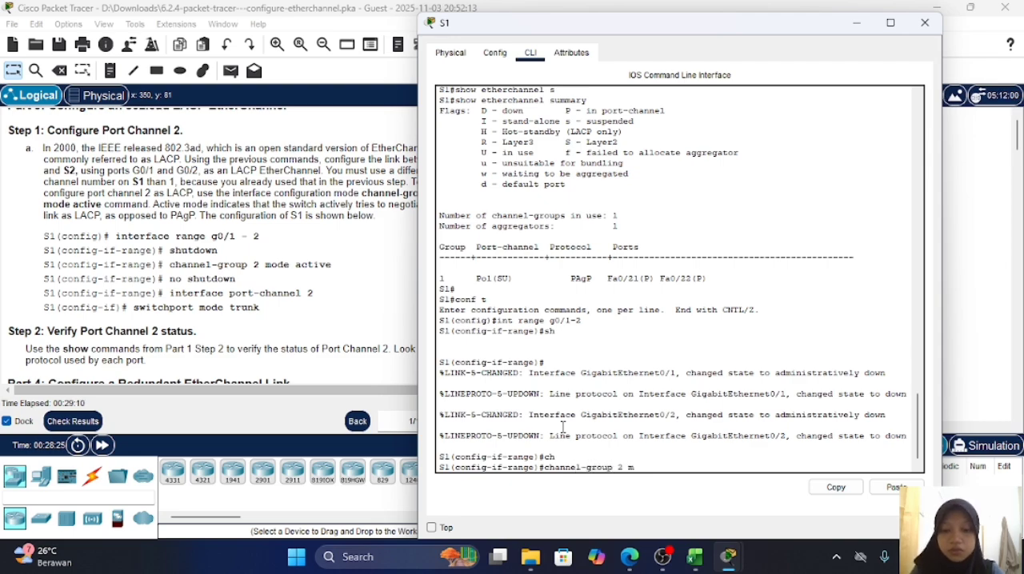
pyautogui.write('ode acti')
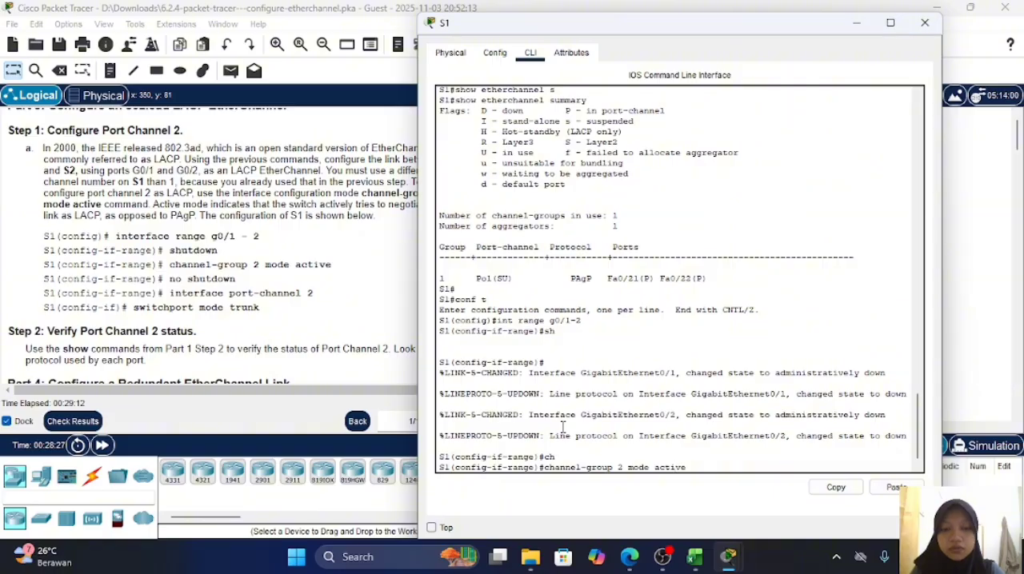
pyautogui.write('ve')
pyautogui.press('Return')
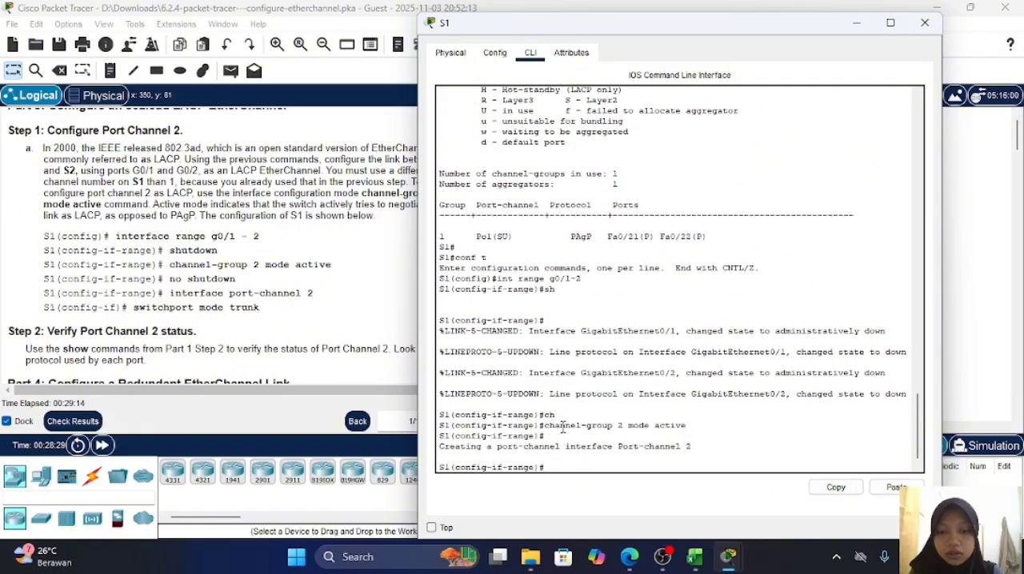
pyautogui.write('no sh')
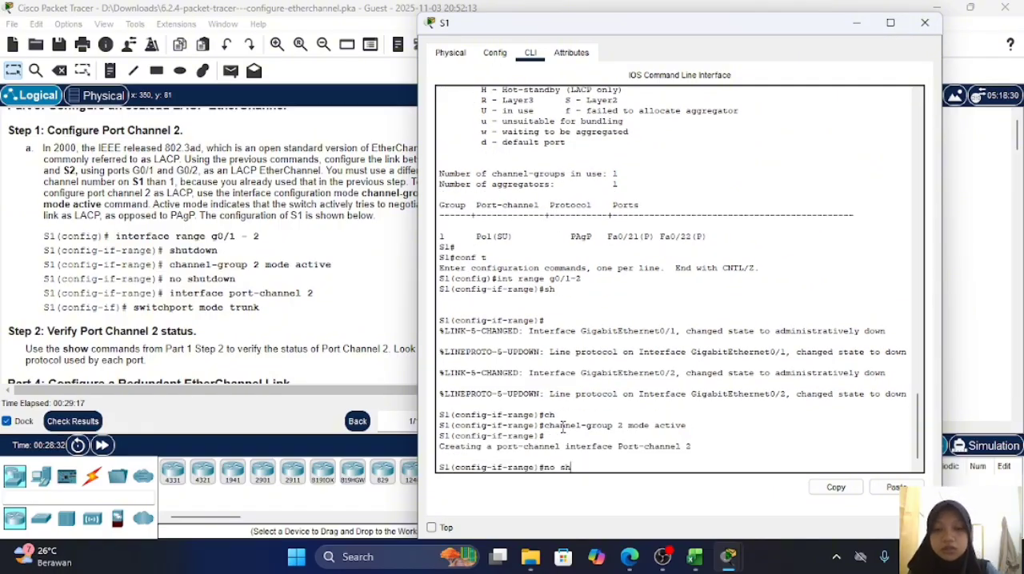
pyautogui.press('Return')
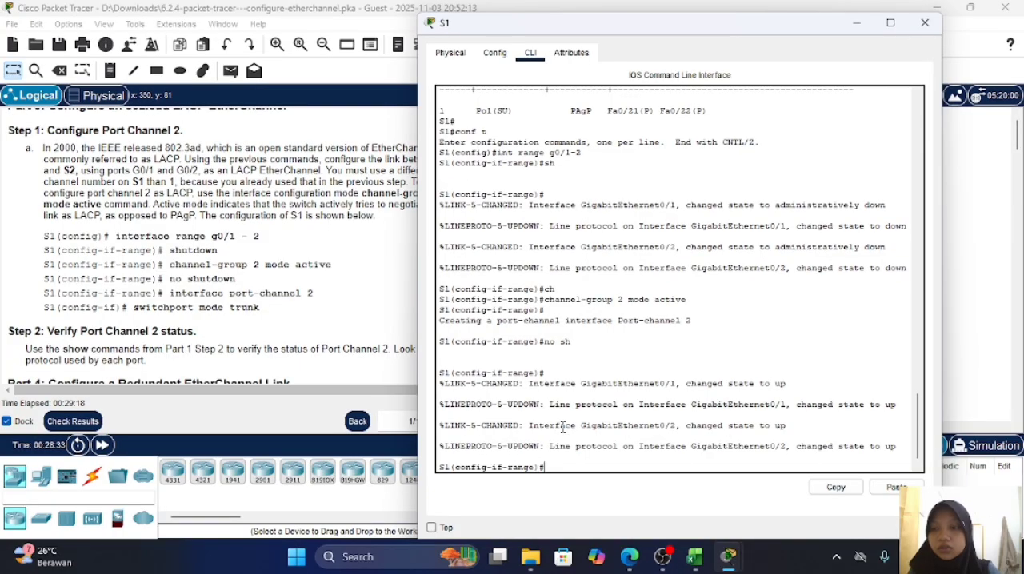
# Step: Enter interface configuration mode for port-channel 2 on switch S1
pyautogui.write('int')
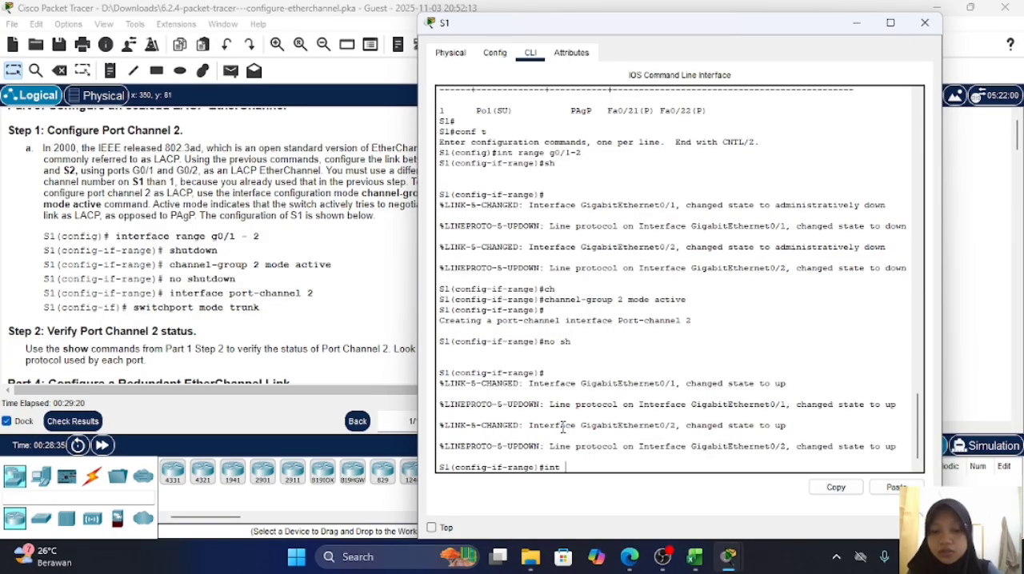
pyautogui.write(' po')
pyautogui.press('Tab')
pyautogui.write('r')
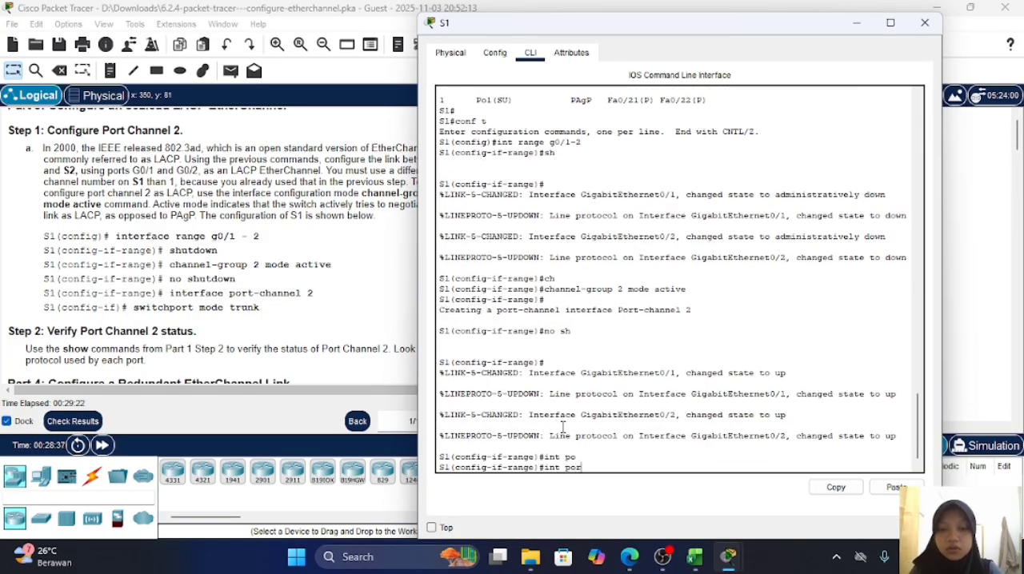
pyautogui.write('t')
pyautogui.write('-ca')
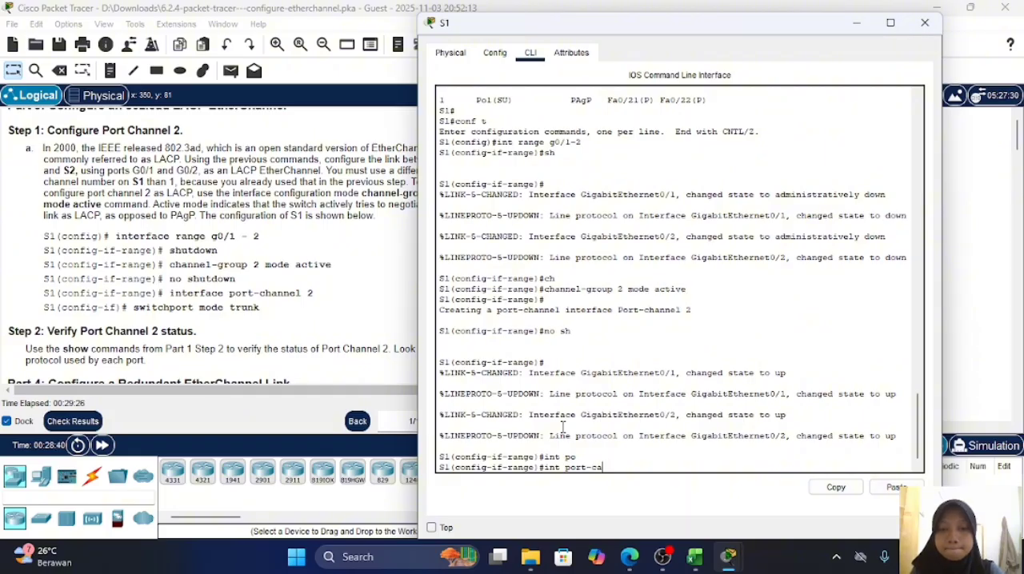
pyautogui.press('BackSpace')
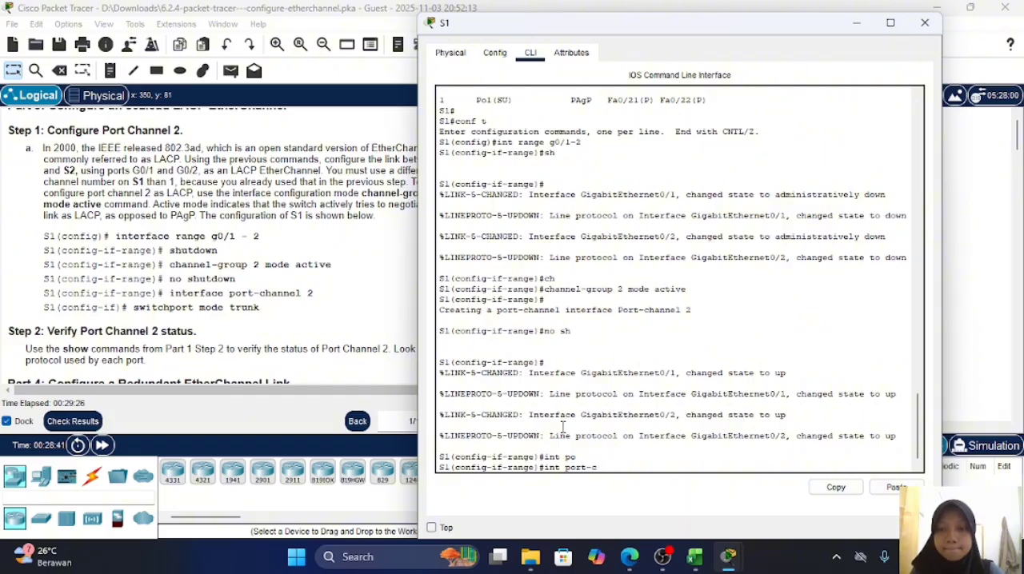
pyautogui.write('hannel 2')
pyautogui.press('Return')
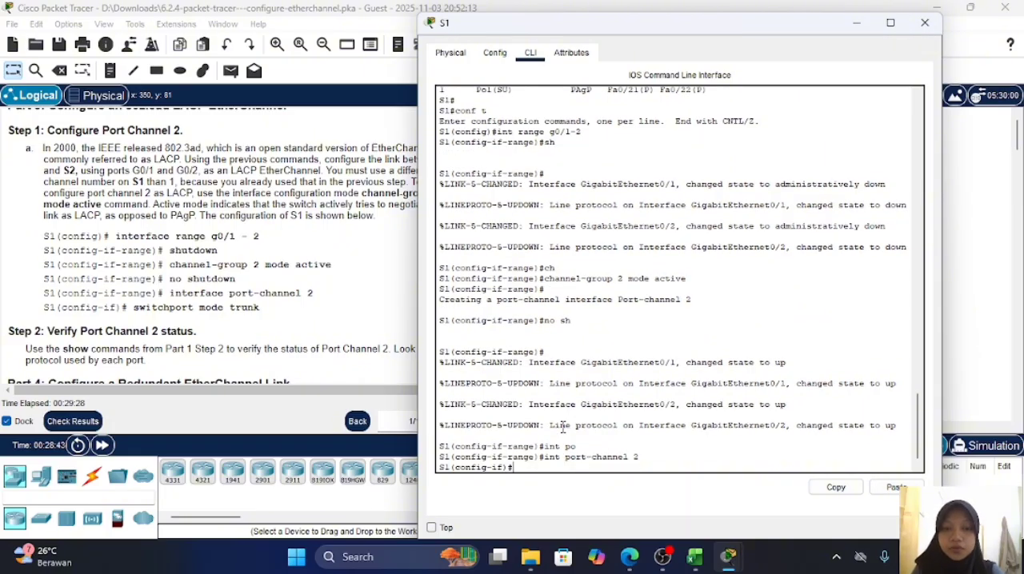
# Step: Set S1's port-channel 2 interface to trunking with switchport mode trunk
pyautogui.write('sw')
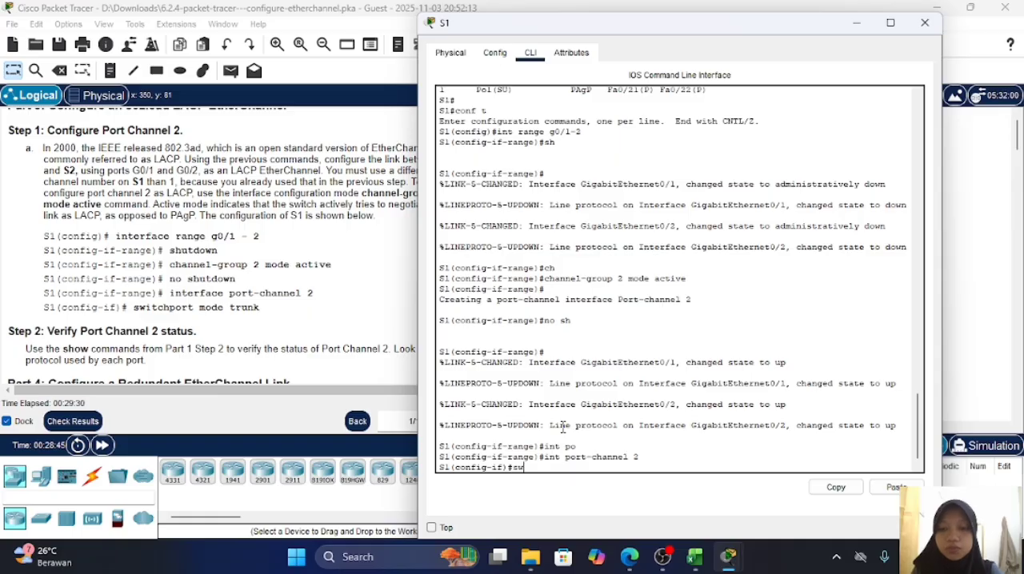
pyautogui.press('Tab')
pyautogui.write('mm')
pyautogui.press('Tab')
pyautogui.press('BackSpace')
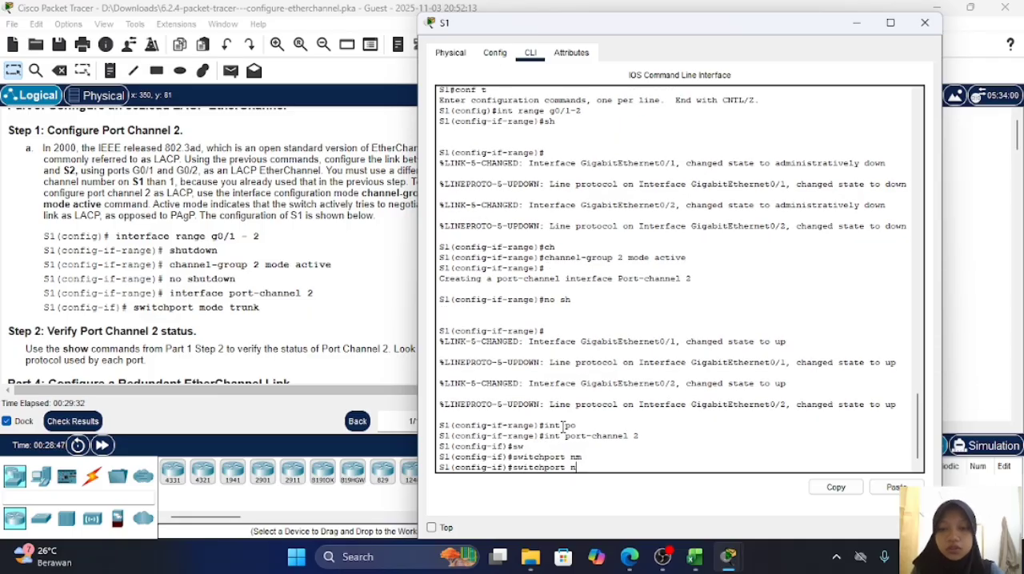
pyautogui.press('Tab')
pyautogui.write('tr')
pyautogui.press('Tab')
pyautogui.press('Return')
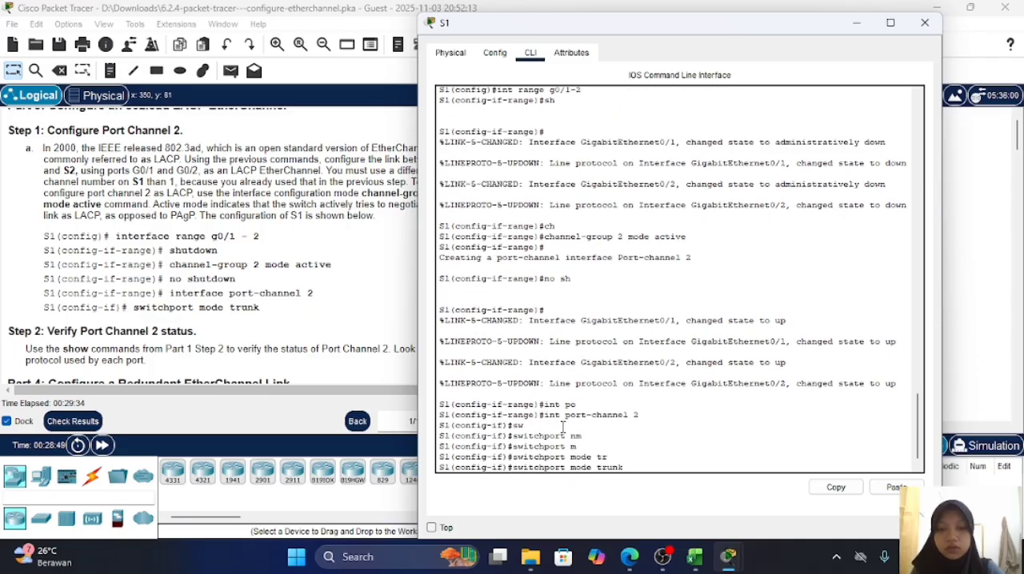
pyautogui.press('Return')
pyautogui.press('Return')
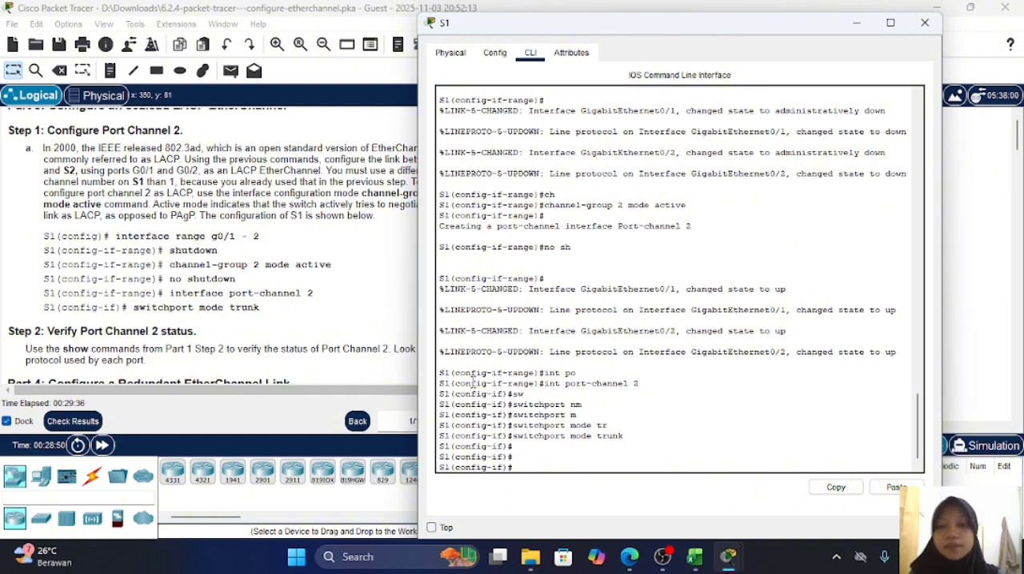
# Step: Open the command line of switch S2 and enter privileged mode followed by global configuration mode
pyautogui.click(385, 339)
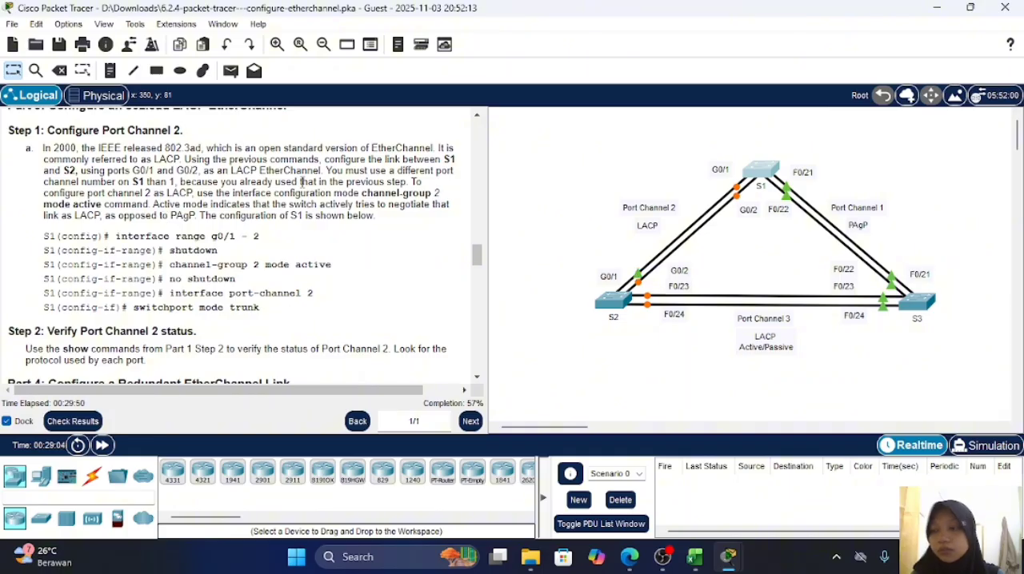
pyautogui.click(615, 303)
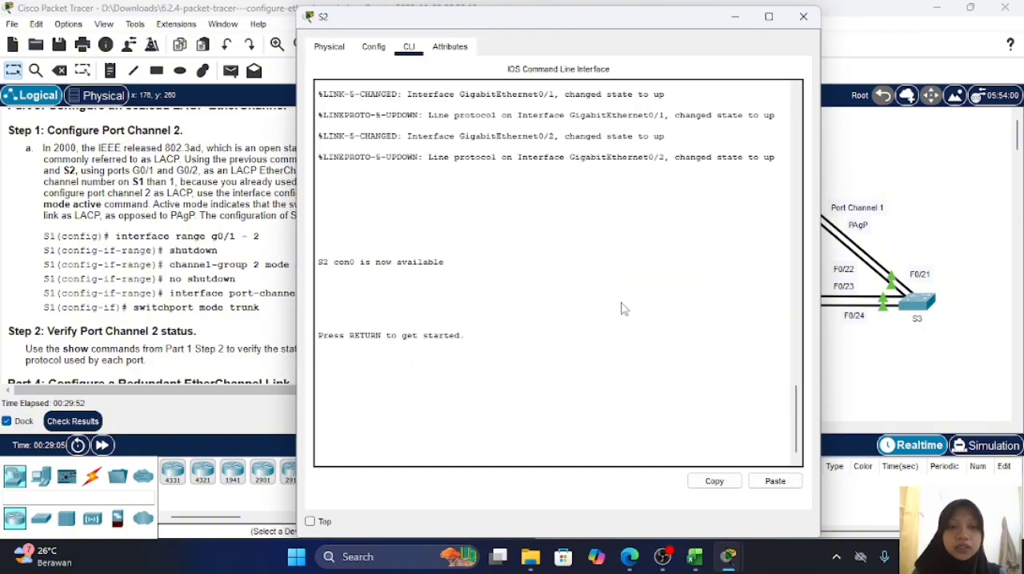
pyautogui.press('Return')
pyautogui.press('Return')
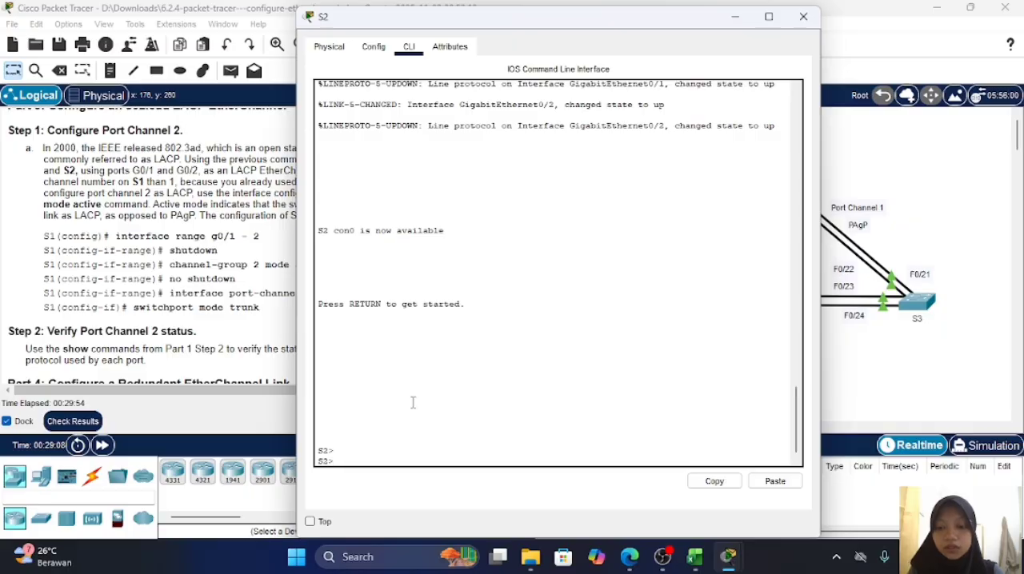
pyautogui.write('en')
pyautogui.press('Return')
pyautogui.write('conf t')
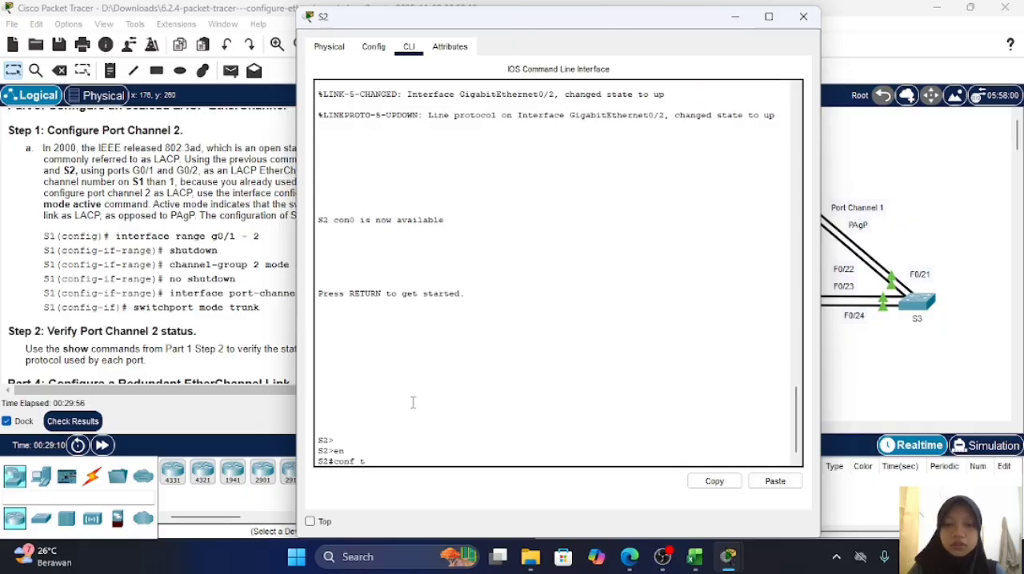
pyautogui.press('Return')
pyautogui.press('Return')
pyautogui.press('Return')
# Step: Select interface range g0/1-2 on switch S2 and shut down both ports
pyautogui.write('int ran')
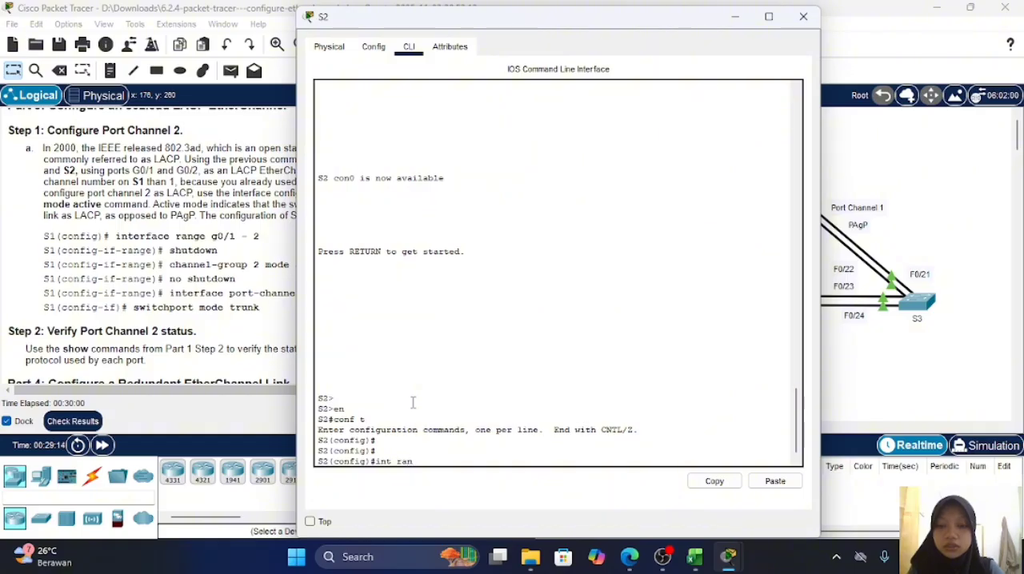
pyautogui.write('ge ')
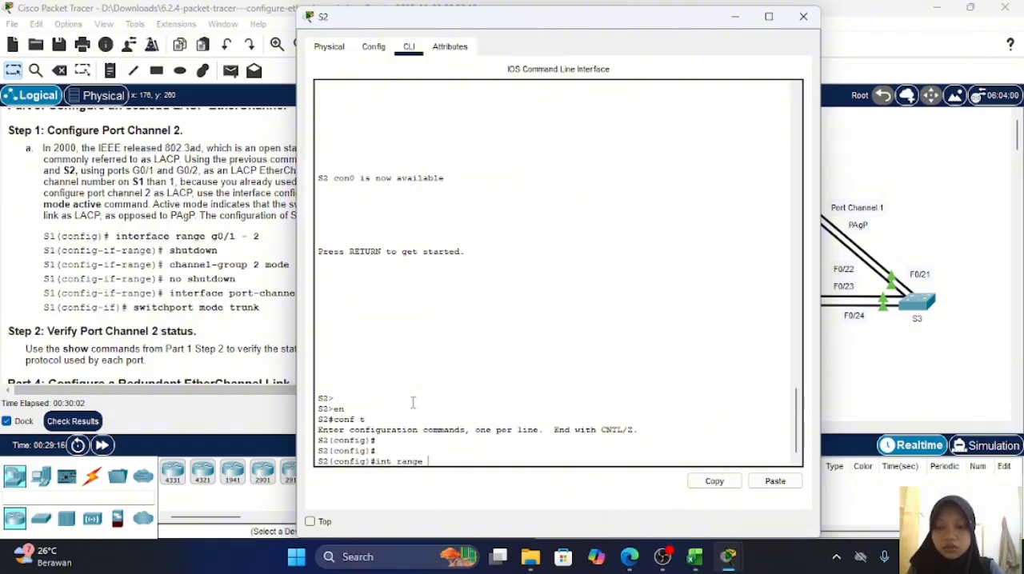
pyautogui.write('g0')
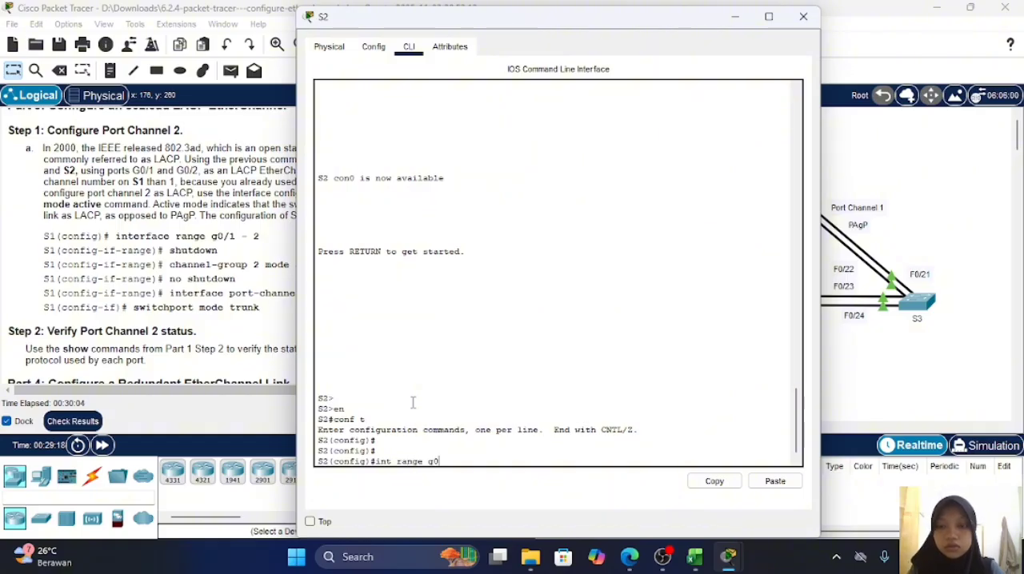
pyautogui.write('/1-2')
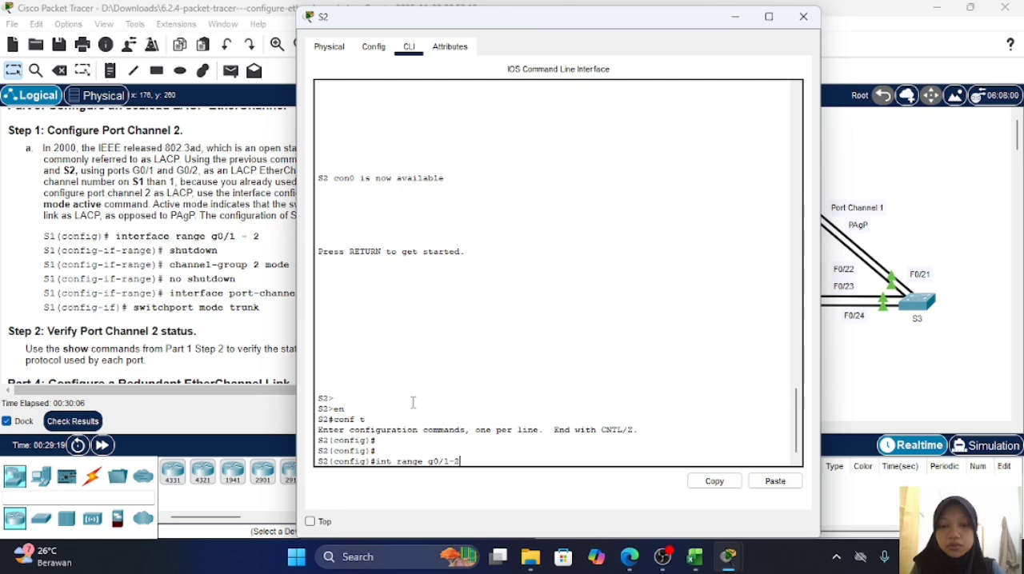
pyautogui.press('Return')
pyautogui.write('h')
pyautogui.press('Return')
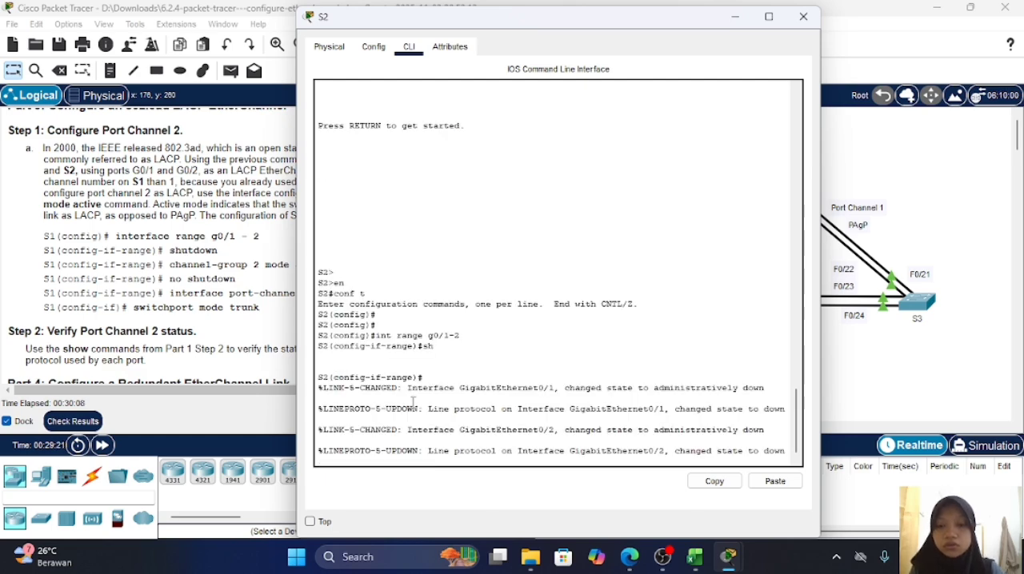
pyautogui.press('Return')
# Step: Assign S2's g0/1-2 range to the LACP EtherChannel with channel-group 2 mode active
pyautogui.write('cah')
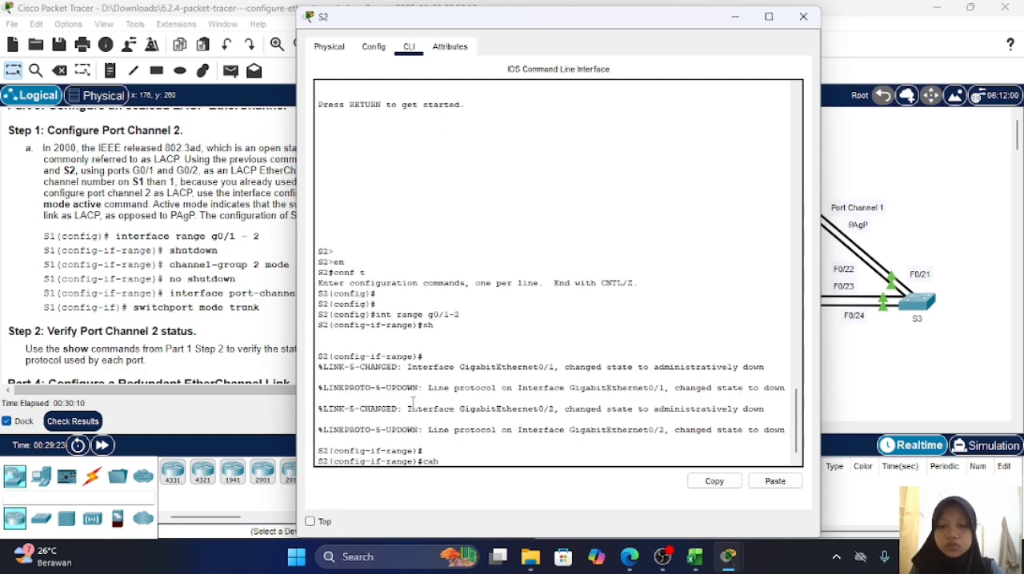
pyautogui.write('anne')
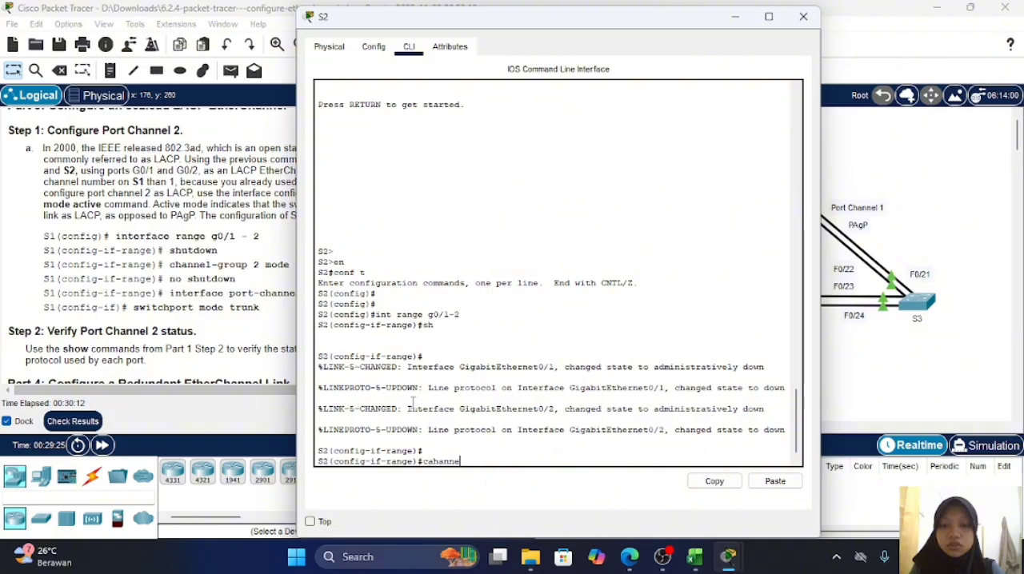
pyautogui.press('BackSpace')
pyautogui.press('BackSpace')
pyautogui.press('BackSpace')
pyautogui.write('han')
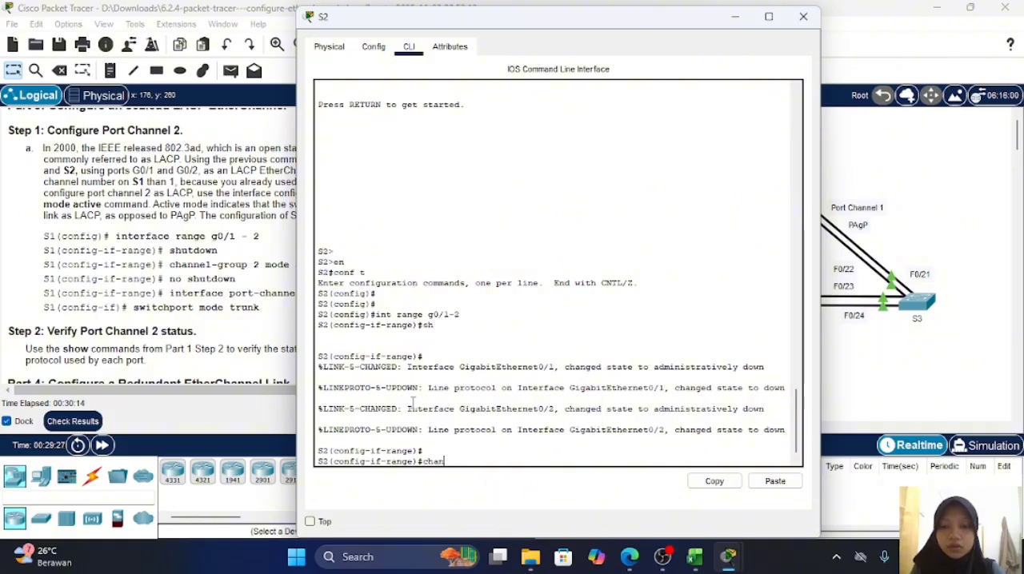
pyautogui.write('nel-group ')
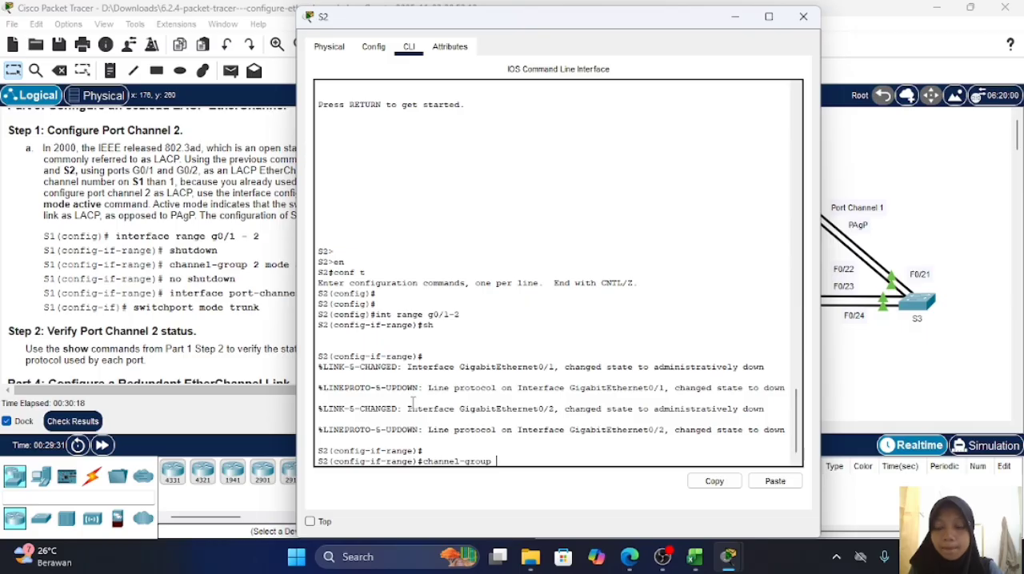
pyautogui.write('2 mode act')
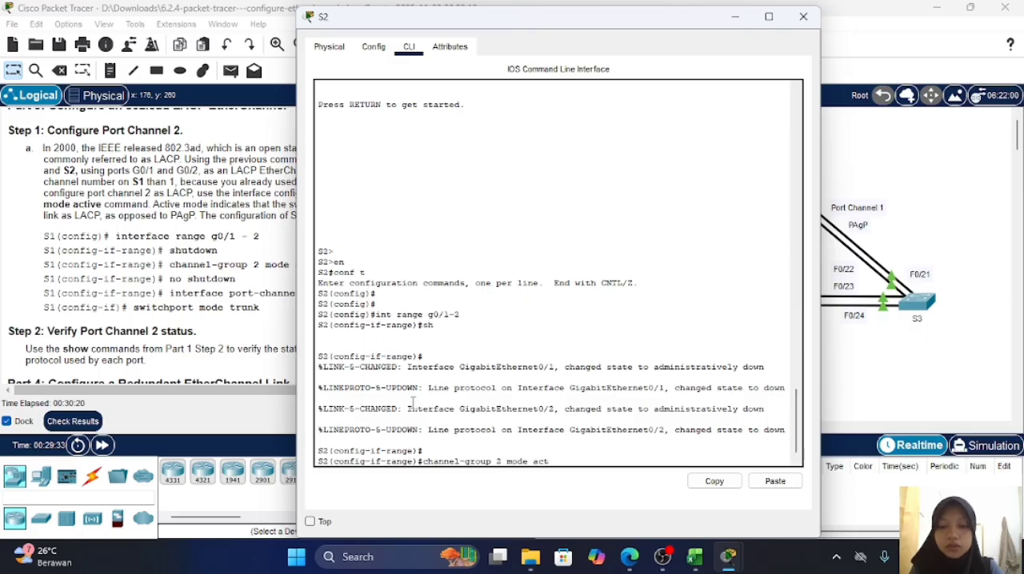
pyautogui.write('ive')
pyautogui.press('Return')
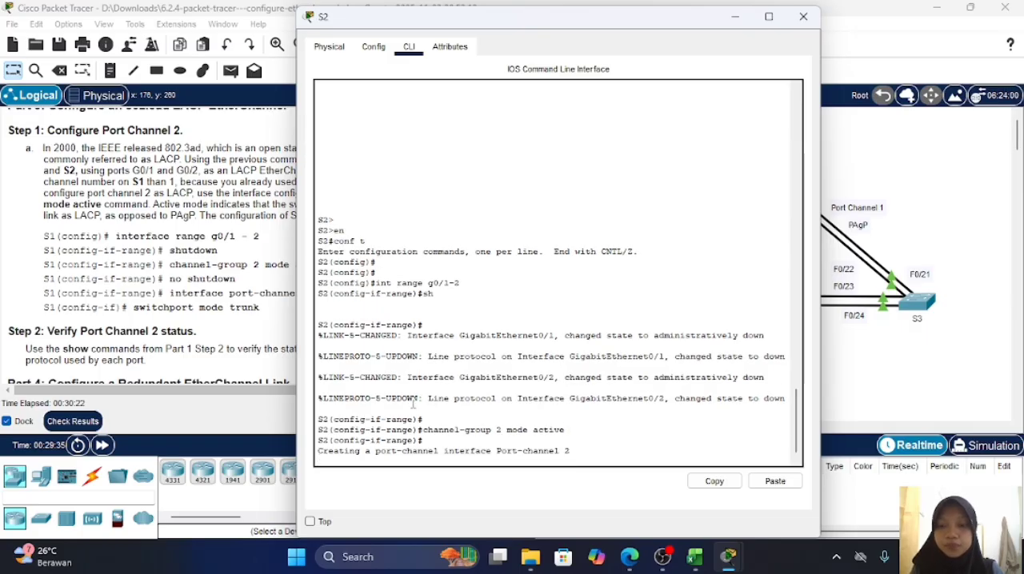
pyautogui.press('Return')
# Step: Bring S2's g0/1-2 ports back up with no shutdown
pyautogui.write('no sh')
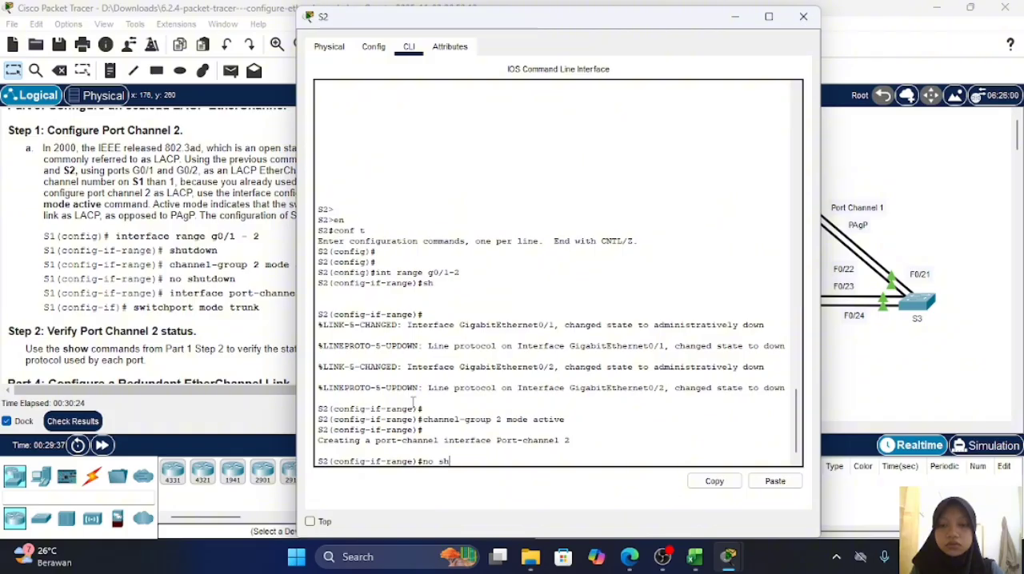
pyautogui.press('Return')
pyautogui.press('Return')
# Step: Enter interface configuration mode for port-channel 2 on switch S2
pyautogui.write('int')
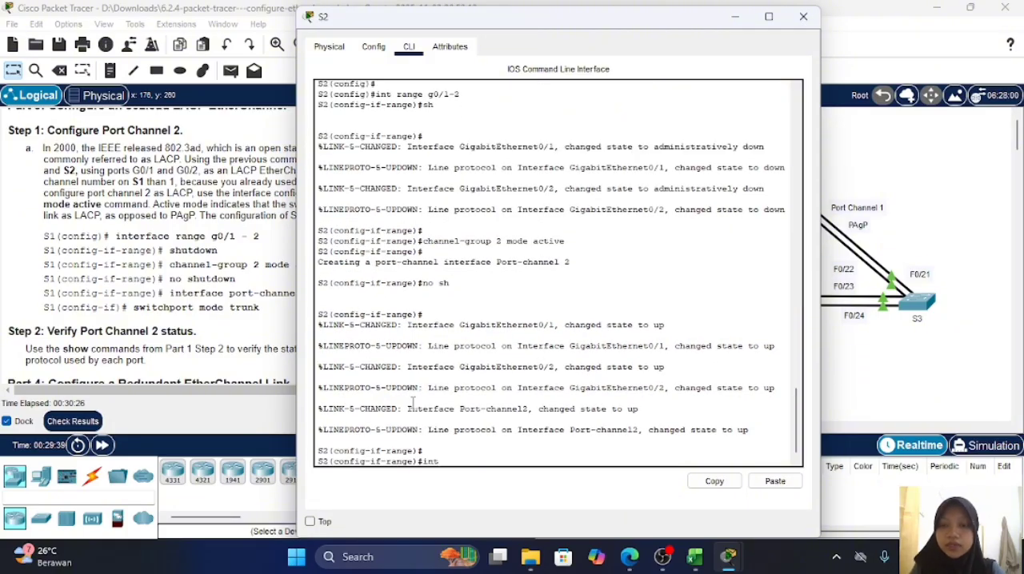
pyautogui.press('Tab')
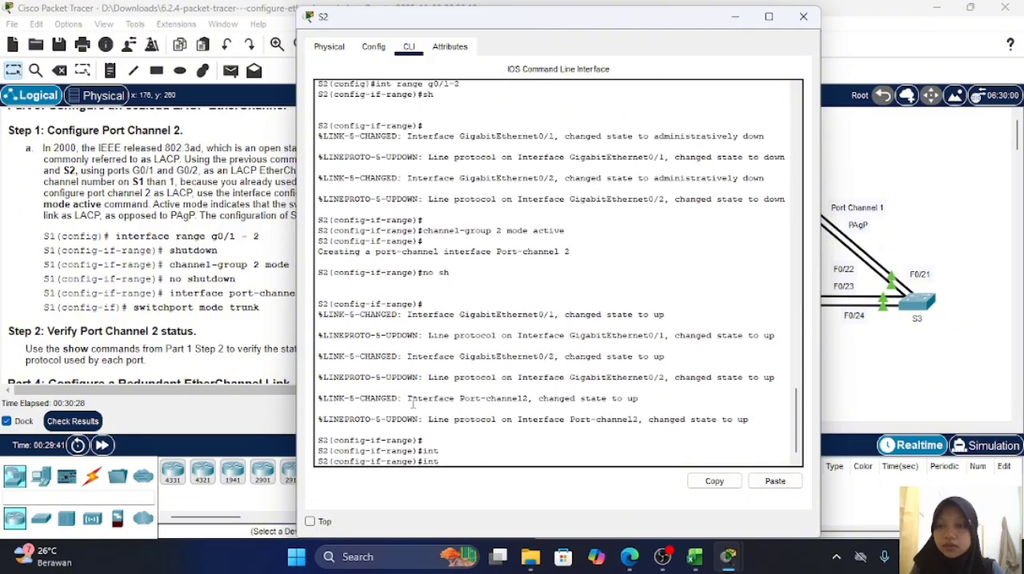
pyautogui.write('erfa')
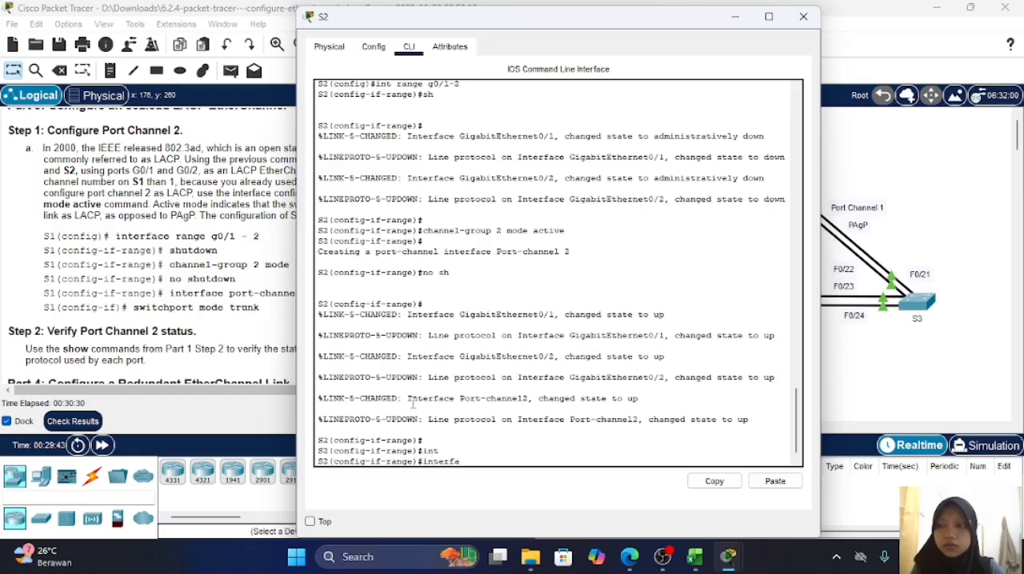
pyautogui.write('ce')
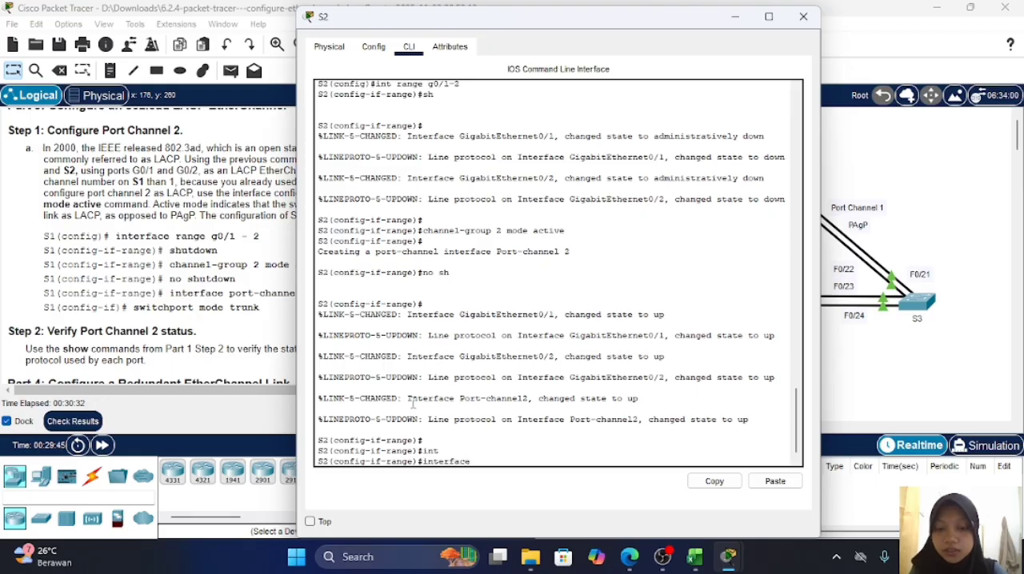
pyautogui.write(' port-')
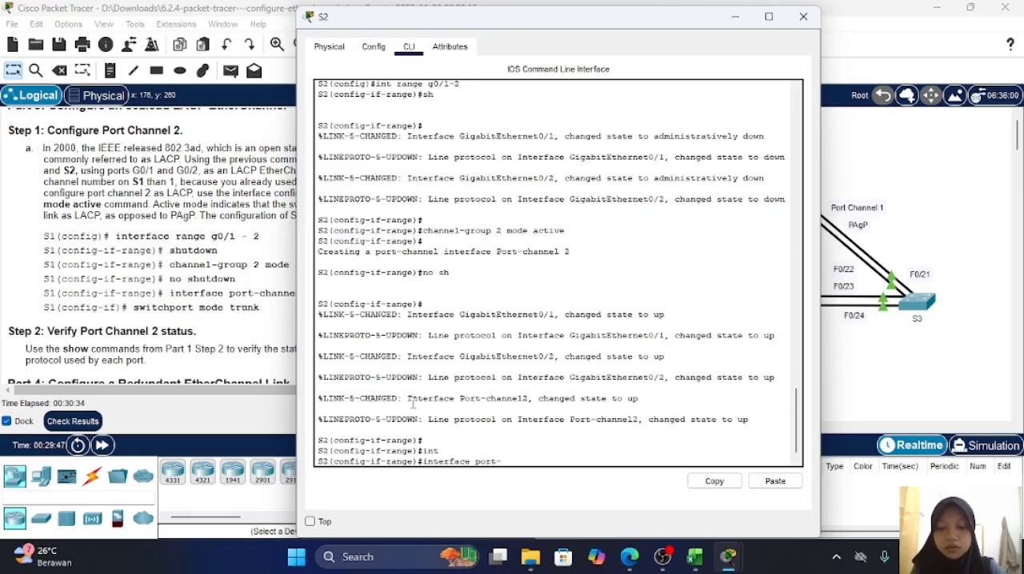
pyautogui.write('channel')
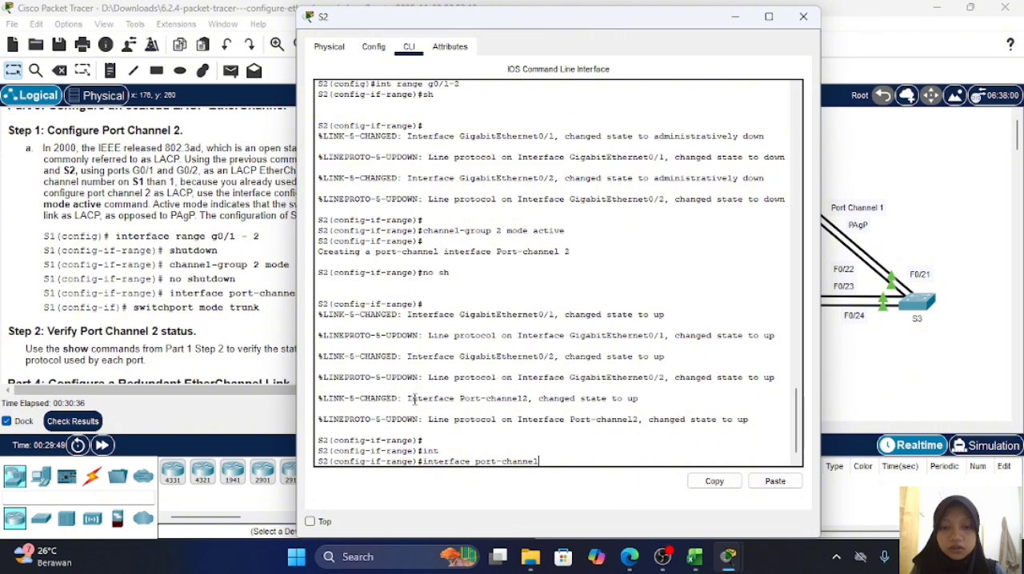
pyautogui.moveTo(608, 30); pyautogui.dragTo(651, 33)
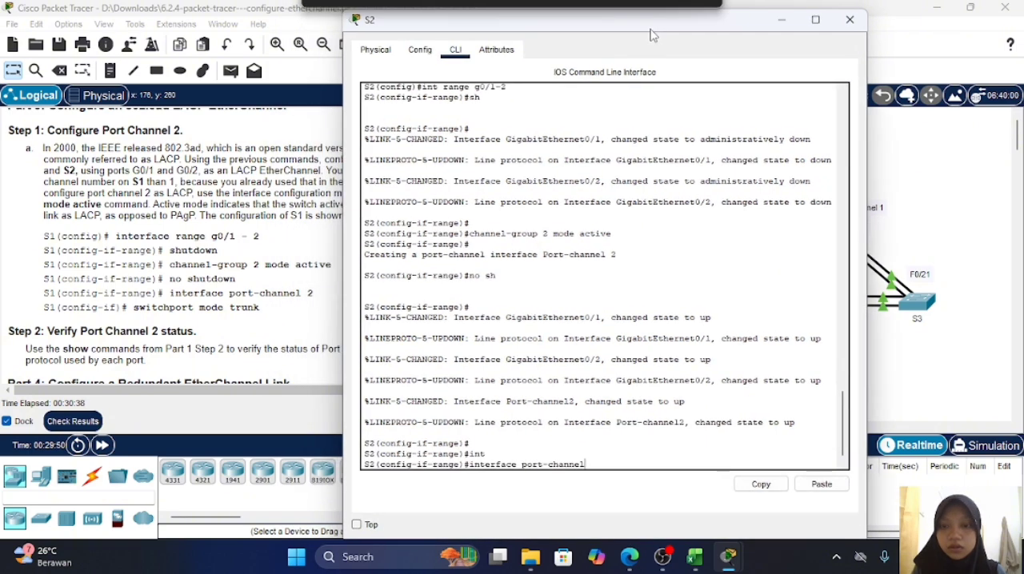
pyautogui.write('2')
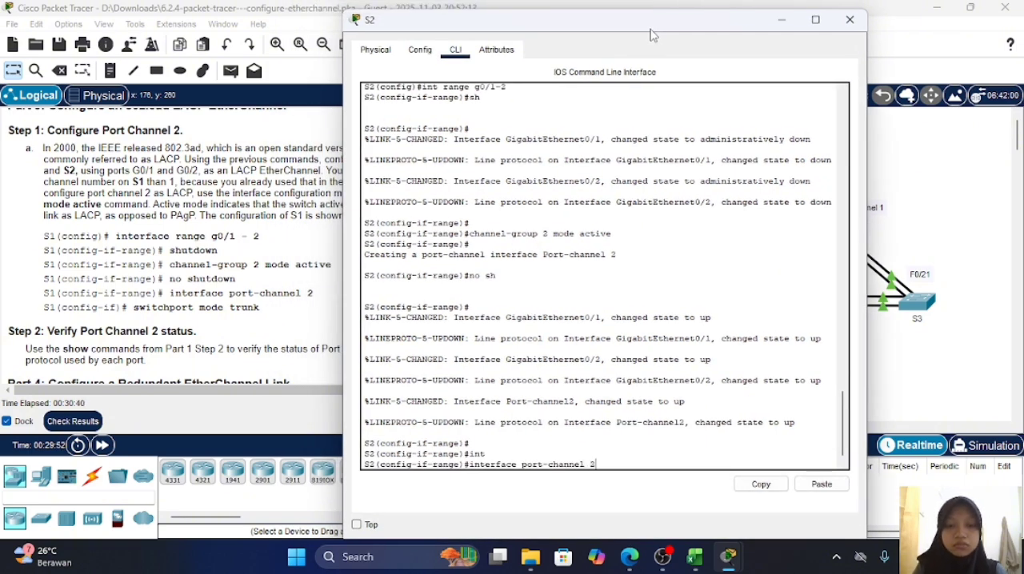
pyautogui.press('Return')
# Step: Set the port-channel 2 interface on switch S2 to trunk with switchport mode trunk
pyautogui.write('sw')
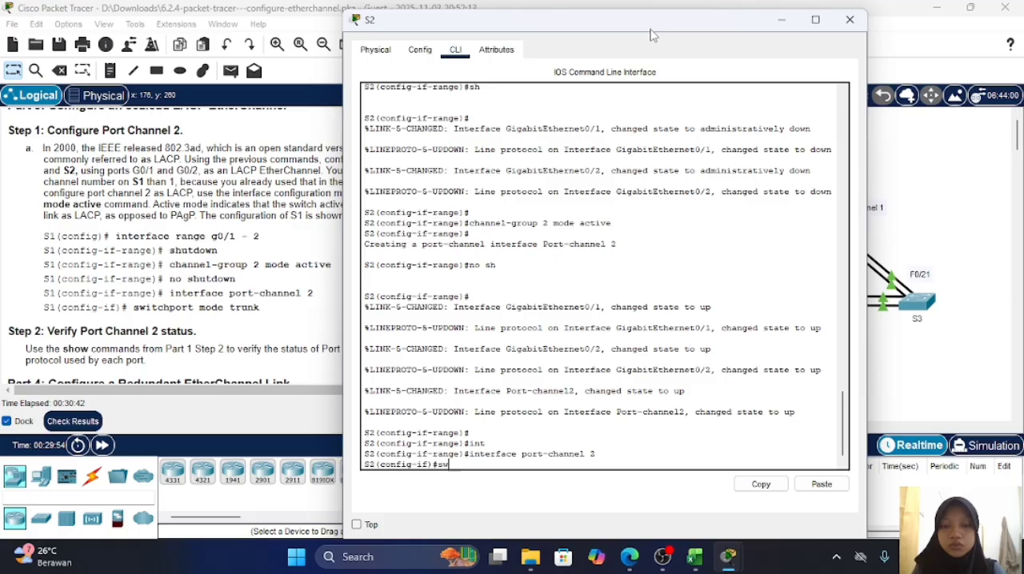
pyautogui.press('Tab')
pyautogui.write('m')
pyautogui.press('Tab')
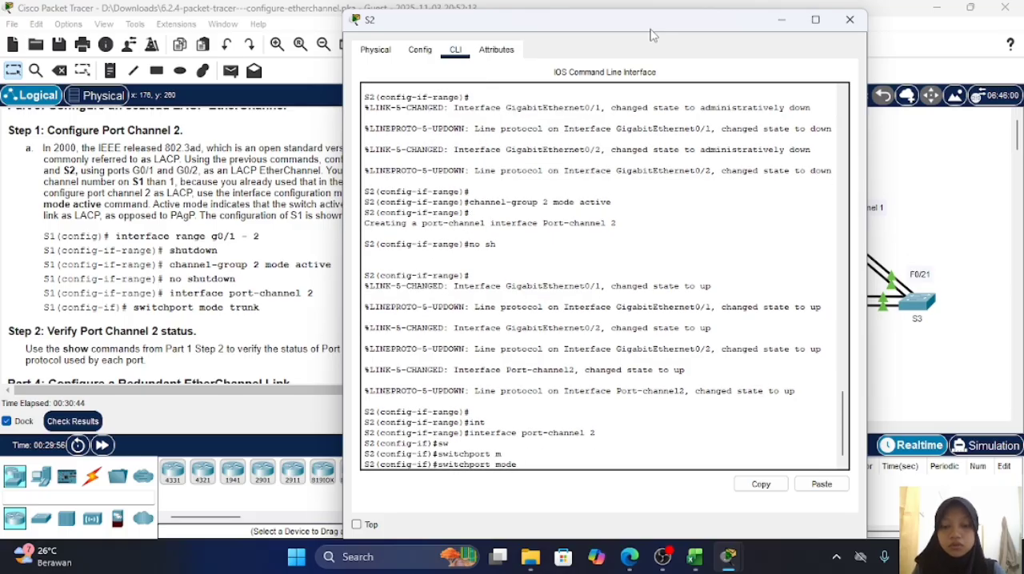
pyautogui.write('tr')
pyautogui.press('Tab')
pyautogui.press('Return')
pyautogui.press('Return')
pyautogui.press('Return')
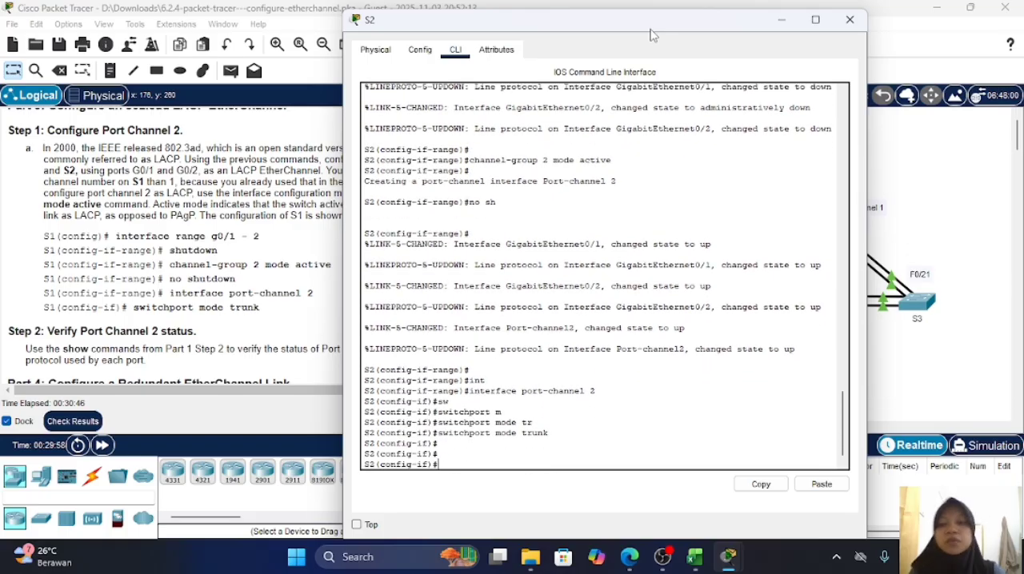
# Step: Review the lab instructions, including the Port Channel Table and the Part 4 steps for configuring Port Channel 3
pyautogui.click(290, 338)
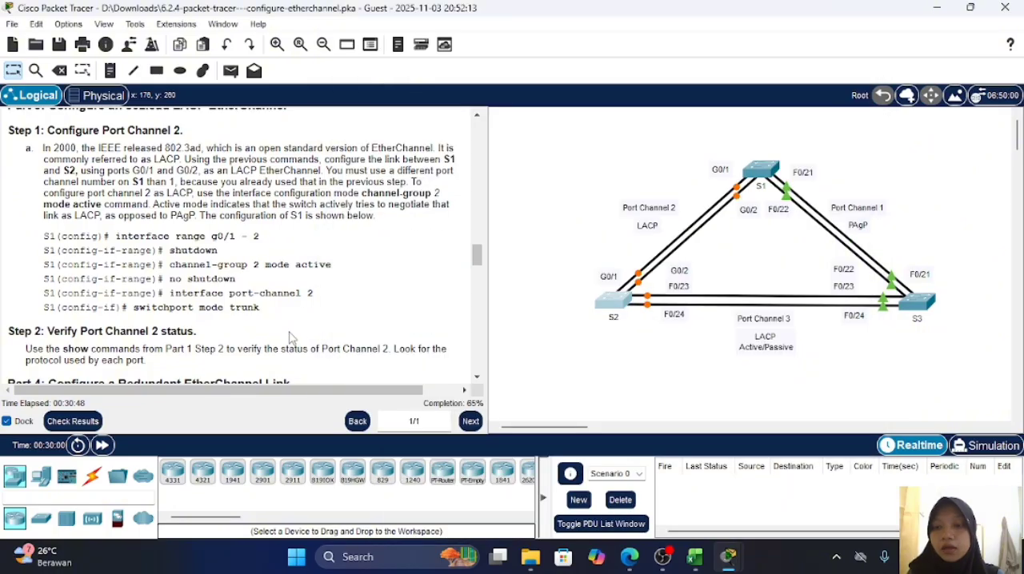
pyautogui.scroll(-1, 332, 318)
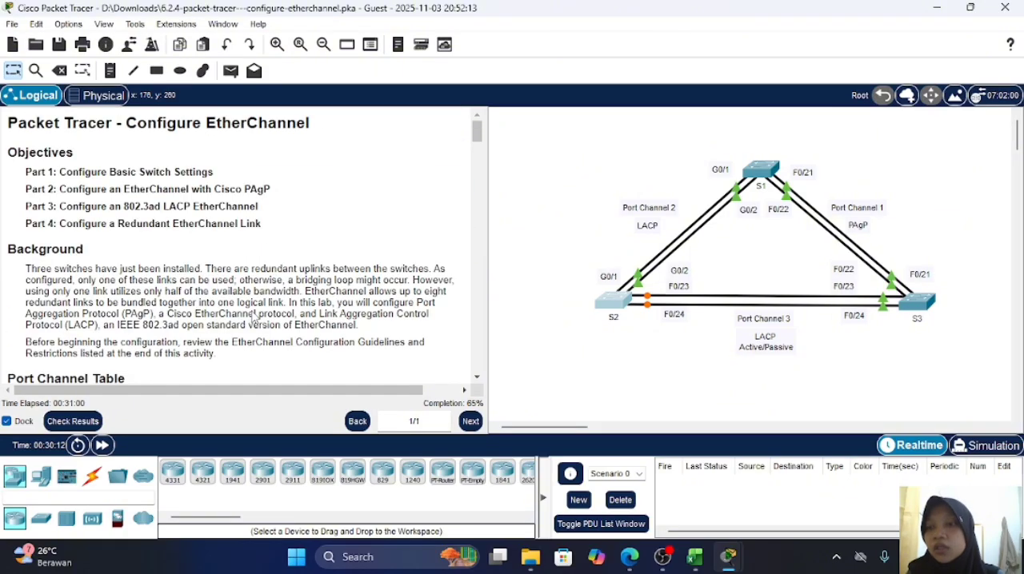
pyautogui.scroll(-6, 226, 239)
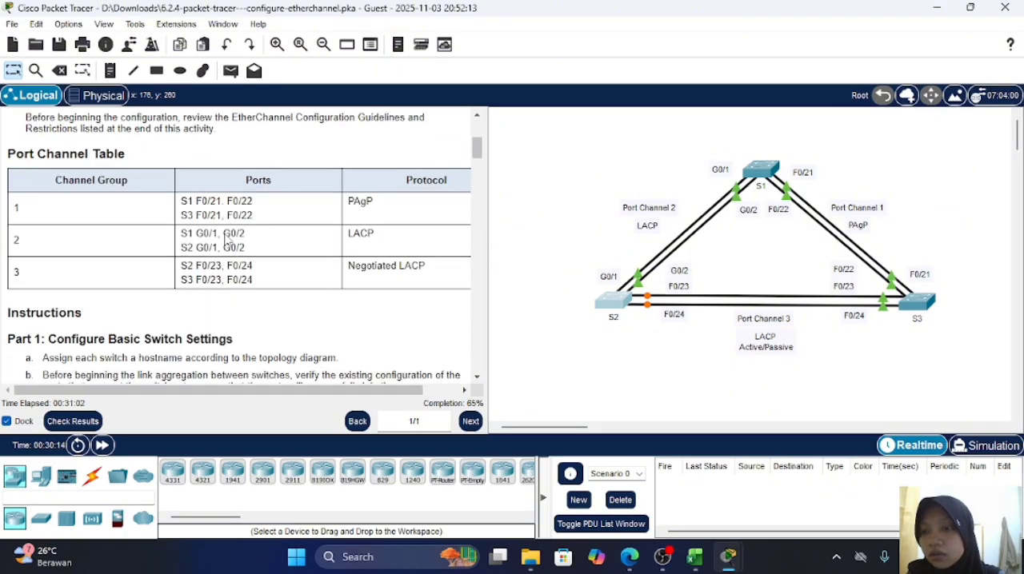
pyautogui.scroll(-5, 225, 240)
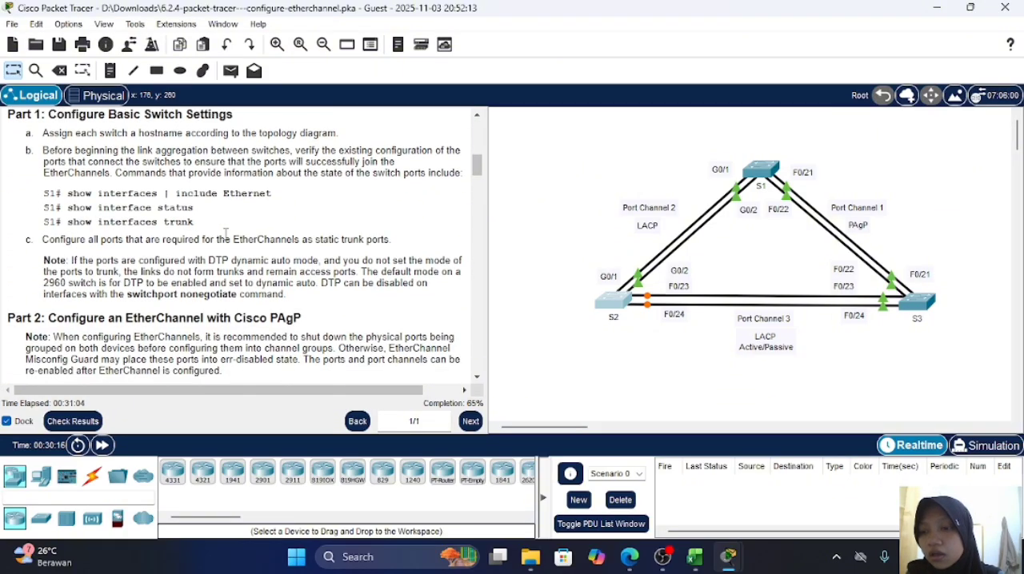
pyautogui.scroll(-1, 226, 234)
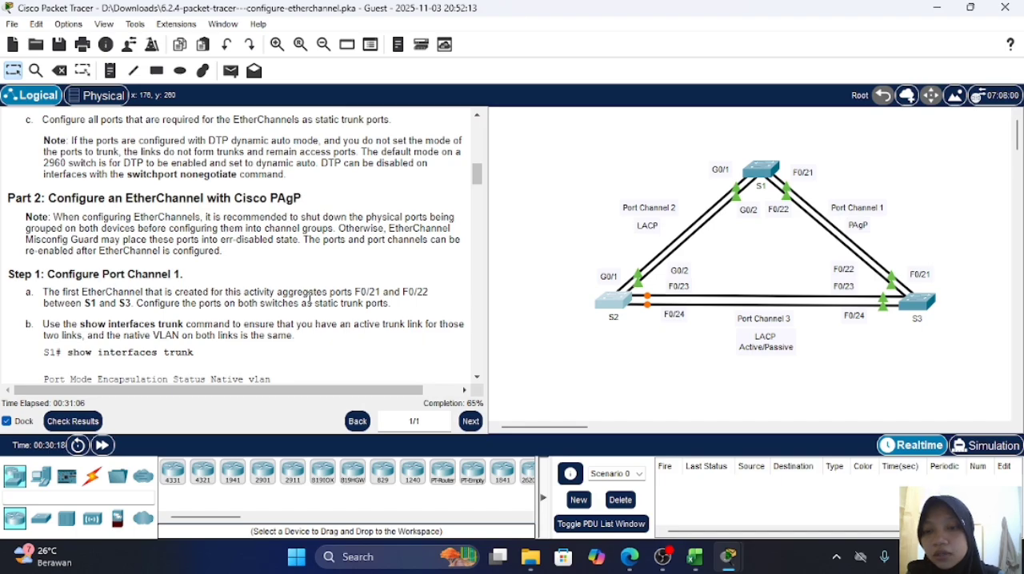
pyautogui.scroll(-15, 309, 298)
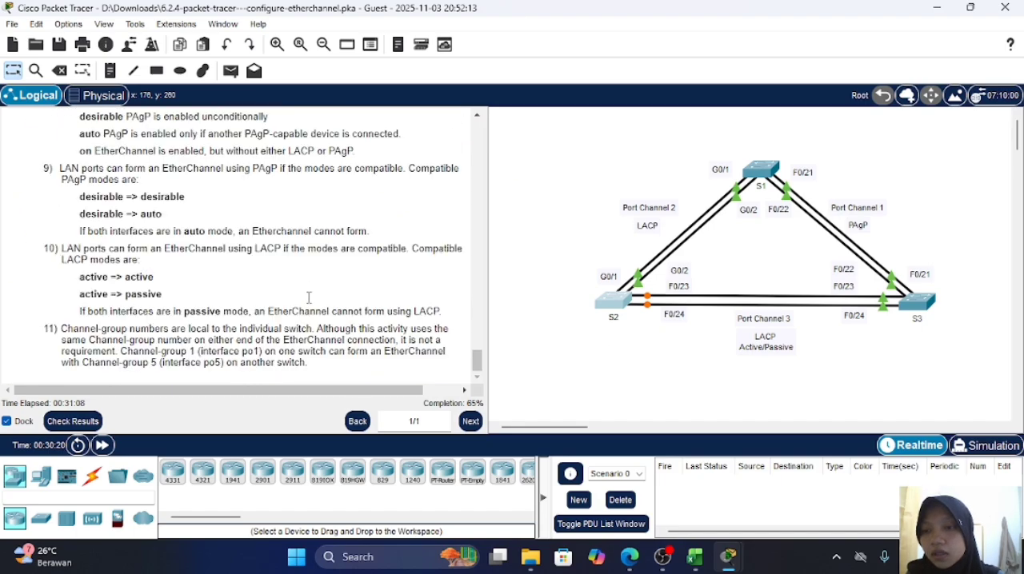
pyautogui.scroll(20, 309, 298)
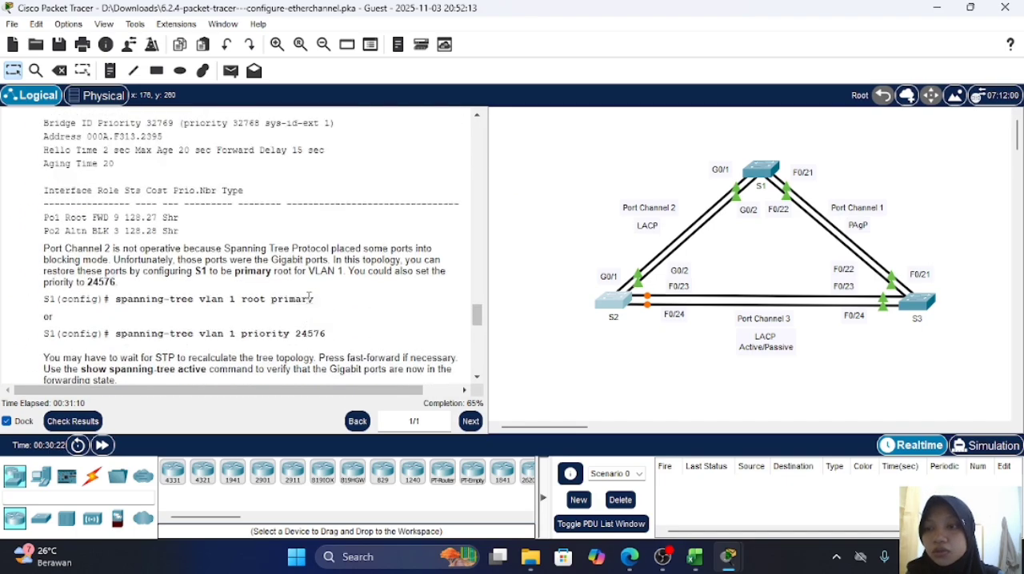
pyautogui.scroll(10, 309, 299)
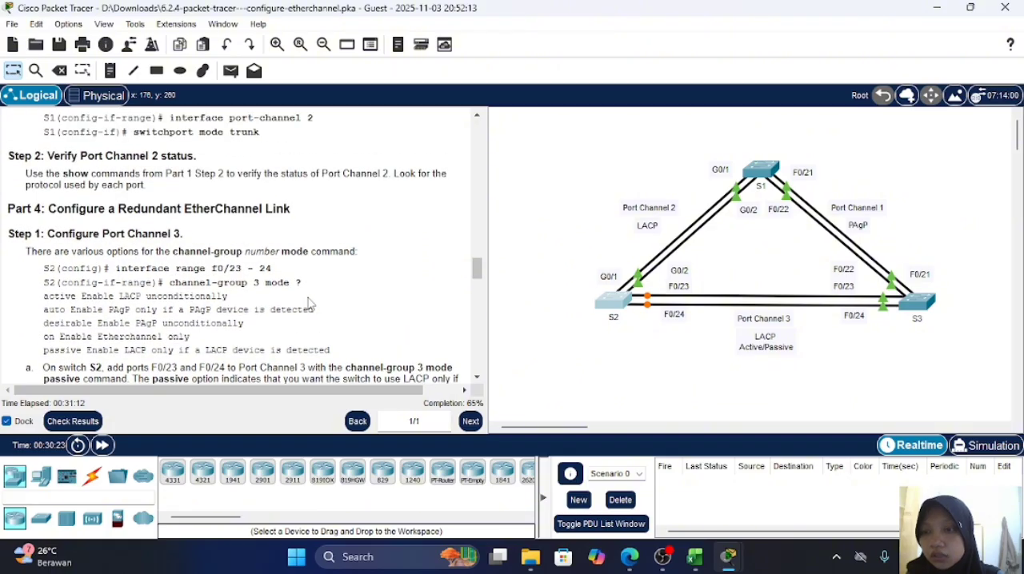
pyautogui.scroll(-3, 310, 303)
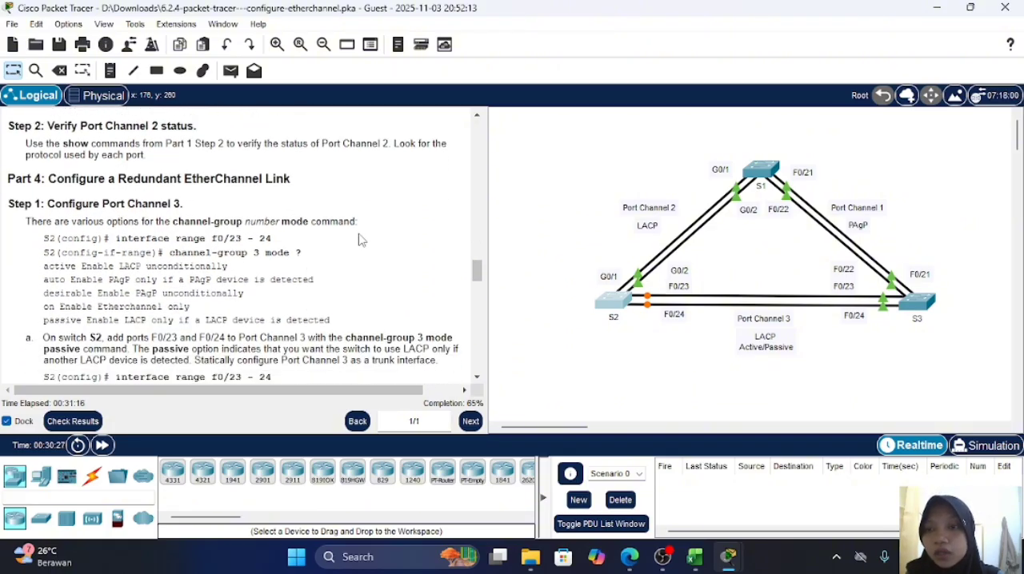
pyautogui.scroll(-1, 359, 240)
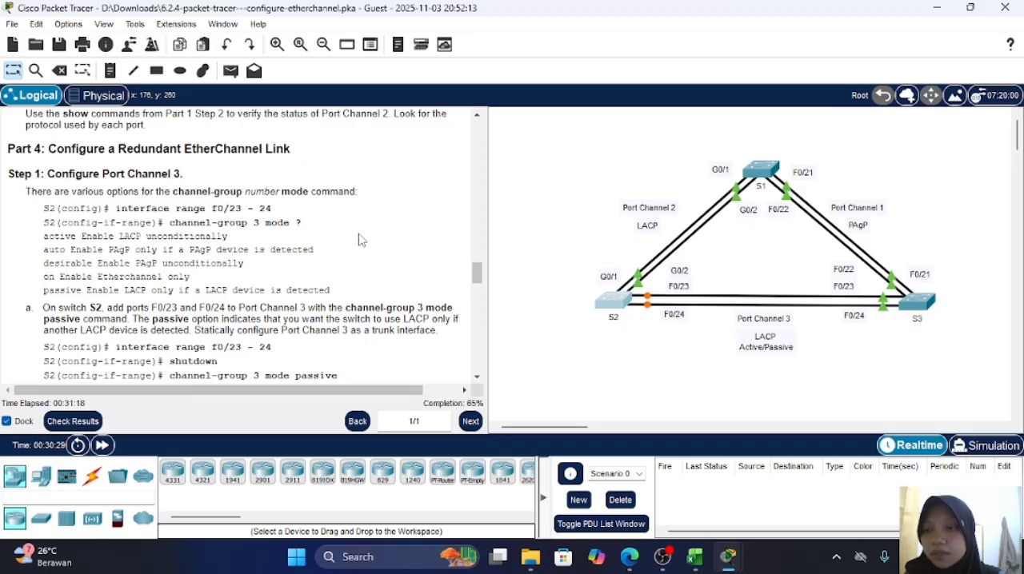
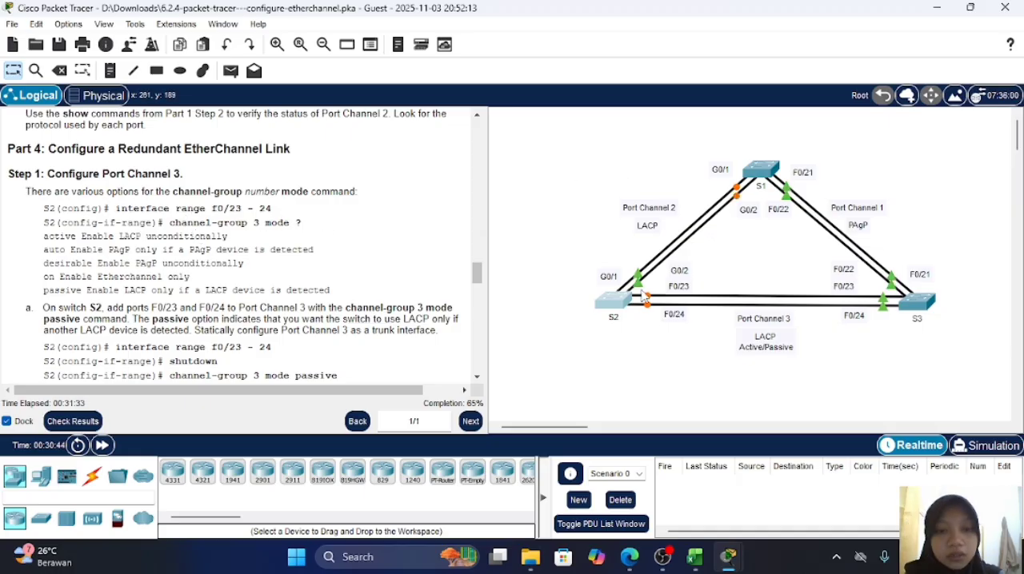
# Step: On switch S2, leave the port-channel 2 interface and enter interface range configuration for f0/23-24
pyautogui.click(621, 305)
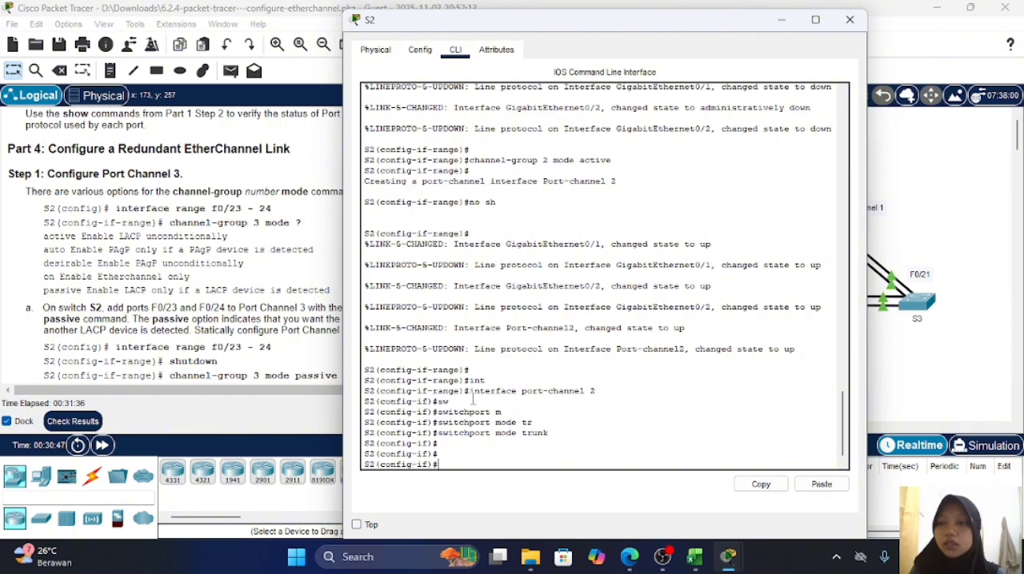
pyautogui.write('in')
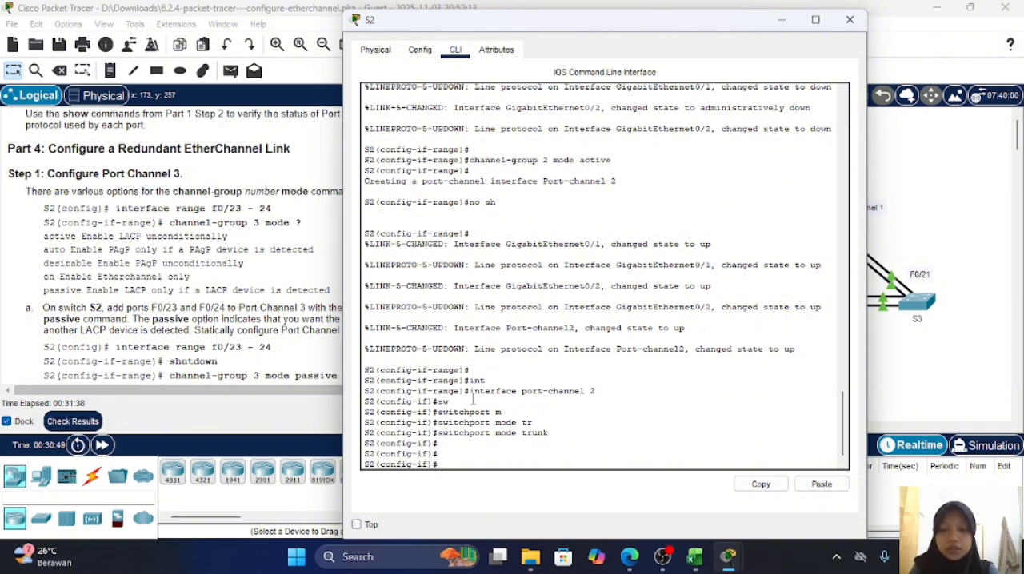
pyautogui.write('exit')
pyautogui.press('Return')
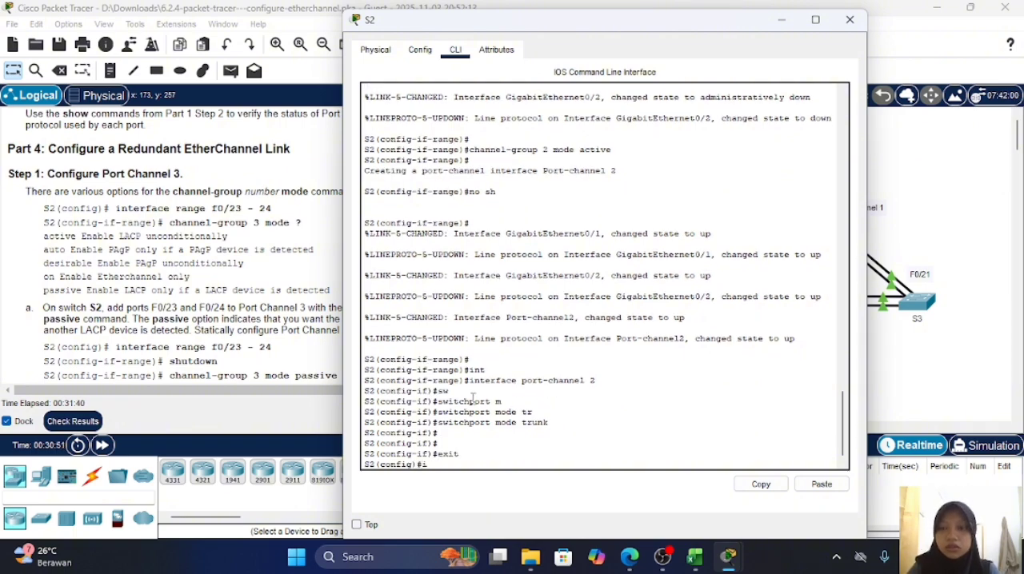
pyautogui.write('int range')
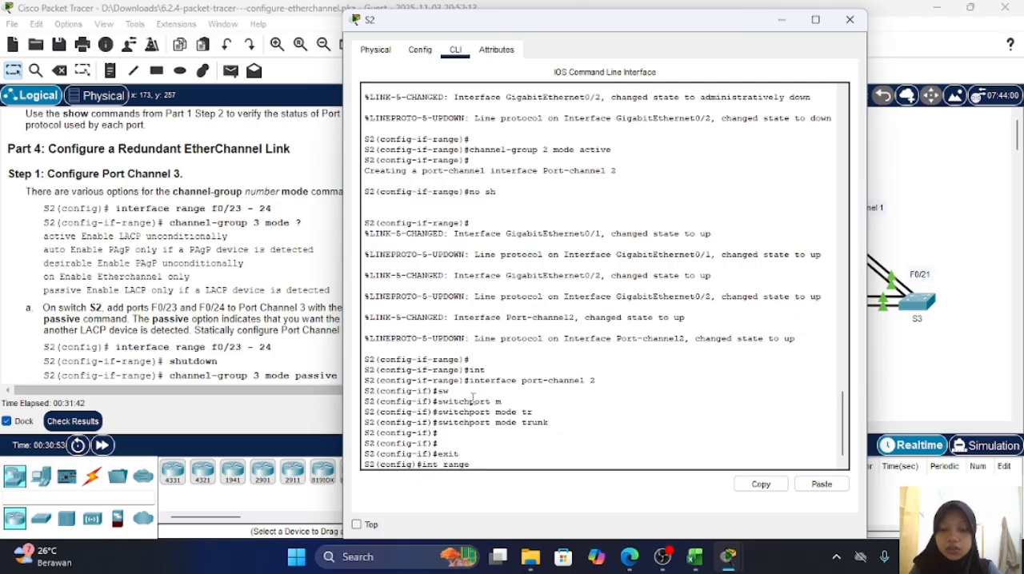
pyautogui.write(' f0/2')
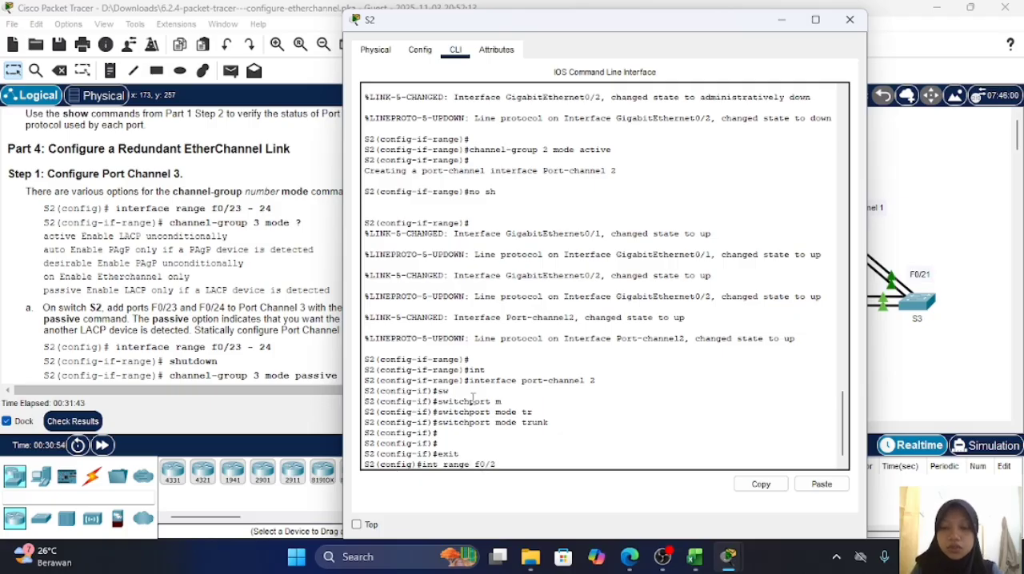
pyautogui.write('3-24')
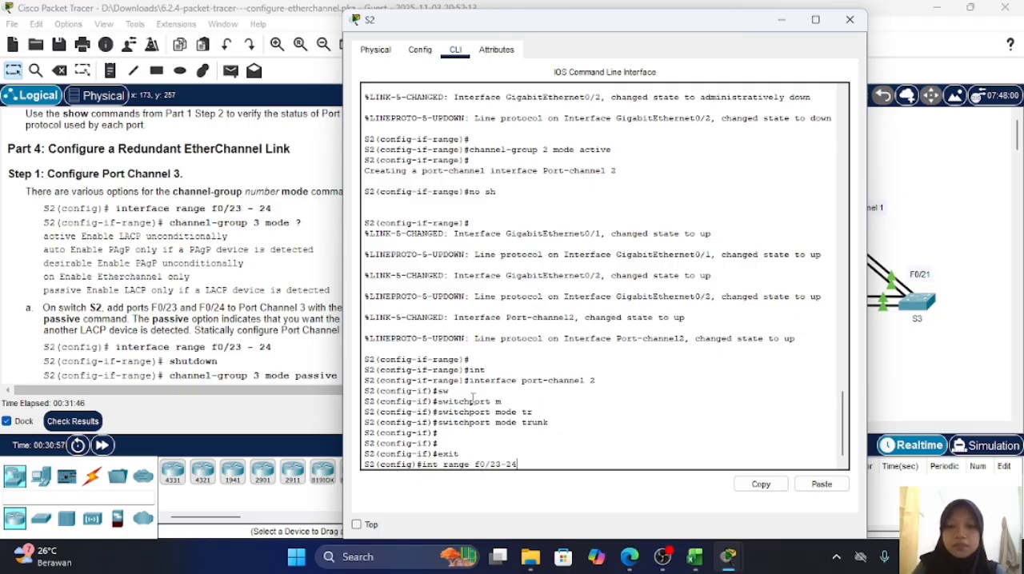
pyautogui.press('Return')
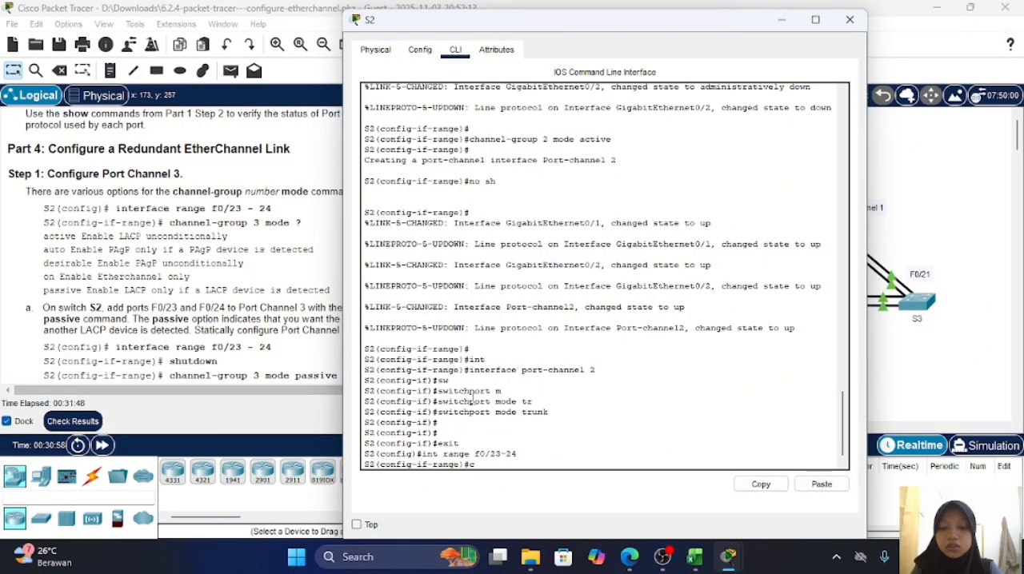
# Step: List the available mode options for channel-group 3 on S2's f0/23-24 range using the command help
pyautogui.write('channel-')
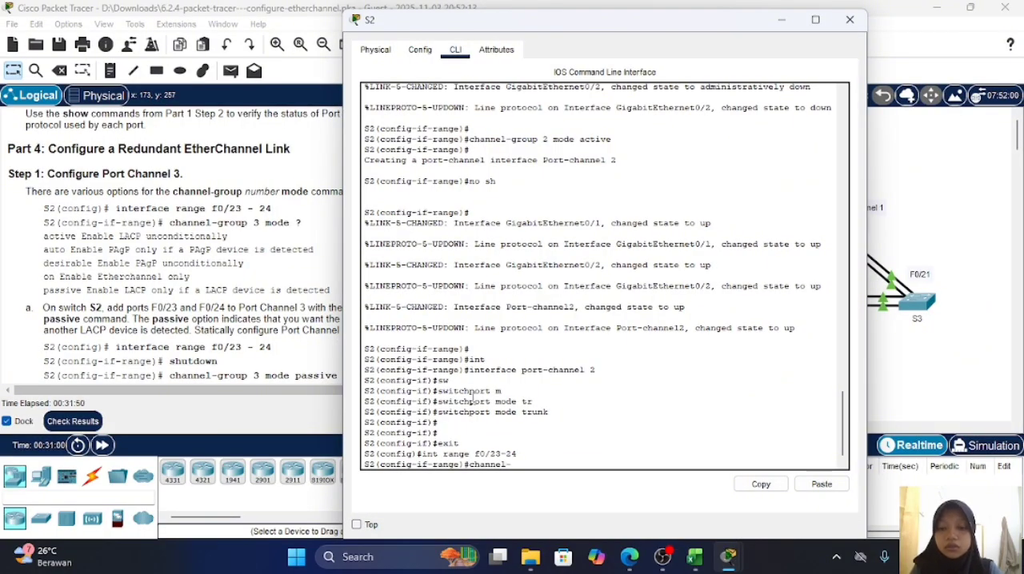
pyautogui.write('group ,o')
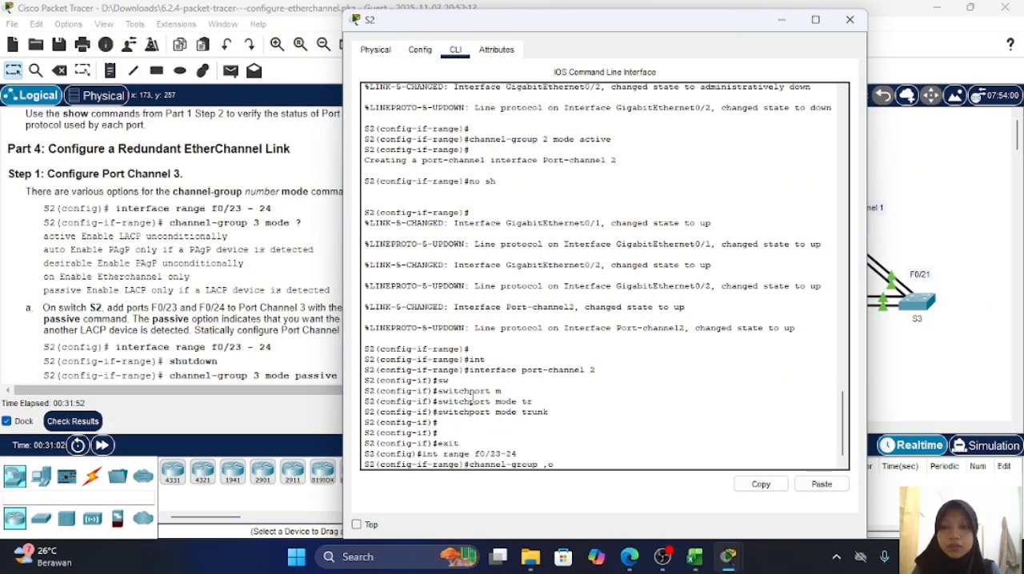
pyautogui.write('d')
pyautogui.press('BackSpace')
pyautogui.press('BackSpace')
pyautogui.press('BackSpace')
pyautogui.write('mode')
pyautogui.press('BackSpace')
pyautogui.press('BackSpace')
pyautogui.press('BackSpace')
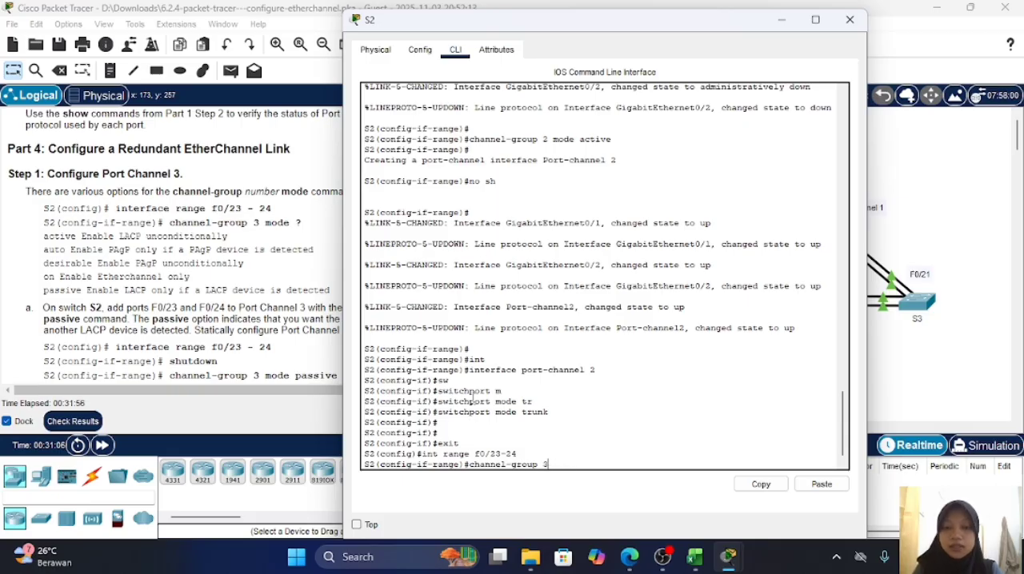
pyautogui.write('3 mode')
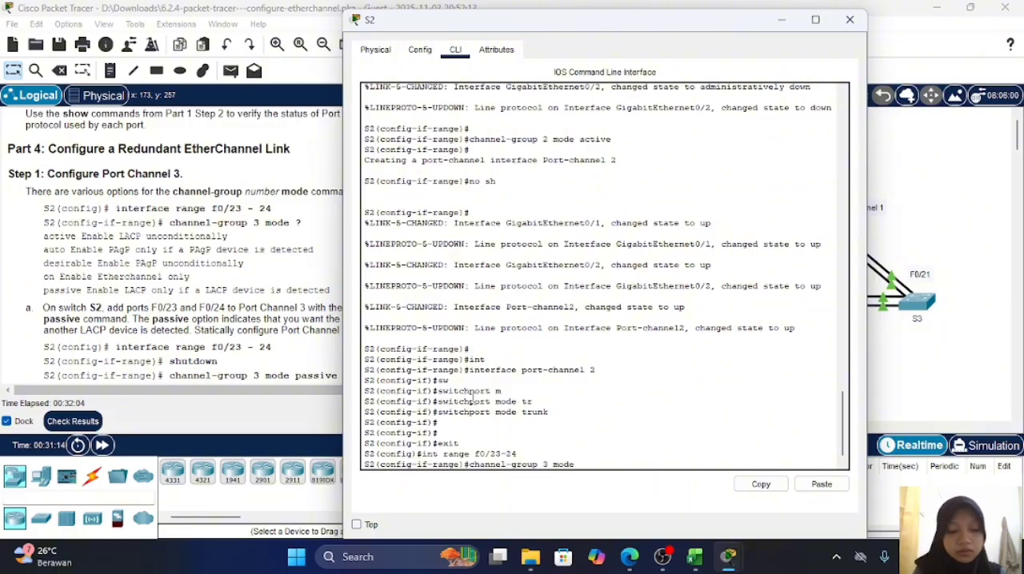
pyautogui.write('?')
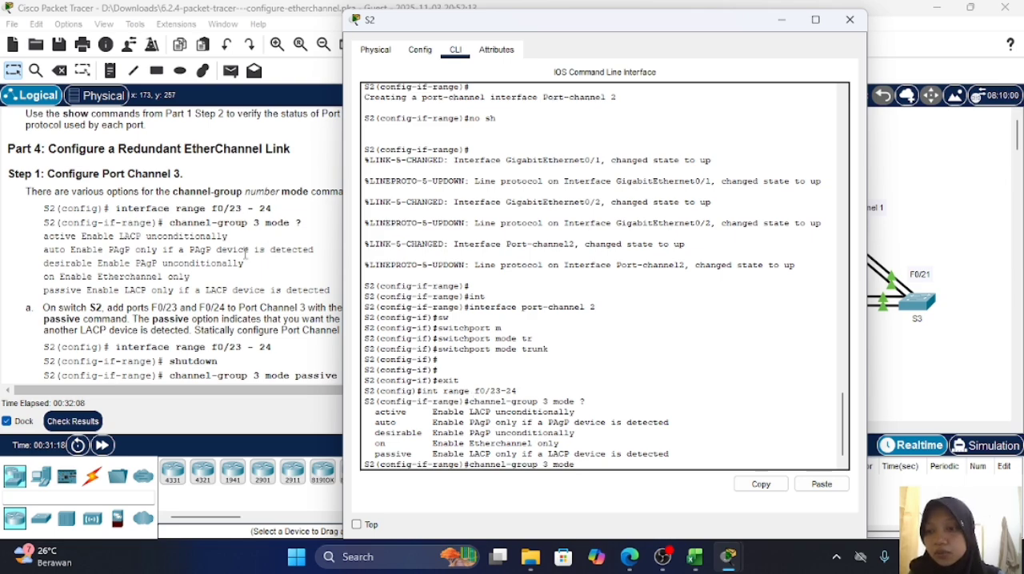
# Step: Check lab steps a and b for Port Channel 3, discard the partial channel-group command on S2, and exit to global configuration
pyautogui.scroll(-1, 238, 262)
pyautogui.scroll(-1, 238, 262)
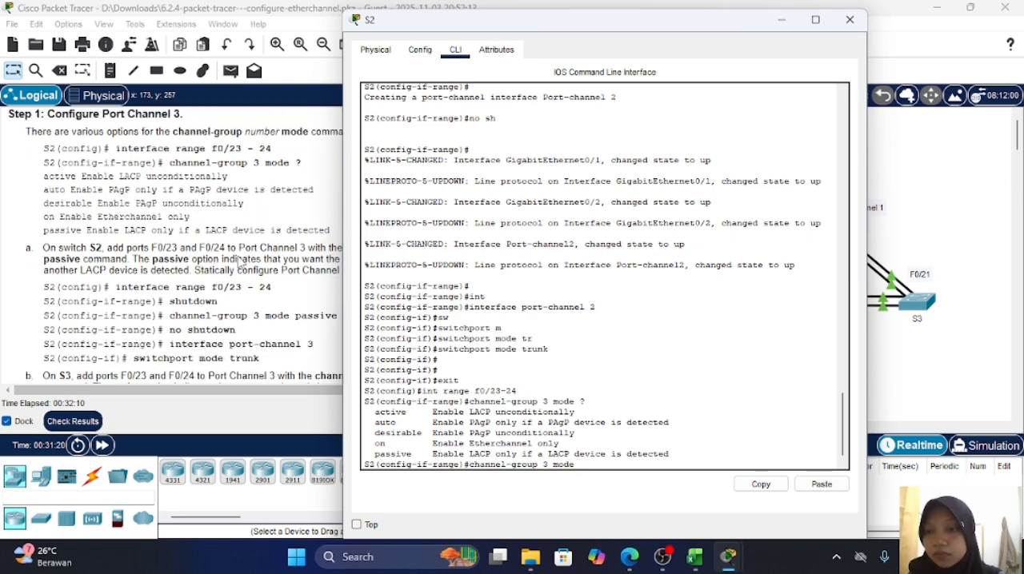
pyautogui.click(238, 261)
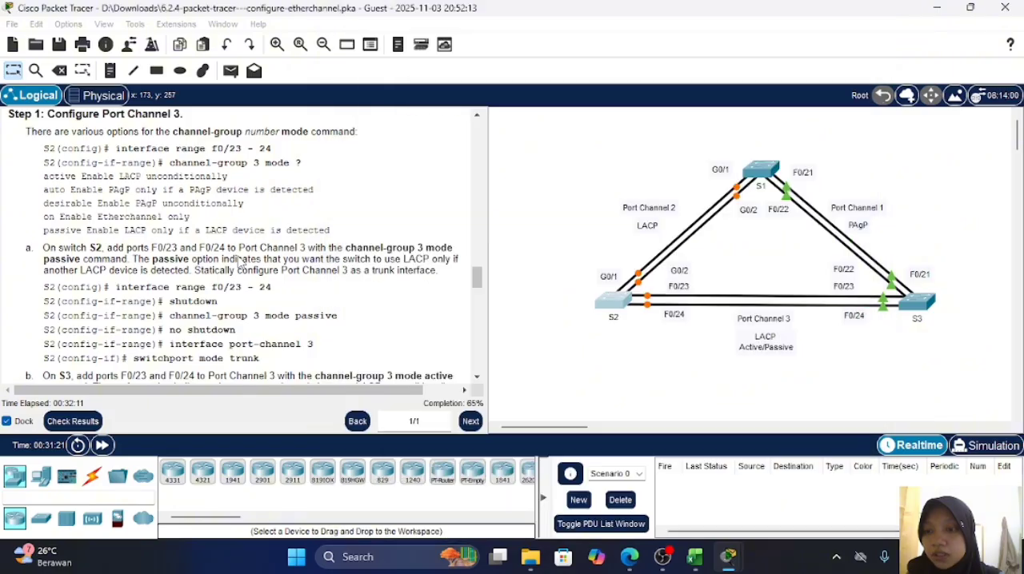
pyautogui.scroll(-1, 143, 250)
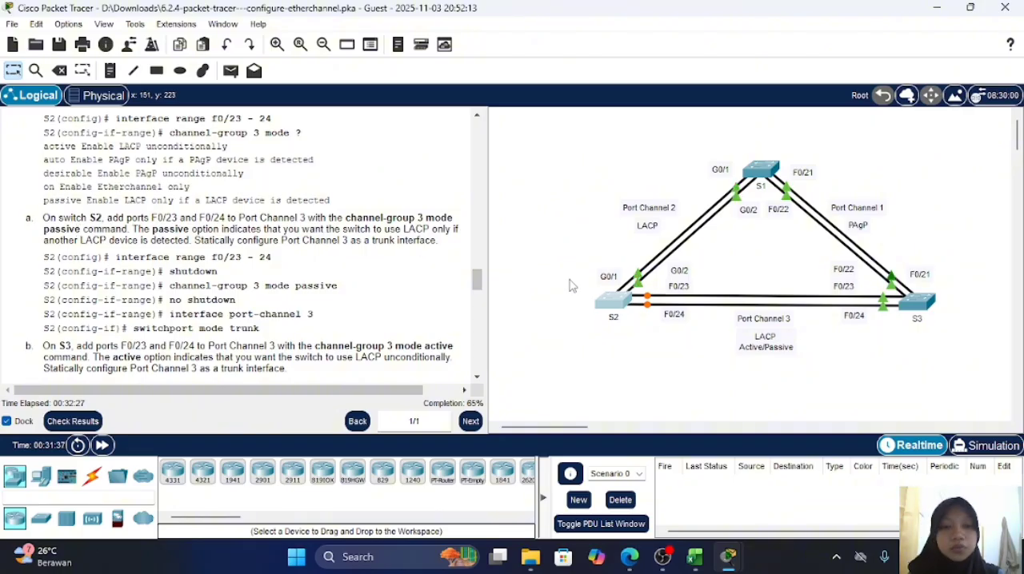
pyautogui.click(611, 301)
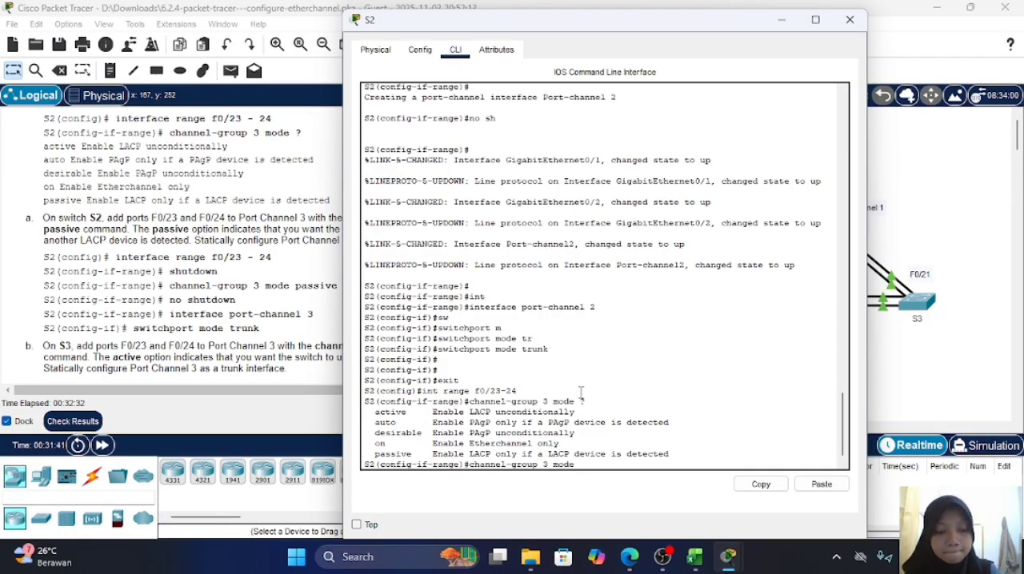
pyautogui.press('BackSpace')
pyautogui.press('BackSpace')
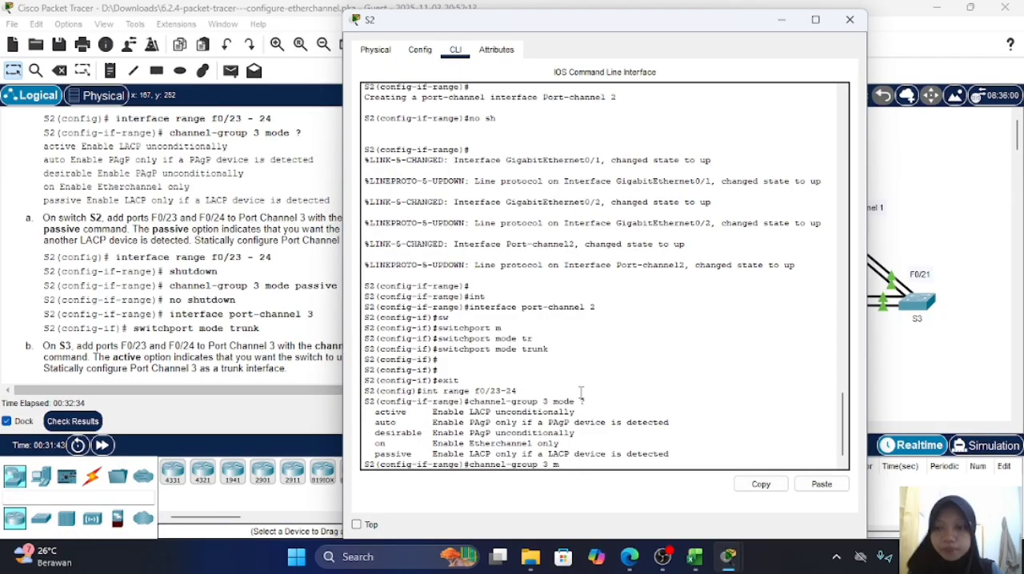
pyautogui.press('BackSpace')
pyautogui.press('BackSpace')
pyautogui.press('BackSpace')
pyautogui.press('BackSpace')
pyautogui.press('BackSpace')
pyautogui.press('BackSpace')
pyautogui.press('BackSpace')
pyautogui.press('BackSpace')
pyautogui.press('BackSpace')
pyautogui.press('BackSpace')
pyautogui.press('BackSpace')
pyautogui.press('BackSpace')
pyautogui.press('BackSpace')
pyautogui.press('BackSpace')
pyautogui.press('BackSpace')
pyautogui.press('BackSpace')
pyautogui.press('BackSpace')
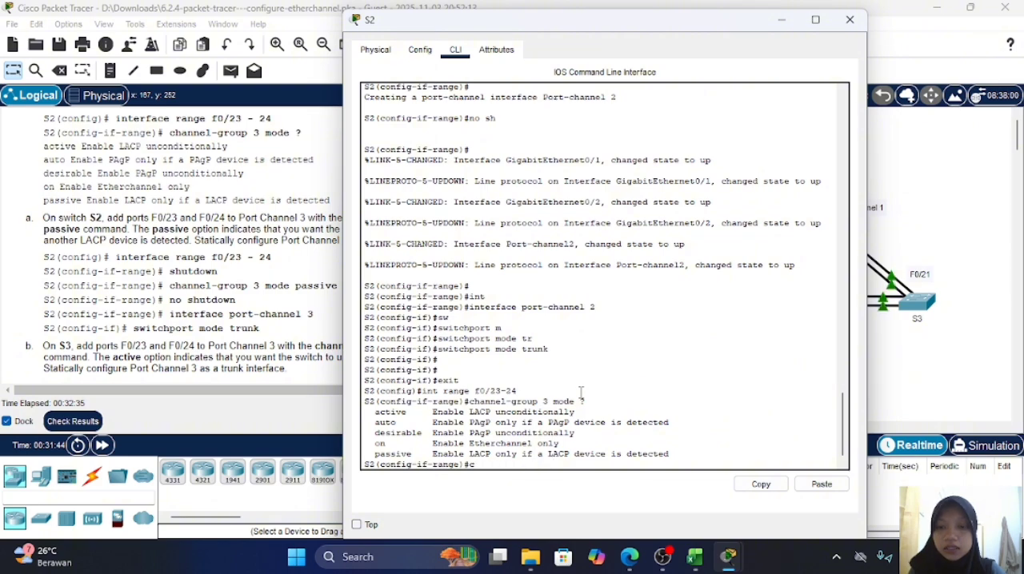
pyautogui.write('exit')
pyautogui.press('Return')
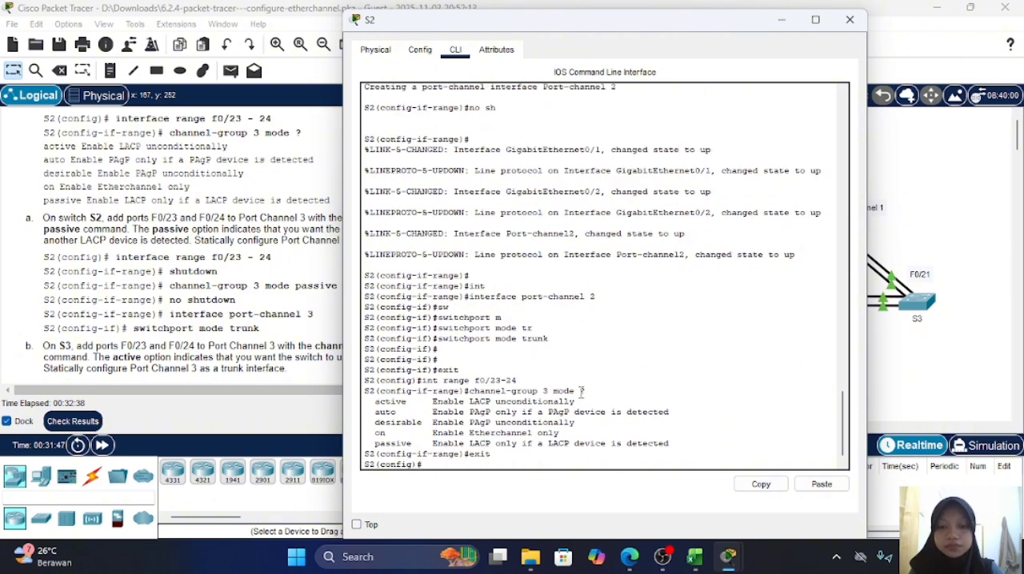
# Step: Enter interface range f0/23-24 on S2 and shut down both ports
pyautogui.press('Return')
pyautogui.write('int')
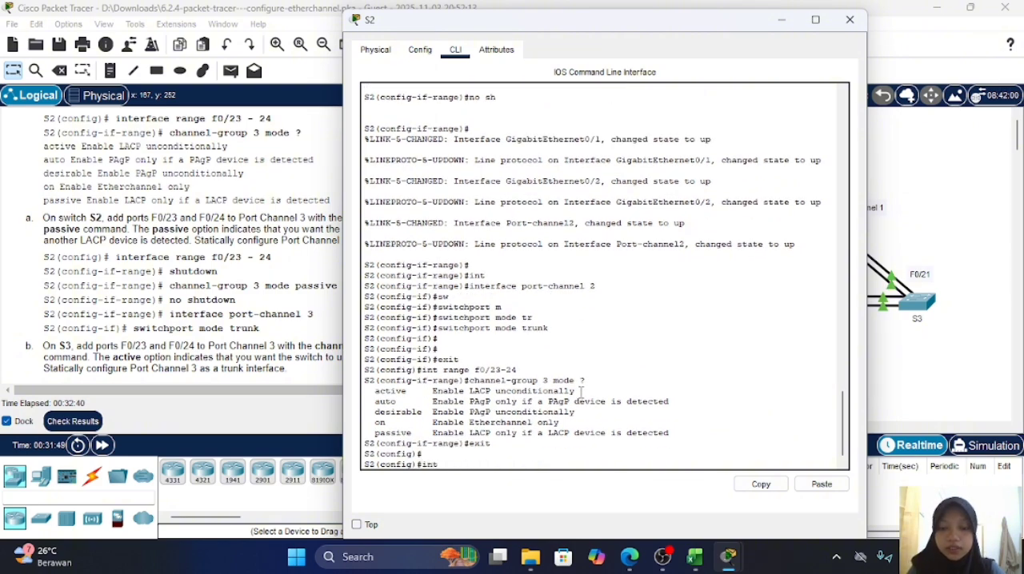
pyautogui.write(' range f0')
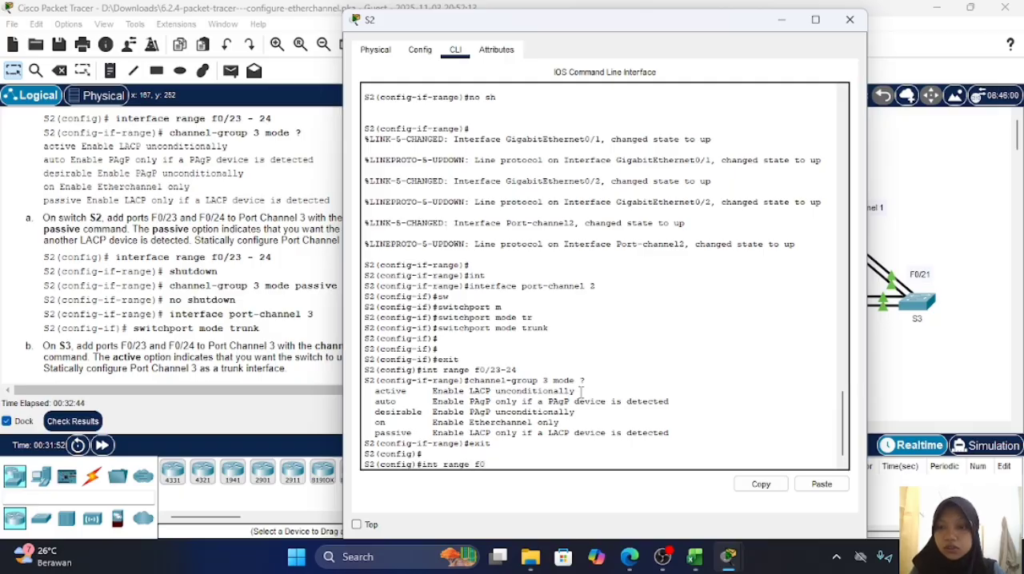
pyautogui.write('/2')
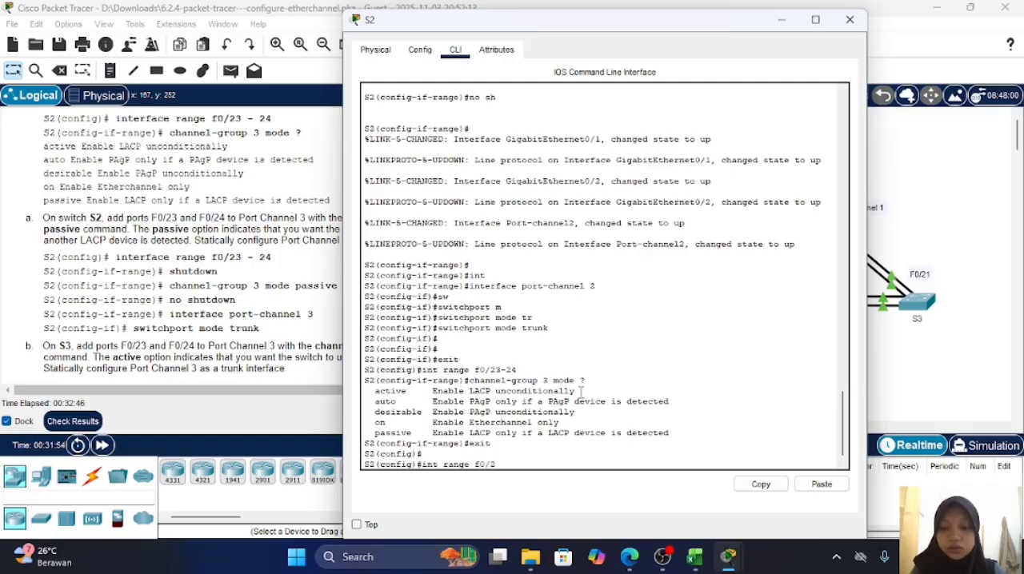
pyautogui.write('3-24')
pyautogui.press('Return')
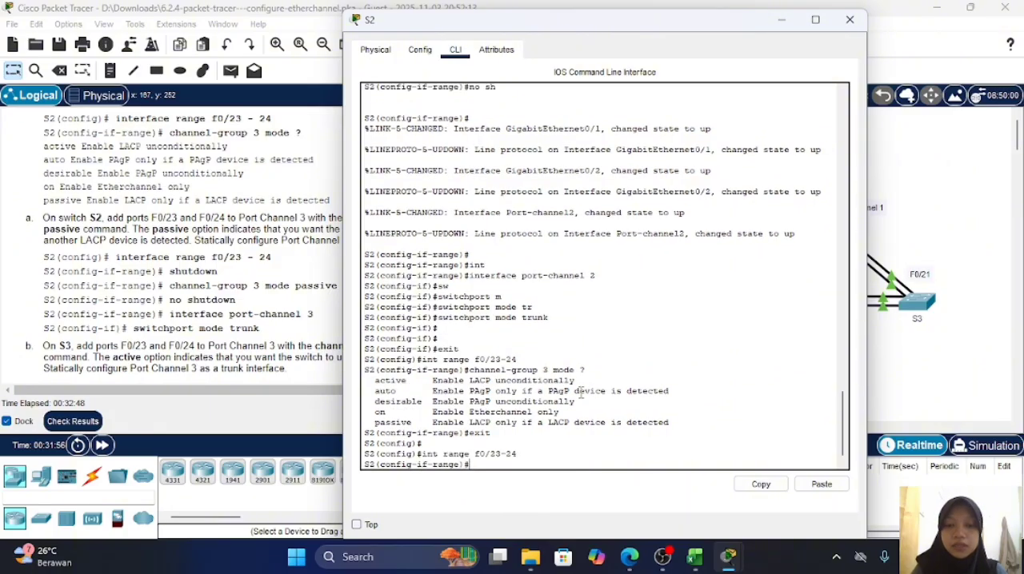
pyautogui.write('shu')
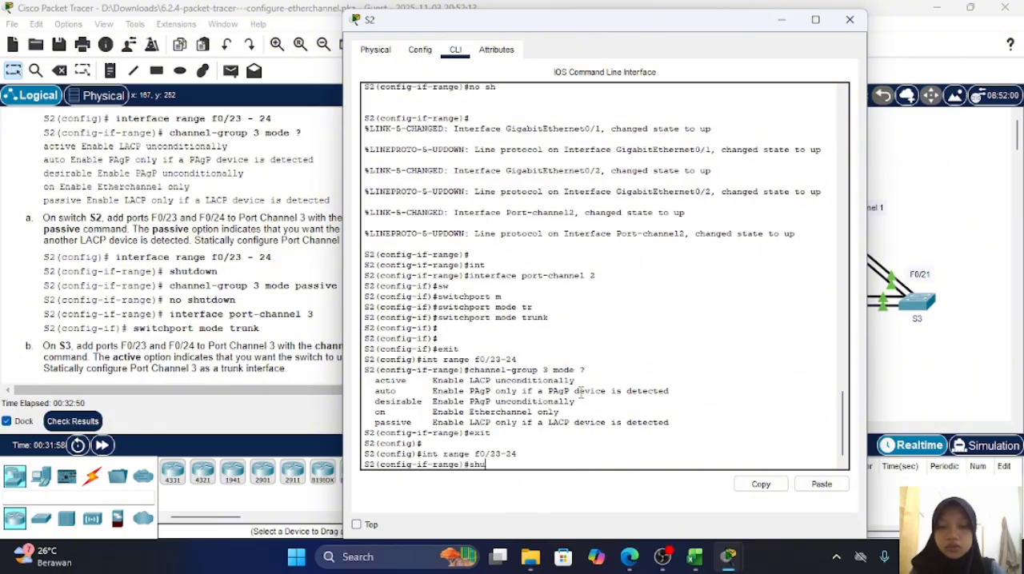
pyautogui.press('Return')
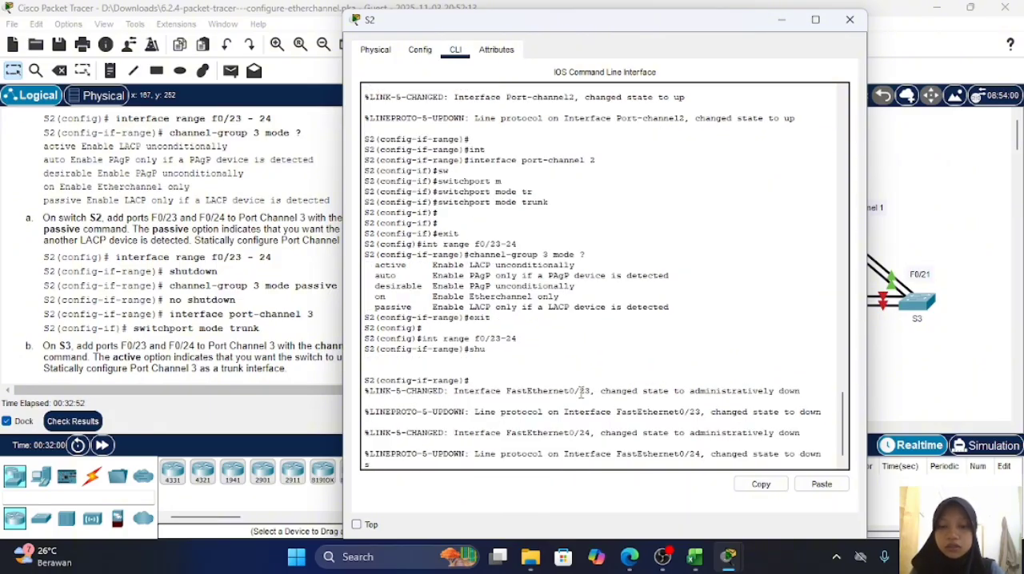
pyautogui.press('Return')
pyautogui.press('Return')
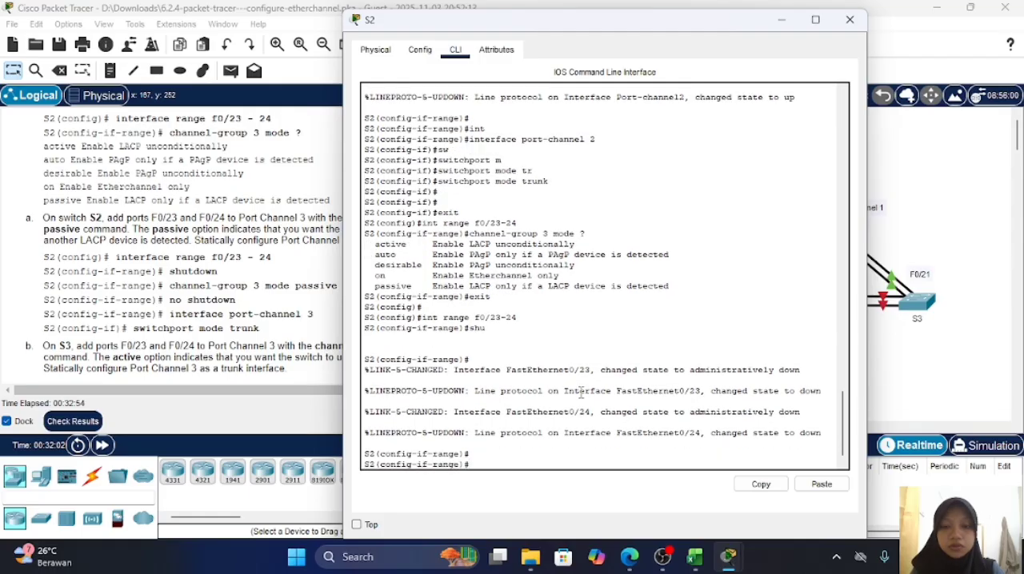
# Step: Add S2's f0/23-24 ports to Port Channel 3 with channel-group 3 mode passive
pyautogui.write('cha')
pyautogui.press('Tab')
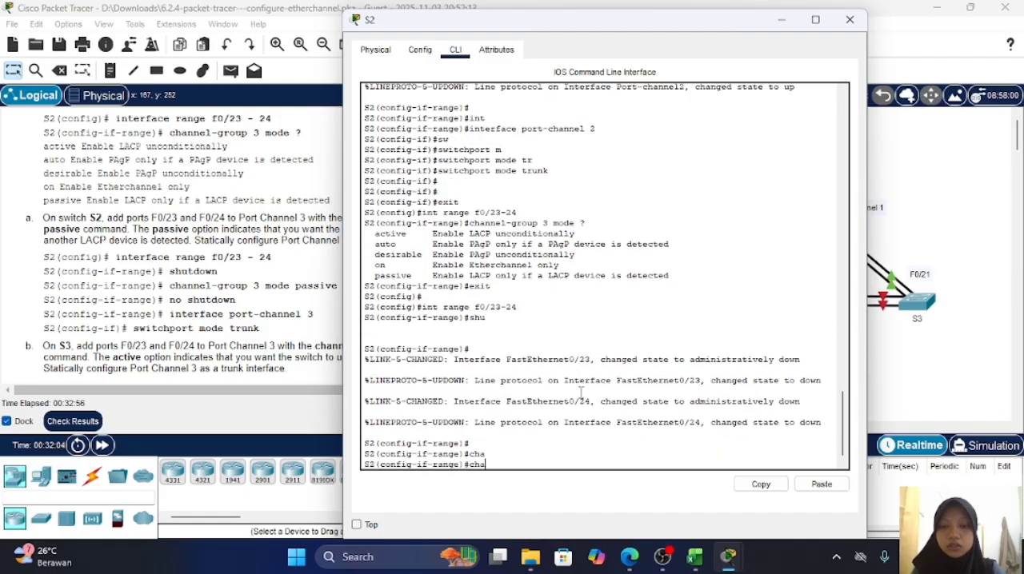
pyautogui.write('nnel-')
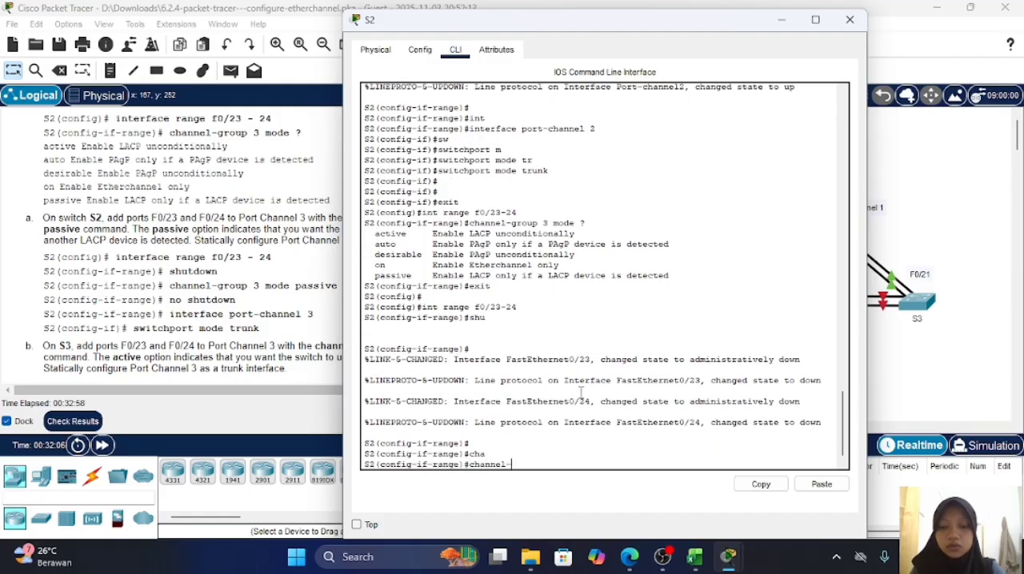
pyautogui.write('group 3')
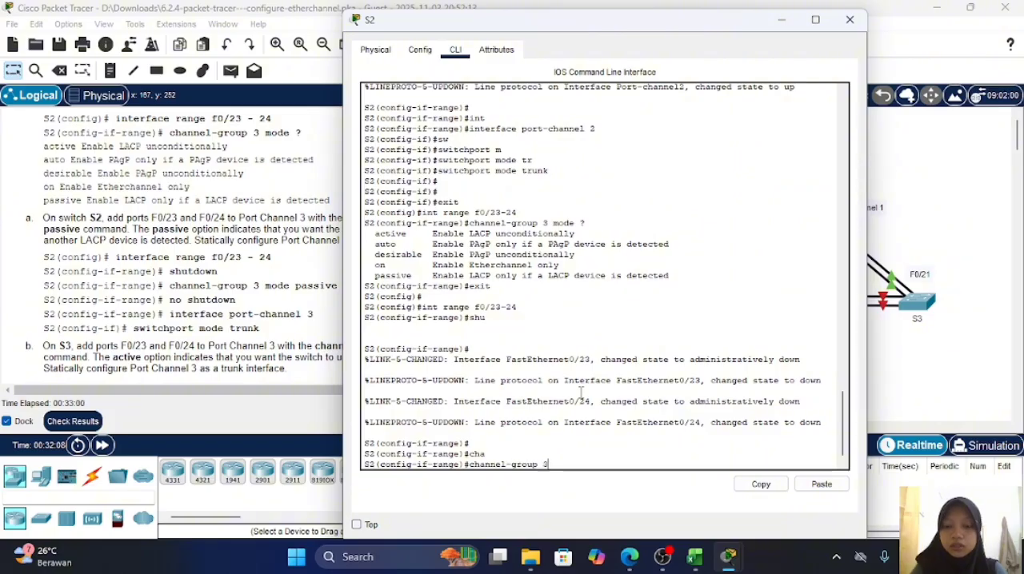
pyautogui.write(' mode pass')
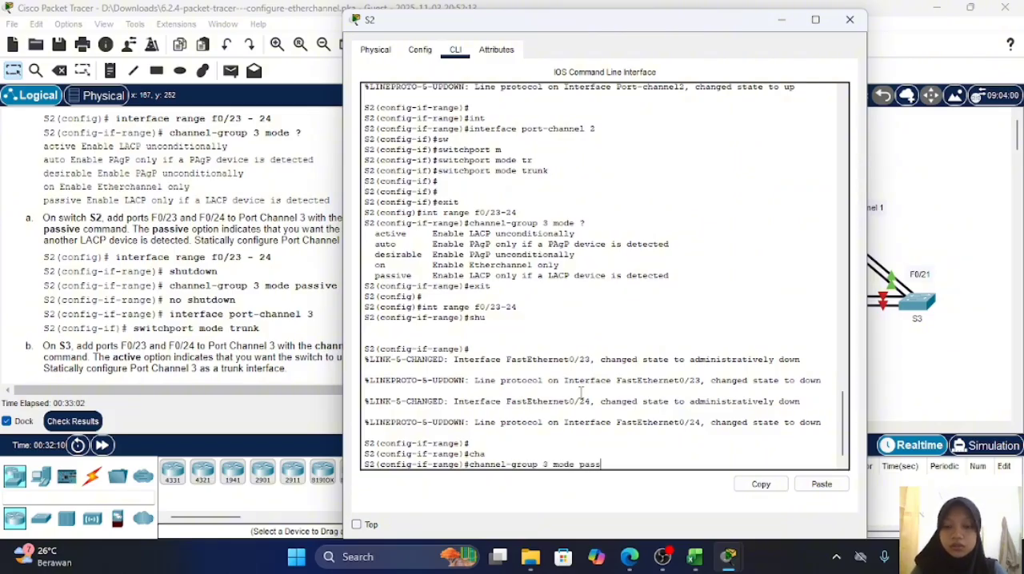
pyautogui.write('ive')
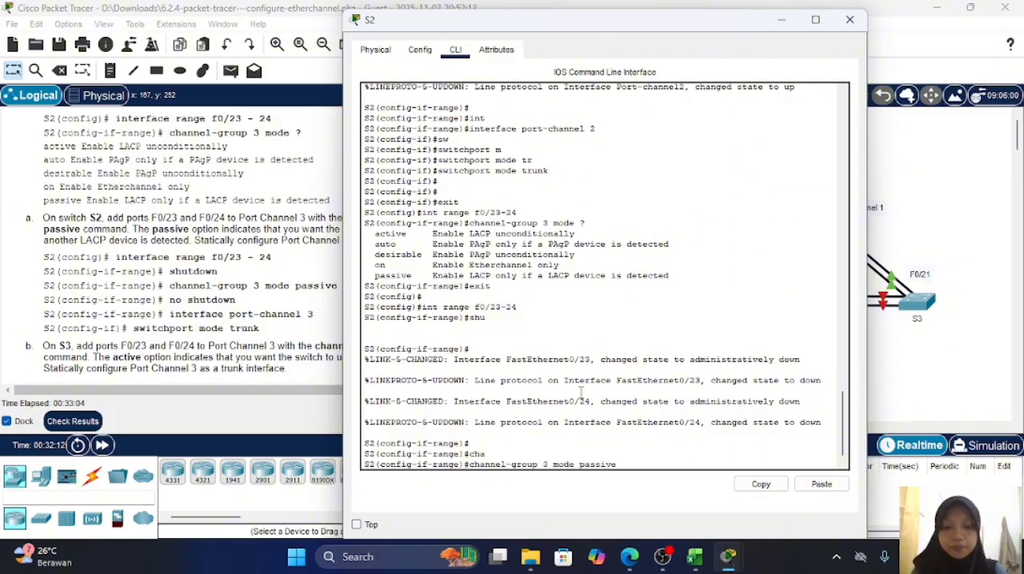
pyautogui.press('Return')
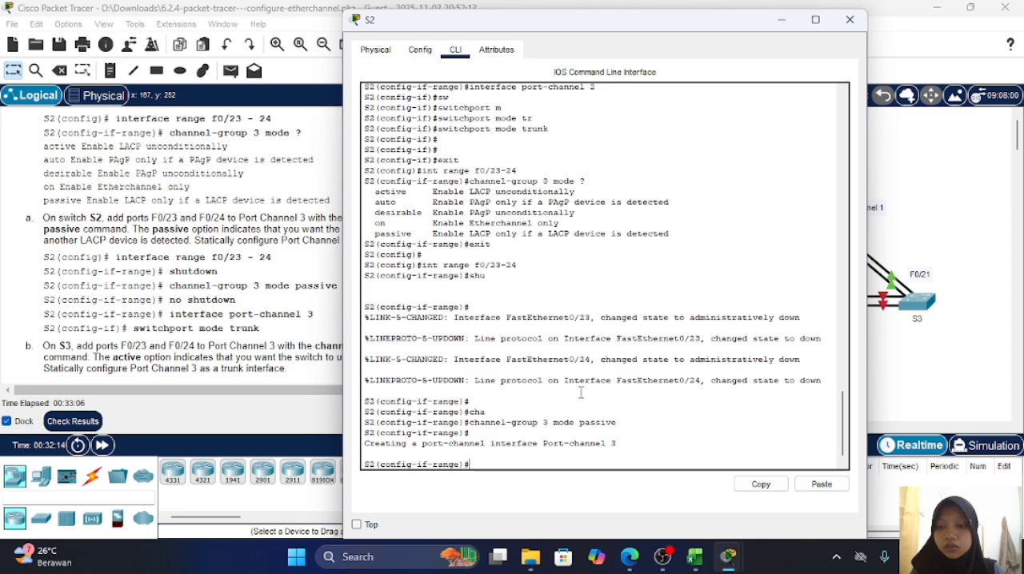
# Step: Bring S2's f0/23-24 ports back up with no shutdown
pyautogui.write('no sh')
pyautogui.press('Return')
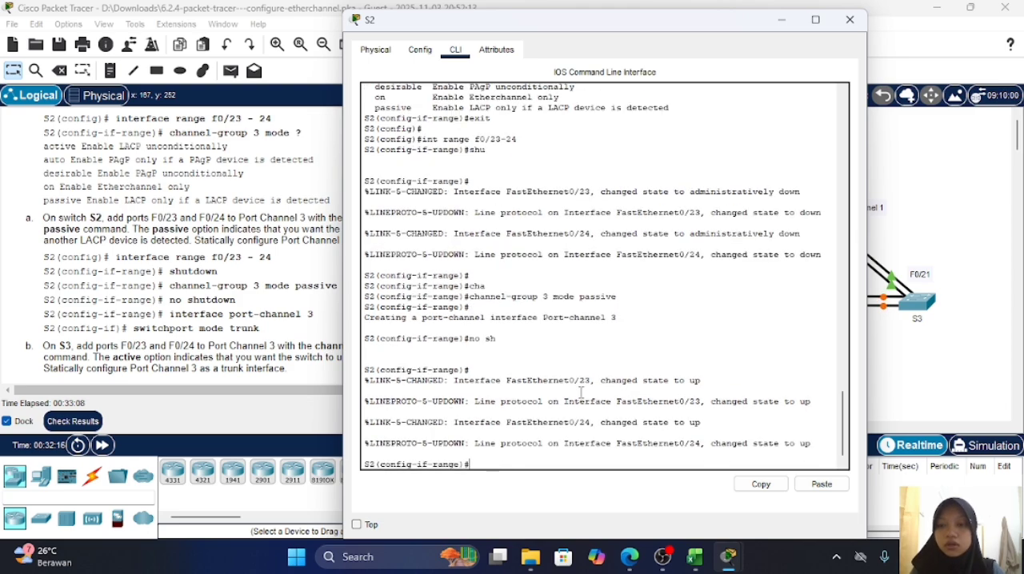
pyautogui.press('Return')
# Step: Enter interface configuration mode for port-channel 3 on S2
pyautogui.write('int p')
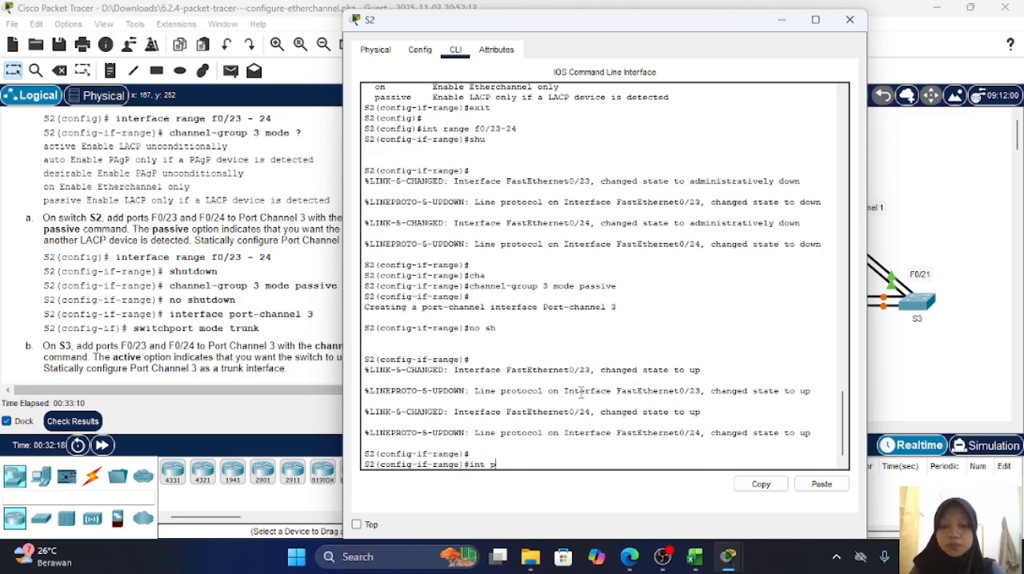
pyautogui.write('ott')
pyautogui.write('-')
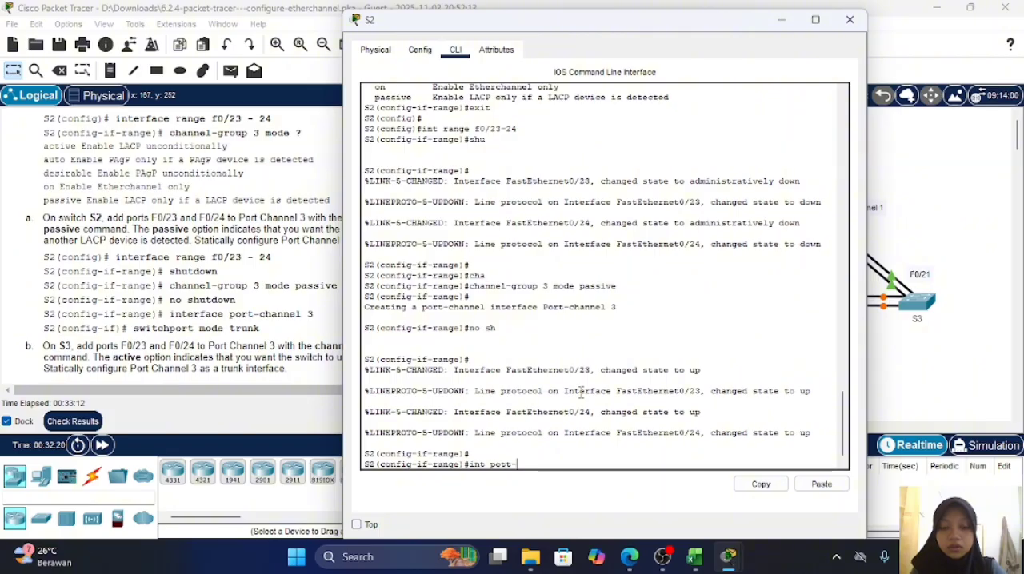
pyautogui.write('vahnnel')
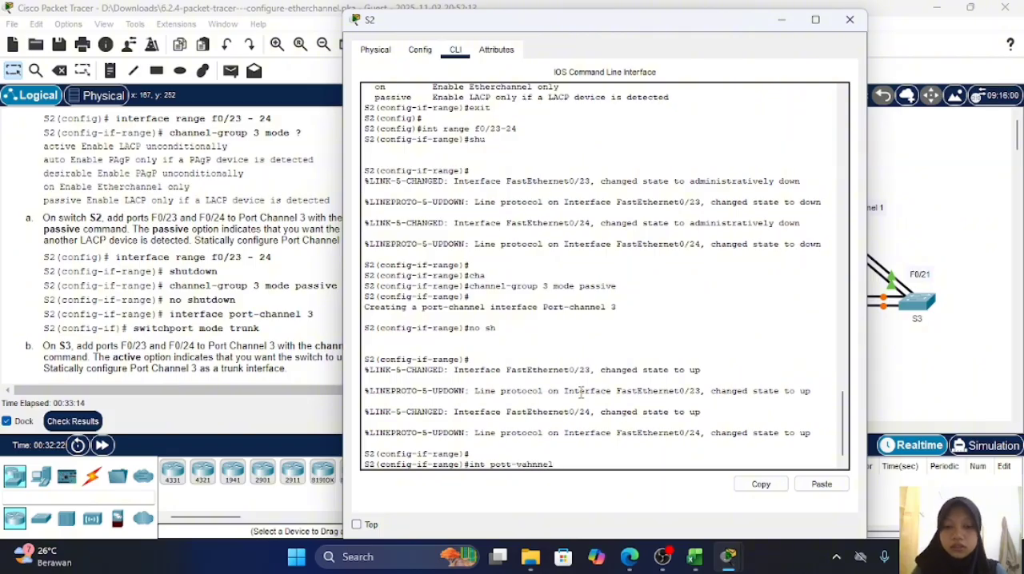
pyautogui.press('BackSpace')
pyautogui.press('BackSpace')
pyautogui.press('BackSpace')
pyautogui.press('BackSpace')
pyautogui.press('BackSpace')
pyautogui.press('BackSpace')
pyautogui.press('BackSpace')
pyautogui.press('BackSpace')
pyautogui.press('BackSpace')
pyautogui.press('BackSpace')
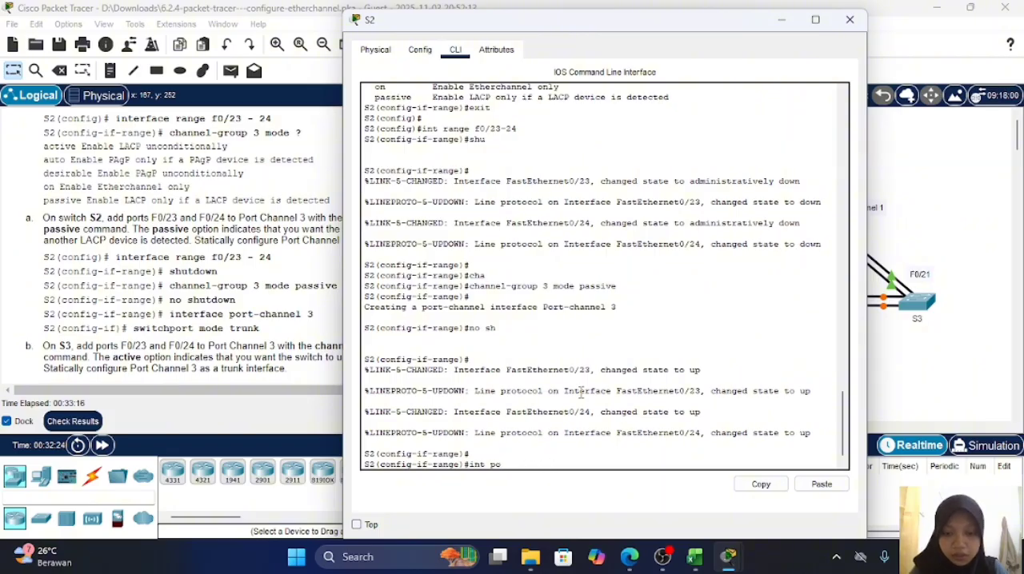
pyautogui.write('rt-cah')
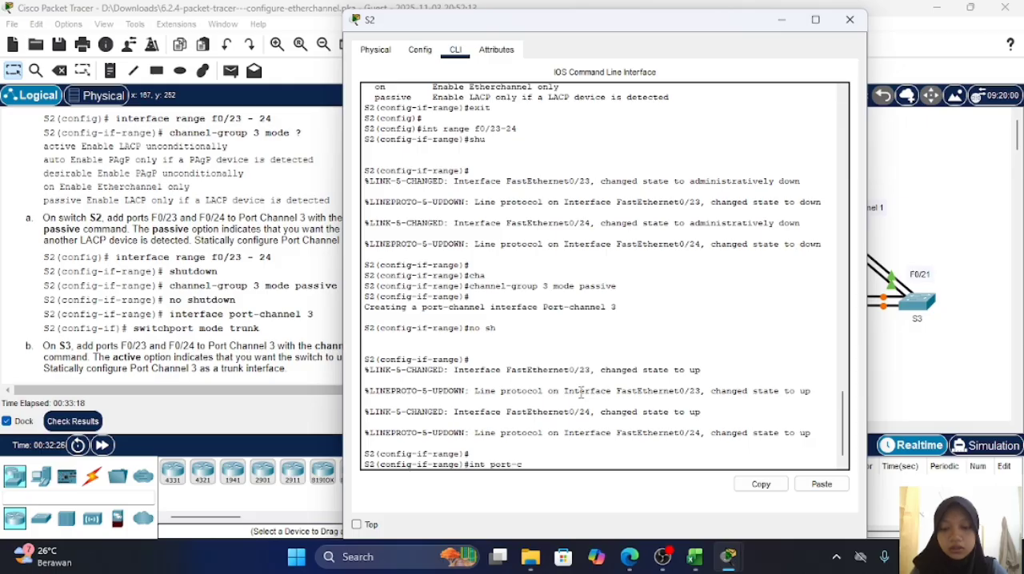
pyautogui.press('BackSpace')
pyautogui.press('BackSpace')
pyautogui.write('hannel')
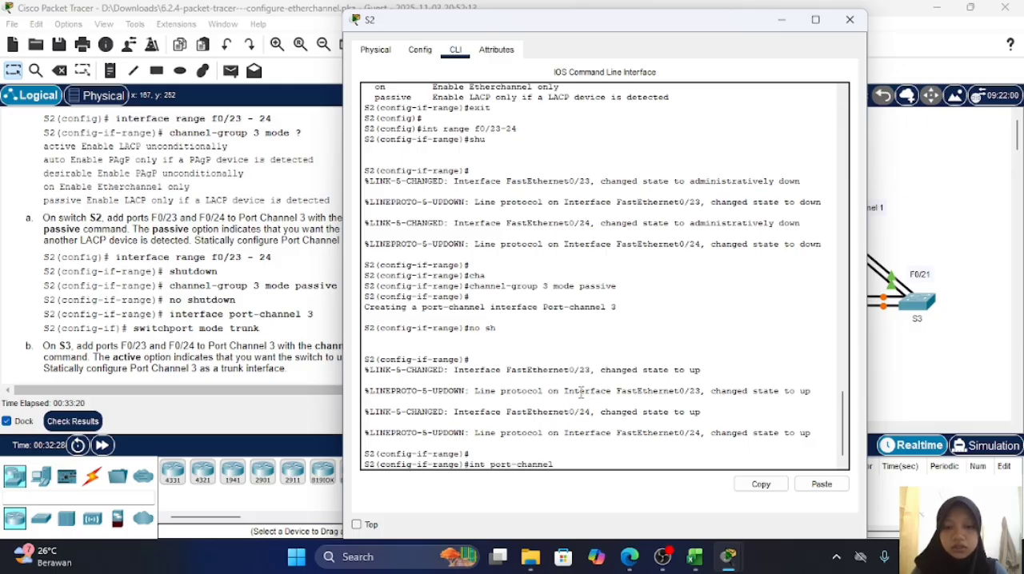
pyautogui.write(' 3')
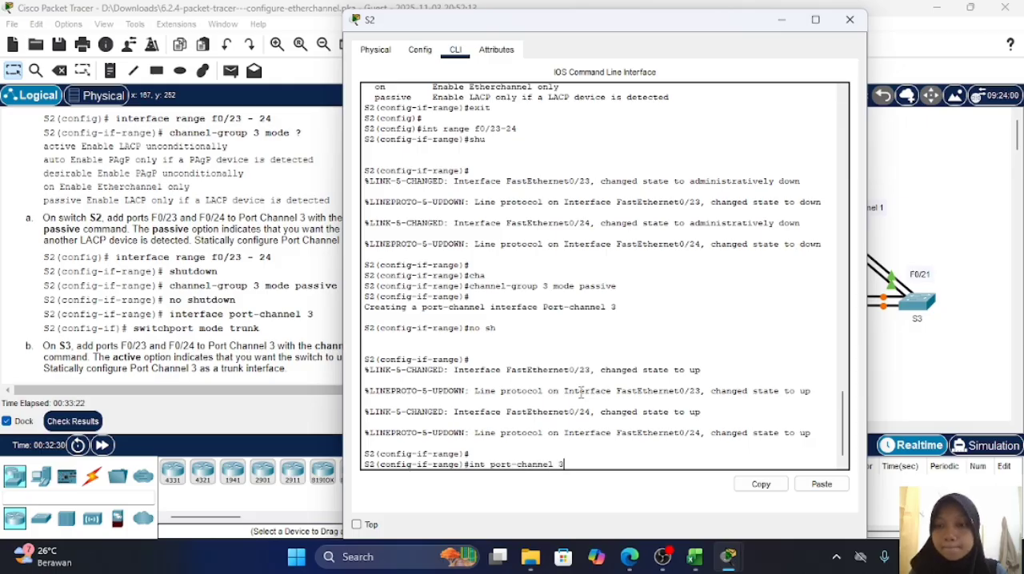
pyautogui.press('Return')
# Step: Statically configure S2's Port Channel 3 as a trunk with switchport mode trunk
pyautogui.write('sw')
pyautogui.press('Return')
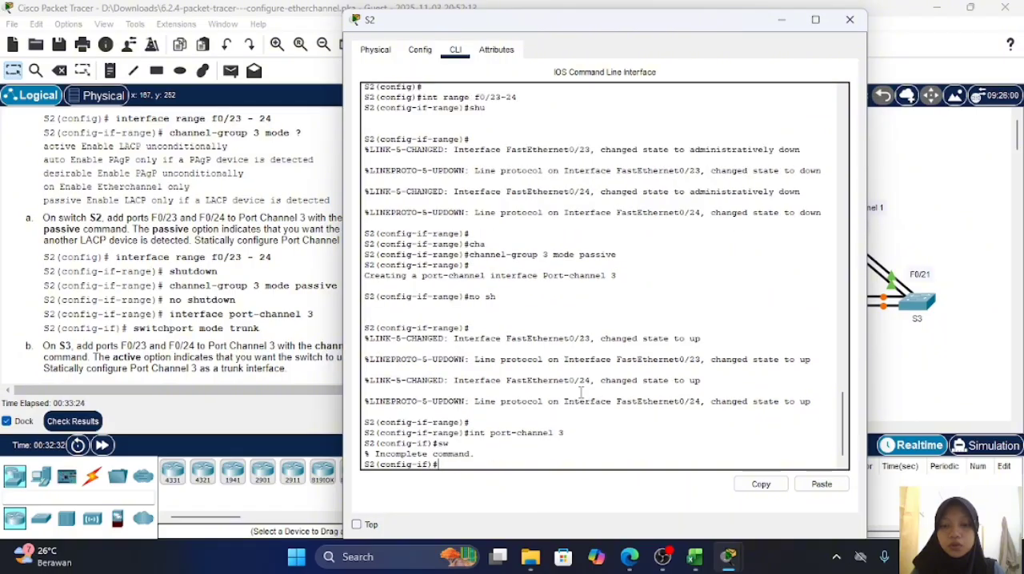
pyautogui.press('Return')
pyautogui.write('swi')
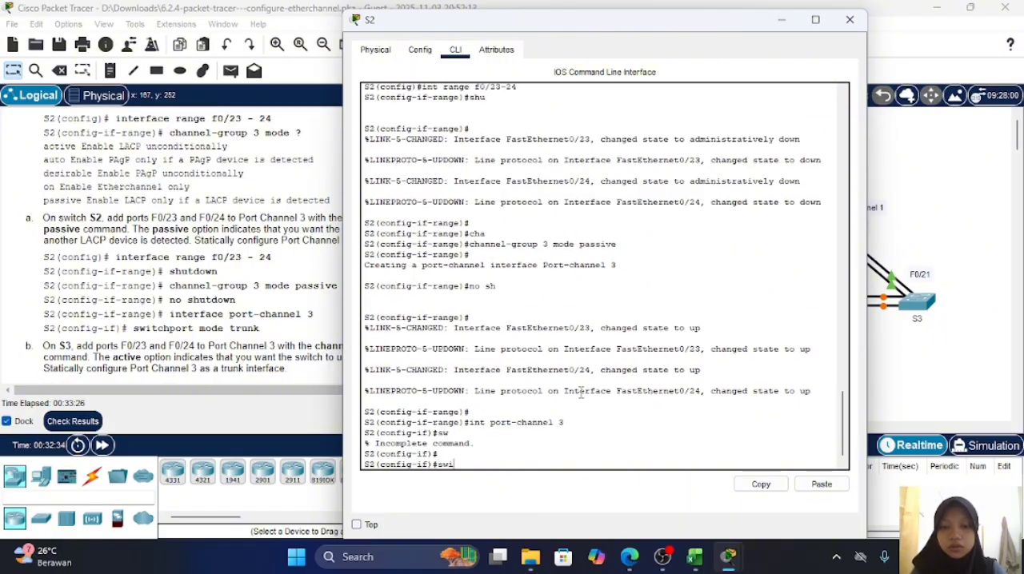
pyautogui.press('Tab')
pyautogui.write('tr')
pyautogui.press('Tab')
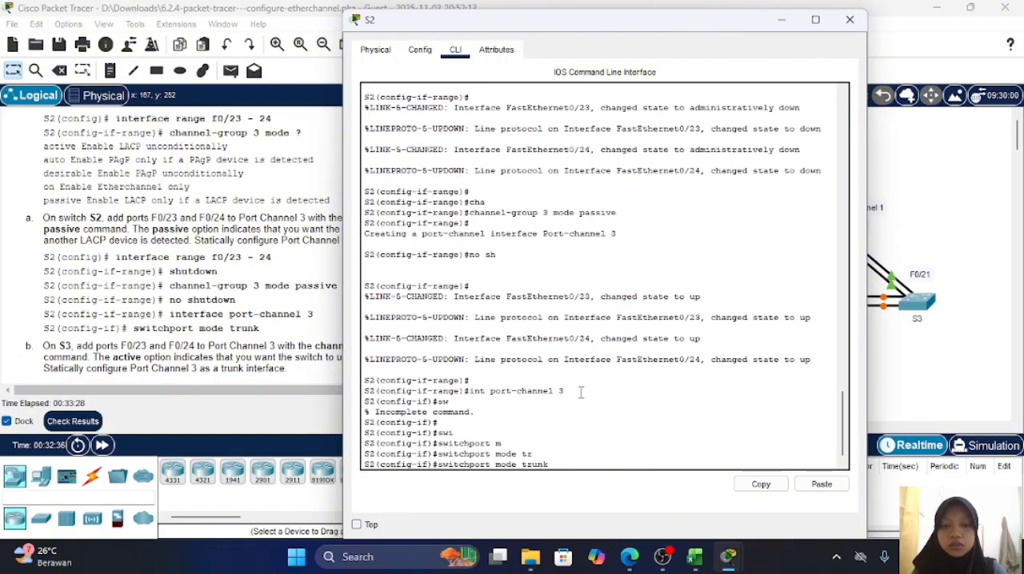
pyautogui.press('Return')
pyautogui.press('Return')
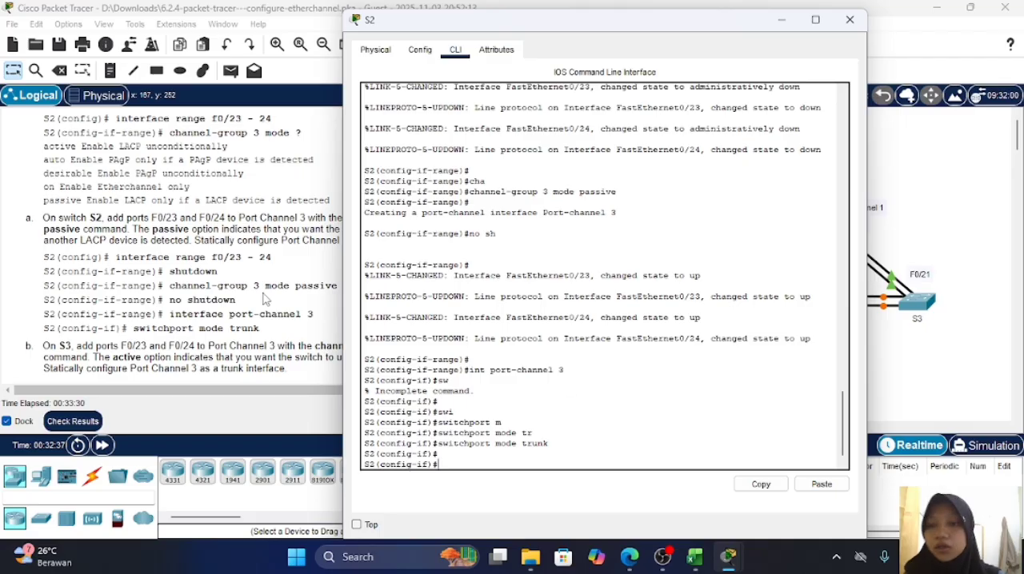
# Step: Check lab step b for S3, open S3's command line and enter global configuration mode
pyautogui.click(257, 290)
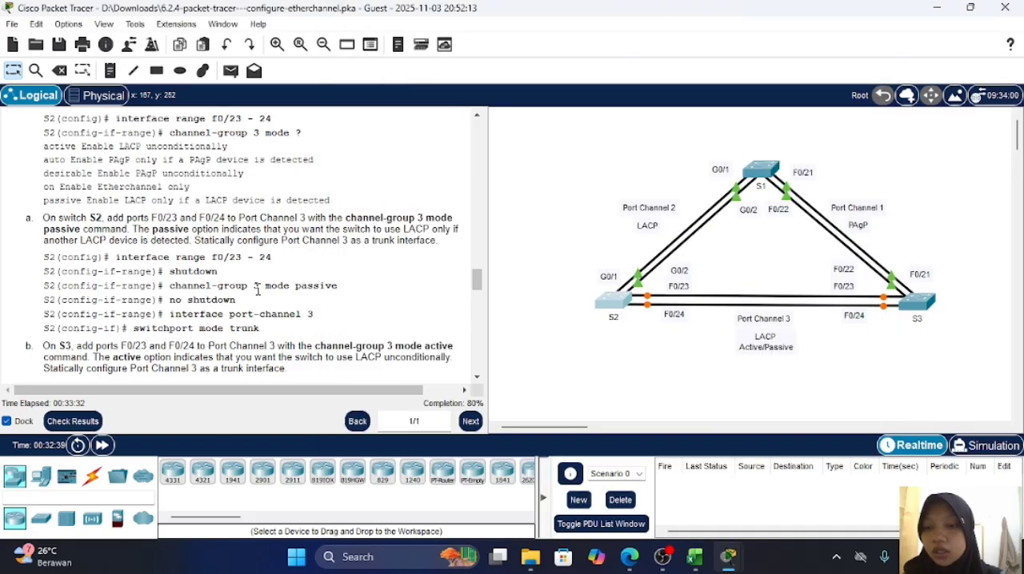
pyautogui.scroll(-3, 258, 292)
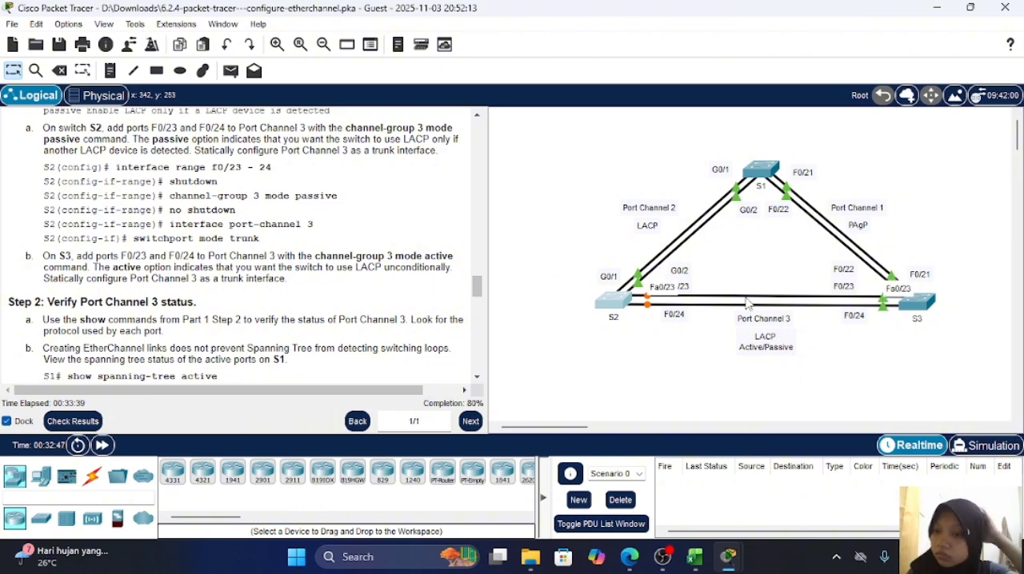
pyautogui.click(919, 304)
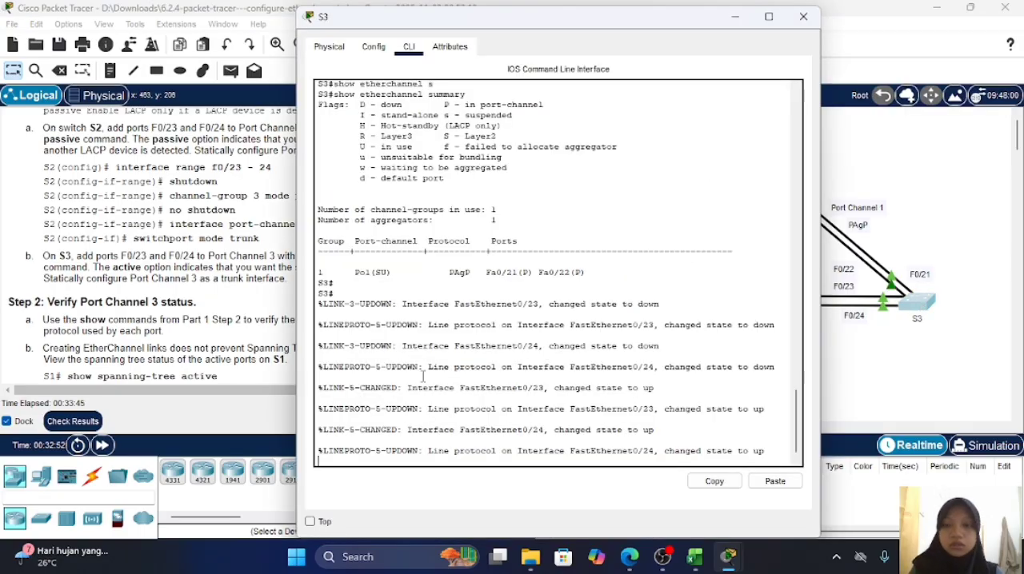
pyautogui.press('Return')
pyautogui.write('conf')
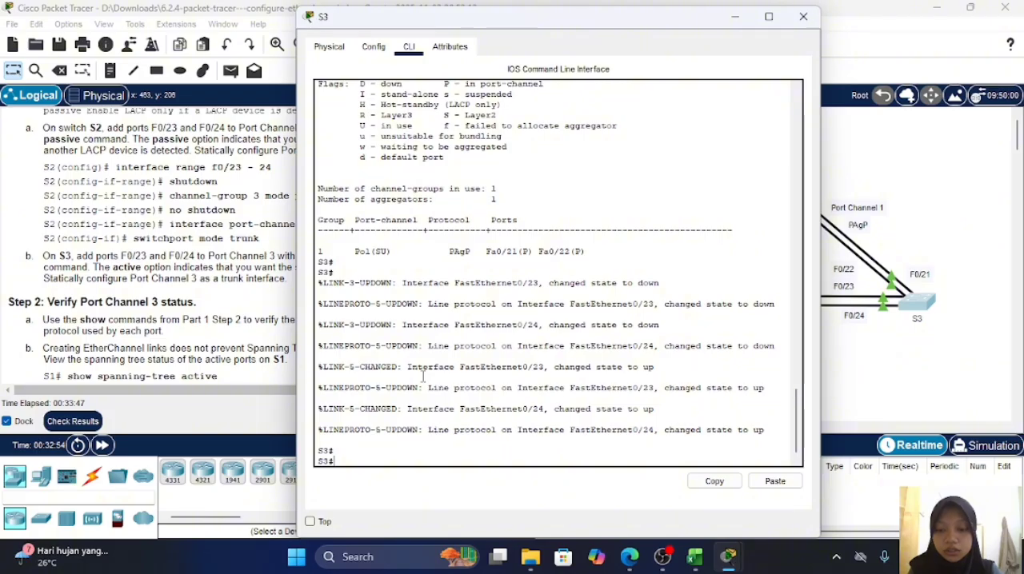
pyautogui.press('BackSpace')
pyautogui.press('BackSpace')
pyautogui.press('BackSpace')
pyautogui.press('BackSpace')
pyautogui.press('BackSpace')
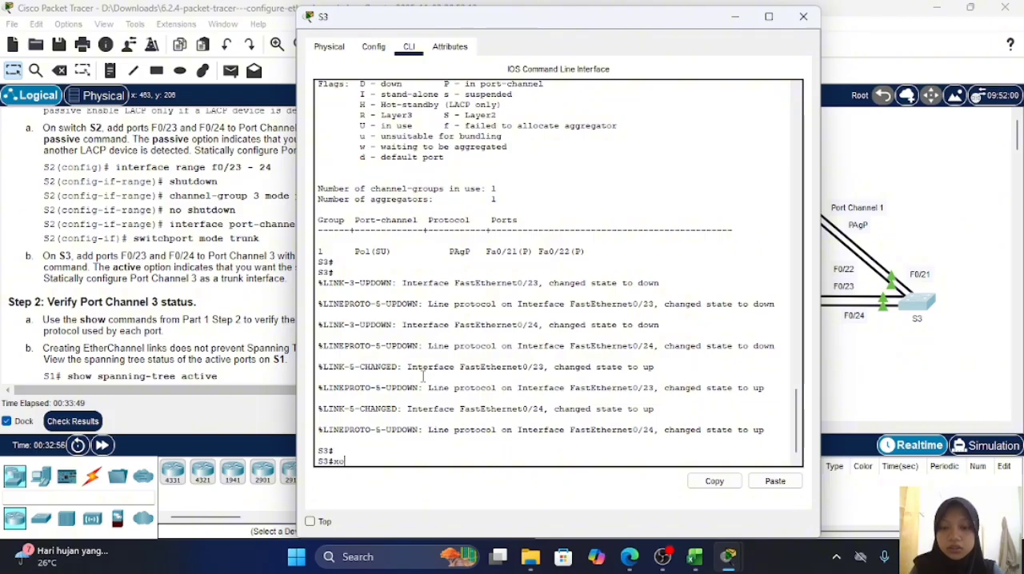
pyautogui.write('conf t')
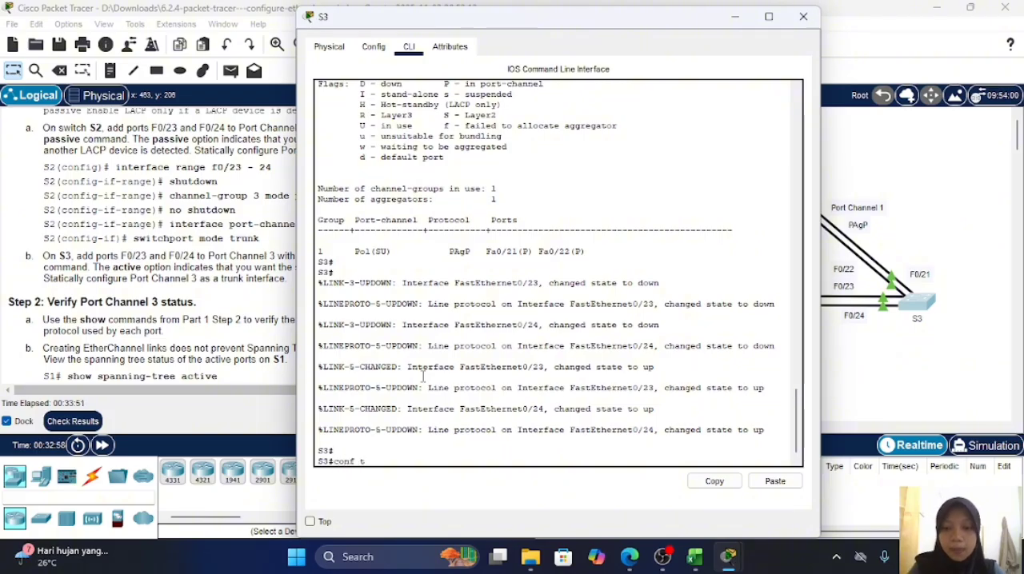
pyautogui.press('Return')
# Step: Enter interface range f0/23-24 on S3 and shut down both ports
pyautogui.write('int')
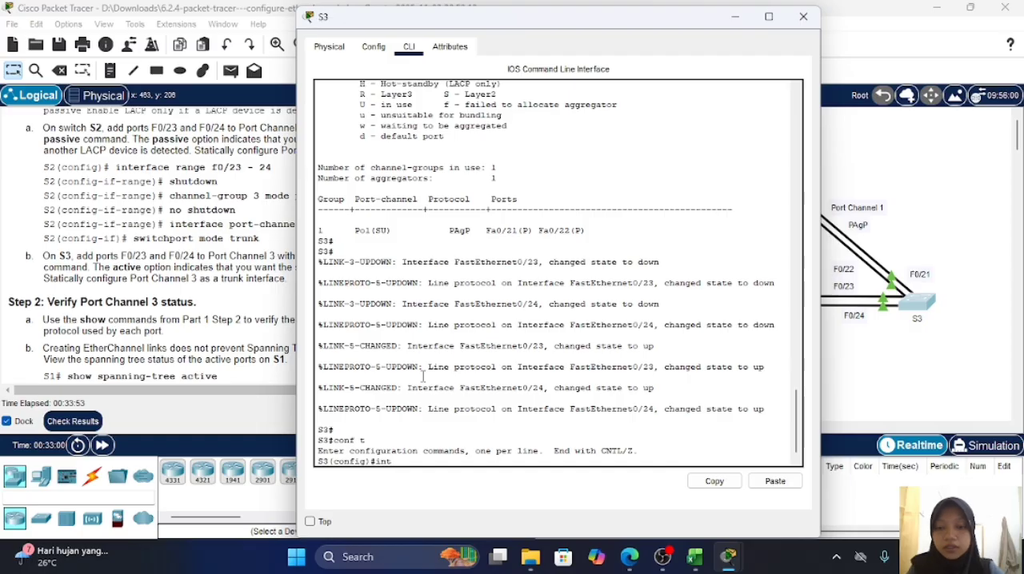
pyautogui.write(' range')
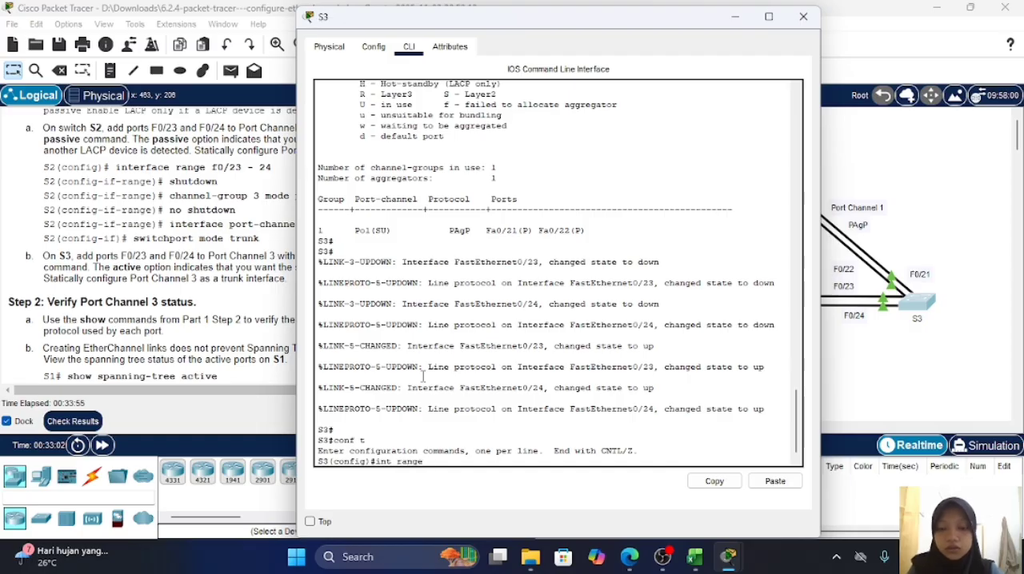
pyautogui.write(' f0/2')
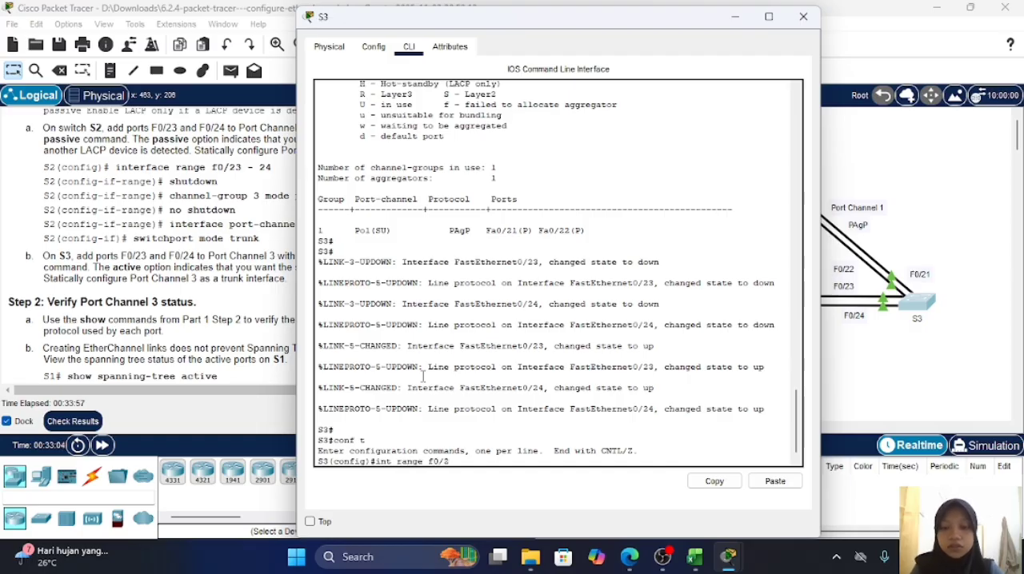
pyautogui.write('3-24')
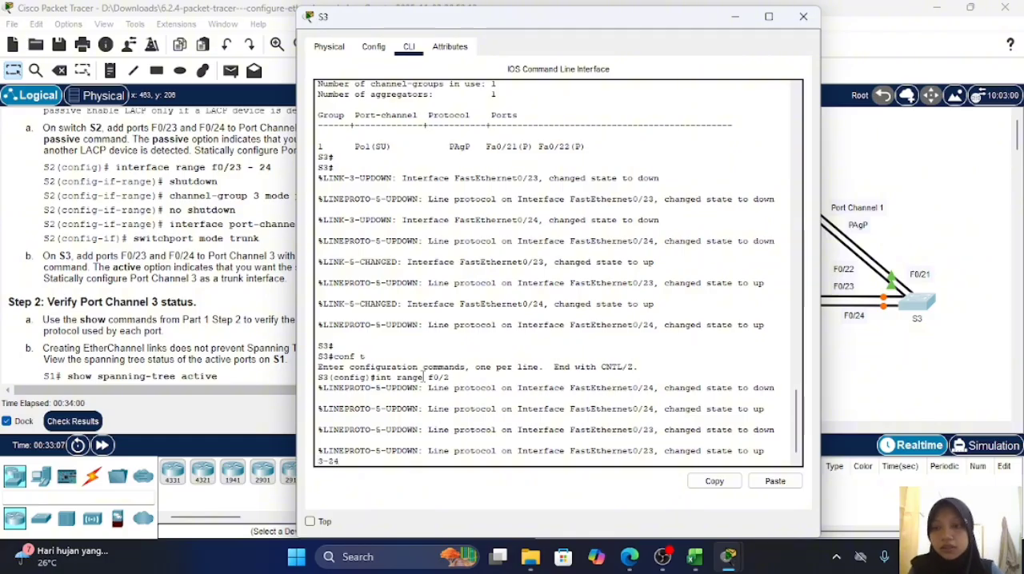
pyautogui.press('Return')
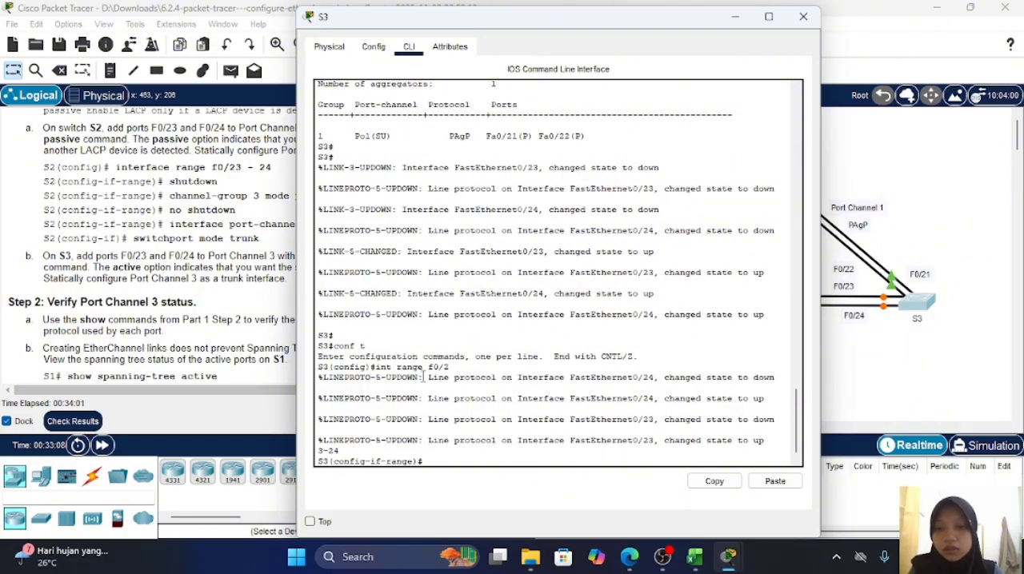
pyautogui.press('Return')
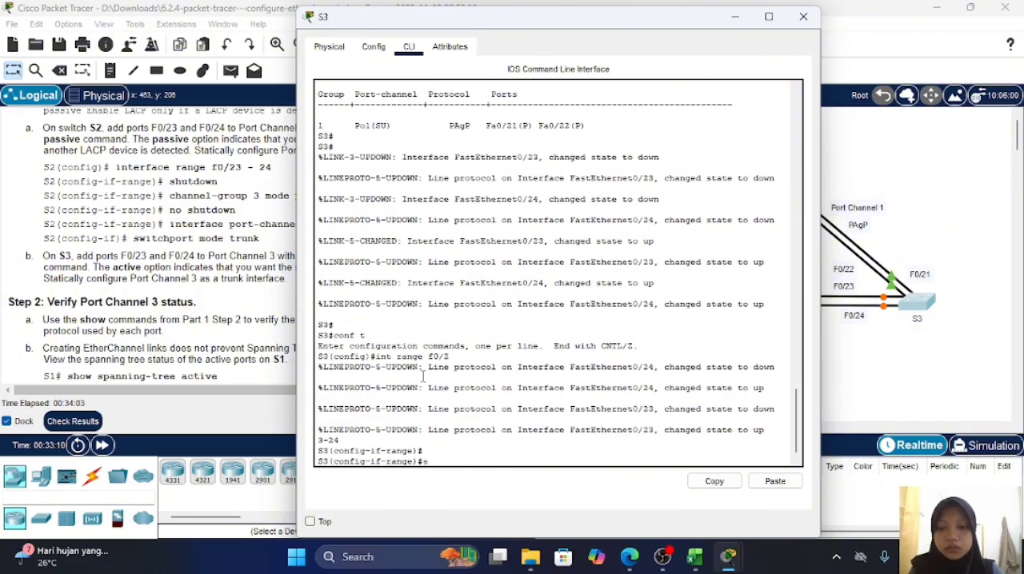
pyautogui.write('sh')
pyautogui.press('Return')
pyautogui.press('Return')
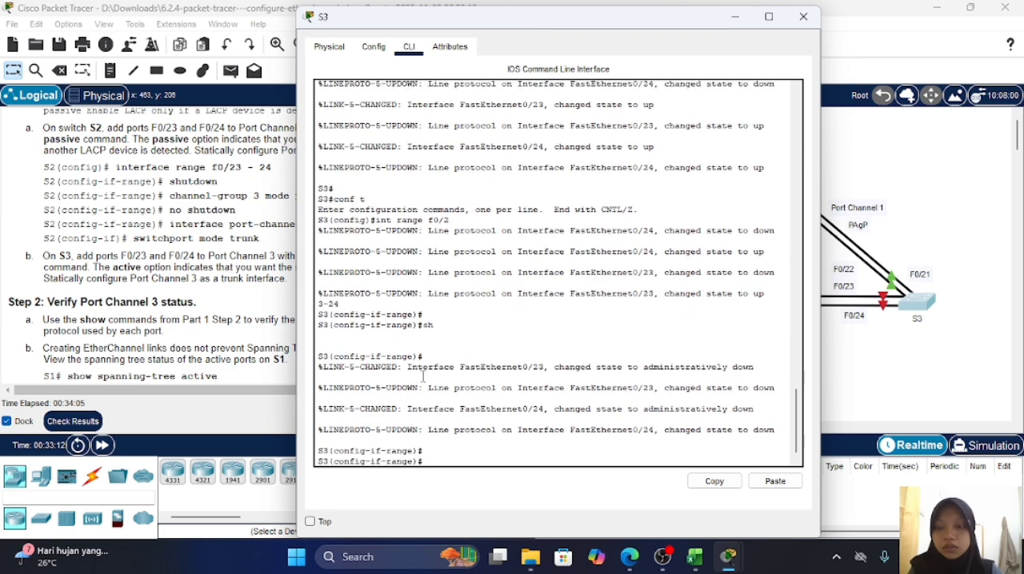
# Step: Add S3's f0/23-24 ports to Port Channel 3 with channel-group 3 mode active
pyautogui.write('cahnne')
pyautogui.press('BackSpace')
pyautogui.press('BackSpace')
pyautogui.press('BackSpace')
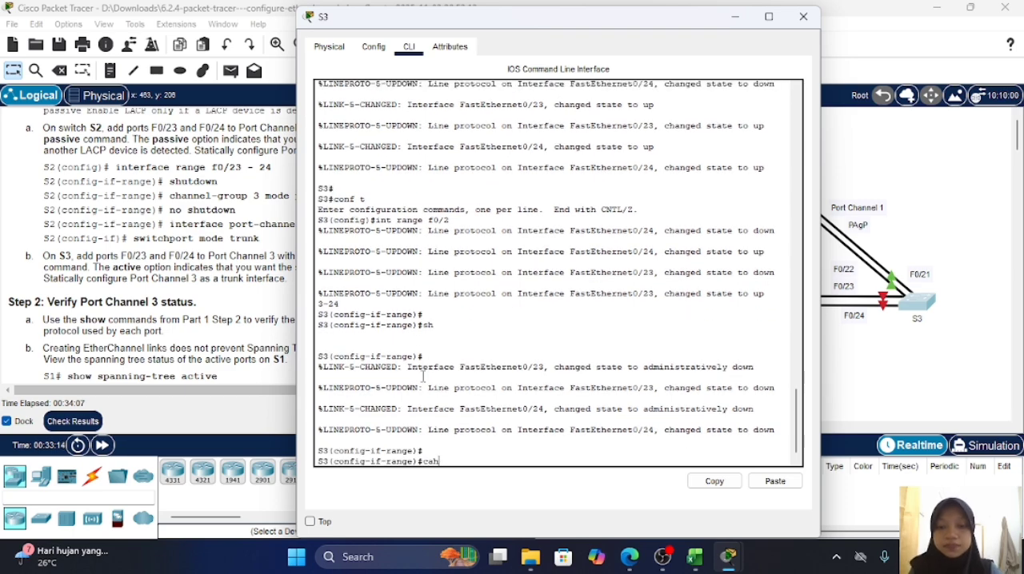
pyautogui.write('hannel')
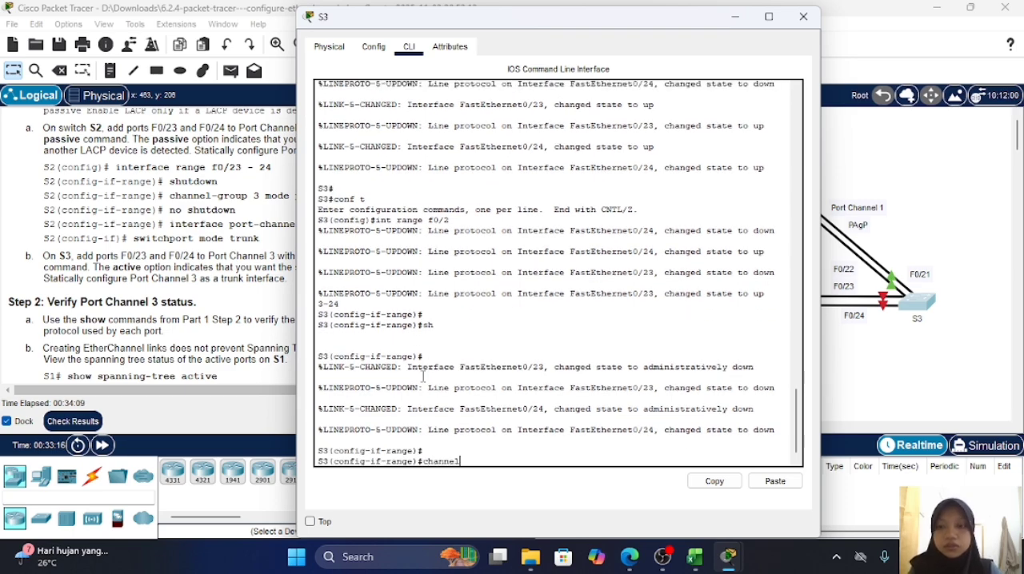
pyautogui.write('-grou')
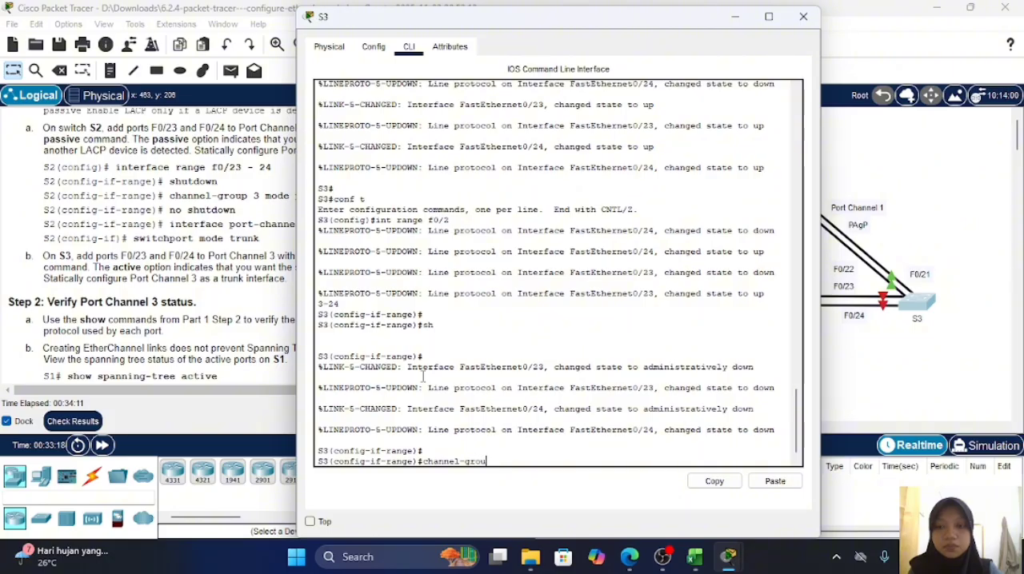
pyautogui.write('p 3 mode')
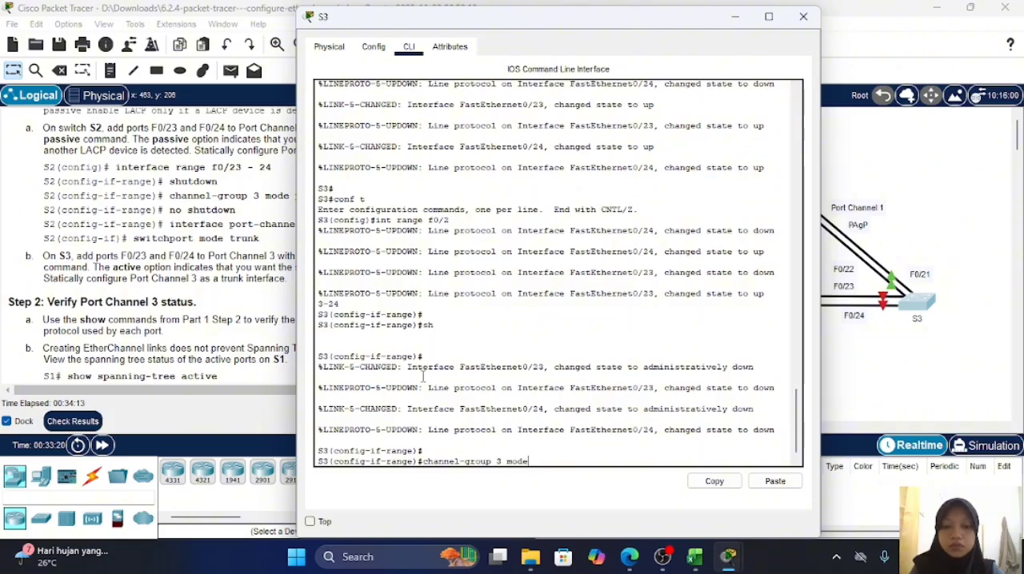
pyautogui.write(' pass')
pyautogui.press('BackSpace')
pyautogui.press('BackSpace')
pyautogui.press('BackSpace')
pyautogui.press('BackSpace')
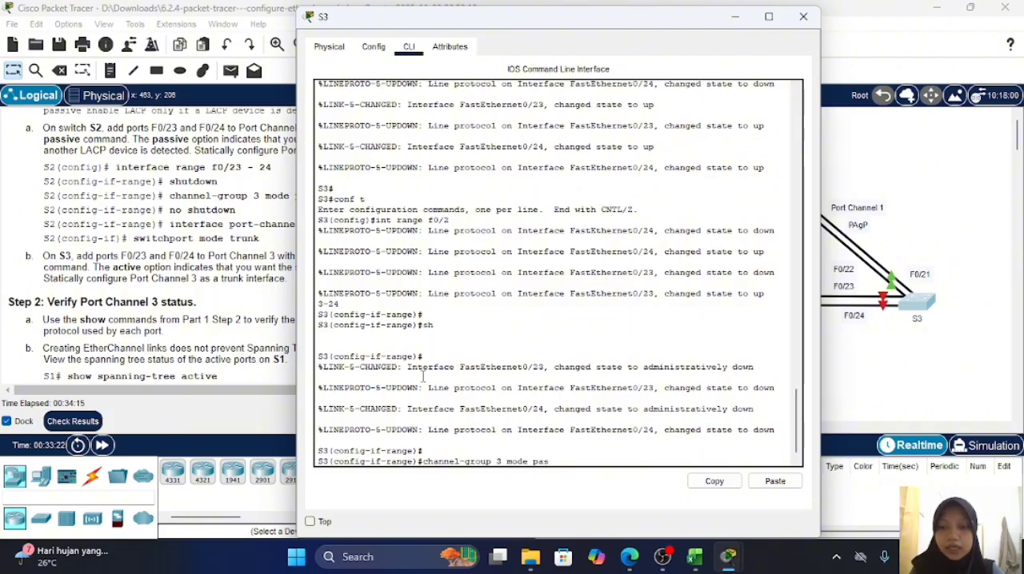
pyautogui.write('active')
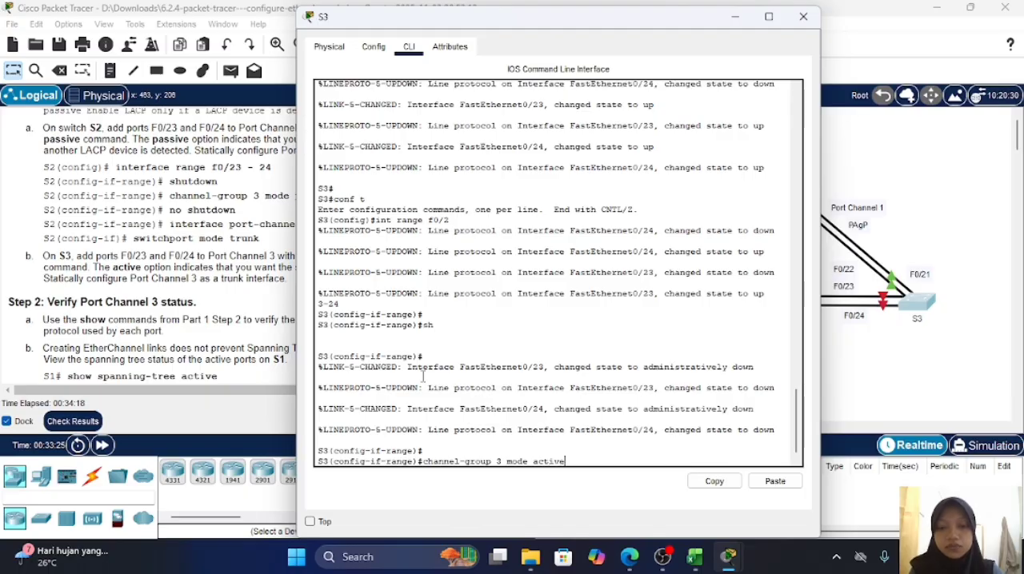
pyautogui.press('Return')
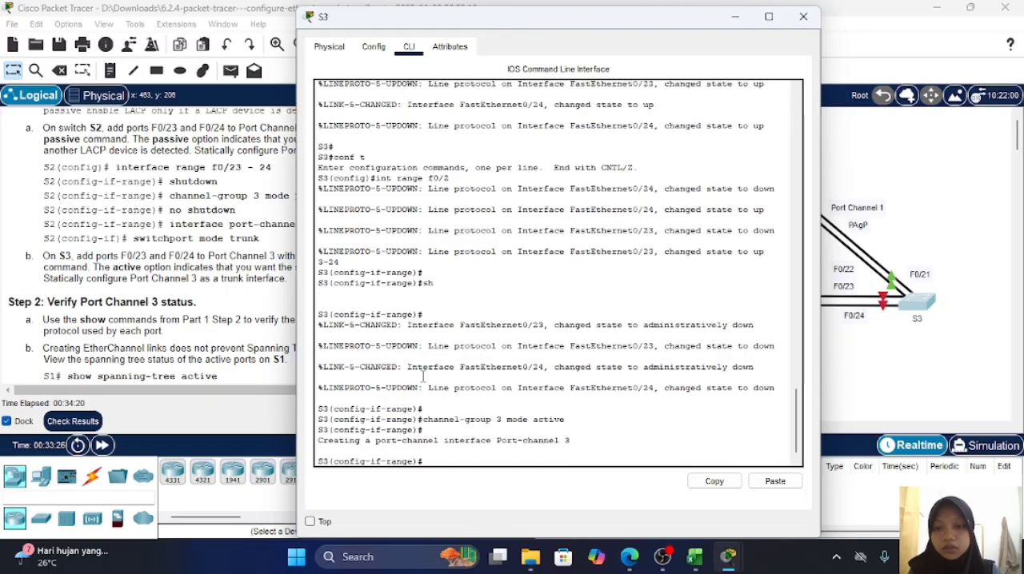
# Step: Bring S3's f0/23-24 ports back up with no shutdown
pyautogui.write('no sh')
pyautogui.press('Return')
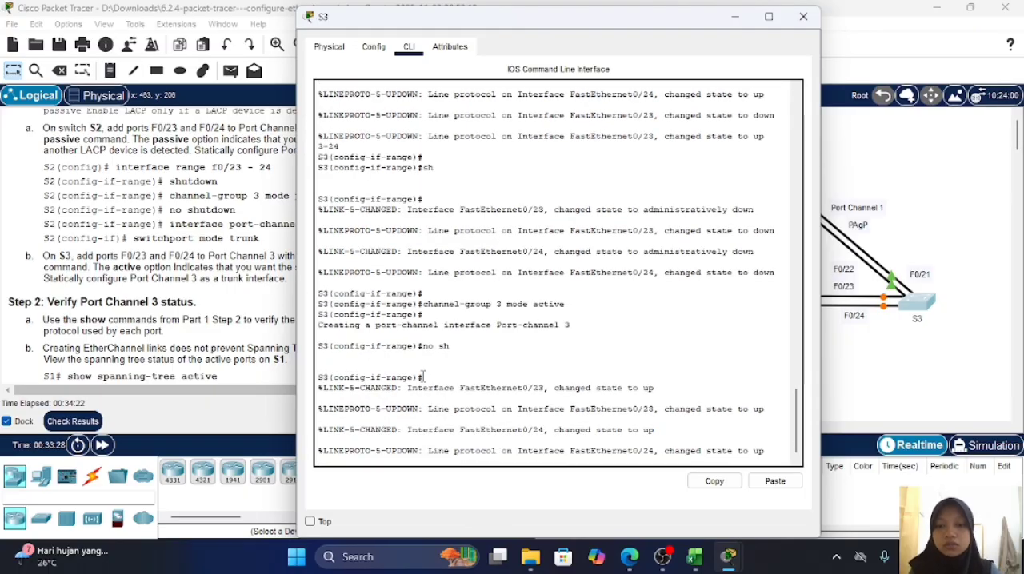
# Step: Enter interface configuration mode for port-channel 3 on S3
pyautogui.write('i')
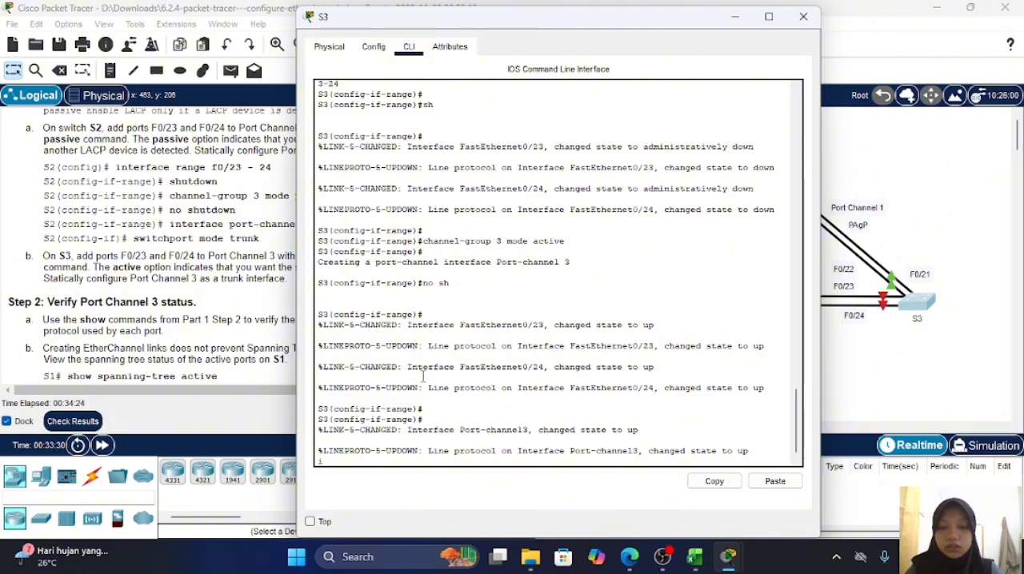
pyautogui.press('BackSpace')
pyautogui.press('BackSpace')
pyautogui.press('BackSpace')
pyautogui.press('Return')
pyautogui.write('i')
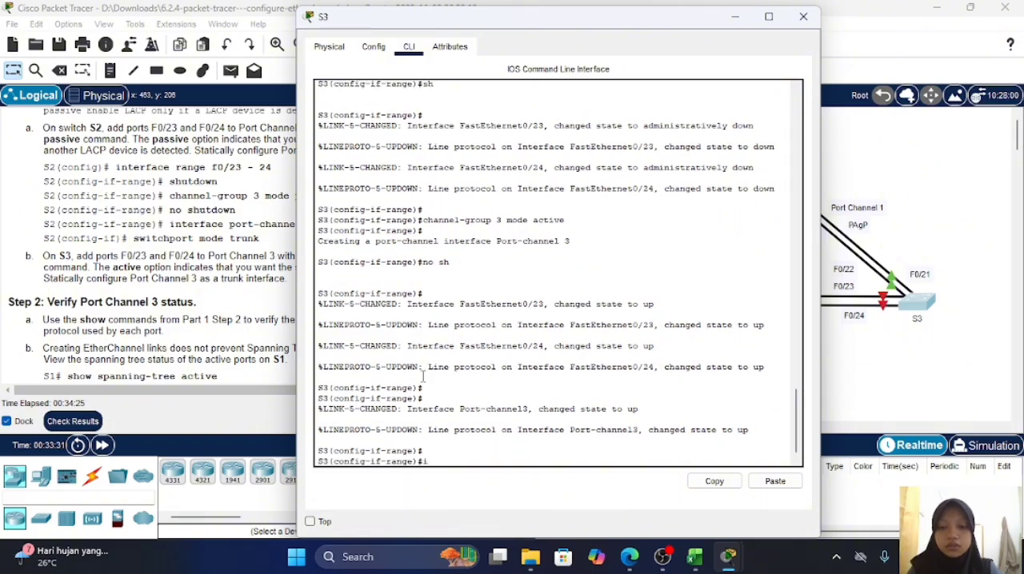
pyautogui.write('nt po')
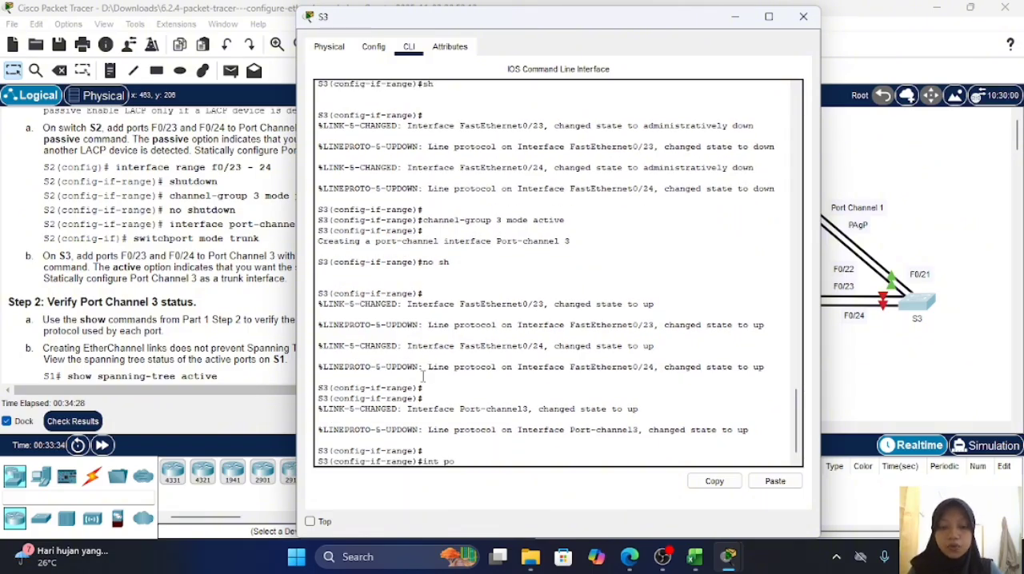
pyautogui.write('rt')
pyautogui.press('BackSpace')
pyautogui.write('rt')
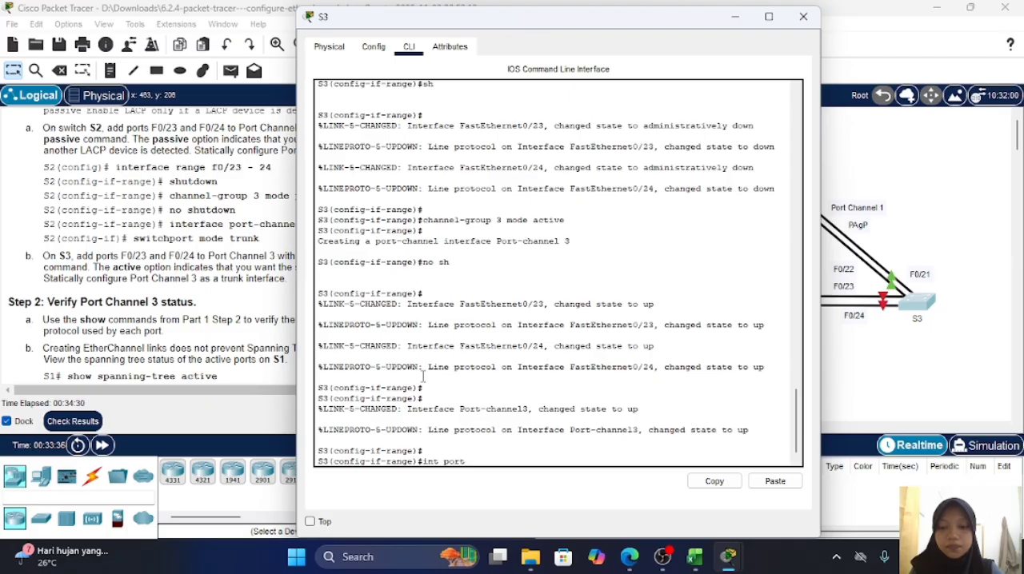
pyautogui.write('-chan')
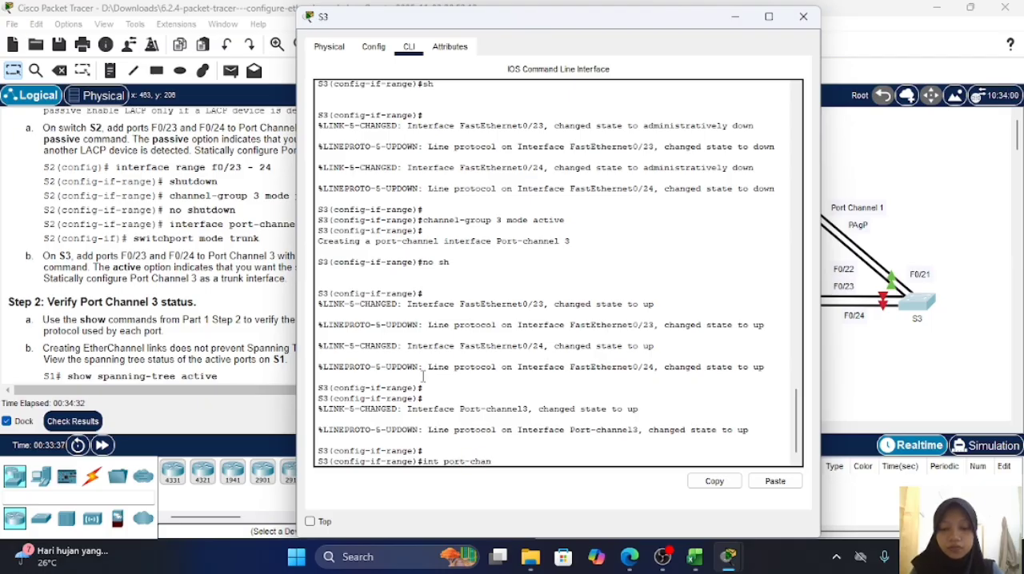
pyautogui.write('nel')
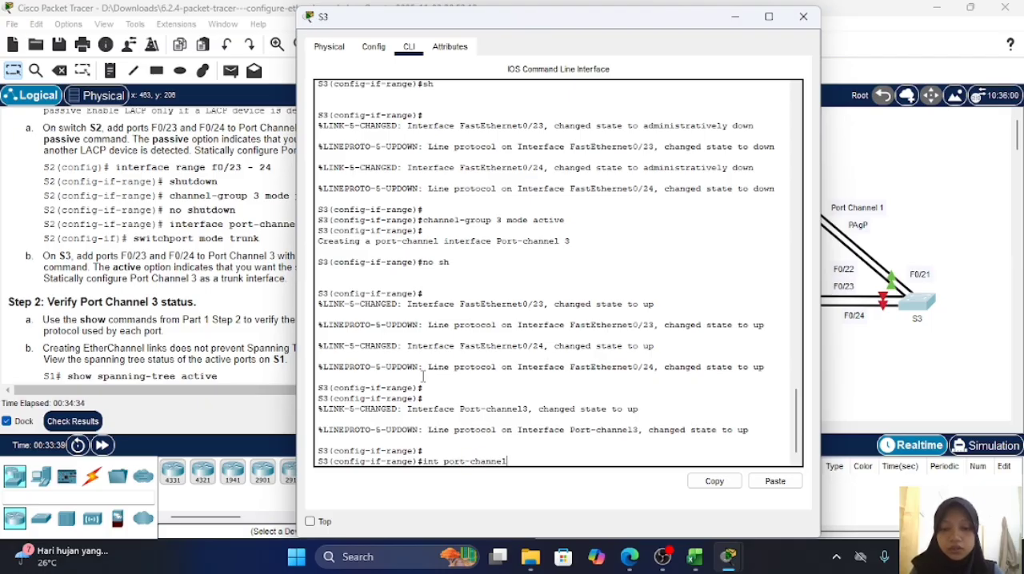
pyautogui.write(' 3')
pyautogui.press('Return')
# Step: Set S3's port-channel 3 as a static trunk with switchport mode trunk
pyautogui.write('s')
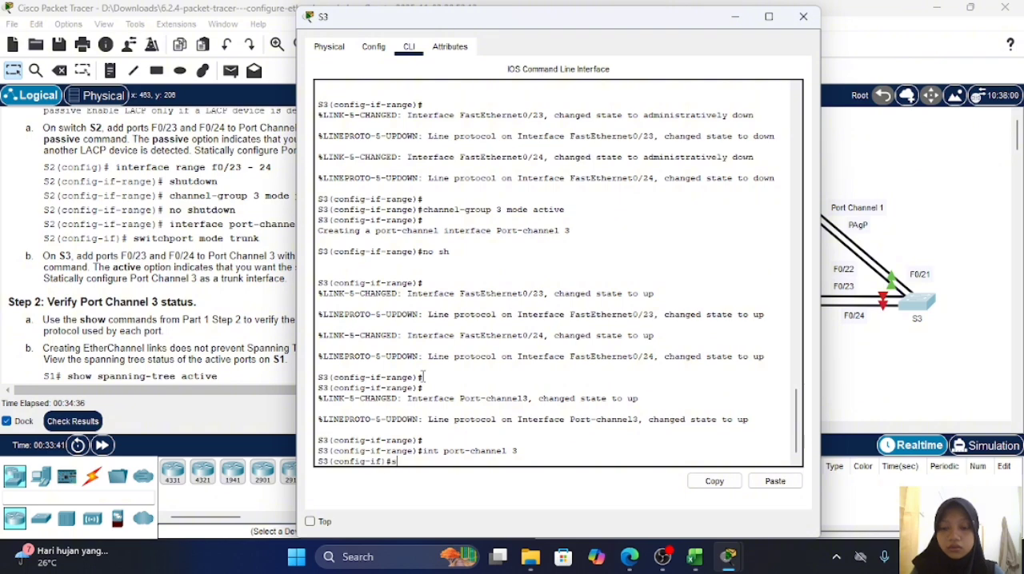
pyautogui.write('w')
pyautogui.press('Tab')
pyautogui.write('m')
pyautogui.press('Tab')
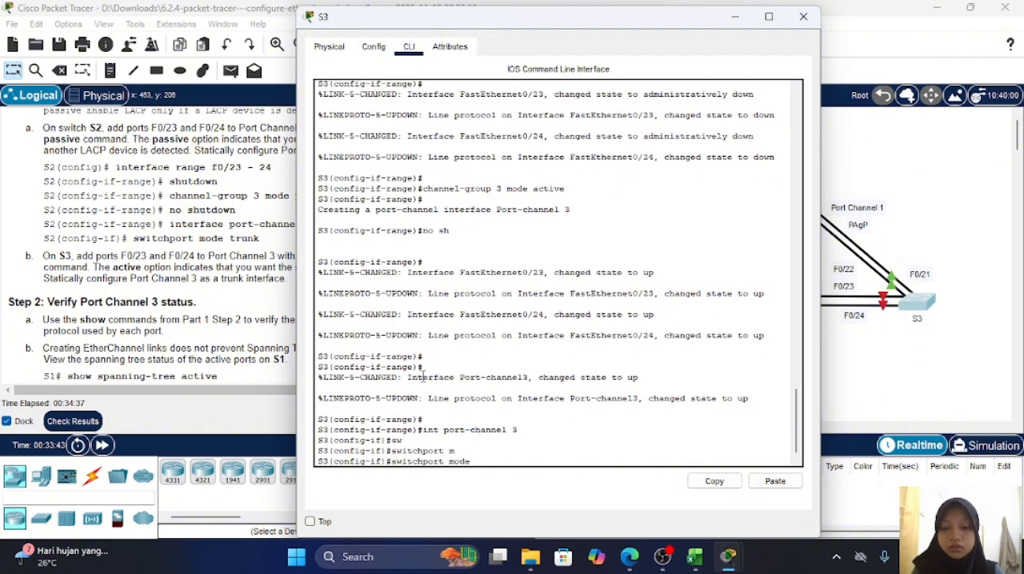
pyautogui.write('tr')
pyautogui.press('Tab')
pyautogui.press('Return')
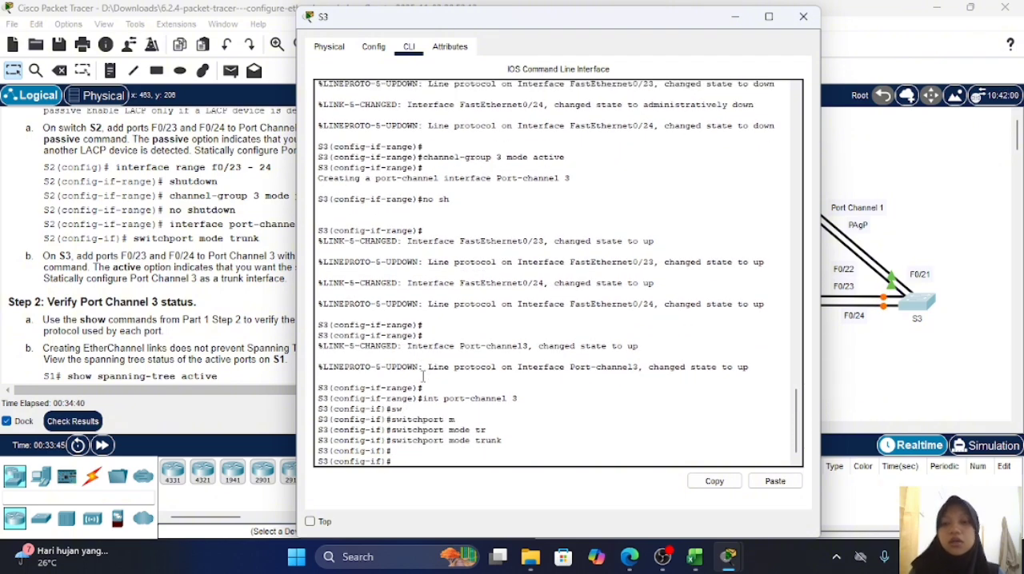
# Step: Review the lab's Step 2 instructions for verifying Port Channel 3 and look up the show commands listed in the earlier parts
pyautogui.click(172, 265)
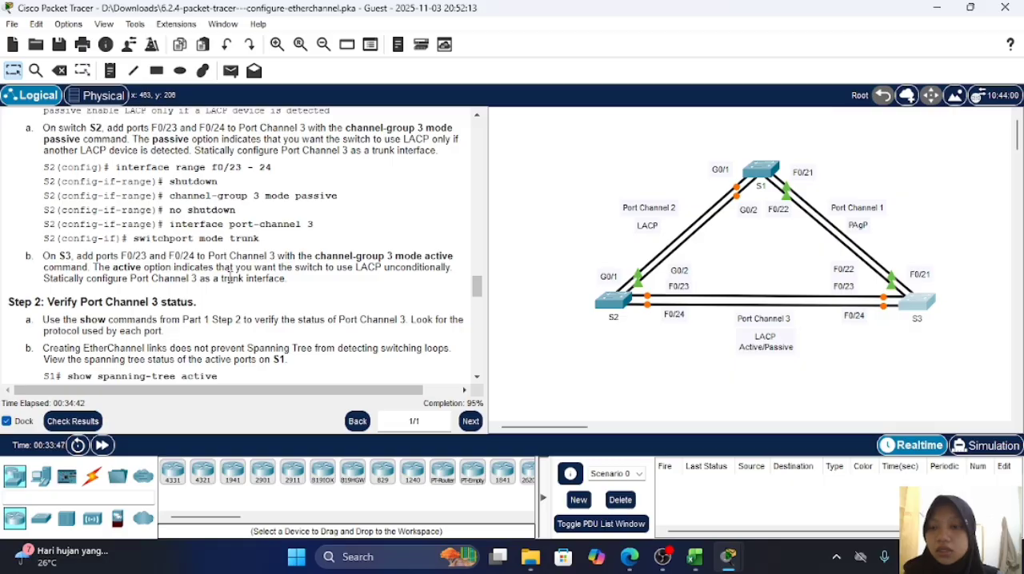
pyautogui.scroll(-3, 232, 280)
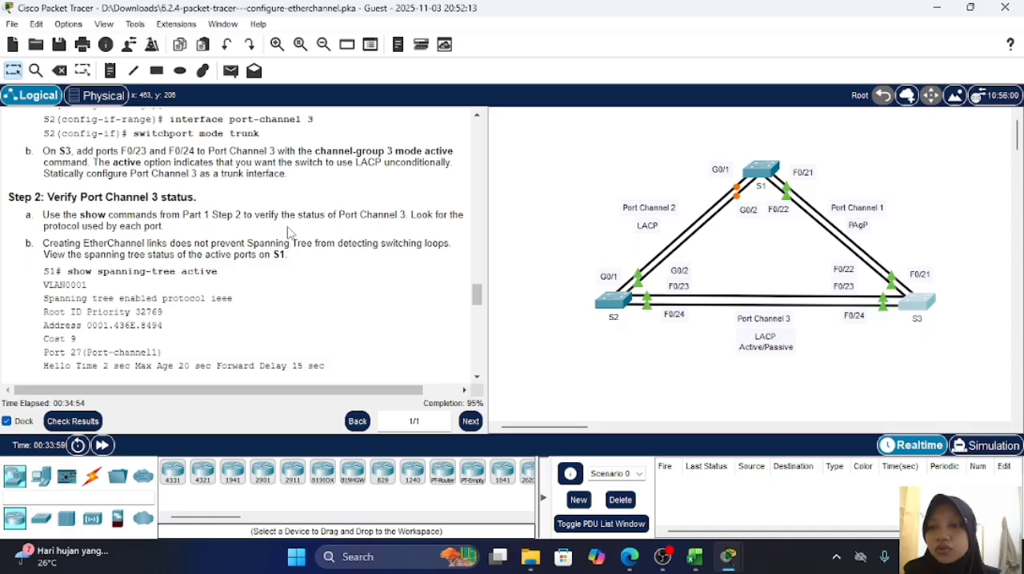
pyautogui.scroll(15, 289, 233)
pyautogui.scroll(-10, 290, 233)
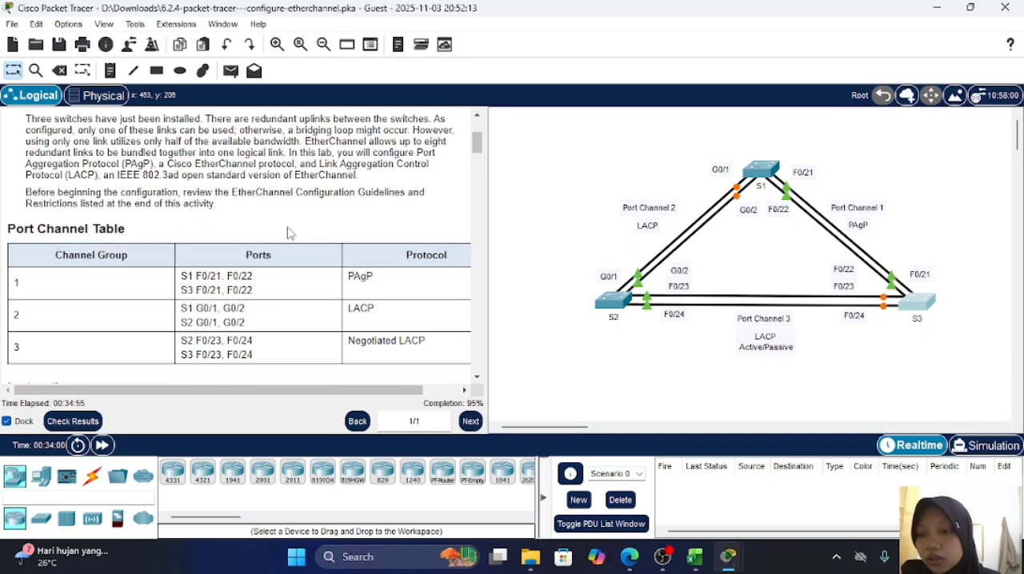
pyautogui.scroll(-5, 289, 233)
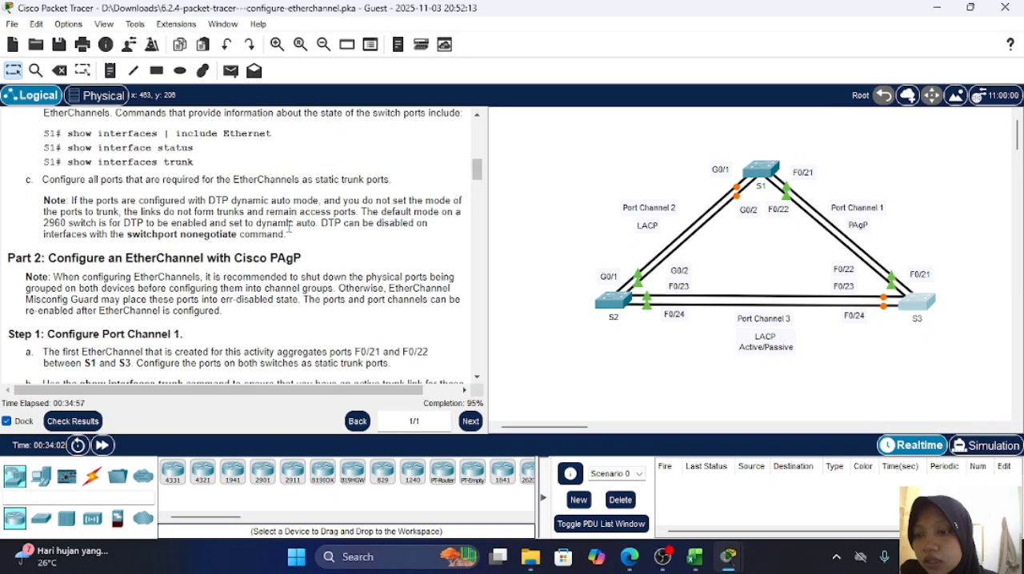
pyautogui.scroll(-2, 289, 233)
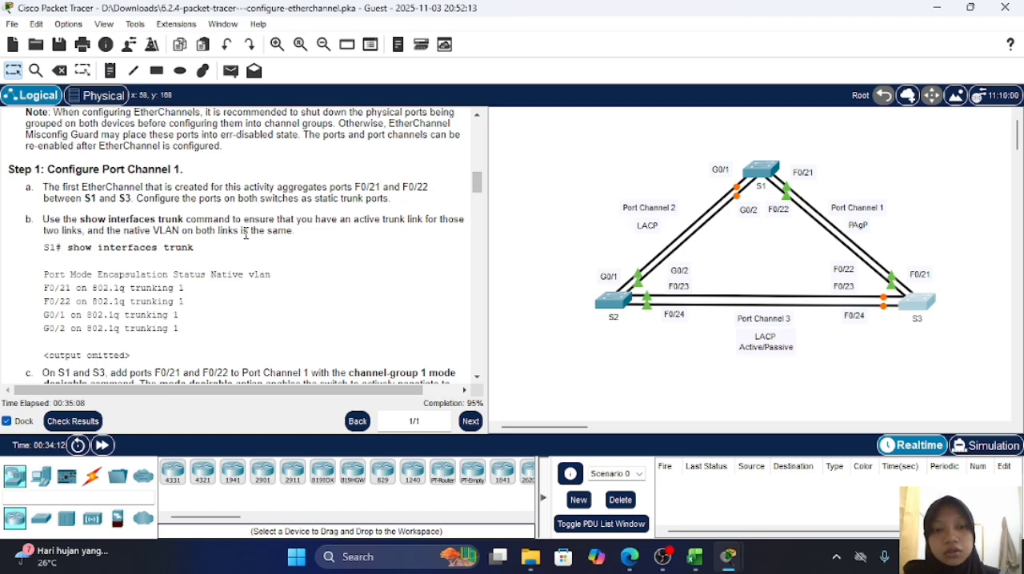
pyautogui.scroll(-20, 246, 231)
pyautogui.scroll(10, 165, 219)
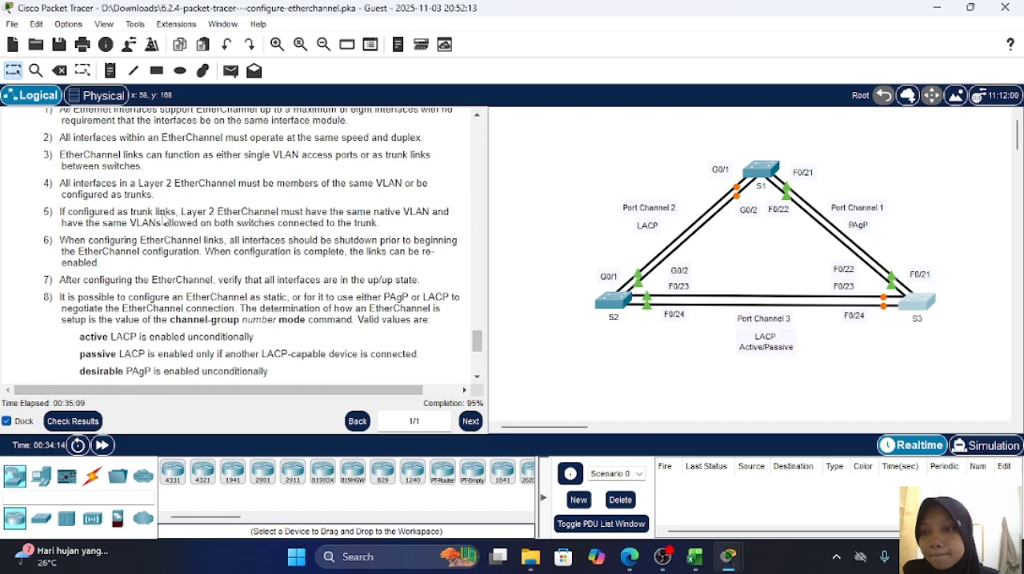
pyautogui.scroll(10, 163, 219)
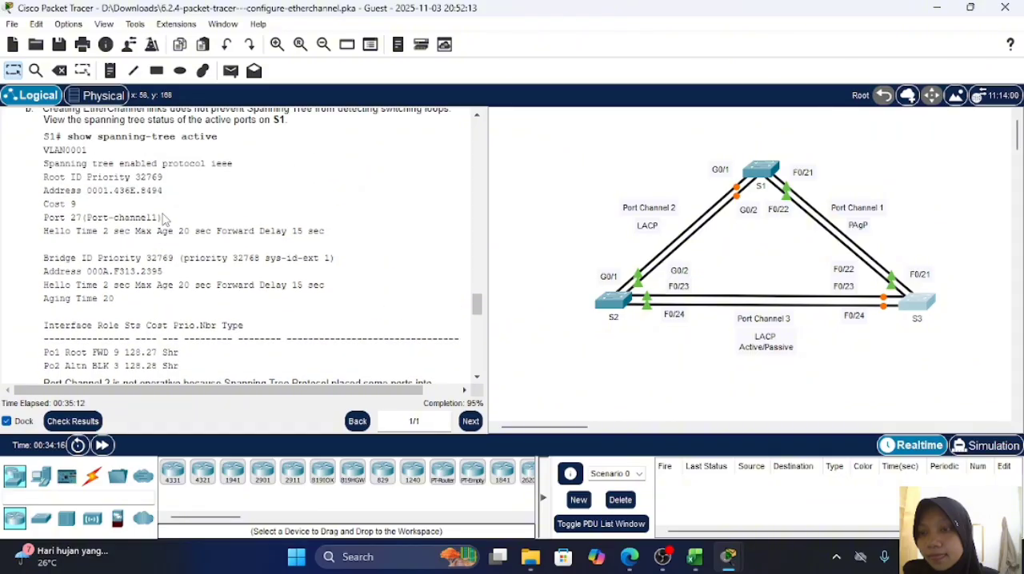
pyautogui.scroll(2, 163, 219)
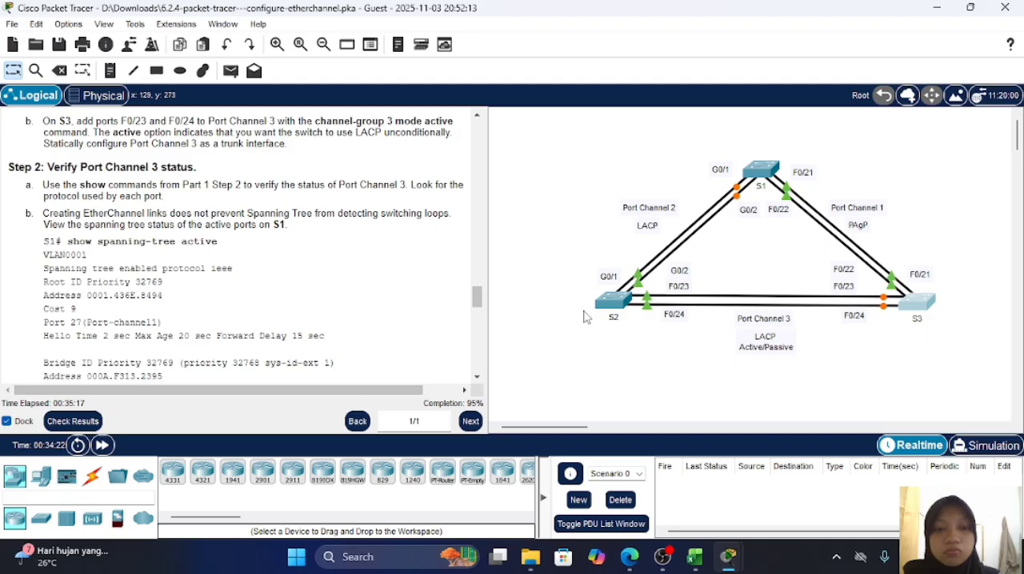
# Step: Reopen S3's command line and exit configuration mode back to privileged EXEC mode
pyautogui.click(912, 304)
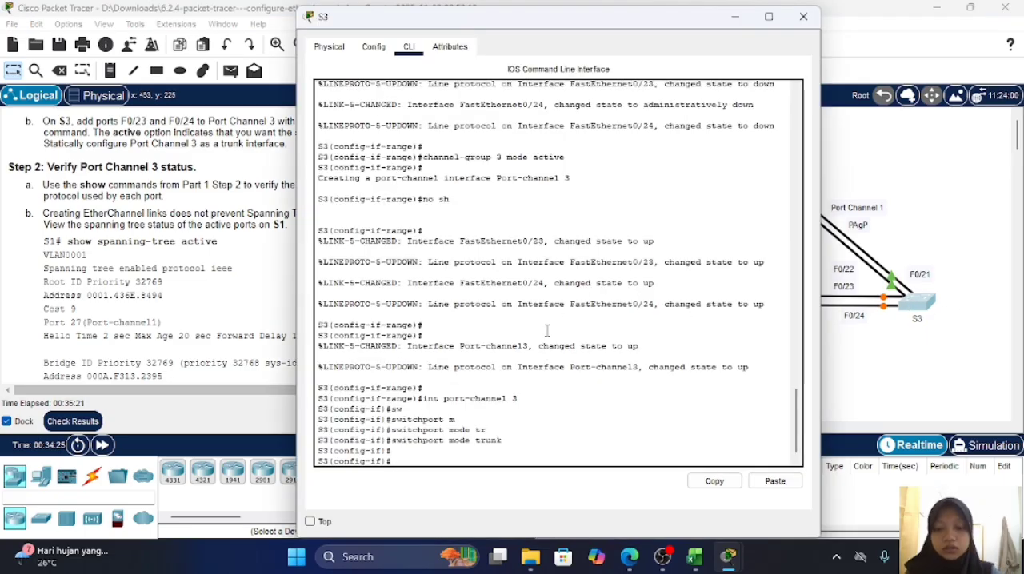
pyautogui.write('exit')
pyautogui.press('Return')
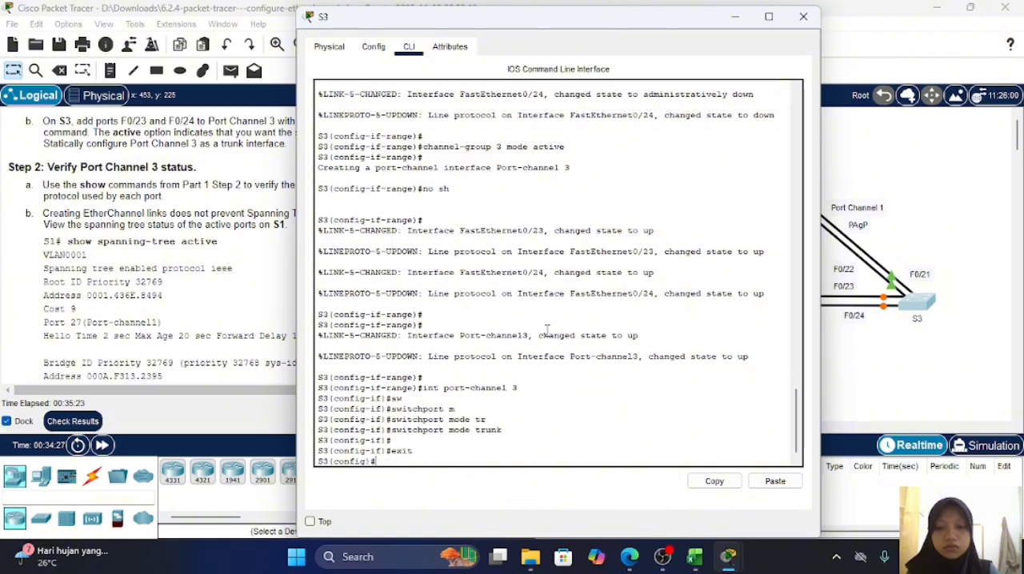
pyautogui.write('exit')
pyautogui.press('Return')
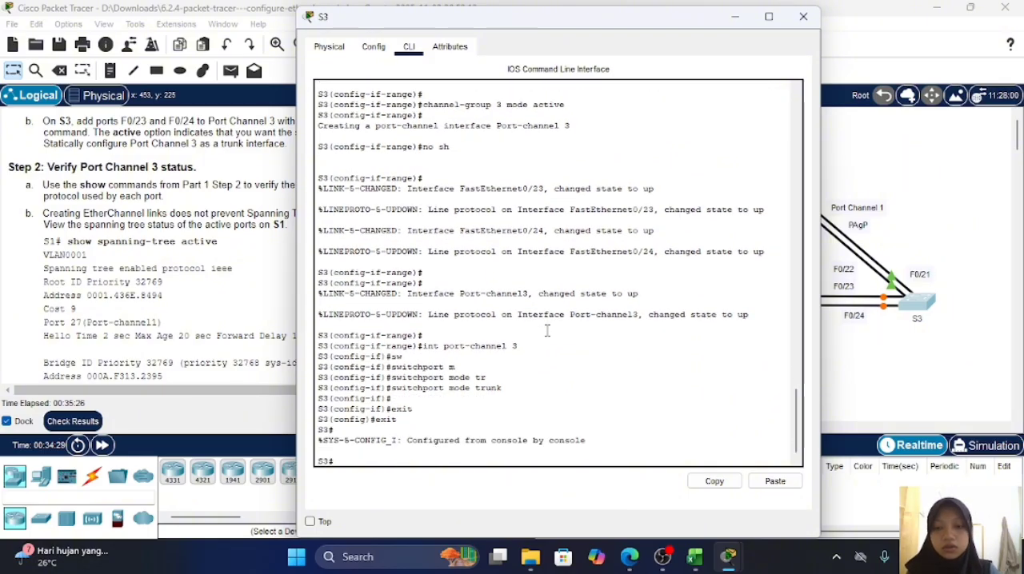
# Step: Display S3's trunk interfaces with show int trunk to verify Port Channel 3
pyautogui.write('show int ')
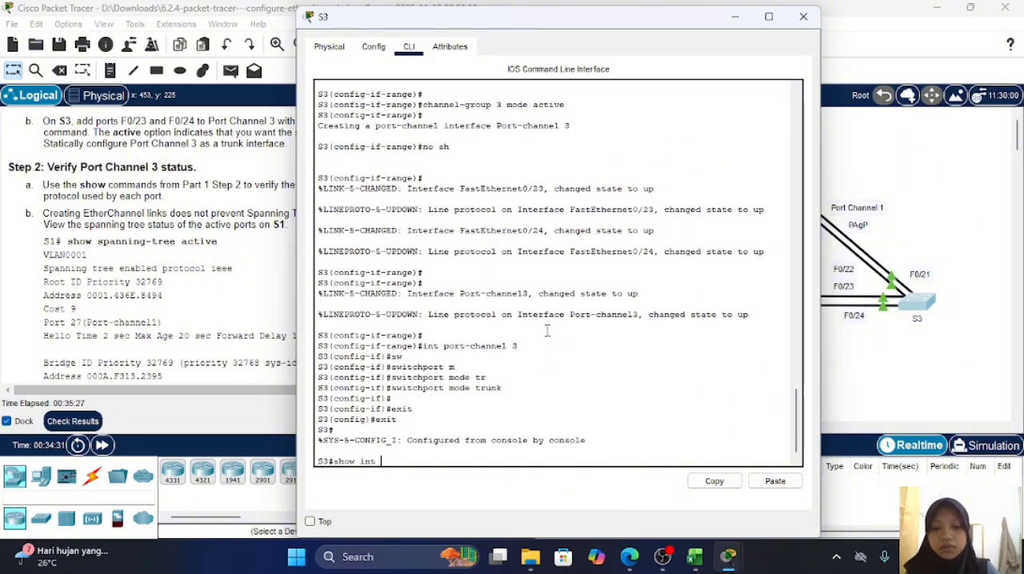
pyautogui.write('tr')
pyautogui.press('Tab')
pyautogui.press('Return')
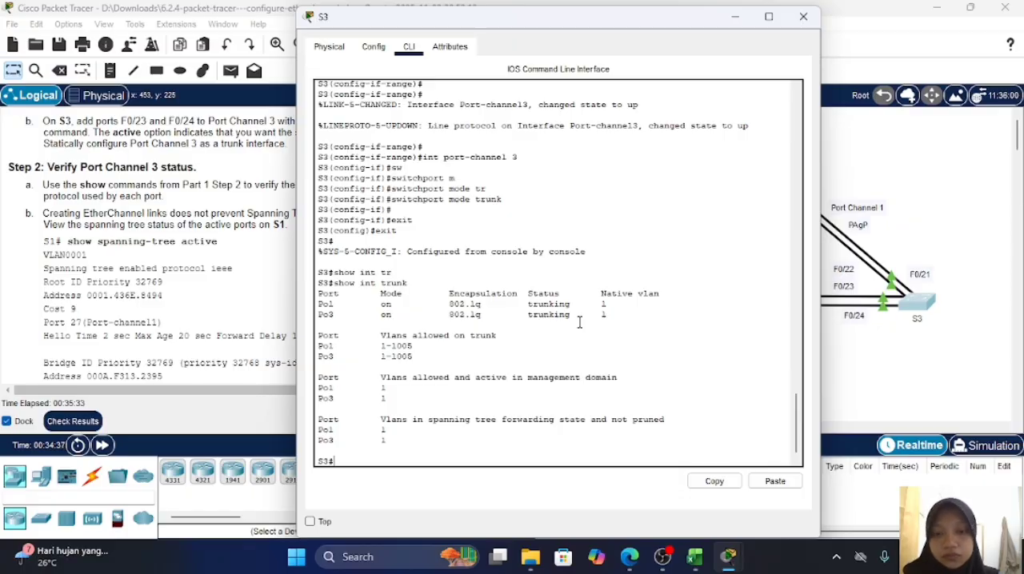
pyautogui.scroll(-1, 580, 323)
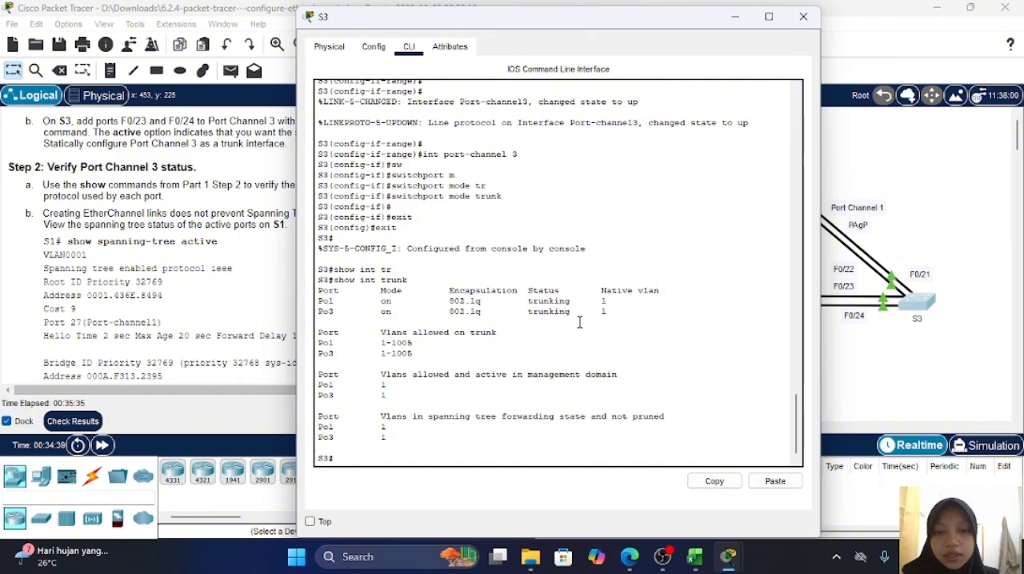
# Step: Check lab step b on spanning tree, open S1's command line and end configuration mode
pyautogui.click(214, 309)
pyautogui.scroll(-1, 214, 308)
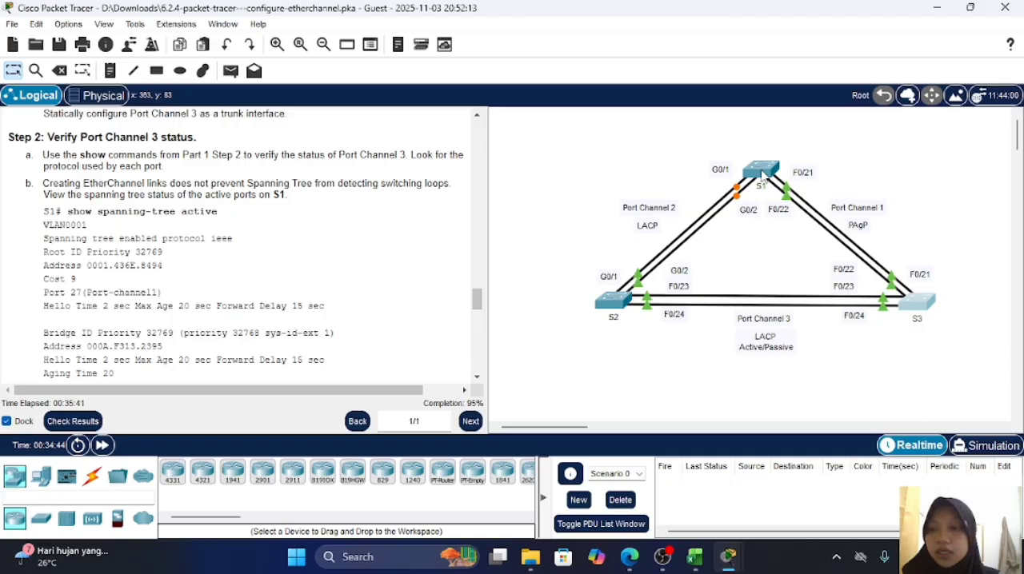
pyautogui.click(764, 176)
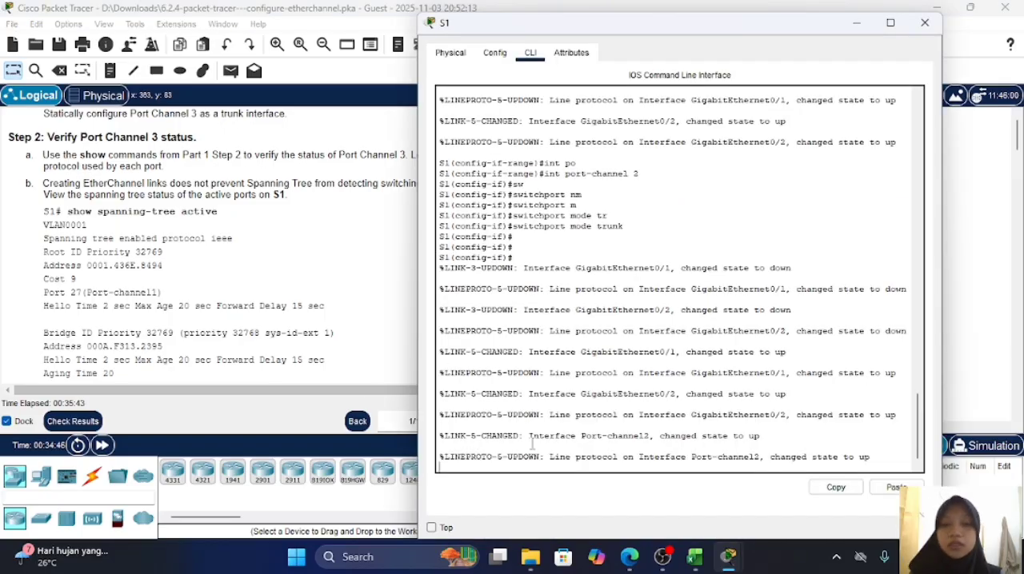
pyautogui.press('Return')
pyautogui.press('Return')
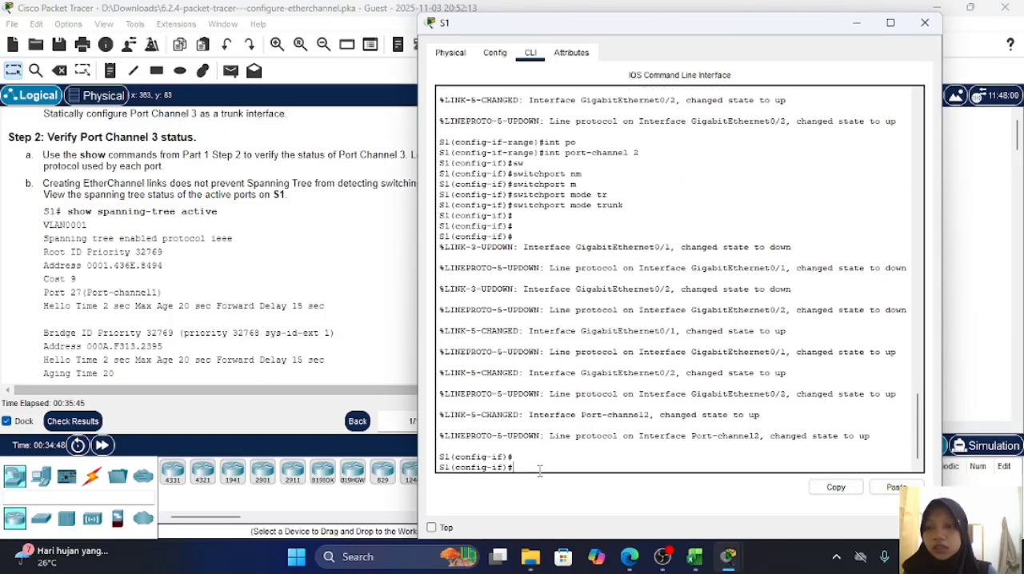
pyautogui.write('end')
pyautogui.press('Return')
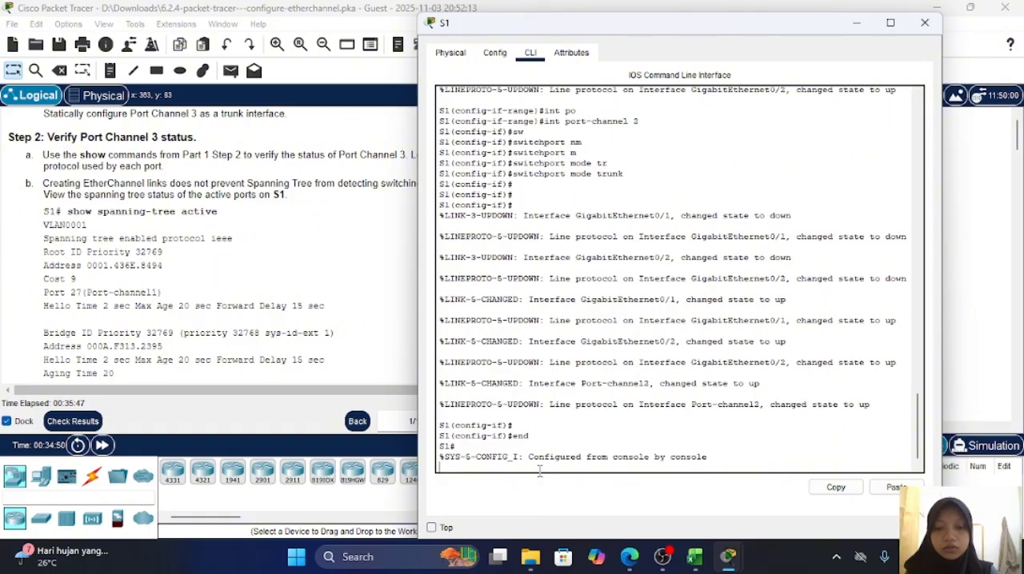
# Step: Display the spanning tree status of S1's active ports with show spanning-tree active
pyautogui.write('show ')
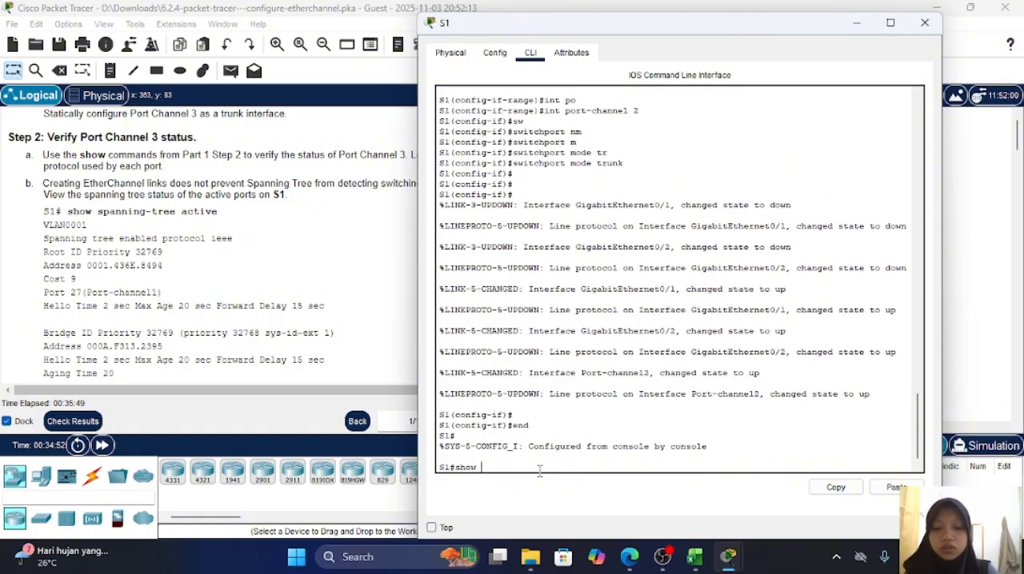
pyautogui.write('sp')
pyautogui.press('Tab')
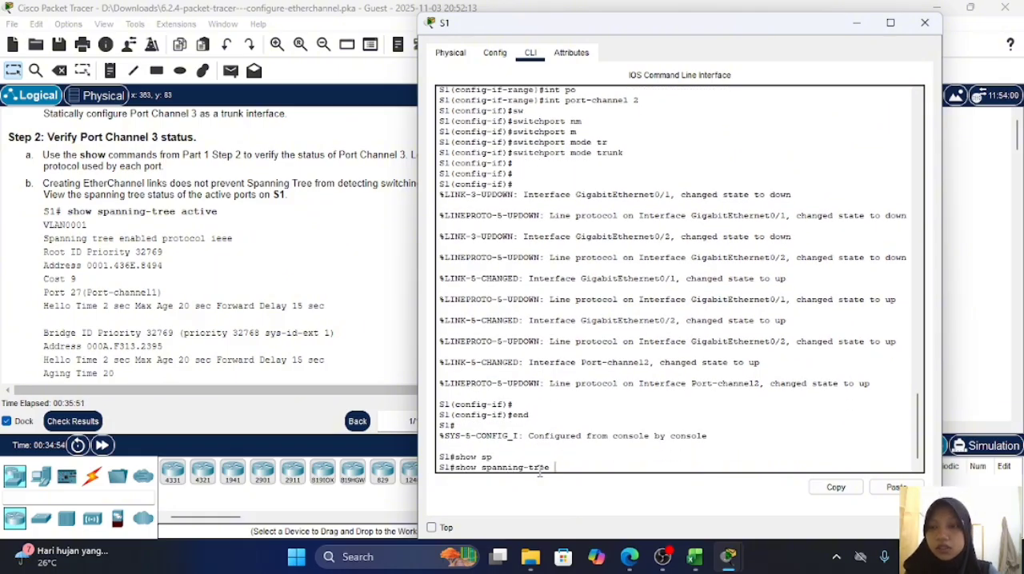
pyautogui.write('active')
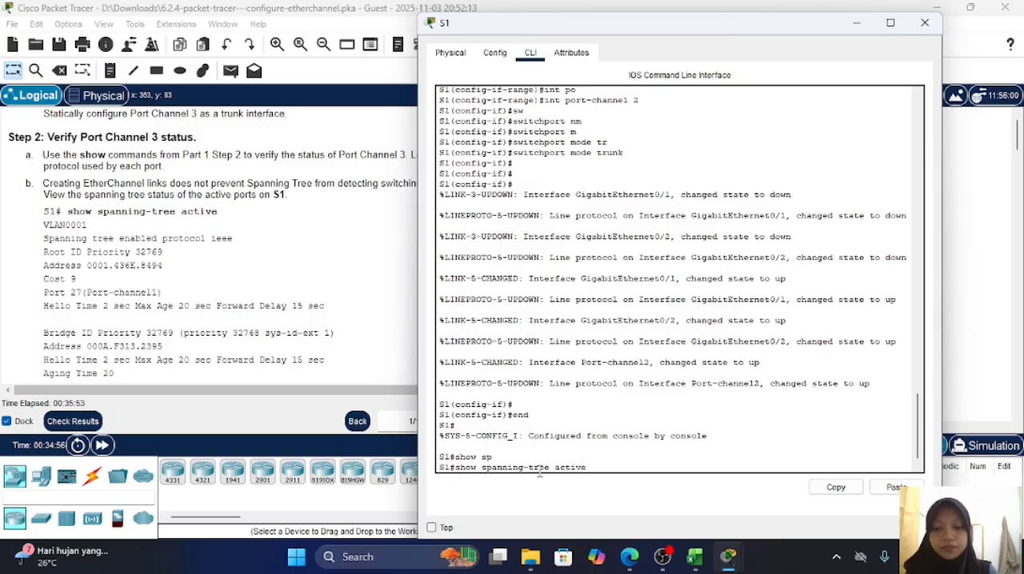
pyautogui.press('Return')
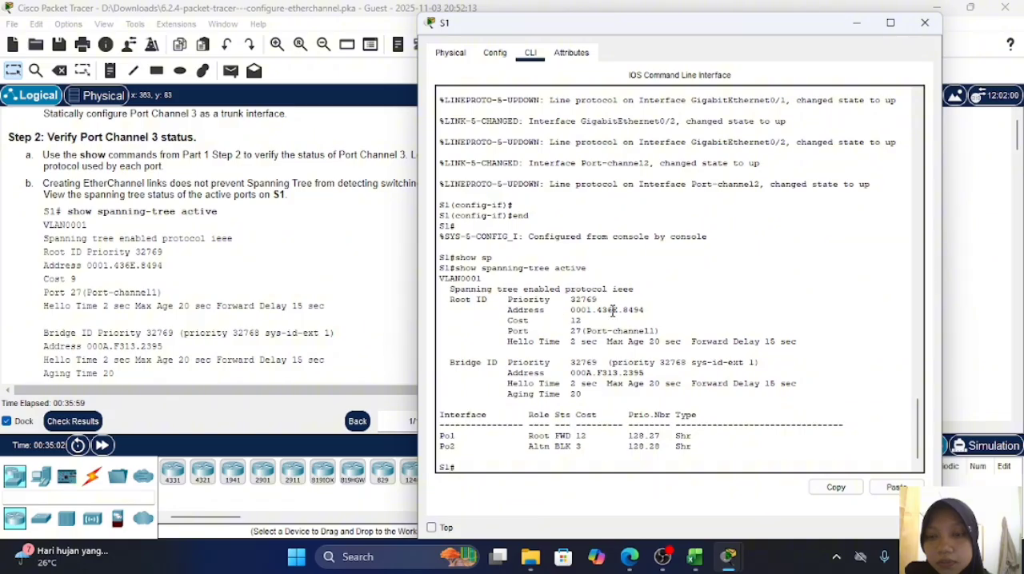
pyautogui.scroll(-1, 534, 318)
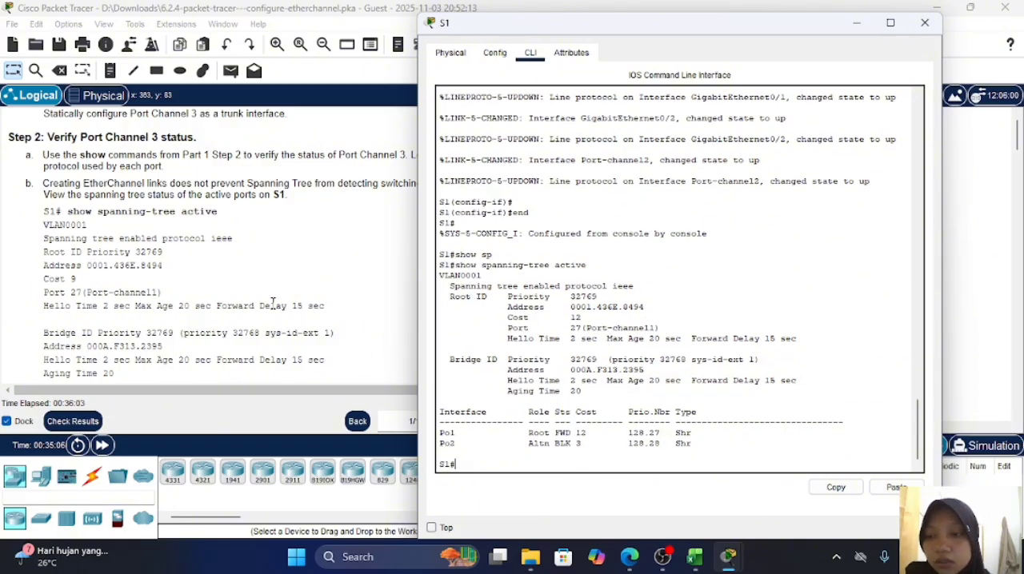
# Step: Read the lab's sample spanning-tree output and its instructions for making S1 the primary root for VLAN 1
pyautogui.scroll(-3, 272, 303)
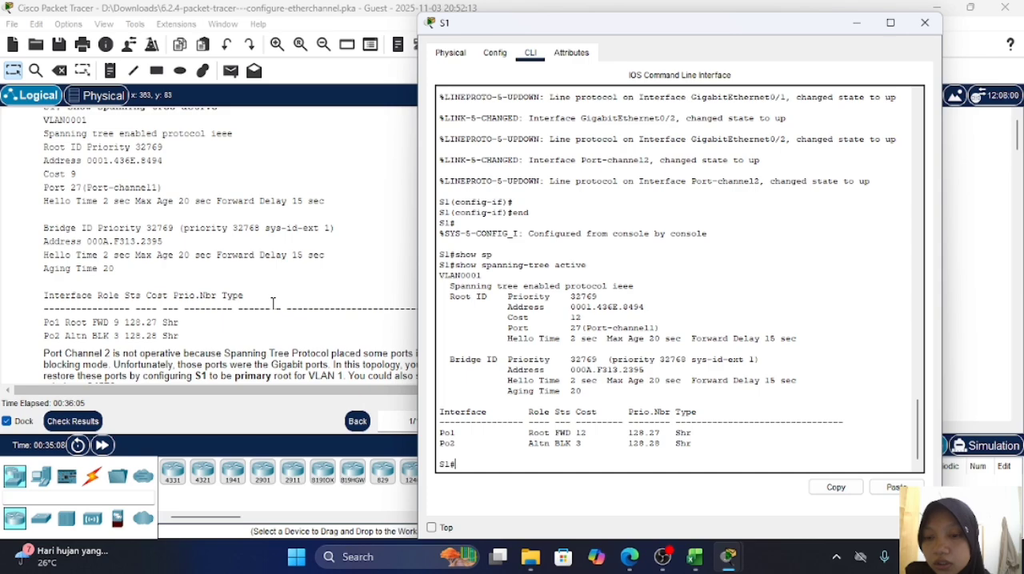
pyautogui.scroll(-1, 154, 246)
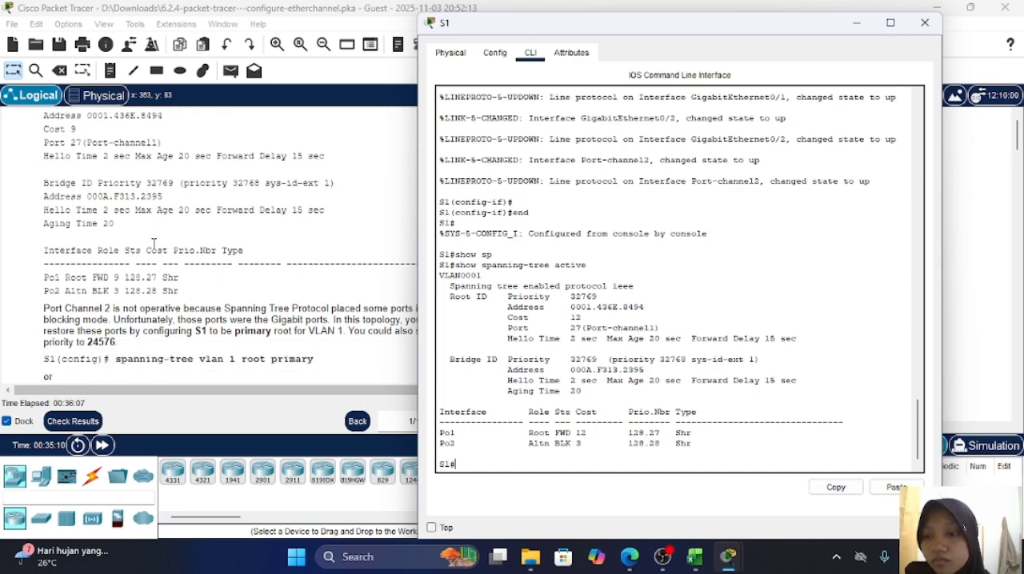
pyautogui.scroll(-2, 154, 243)
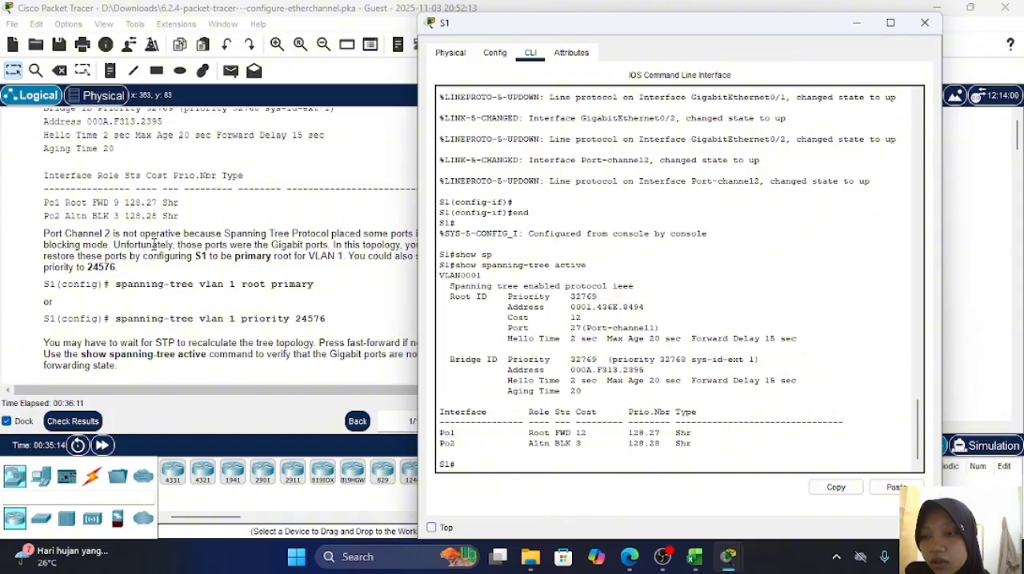
# Step: Check the activity results and review the assessment items of S1, S2 and S3 for incorrect entries
pyautogui.click(154, 246)
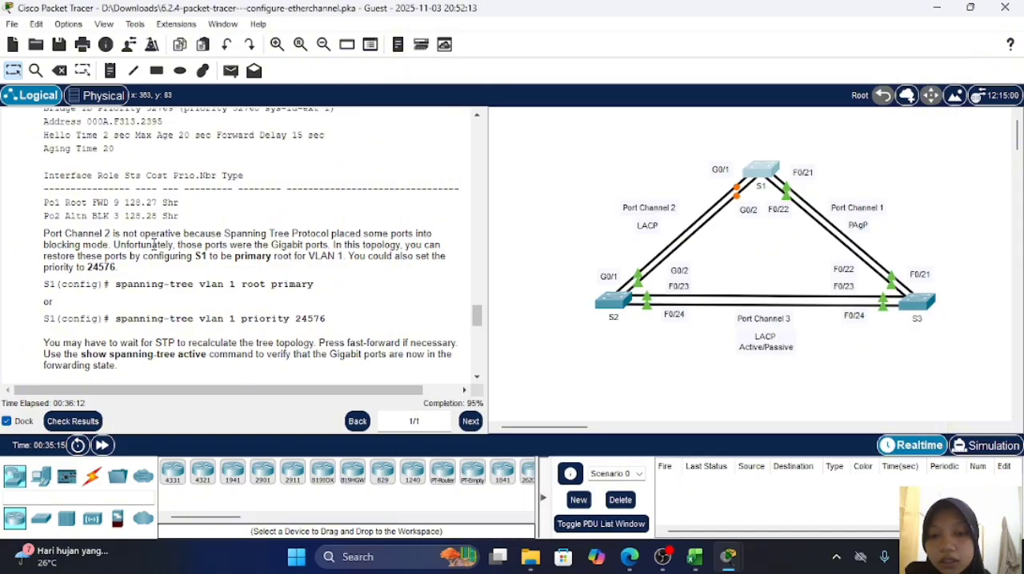
pyautogui.click(52, 422)
pyautogui.click(148, 105)
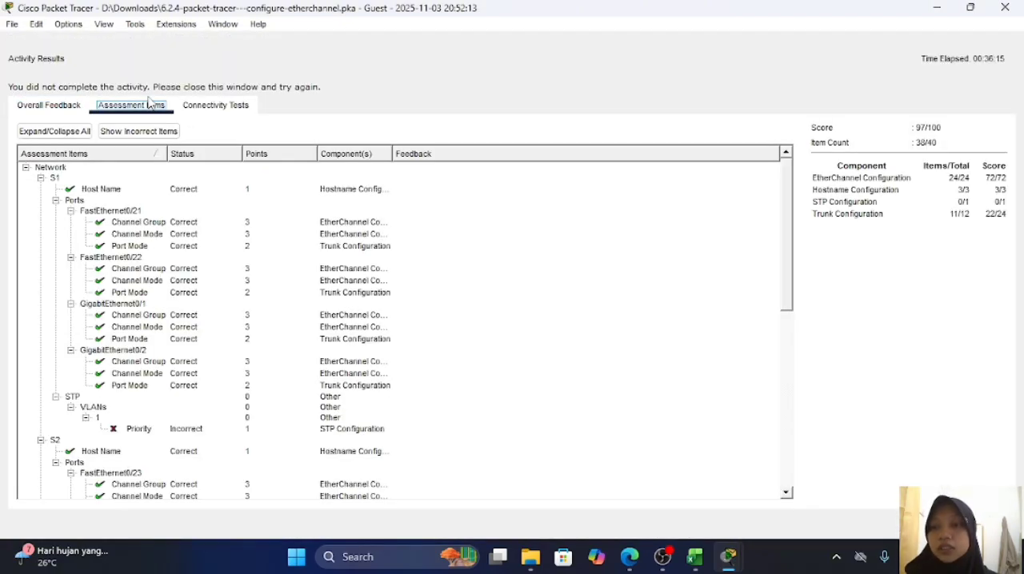
pyautogui.scroll(-3, 177, 275)
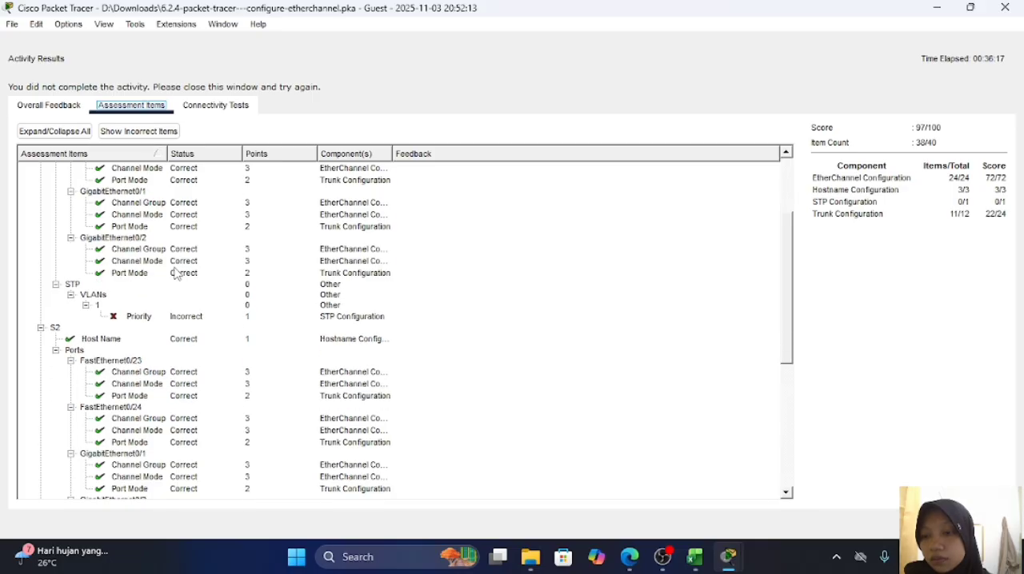
pyautogui.scroll(-1, 169, 305)
pyautogui.scroll(-3, 169, 306)
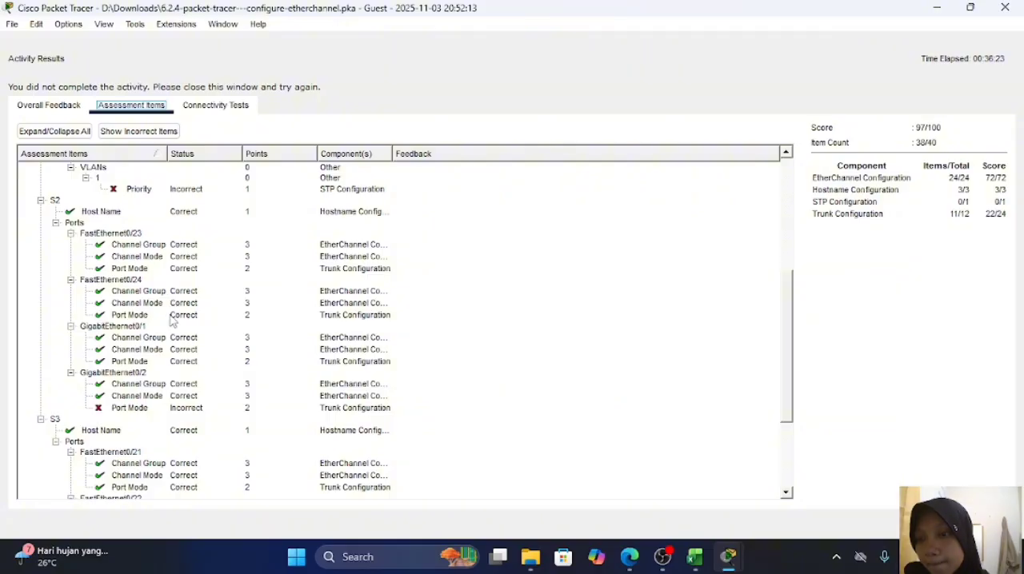
pyautogui.scroll(-2, 171, 312)
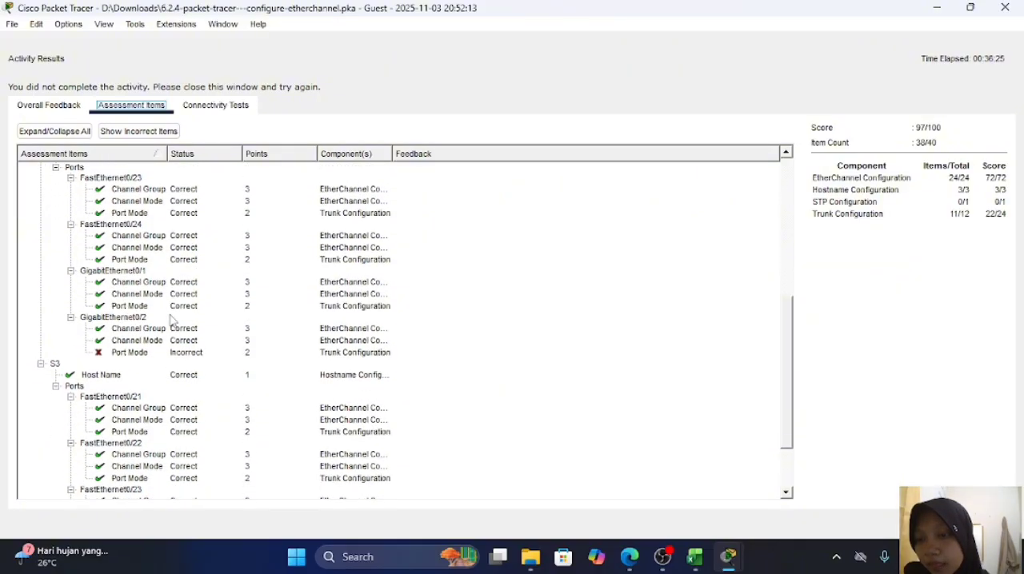
pyautogui.scroll(1, 171, 319)
pyautogui.scroll(-3, 170, 320)
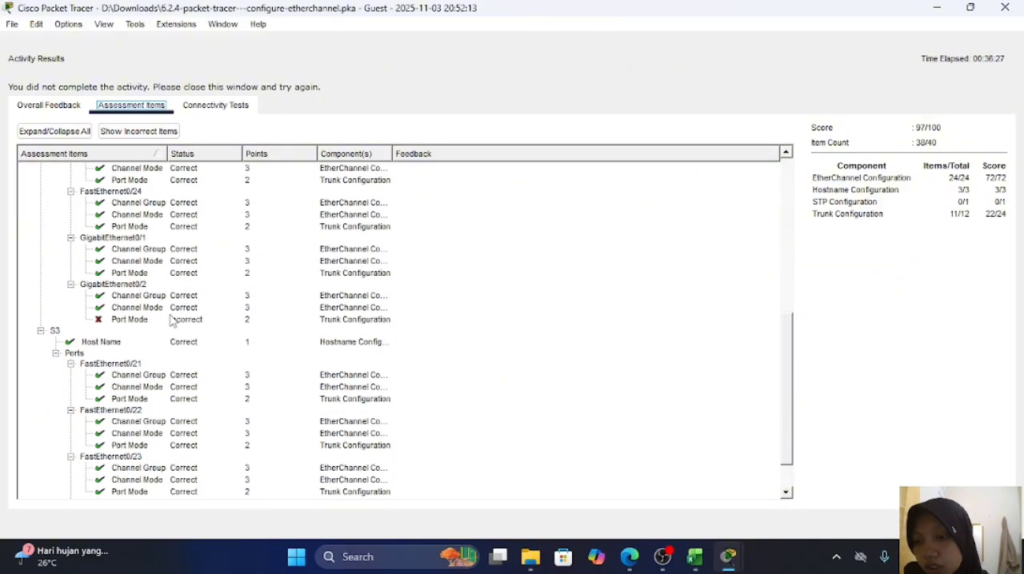
pyautogui.scroll(8, 171, 320)
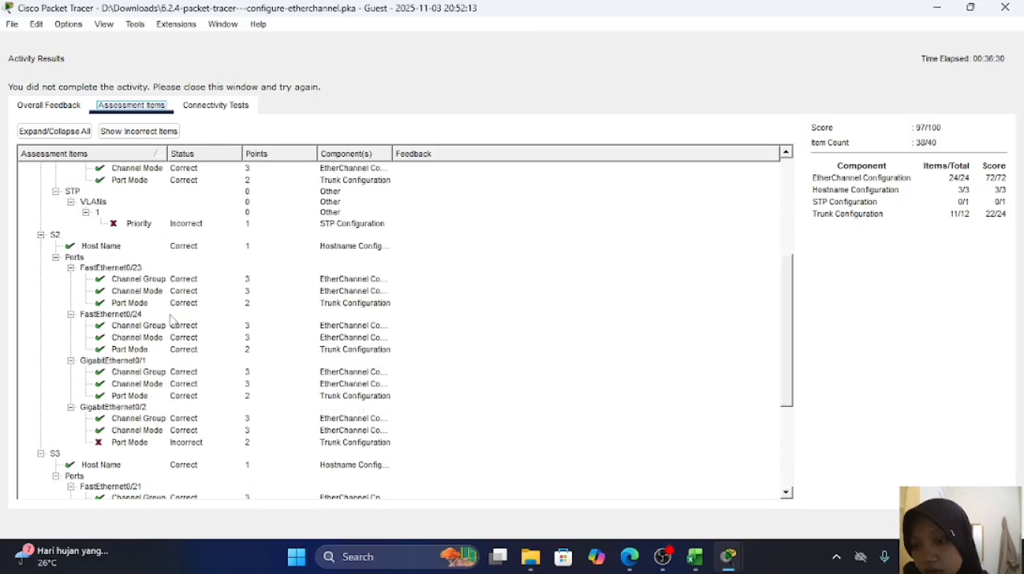
pyautogui.scroll(1, 171, 320)
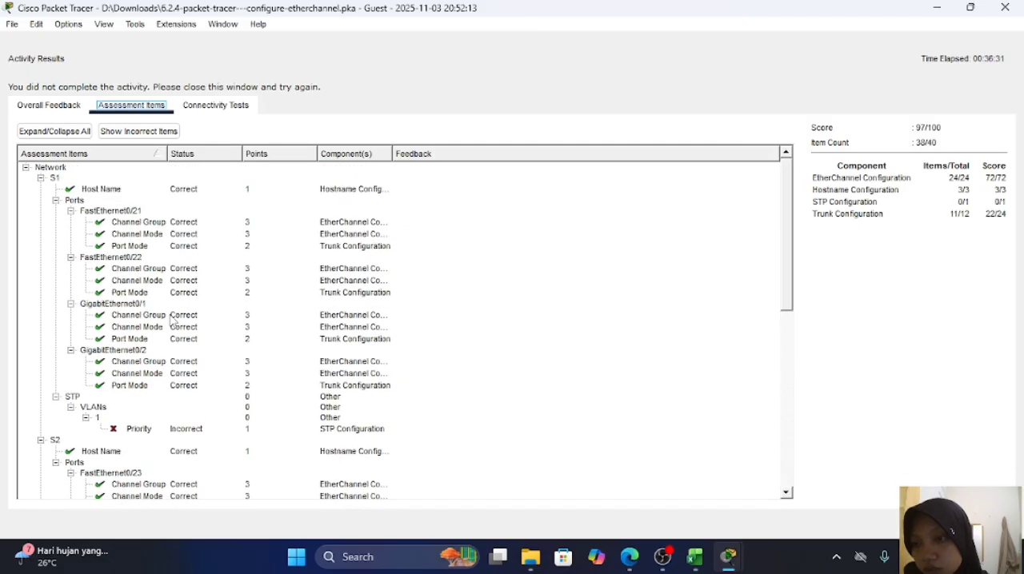
pyautogui.scroll(-10, 170, 319)
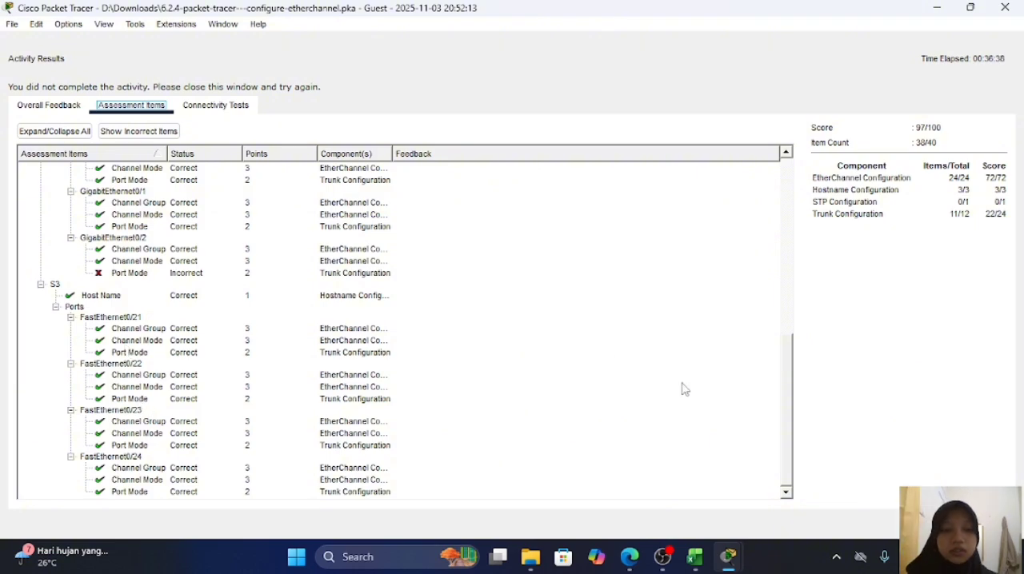
pyautogui.scroll(4, 428, 378)
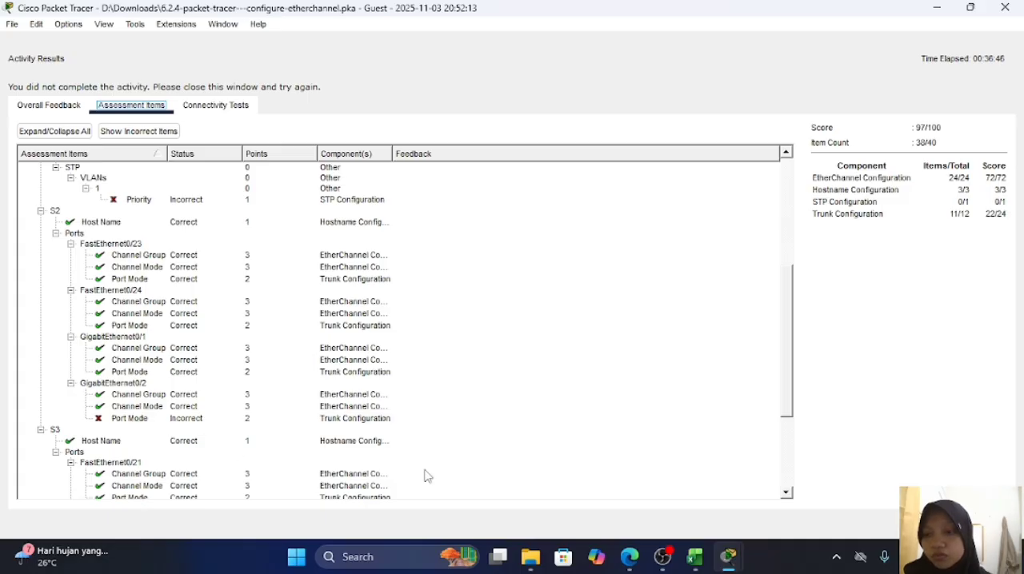
# Step: Return to the topology, open S2's command line and review its earlier commands for Port Channel 3
pyautogui.moveTo(726, 563)
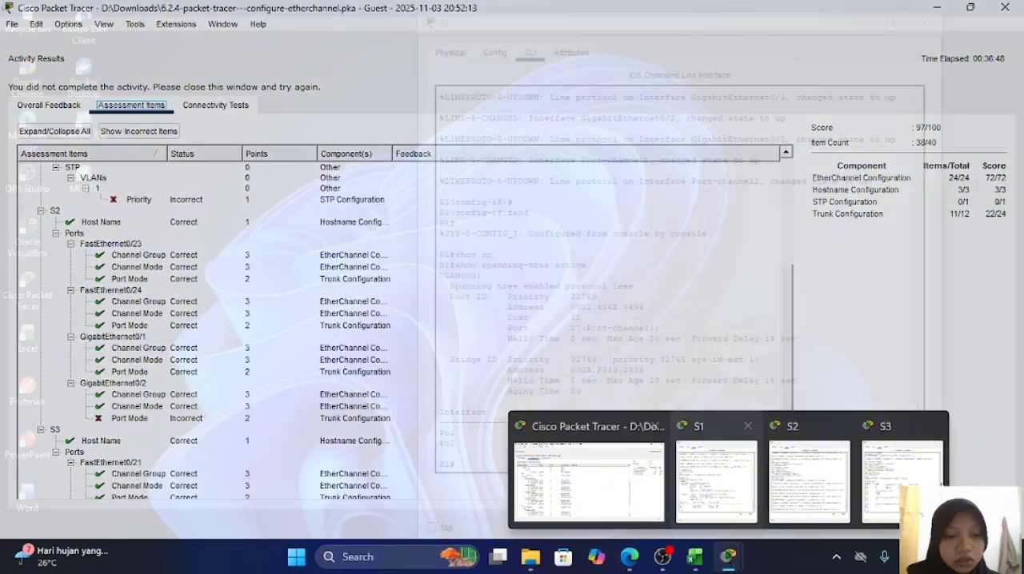
pyautogui.click(696, 489)
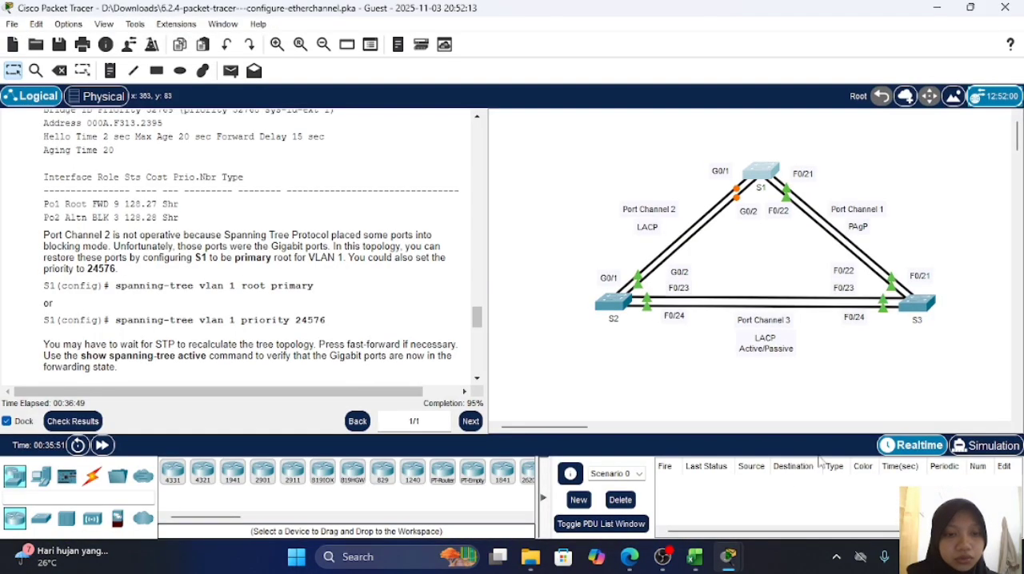
pyautogui.click(610, 300)
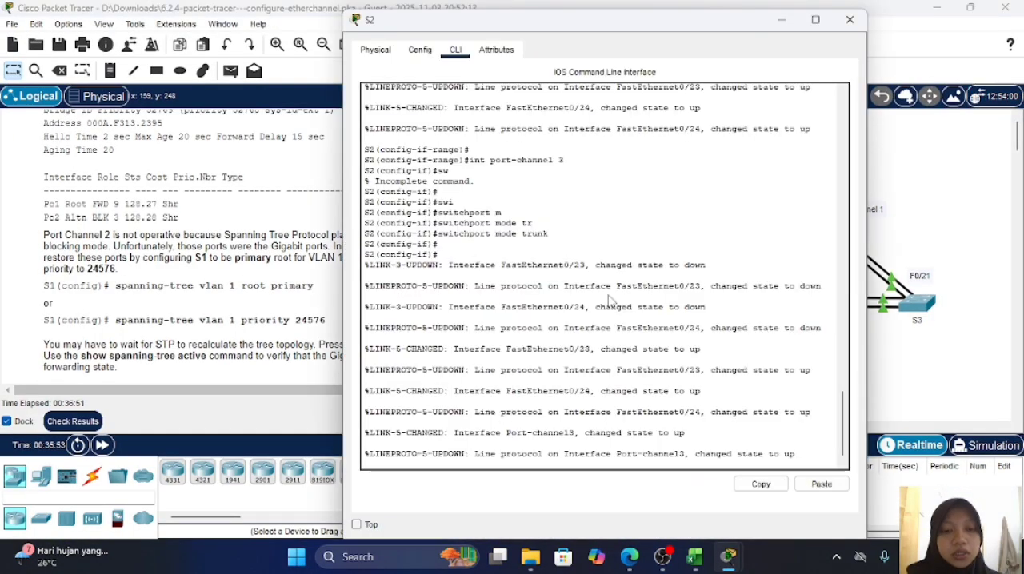
pyautogui.scroll(3, 416, 326)
pyautogui.scroll(2, 416, 326)
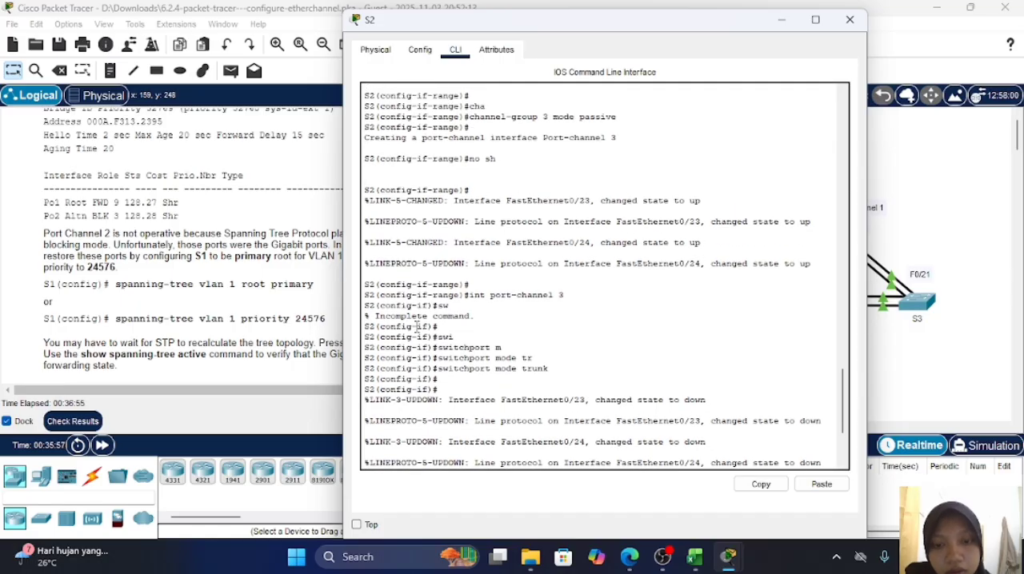
pyautogui.scroll(4, 416, 326)
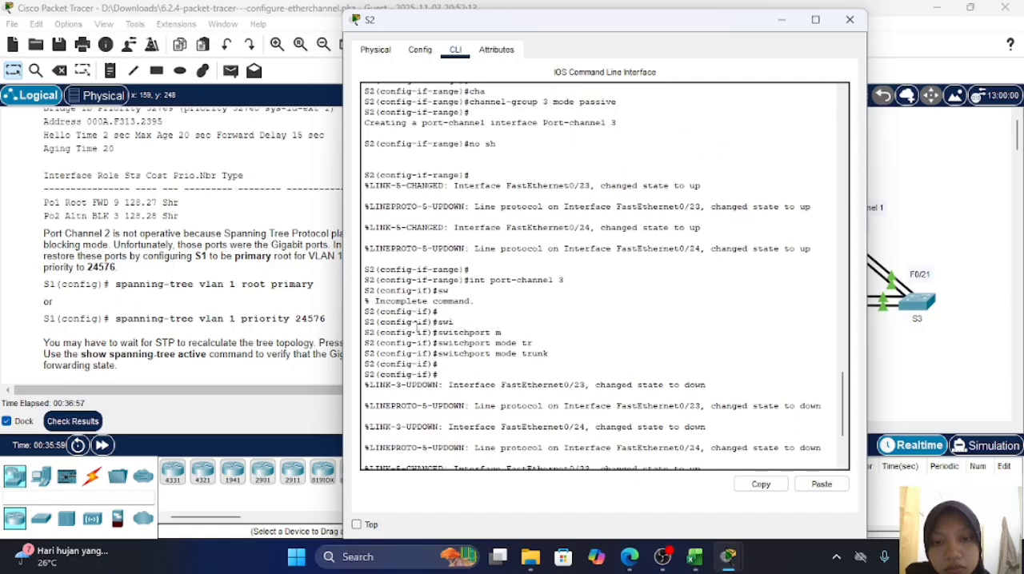
pyautogui.scroll(1, 416, 326)
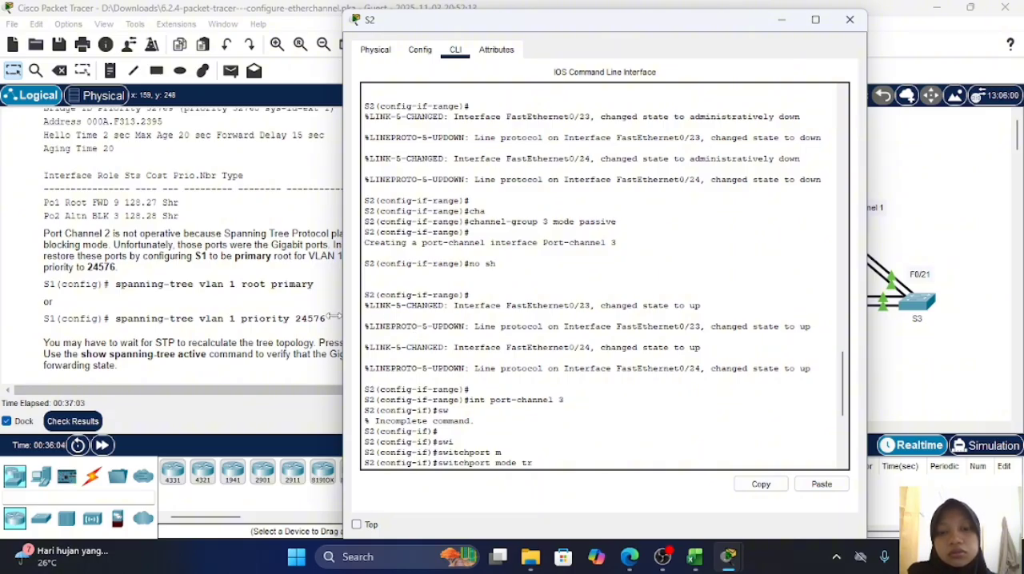
# Step: Reread the lab's Part 4 instructions for configuring Port Channel 3 on S2 and S3 and verifying its status
pyautogui.scroll(-1, 335, 318)
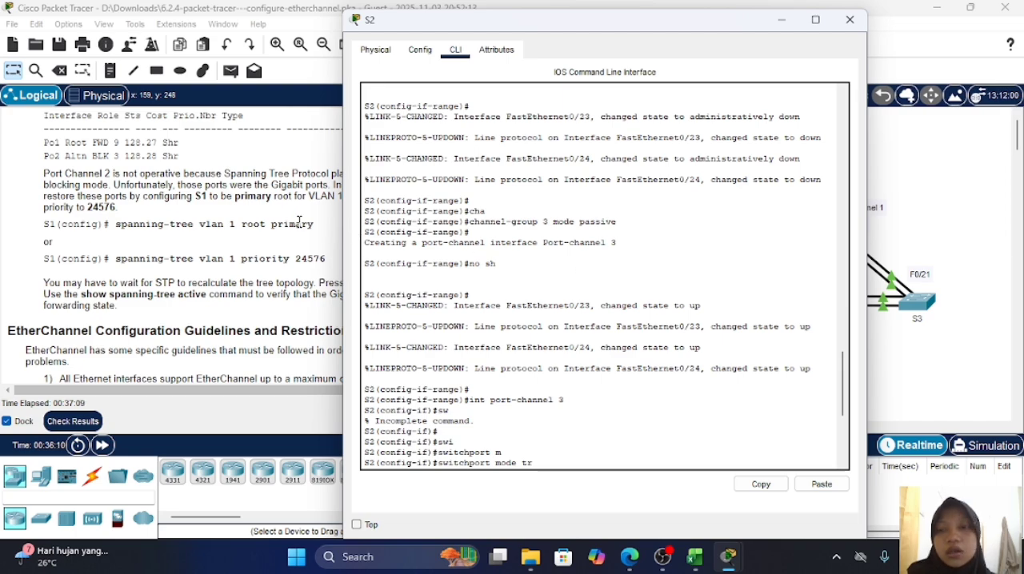
pyautogui.scroll(5, 294, 250)
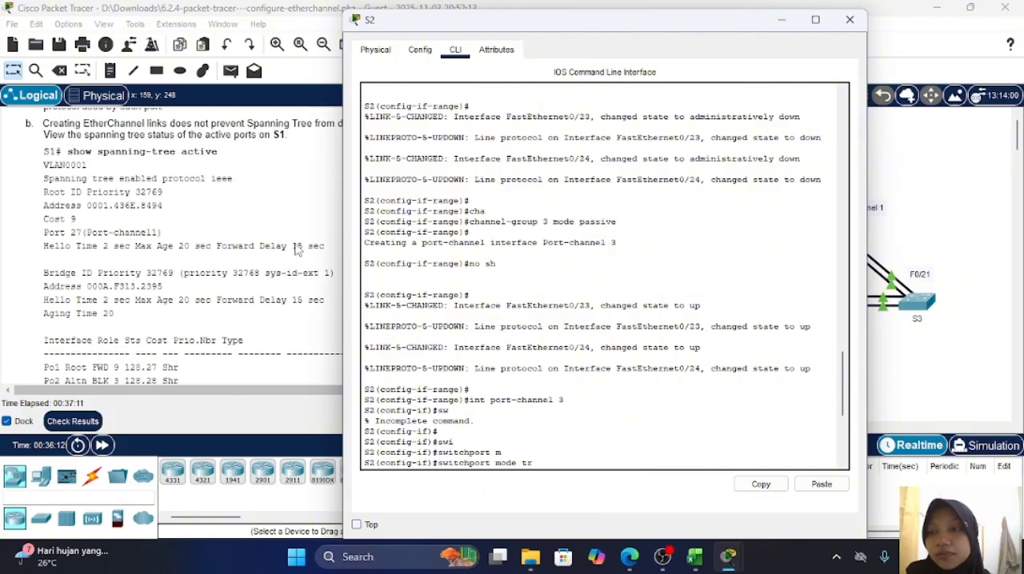
pyautogui.scroll(5, 294, 249)
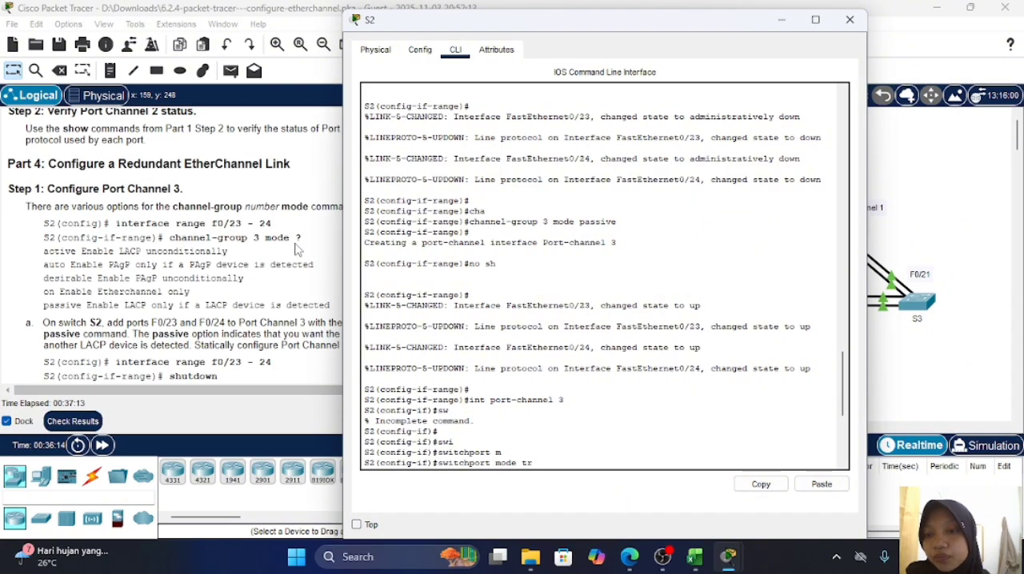
pyautogui.scroll(-3, 232, 262)
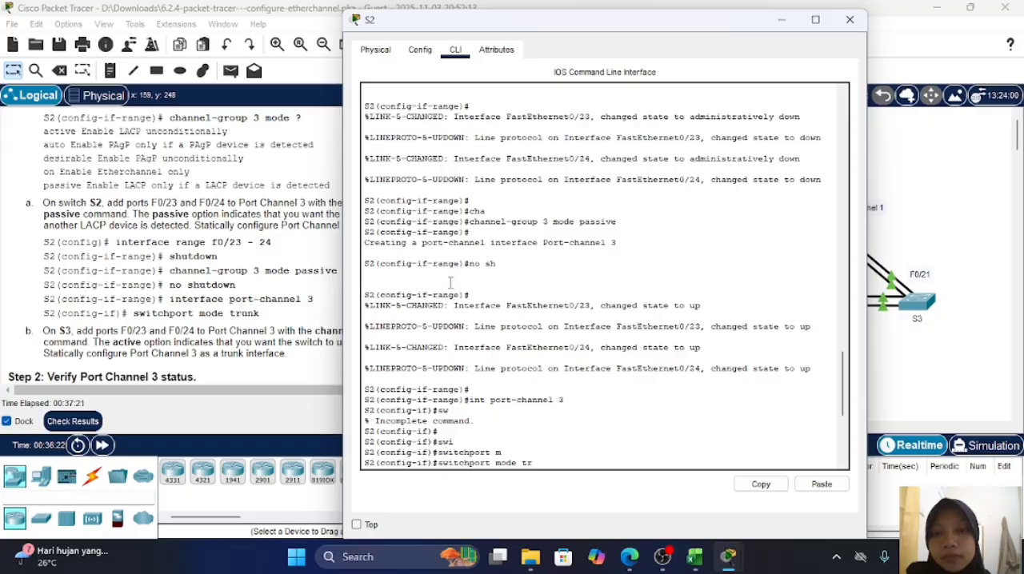
pyautogui.click(311, 253)
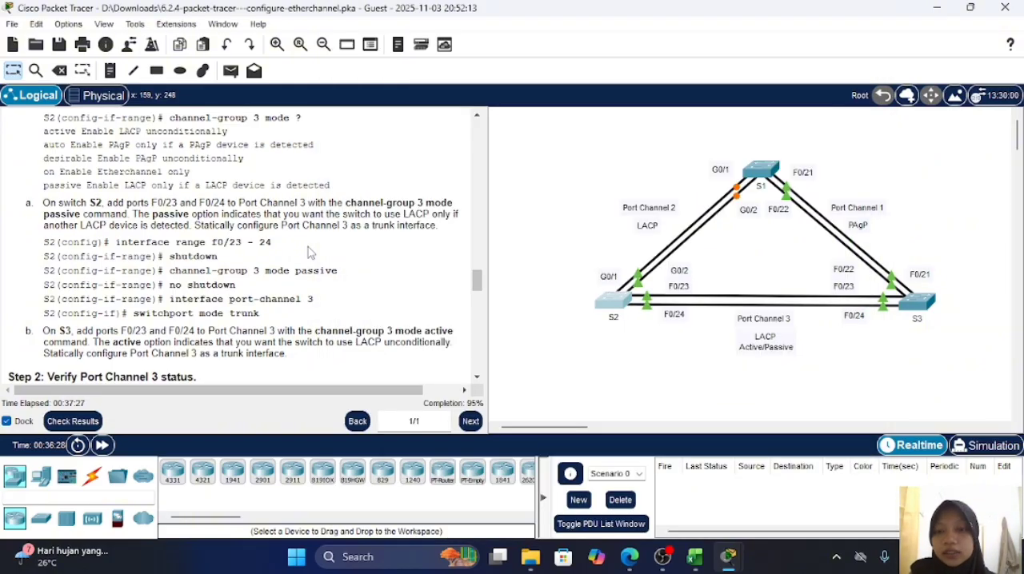
pyautogui.scroll(-5, 296, 272)
pyautogui.scroll(-10, 274, 296)
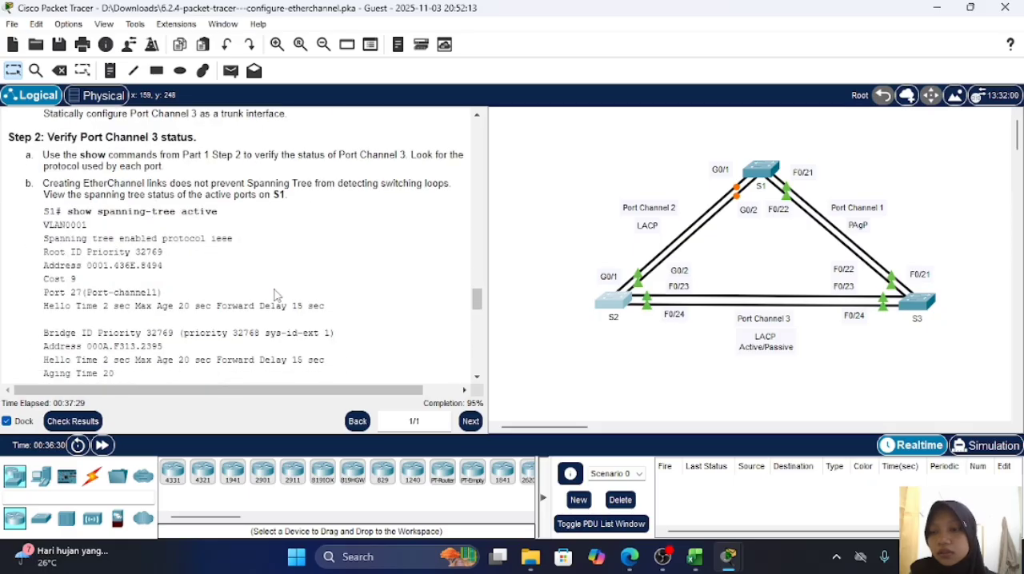
# Step: Check the activity results again and look through the assessment items' statuses
pyautogui.click(96, 423)
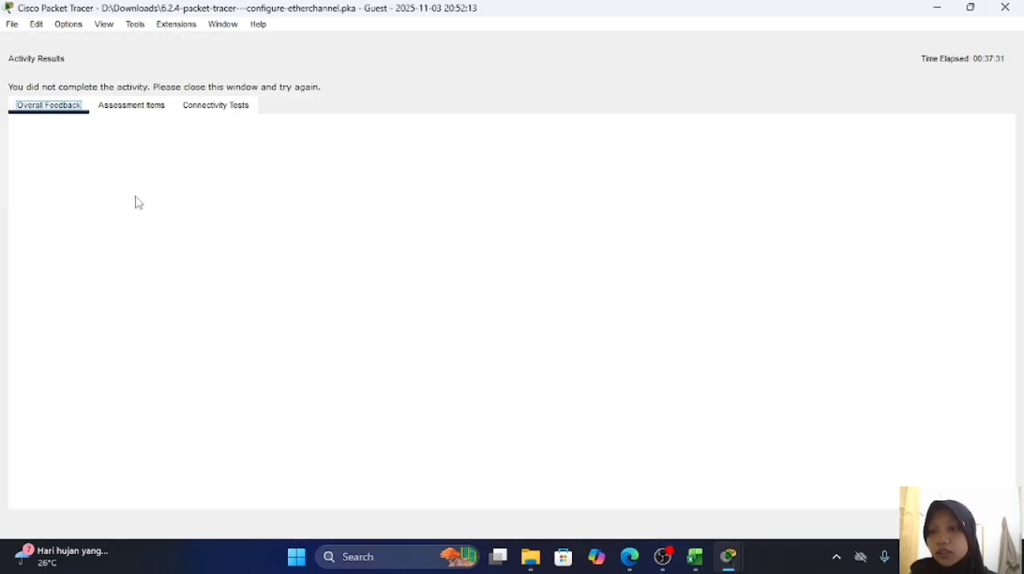
pyautogui.click(147, 108)
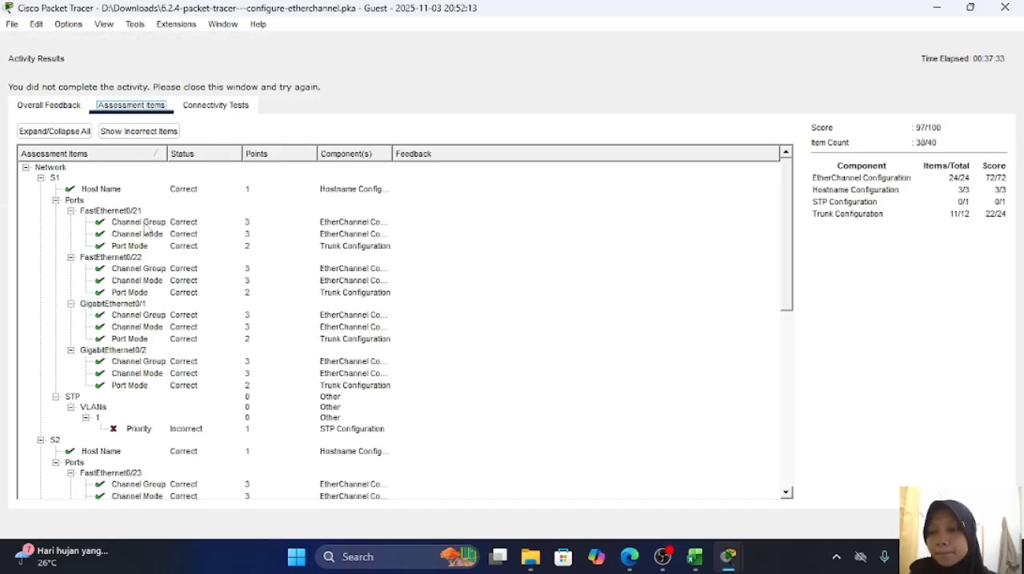
pyautogui.scroll(-1, 142, 296)
pyautogui.scroll(1, 143, 296)
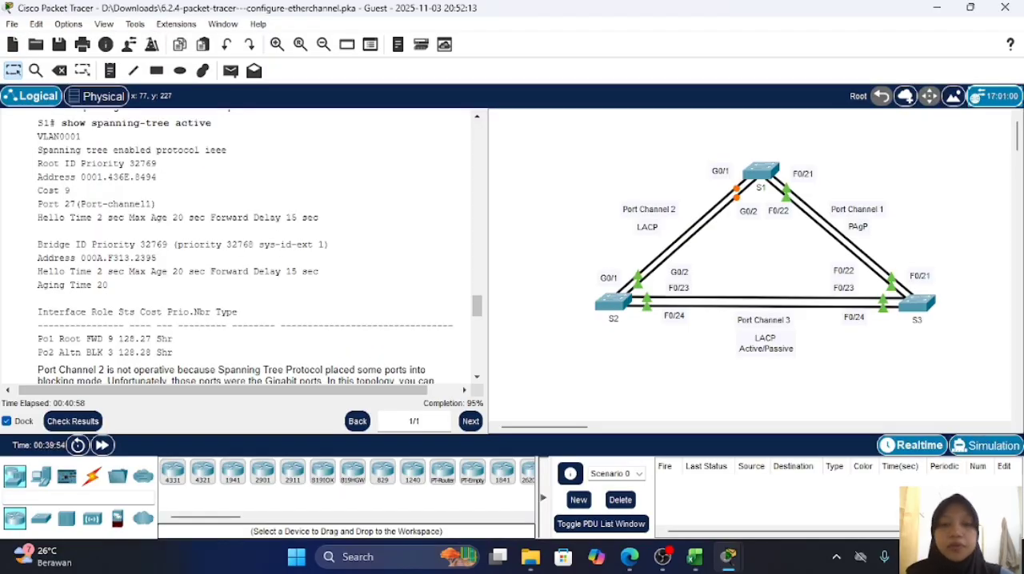
# Step: Open S1's command line and enter global configuration mode with conf t
pyautogui.click(761, 172)
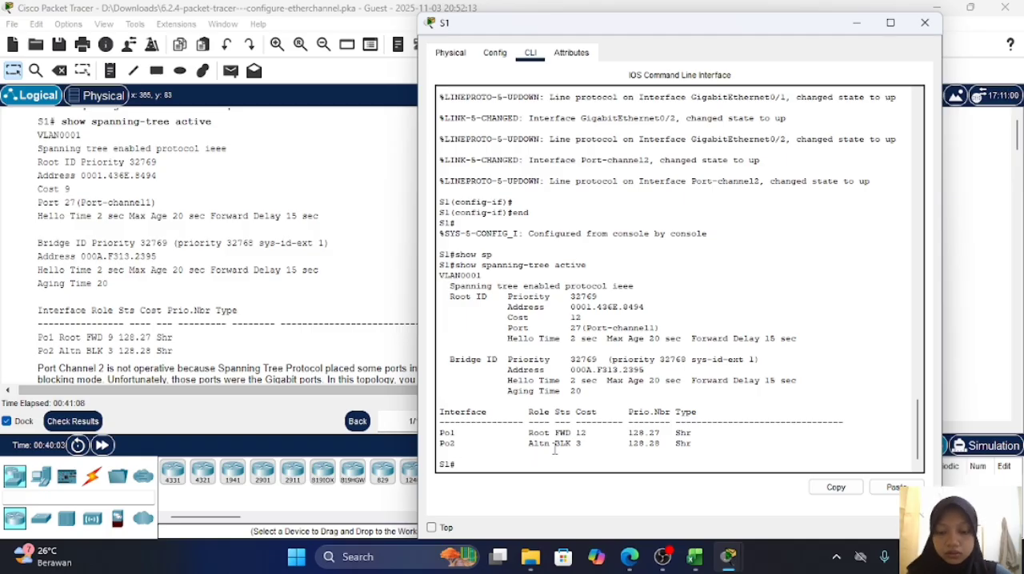
pyautogui.write('conf t')
pyautogui.press('Return')
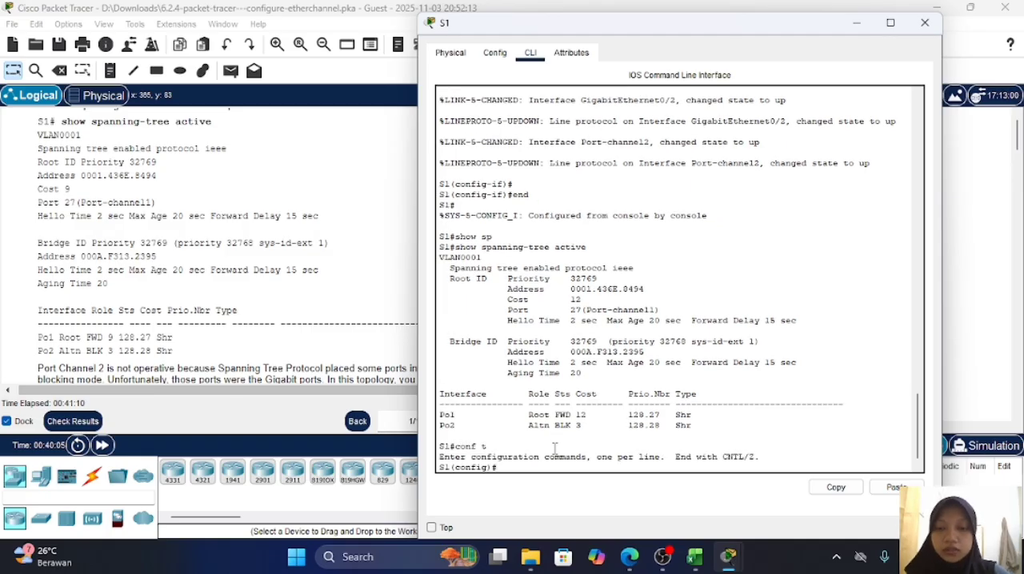
pyautogui.press('Return')
pyautogui.press('Return')
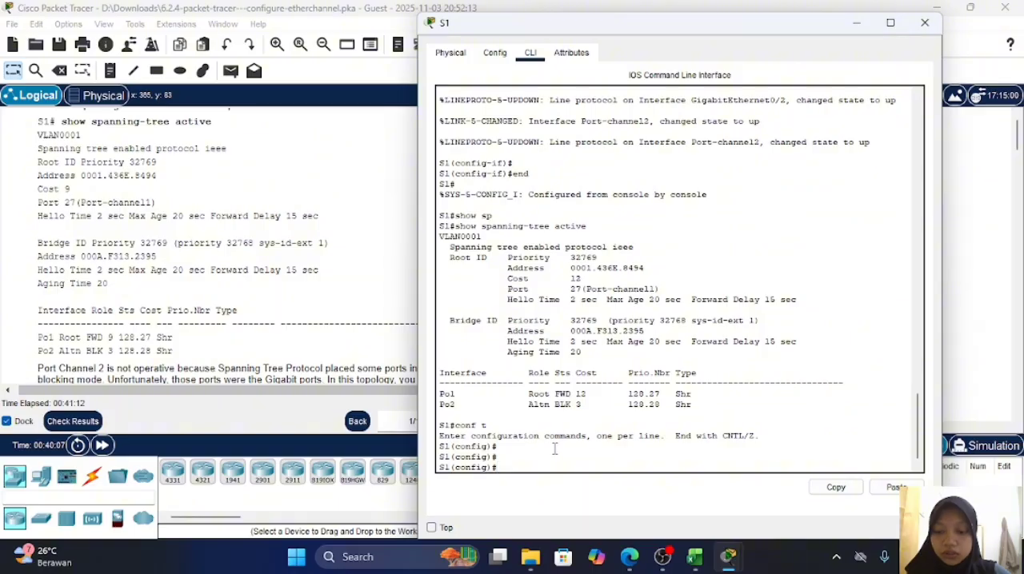
# Step: Make S1 the primary root bridge for VLAN 1 with spanning-tree vlan 1 root primary
pyautogui.write('spanni')
pyautogui.press('Tab')
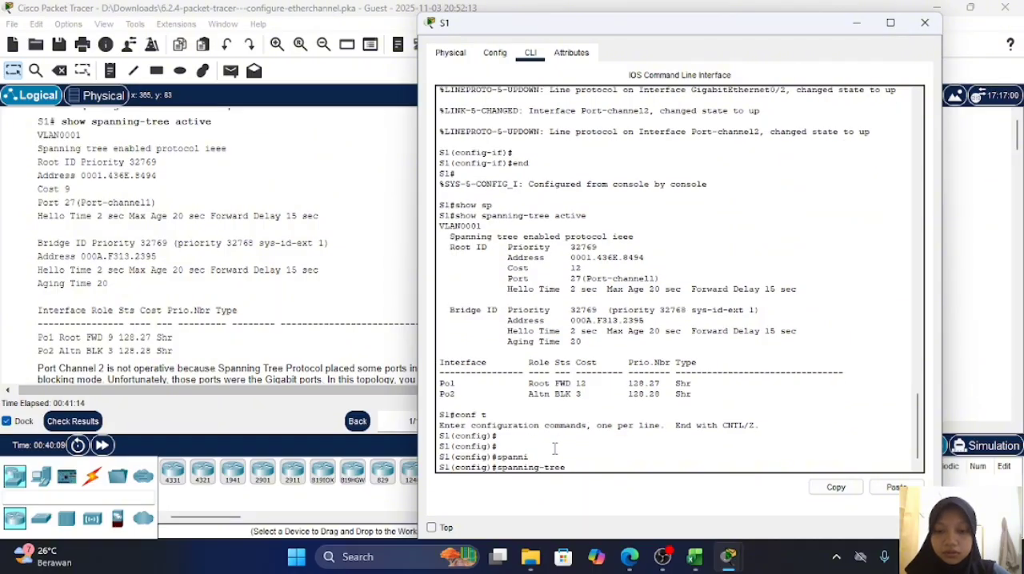
pyautogui.write('v')
pyautogui.press('Tab')
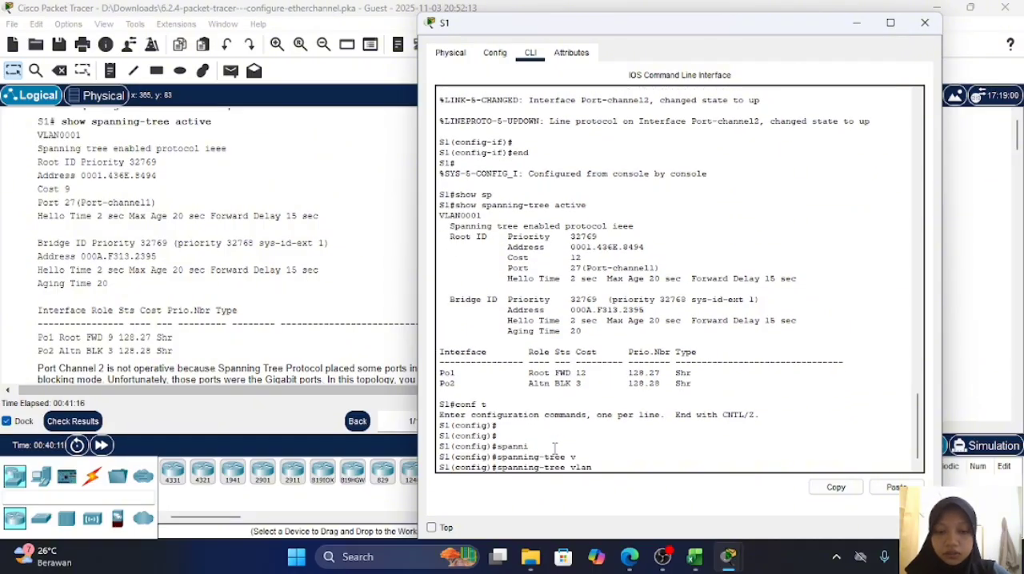
pyautogui.write('1')
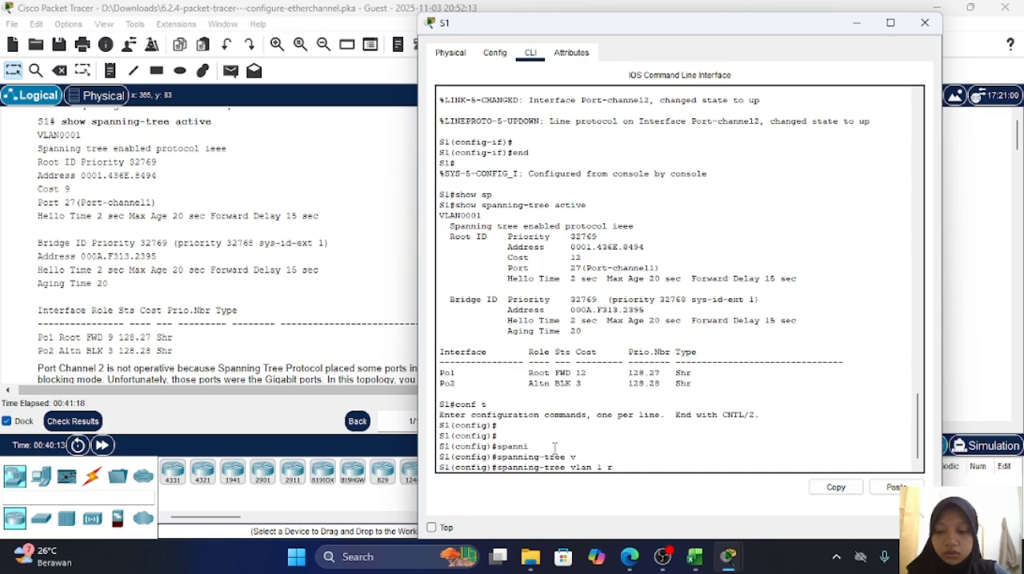
pyautogui.write(' r')
pyautogui.press('Tab')
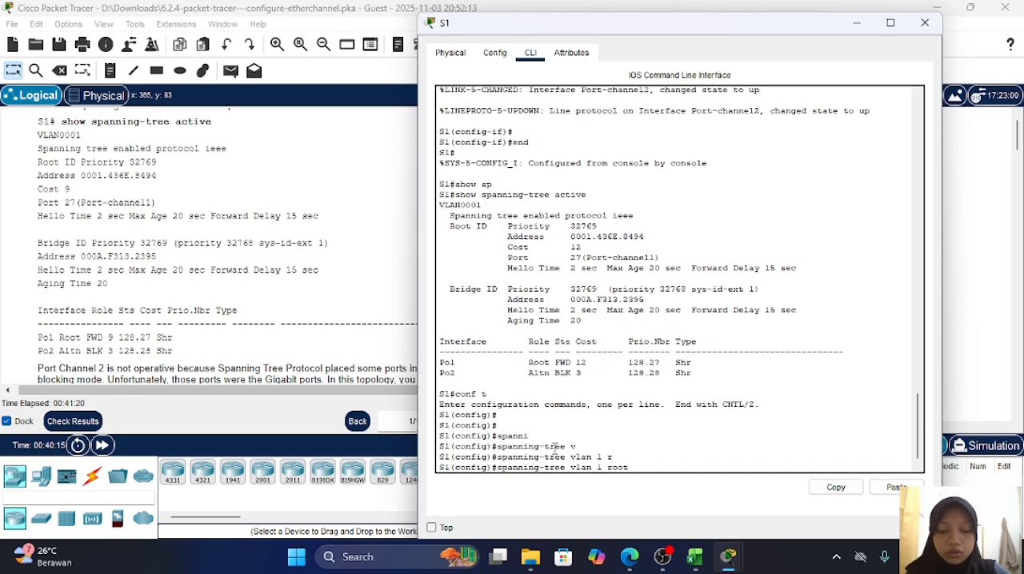
pyautogui.write('p')
pyautogui.press('Tab')
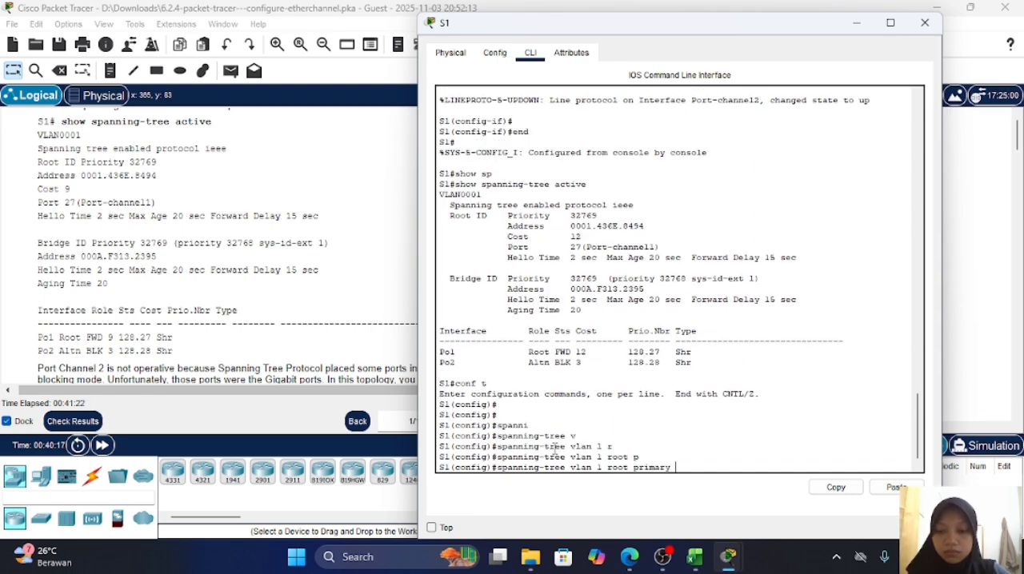
pyautogui.press('Return')
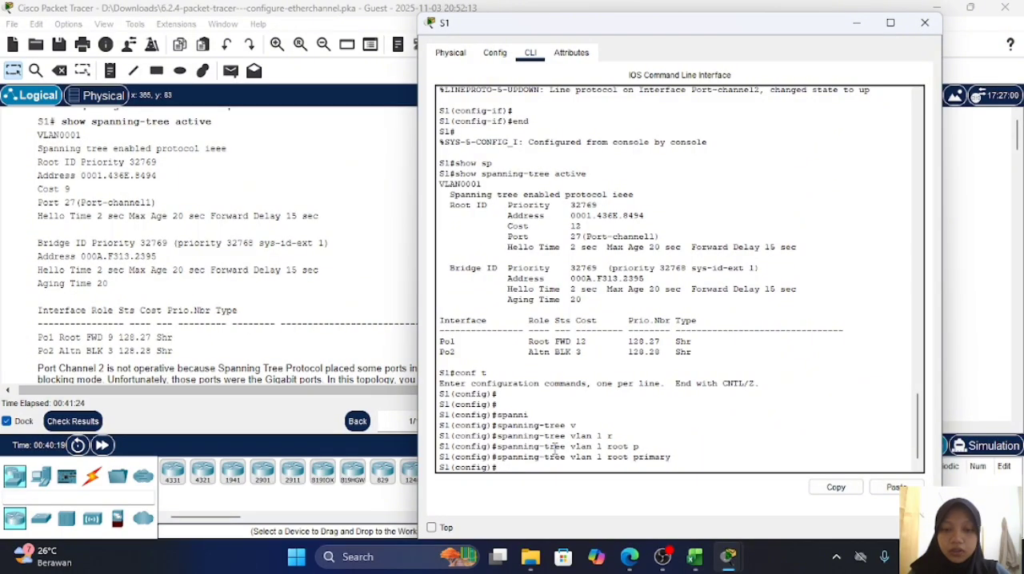
# Step: Leave S1's configuration mode with end and return to the topology
pyautogui.write('wns')
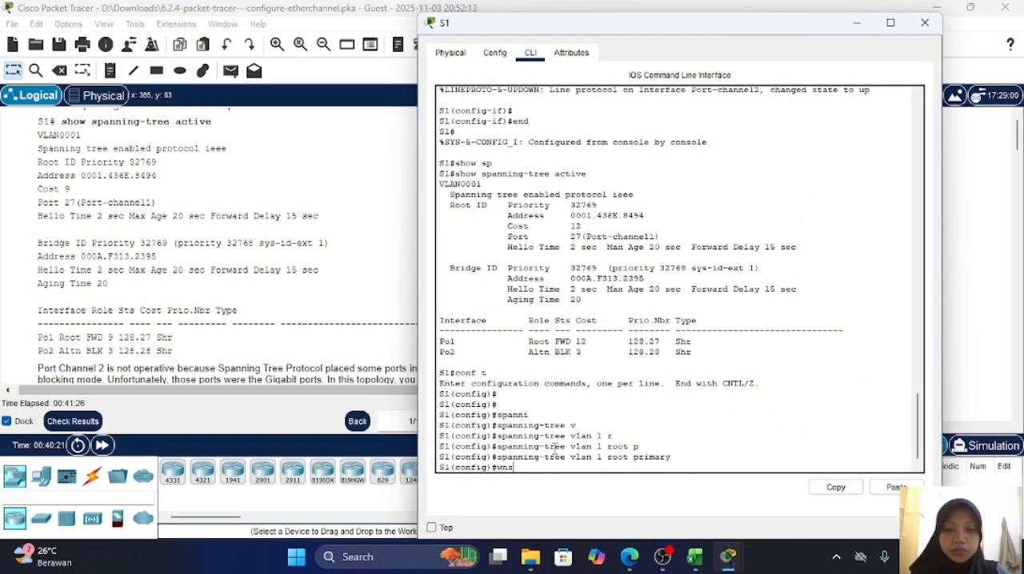
pyautogui.press('BackSpace')
pyautogui.press('BackSpace')
pyautogui.write('en')
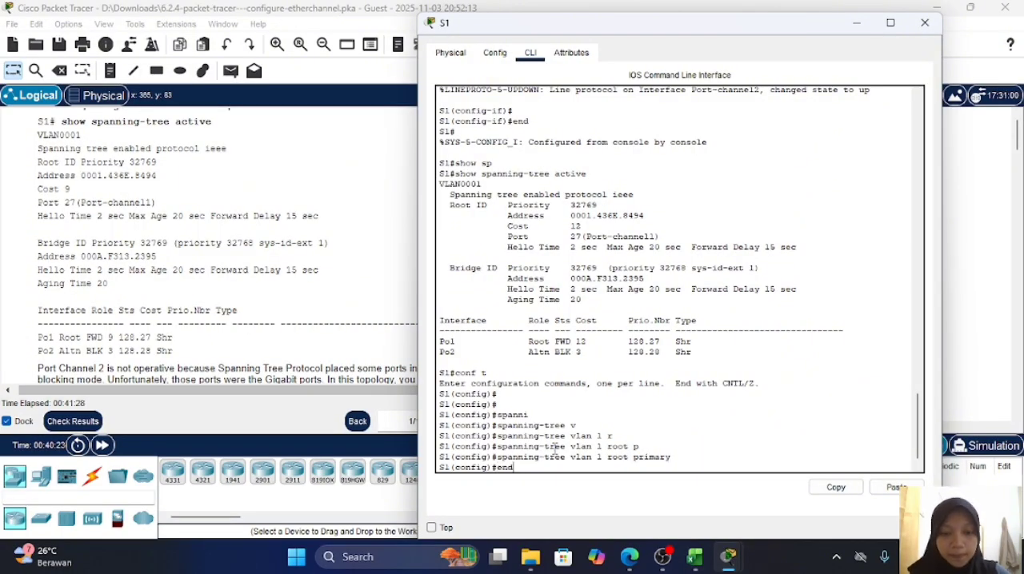
pyautogui.write('d')
pyautogui.press('Return')
pyautogui.press('Return')
pyautogui.press('Return')
pyautogui.click(999, 277)
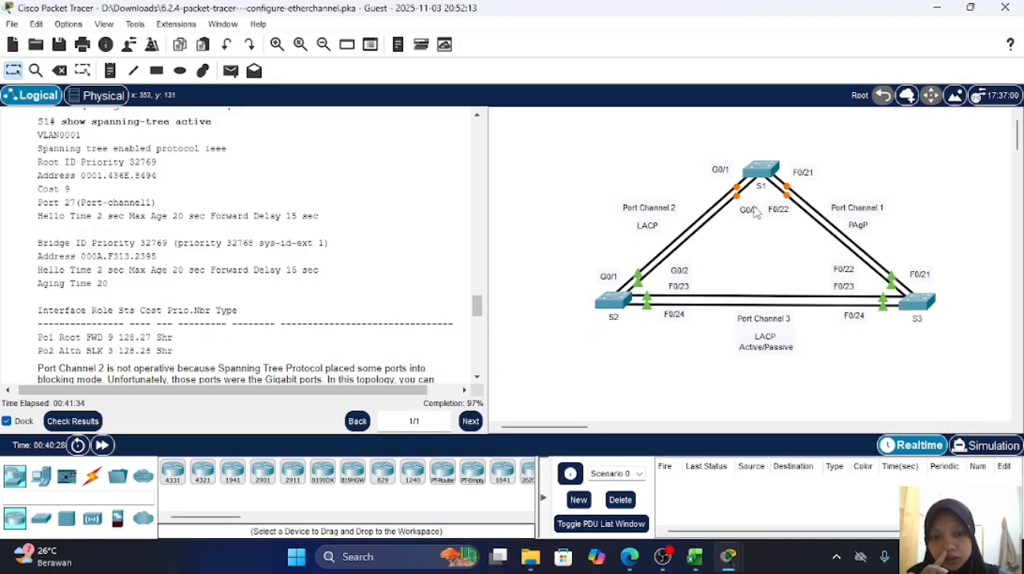
# Step: Open S2's command line, exit to global configuration mode and try to select both Gigabit ports with int g0/1-2
pyautogui.click(602, 304)
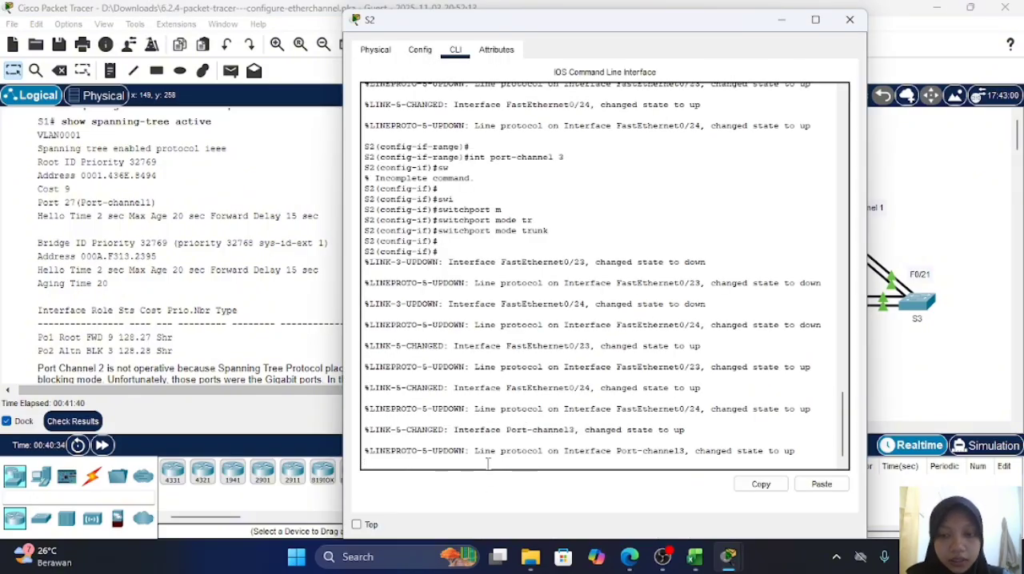
pyautogui.press('Return')
pyautogui.press('Return')
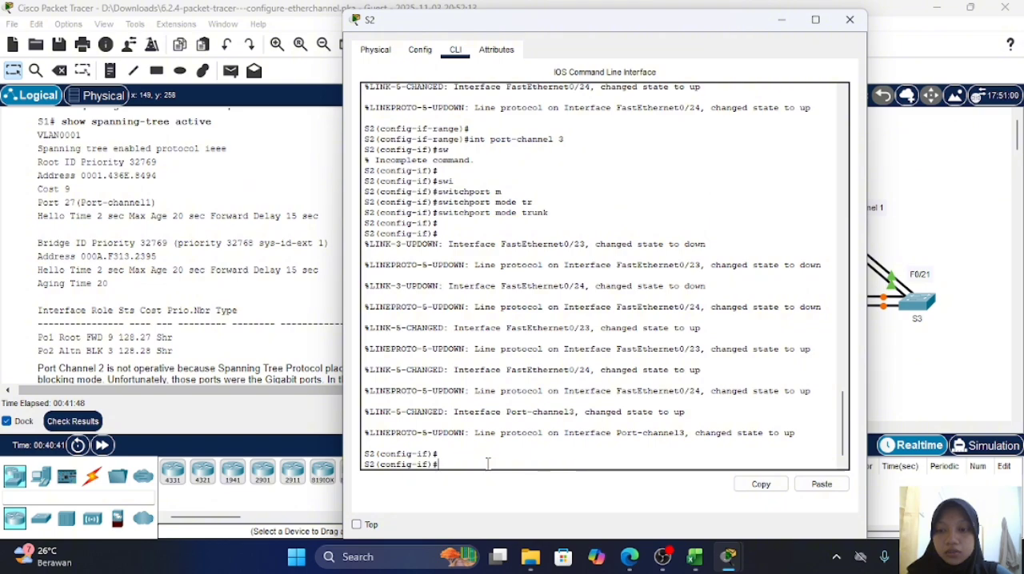
pyautogui.write('i')
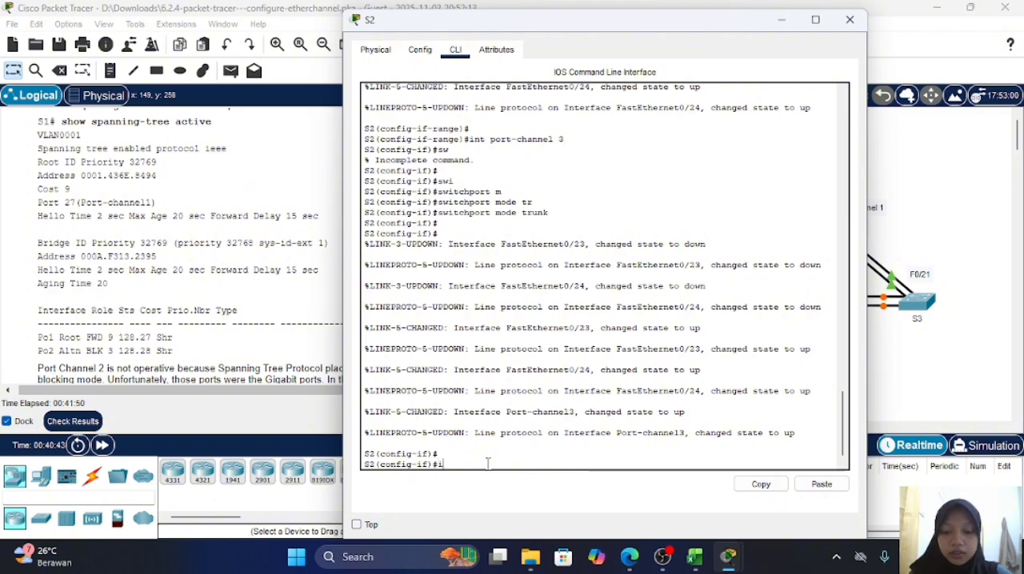
pyautogui.write('tnt g0')
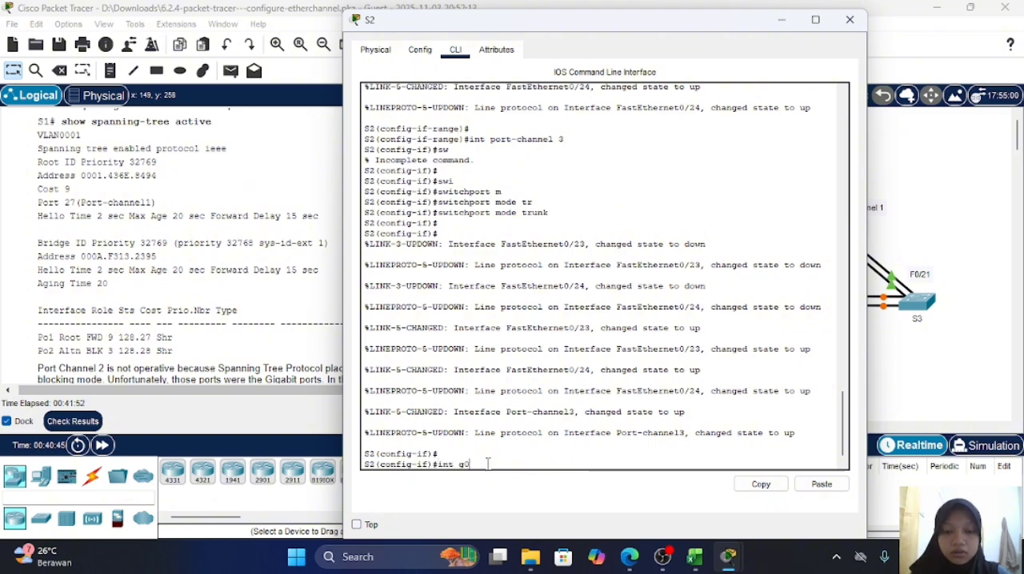
pyautogui.write('/1-2')
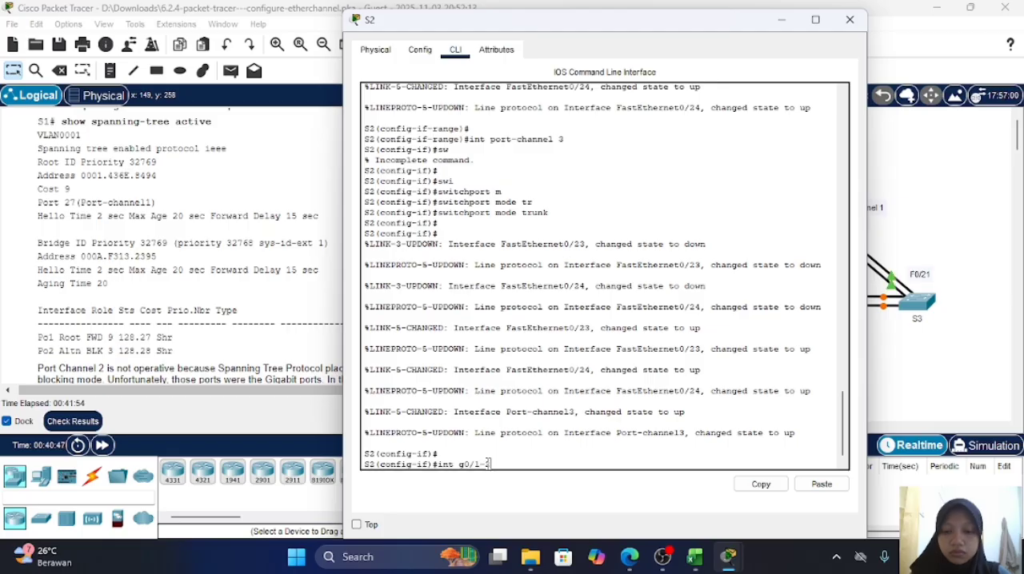
pyautogui.press('Return')
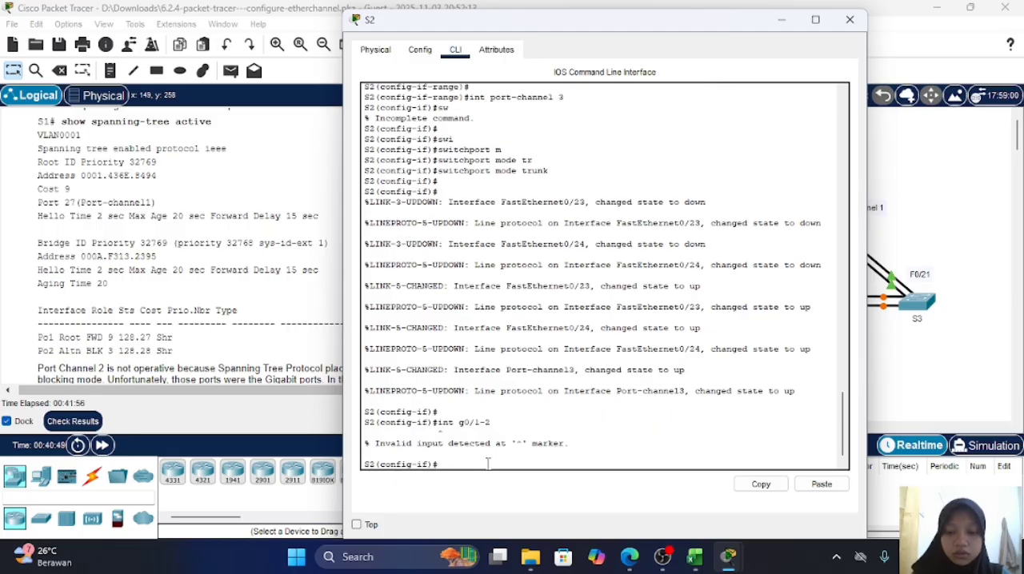
pyautogui.write('ex')
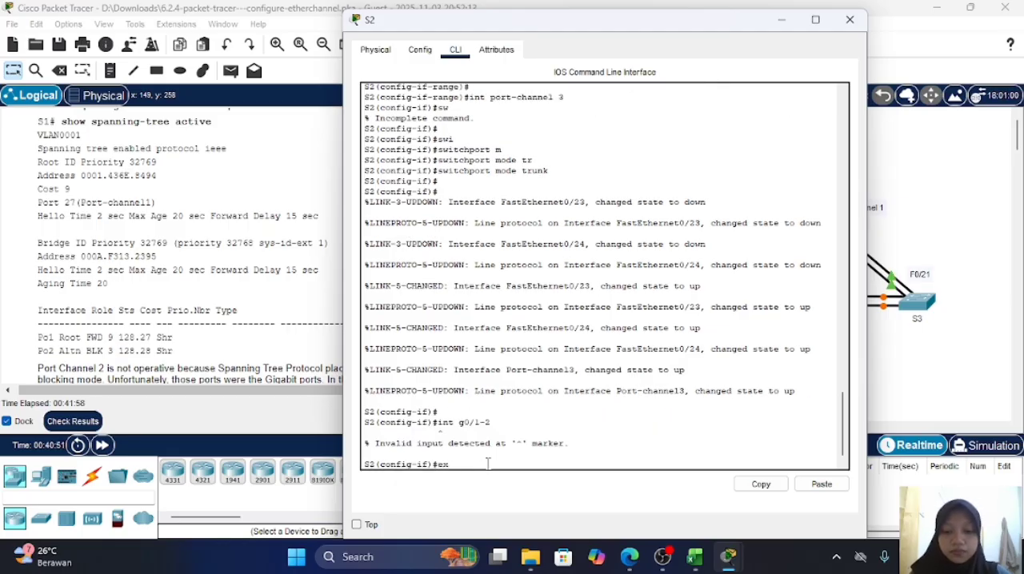
pyautogui.write('it')
pyautogui.press('Return')
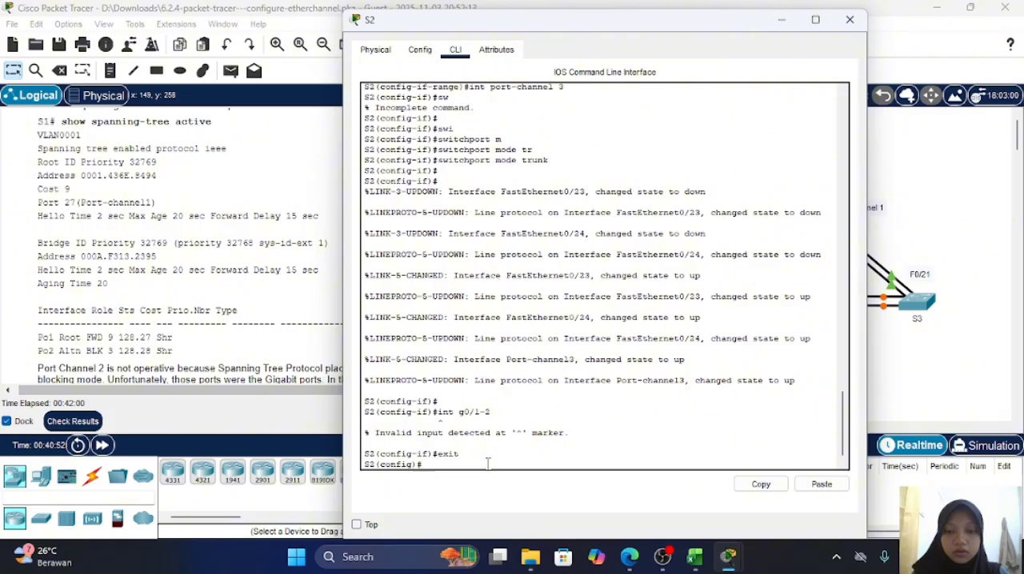
pyautogui.write('int g0/1-2')
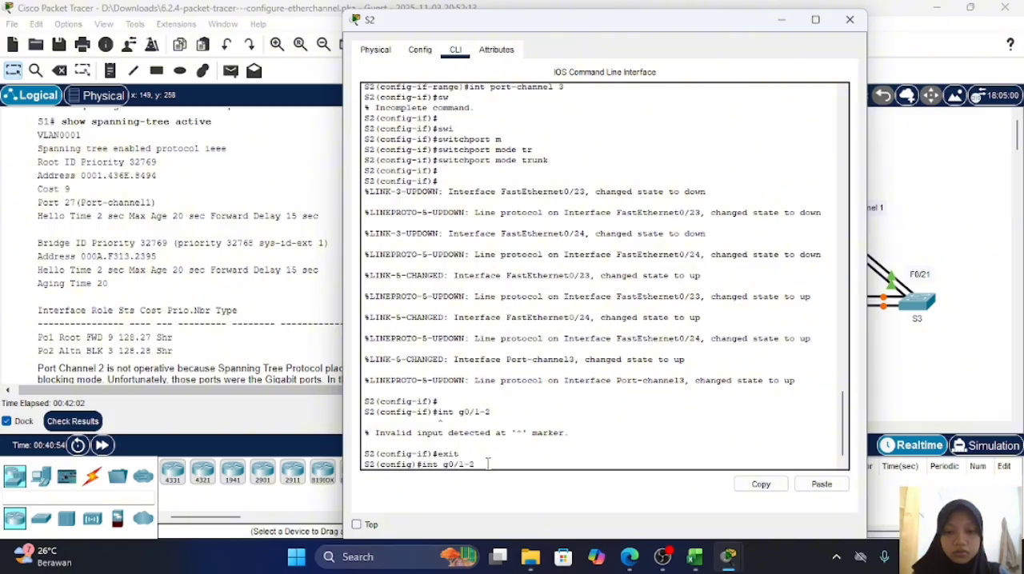
pyautogui.press('Return')
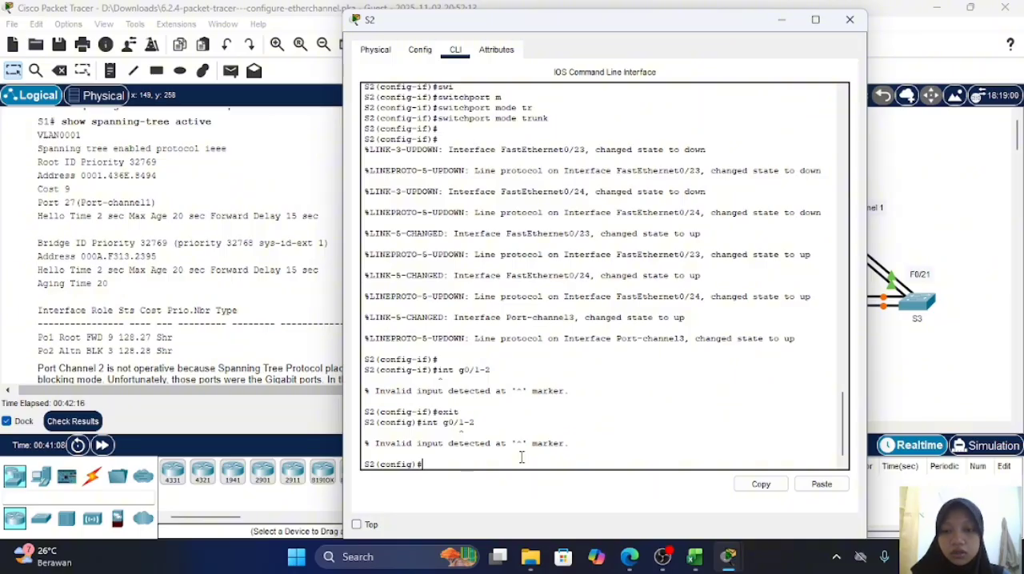
# Step: Select interface g0/2 on S2 and set it to trunk with switchport mode trunk
pyautogui.press('Up')
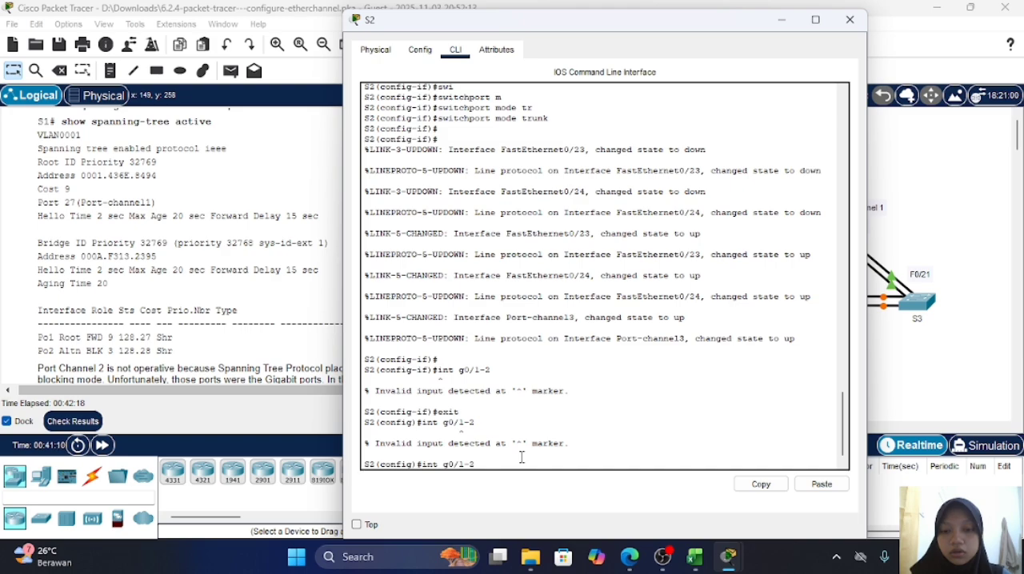
pyautogui.press('Left')
pyautogui.press('Left')
pyautogui.press('BackSpace')
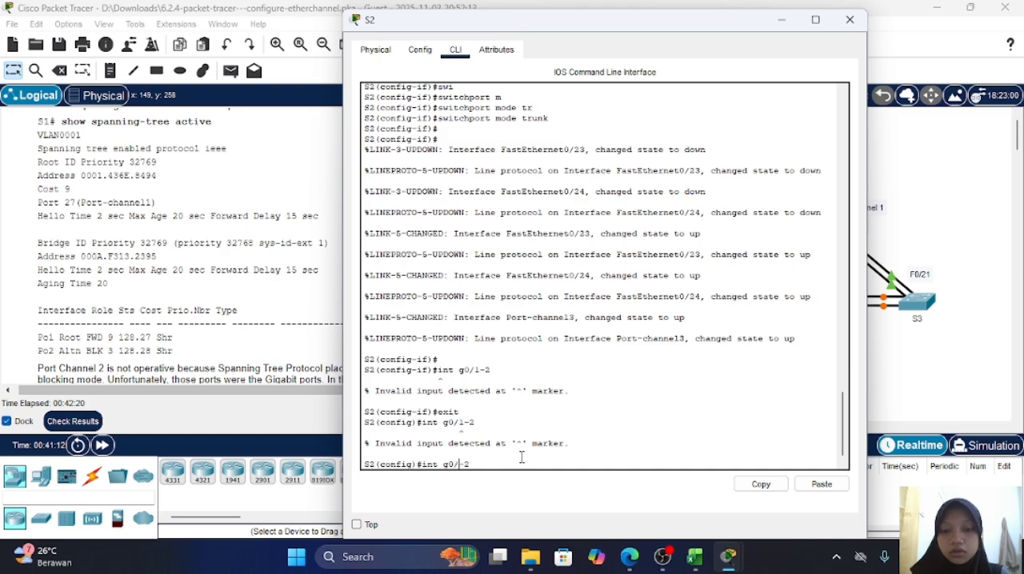
pyautogui.press('Delete')
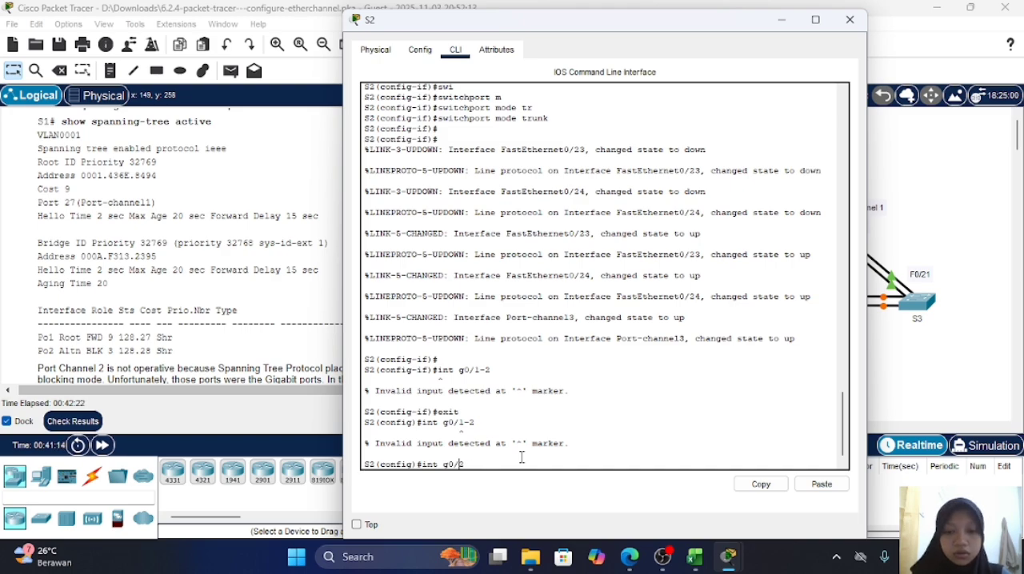
pyautogui.press('Return')
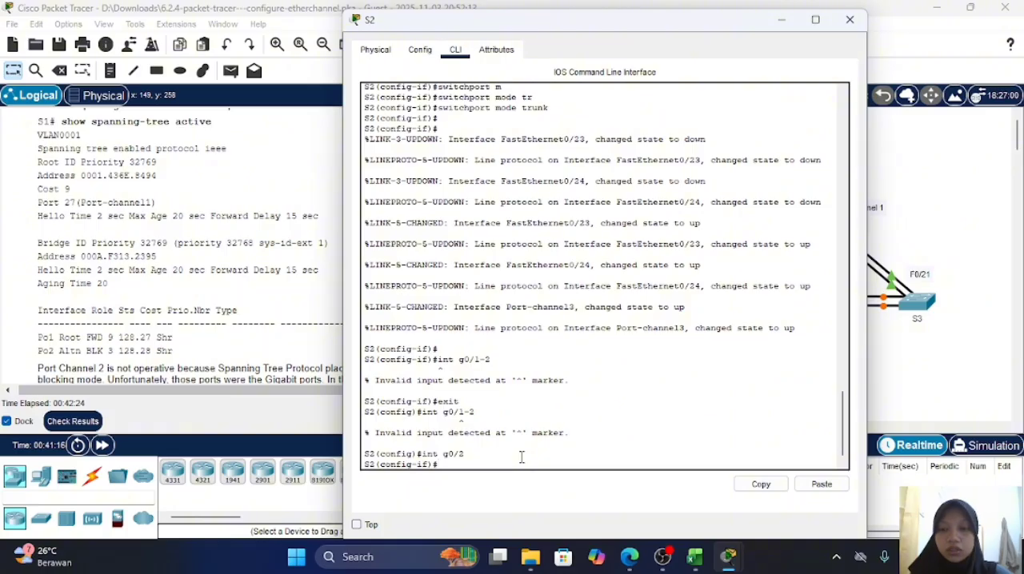
pyautogui.write('sw')
pyautogui.press('Tab')
pyautogui.write('m')
pyautogui.press('Tab')
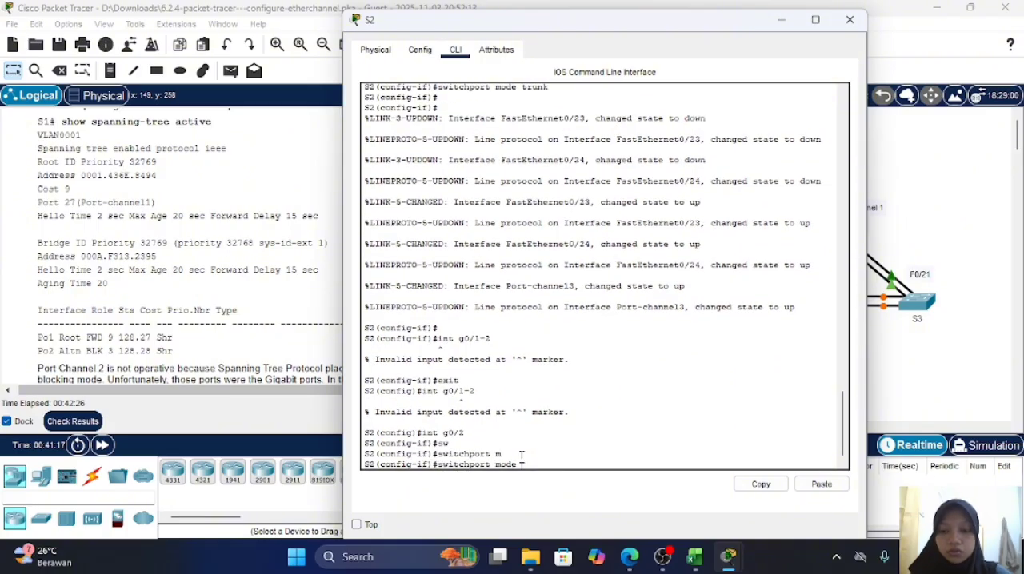
pyautogui.write('tr')
pyautogui.press('Tab')
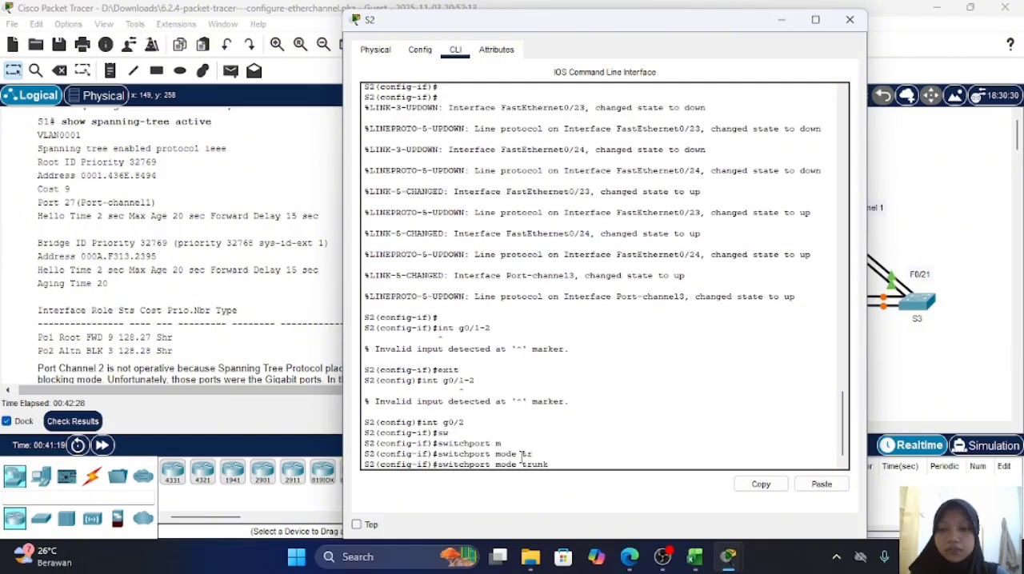
pyautogui.press('Return')
# Step: Add S2's g0/2 interface to Port Channel 2 using LACP with channel-group 2 mode active
pyautogui.write('ch')
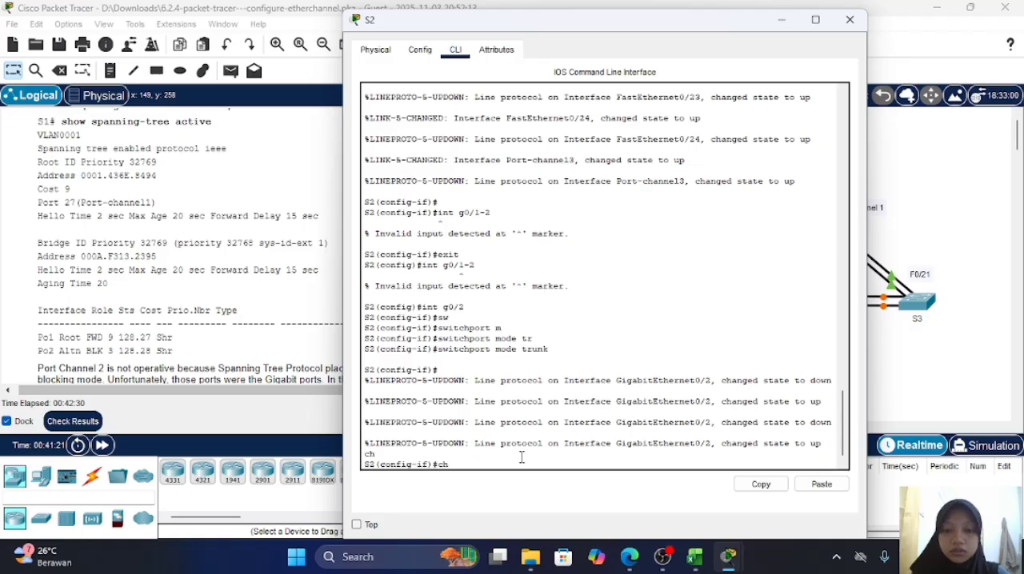
pyautogui.write('anenel')
pyautogui.press('BackSpace')
pyautogui.write('el')
pyautogui.press('BackSpace')
pyautogui.press('BackSpace')
pyautogui.press('BackSpace')
pyautogui.press('BackSpace')
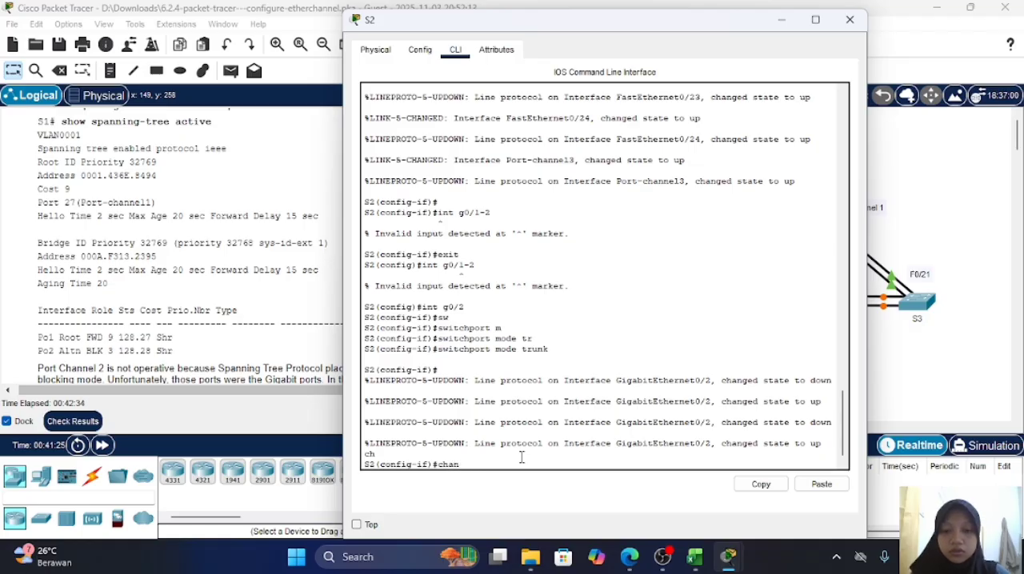
pyautogui.write('nel-group')
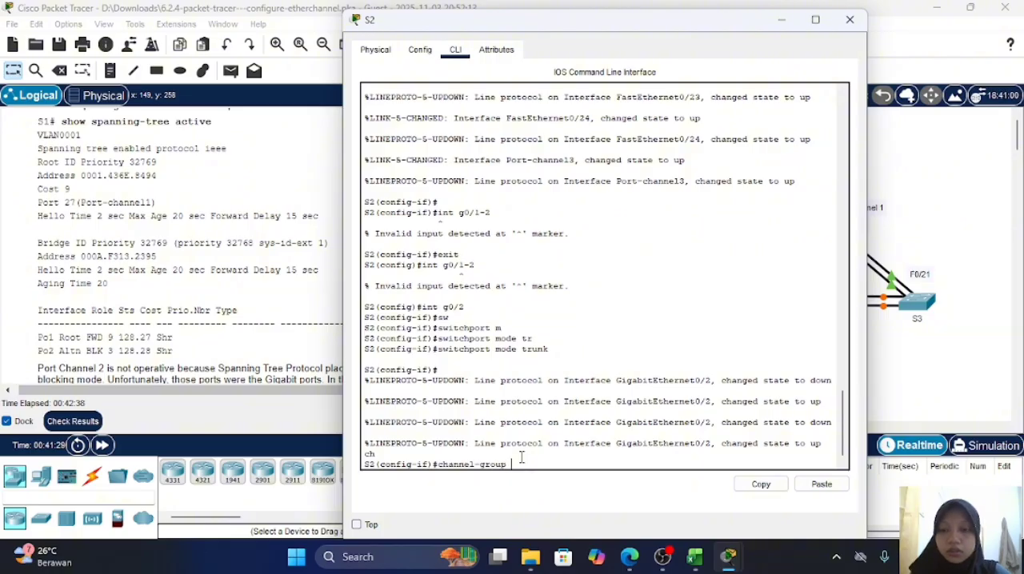
pyautogui.write(' 2 mode acr')
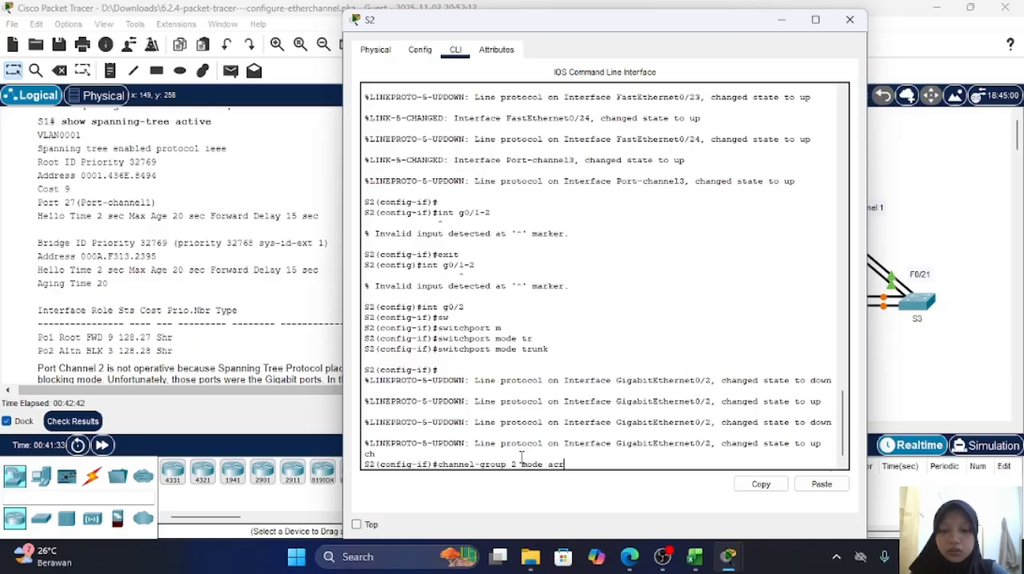
pyautogui.press('BackSpace')
pyautogui.write('tive')
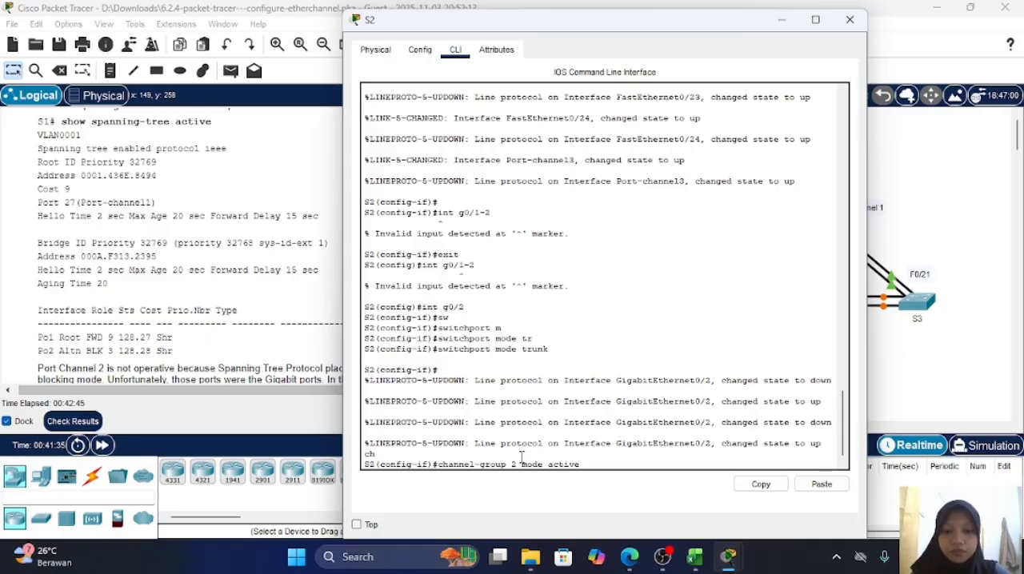
pyautogui.press('Return')
# Step: Enable S2's g0/2 interface with no sh and return to the topology
pyautogui.press('Return')
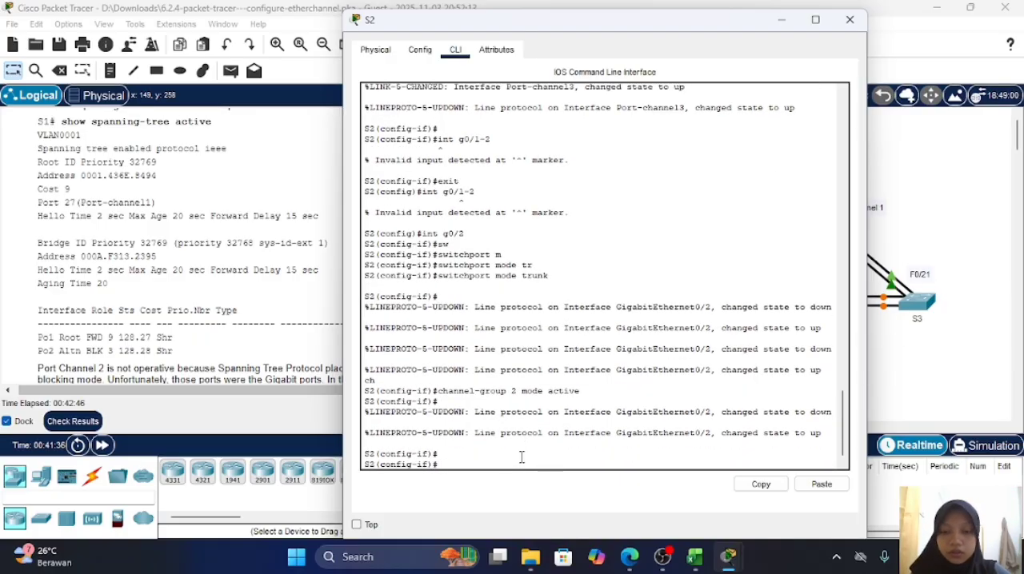
pyautogui.write('no sh')
pyautogui.press('Return')
pyautogui.press('Return')
pyautogui.press('Return')
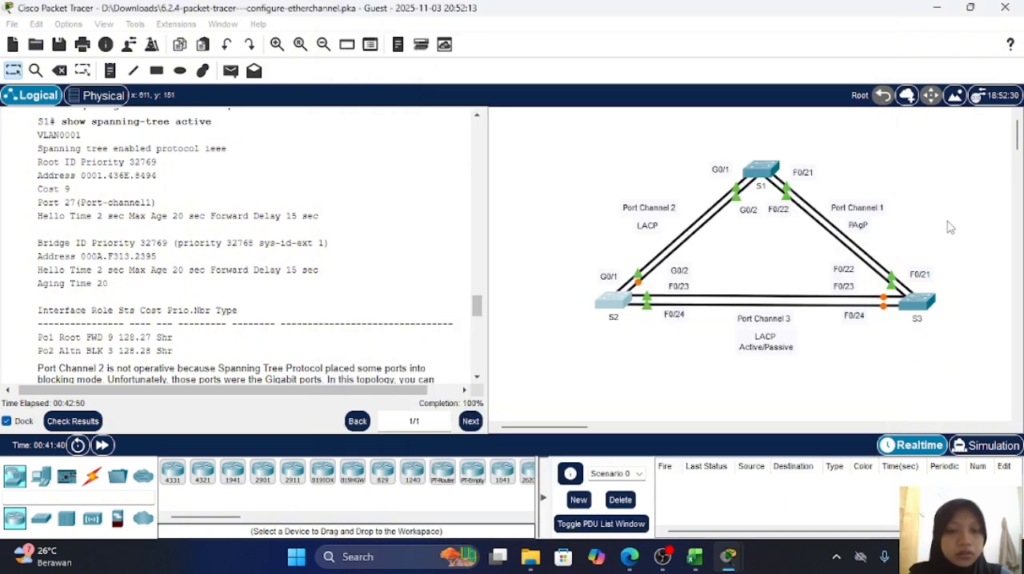
pyautogui.click(951, 227)
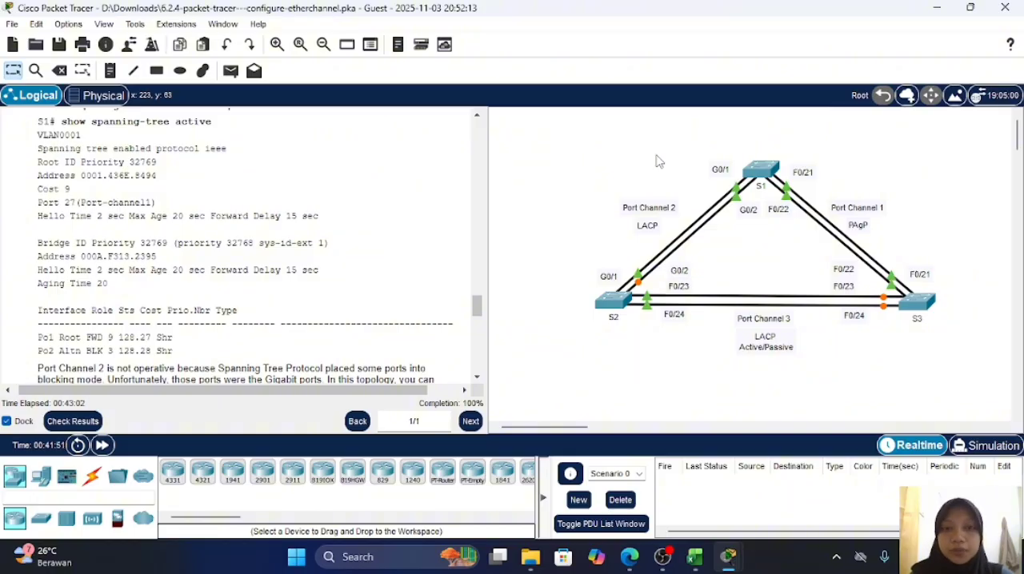
pyautogui.click(663, 557)
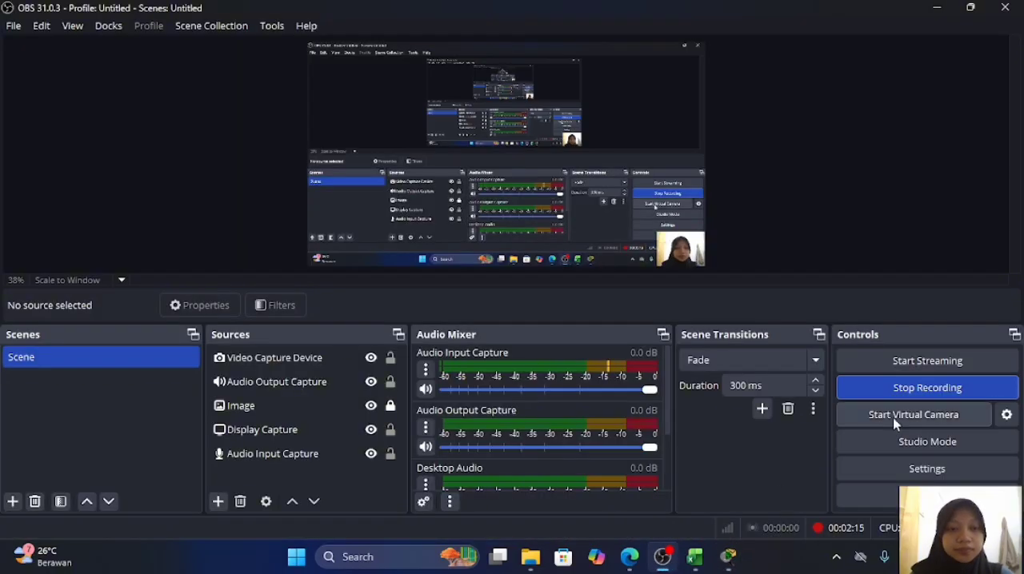